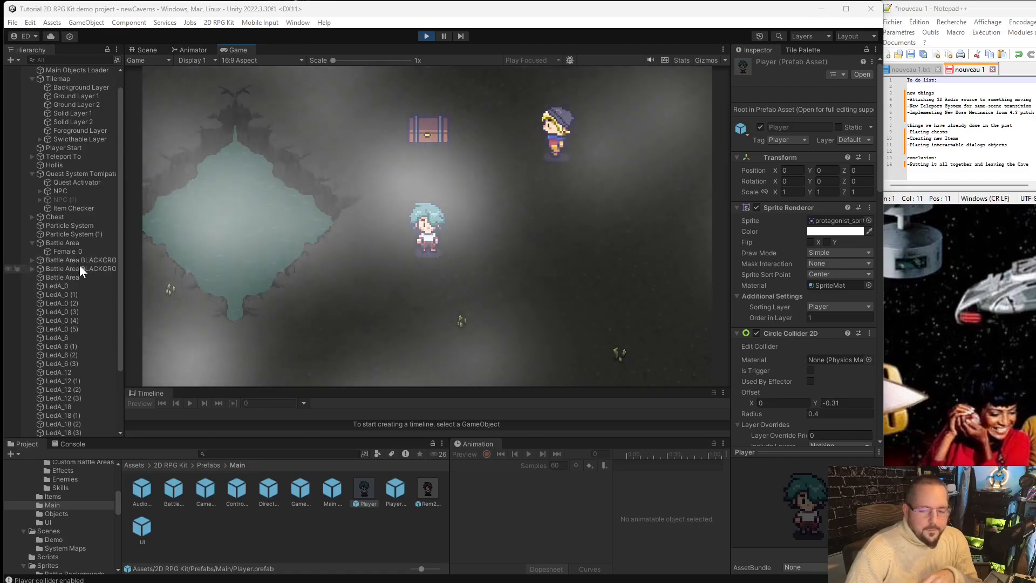
- Stop the running game and open Pixabay's free crow sound effects page from the search results in the browser
click(432, 34)
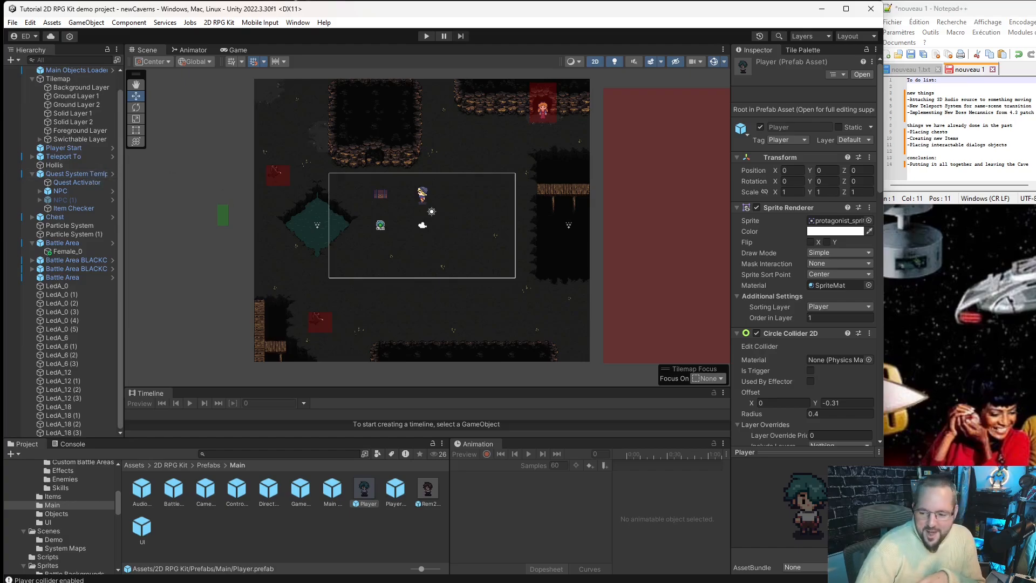
drag(1035, 238, 335, 106)
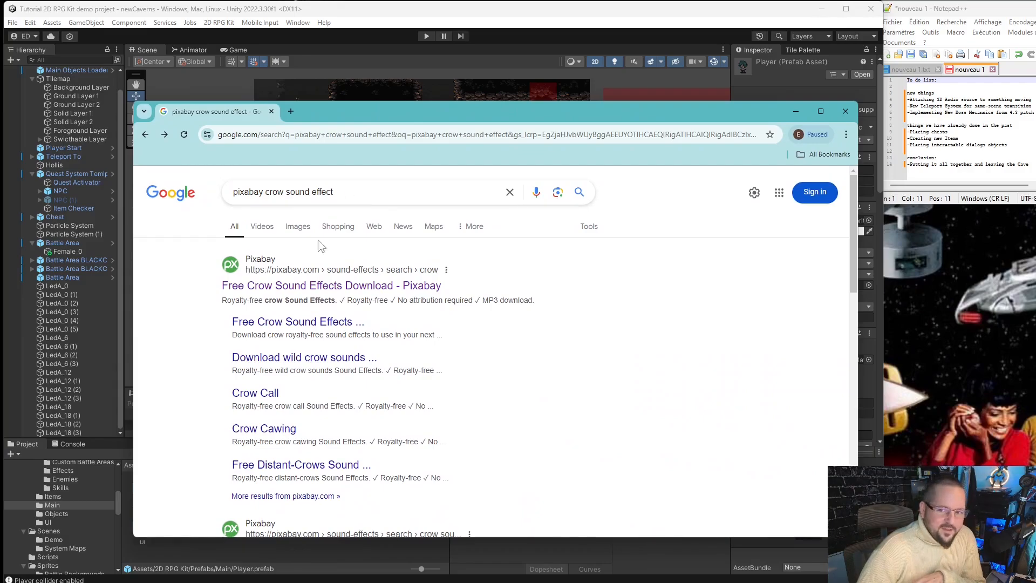
click(300, 287)
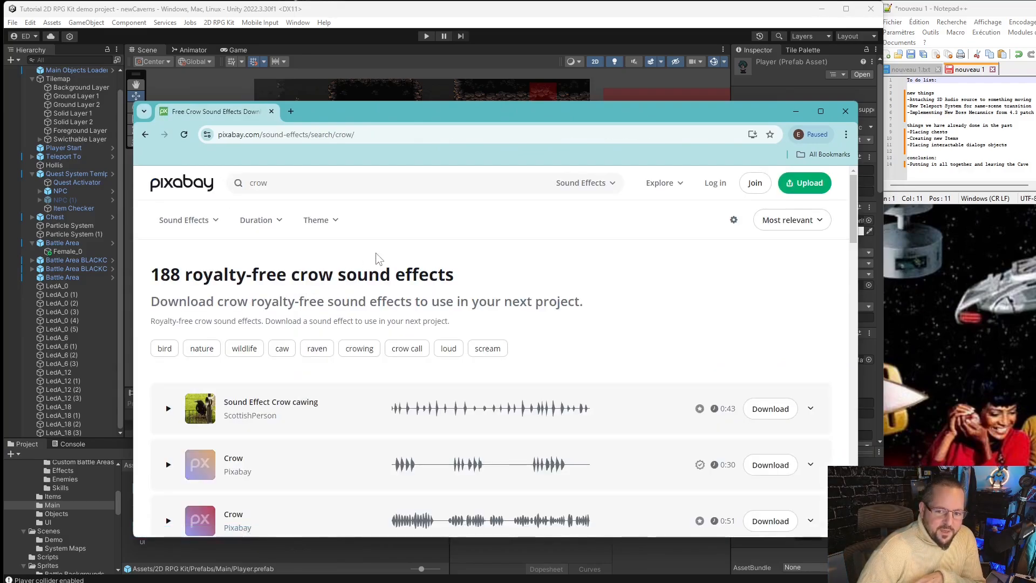
- Preview the 0:03 "crow" sound effect by Pixabay and download it
scroll(394, 273, down, 8)
scroll(332, 314, up, 2)
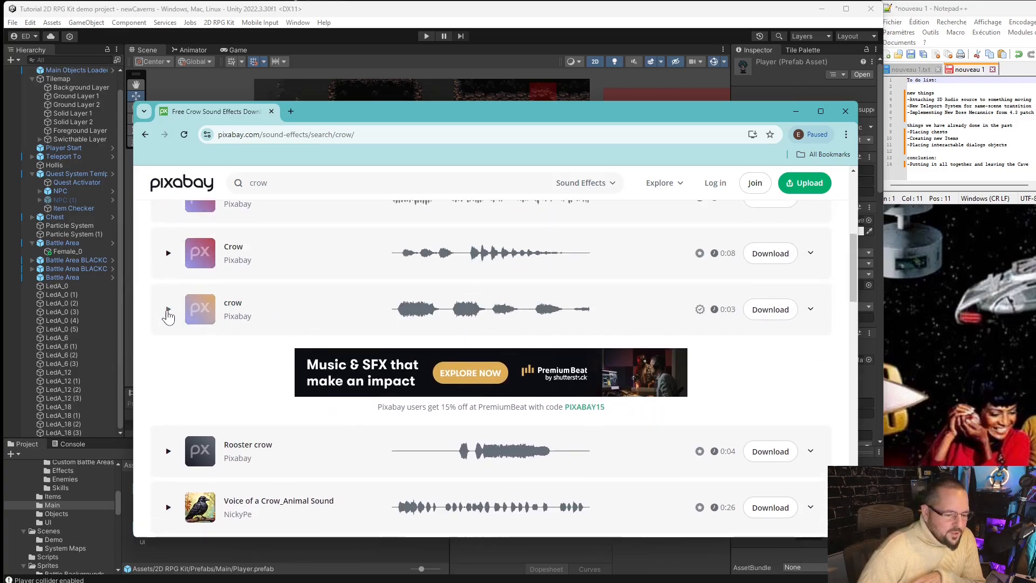
click(168, 311)
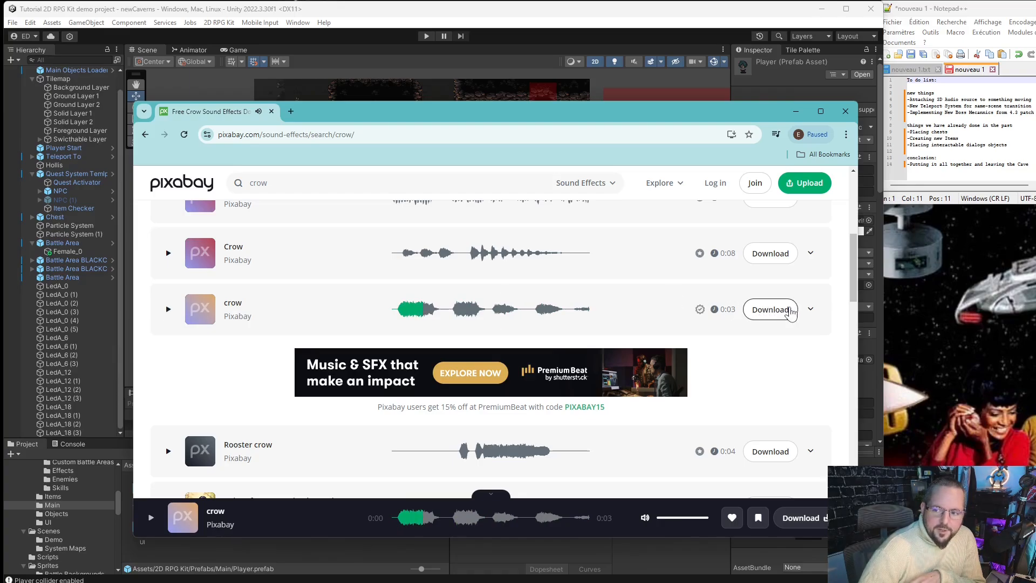
click(791, 311)
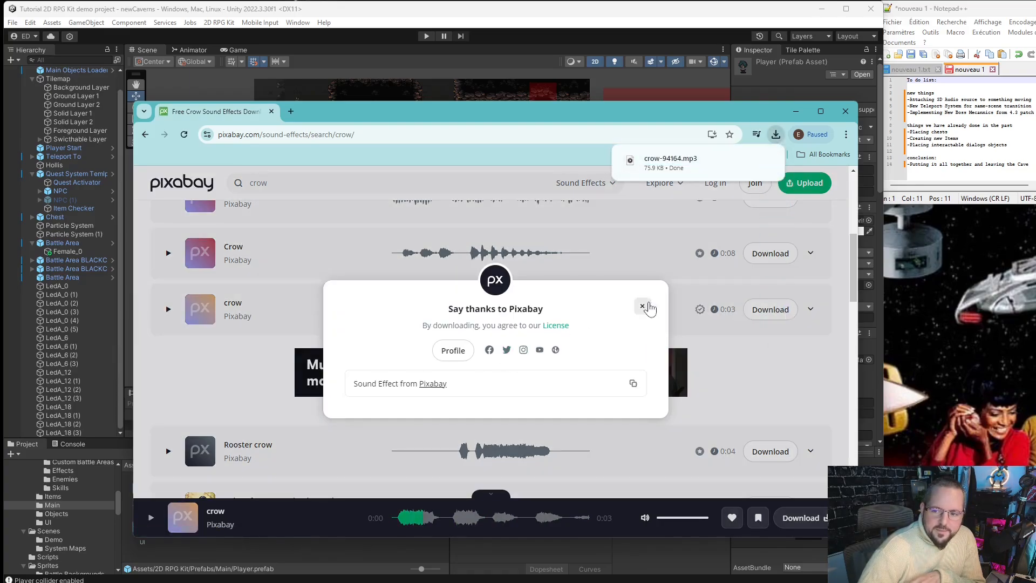
click(643, 307)
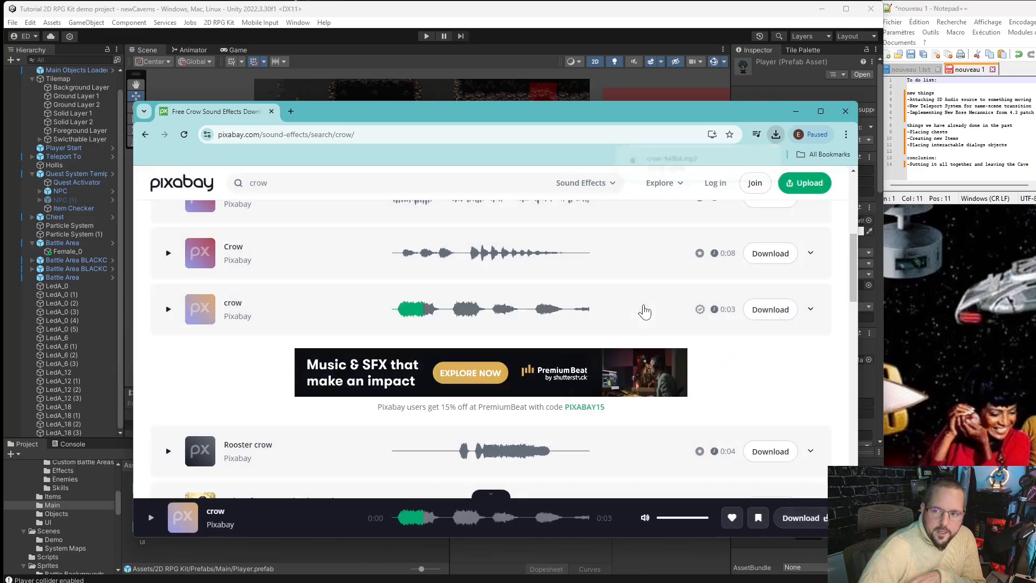
- Show the downloaded crow-94164.mp3 in its folder and close the browser
click(801, 156)
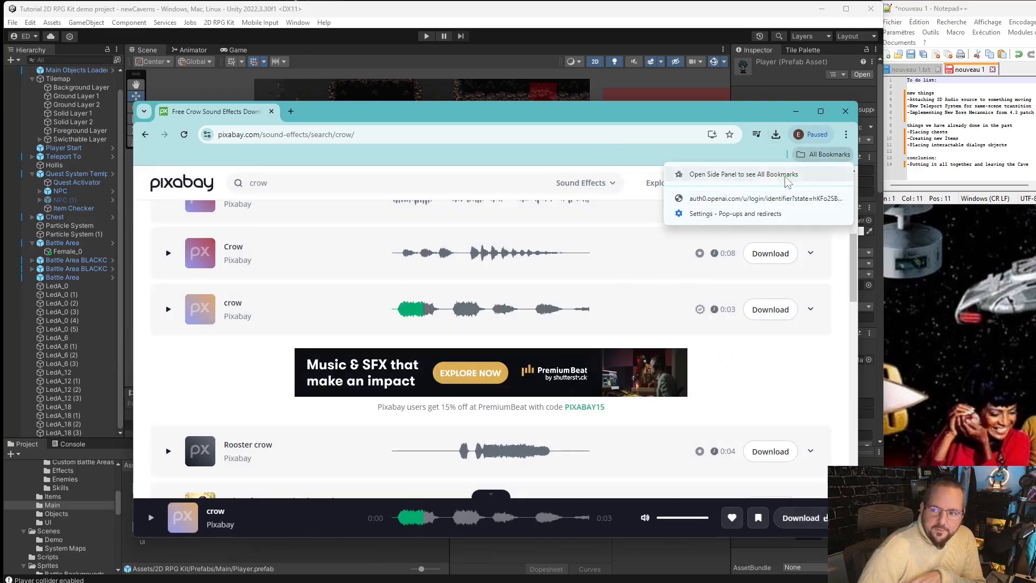
click(772, 136)
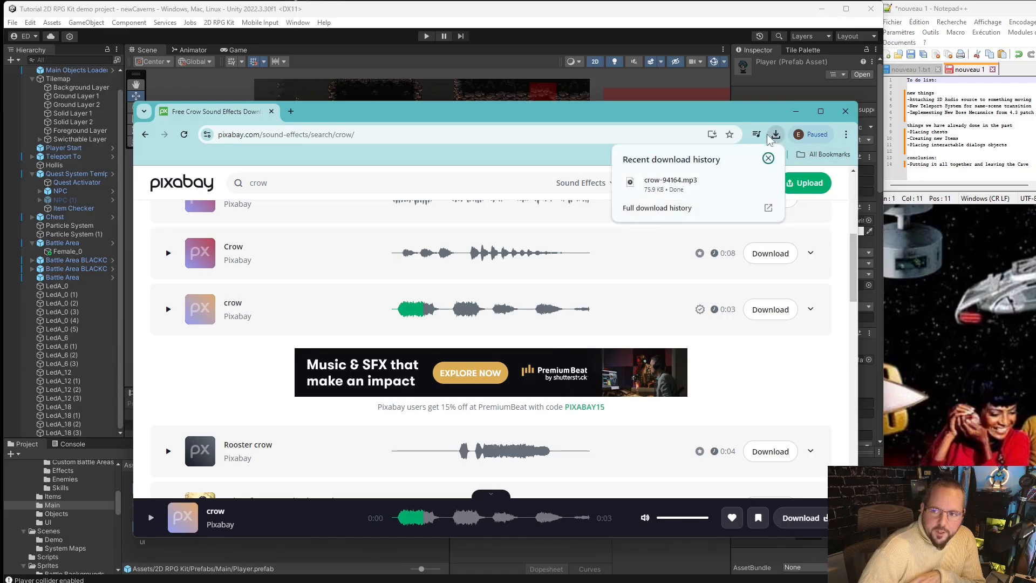
click(749, 183)
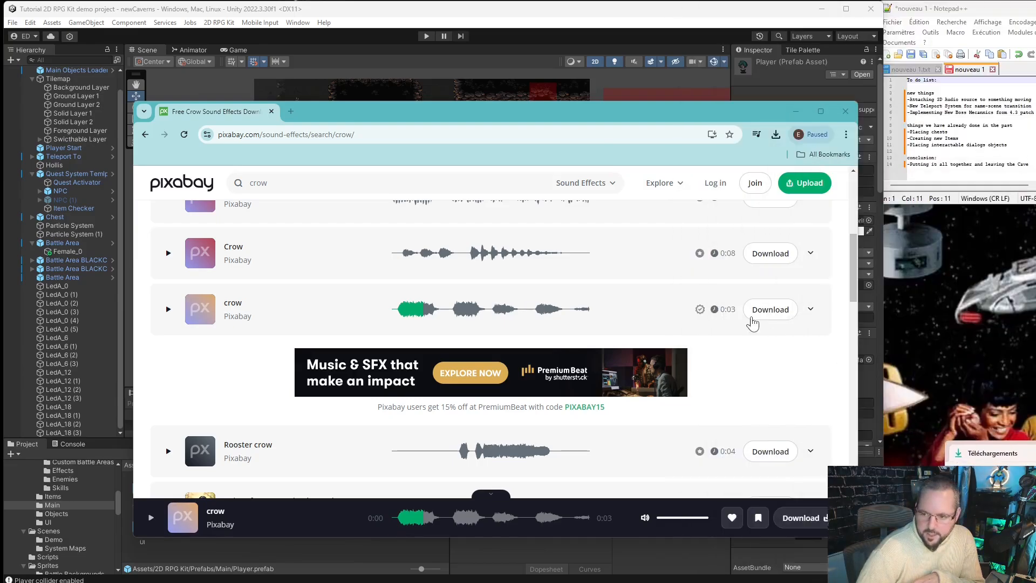
click(845, 112)
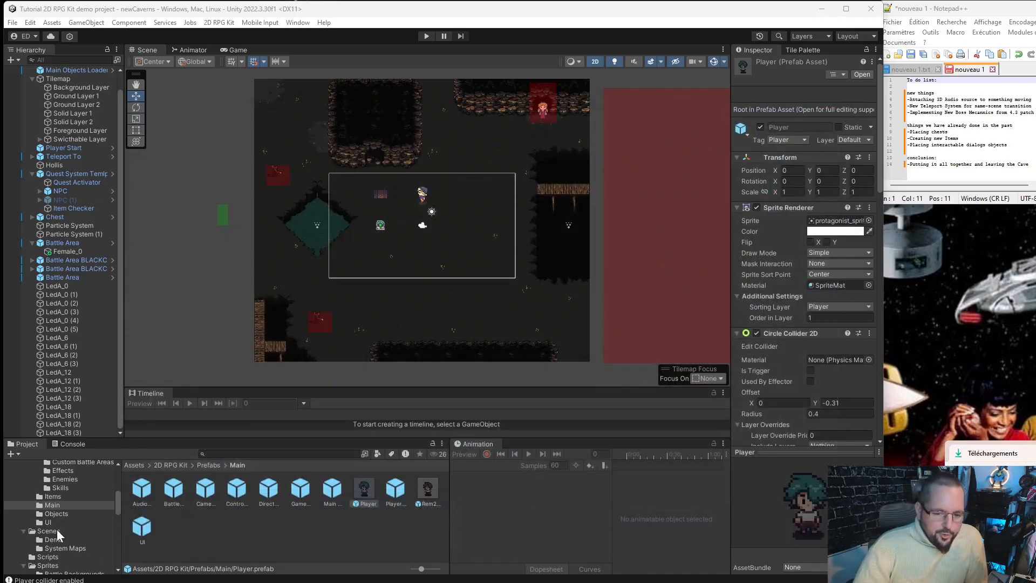
- Open the project's Audio > Sounds folder and look through its sound clips
scroll(60, 529, up, 3)
scroll(67, 514, up, 5)
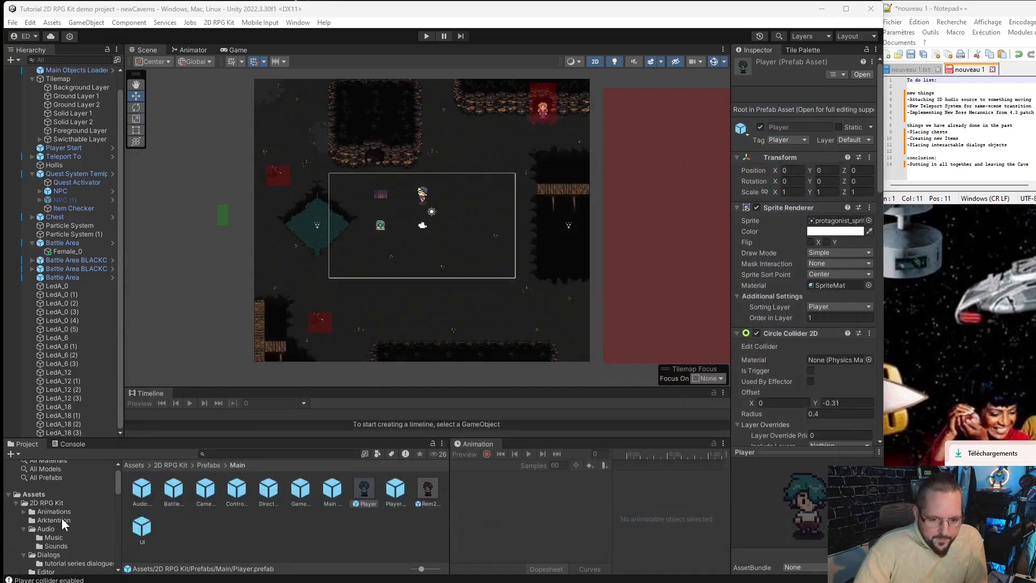
click(62, 547)
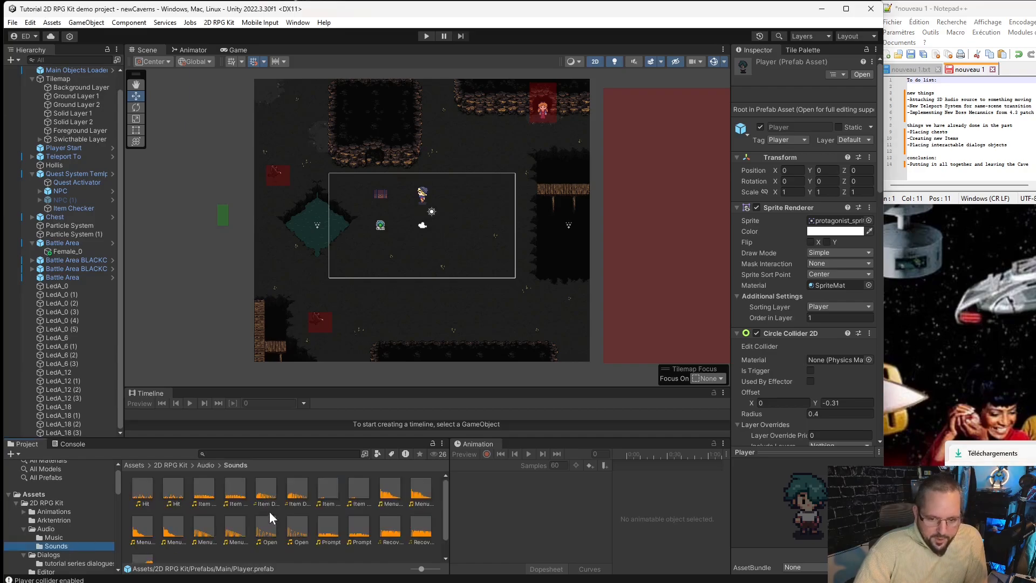
scroll(270, 510, down, 2)
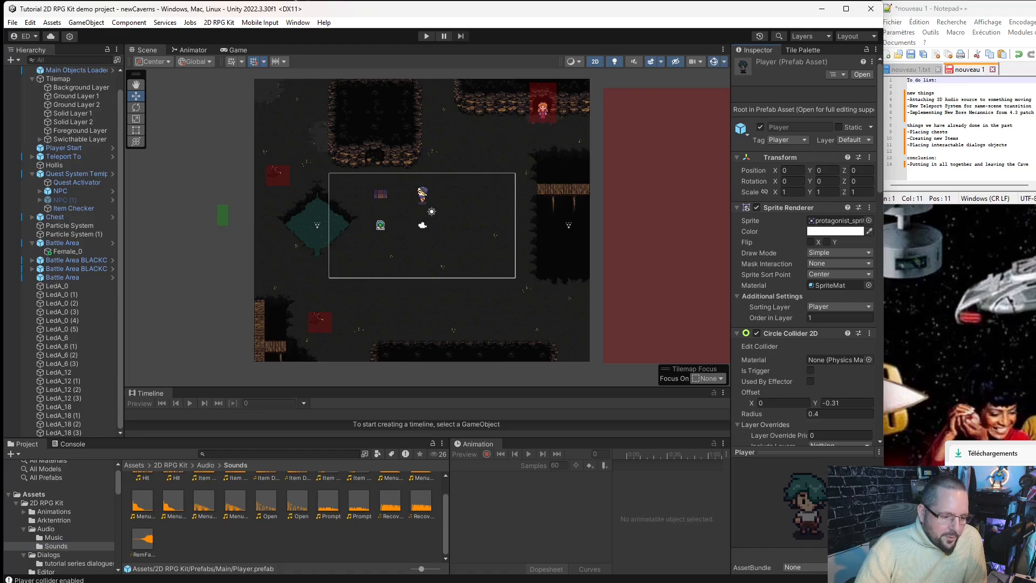
- Switch to Audacity, record about 4 seconds of silence and select the recorded clip
drag(408, 582, 478, 169)
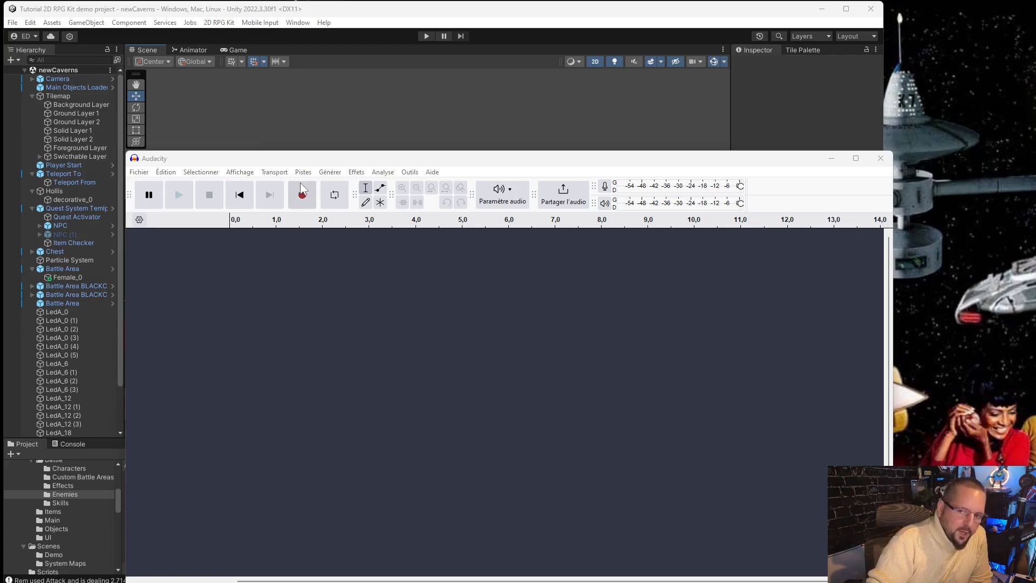
click(302, 194)
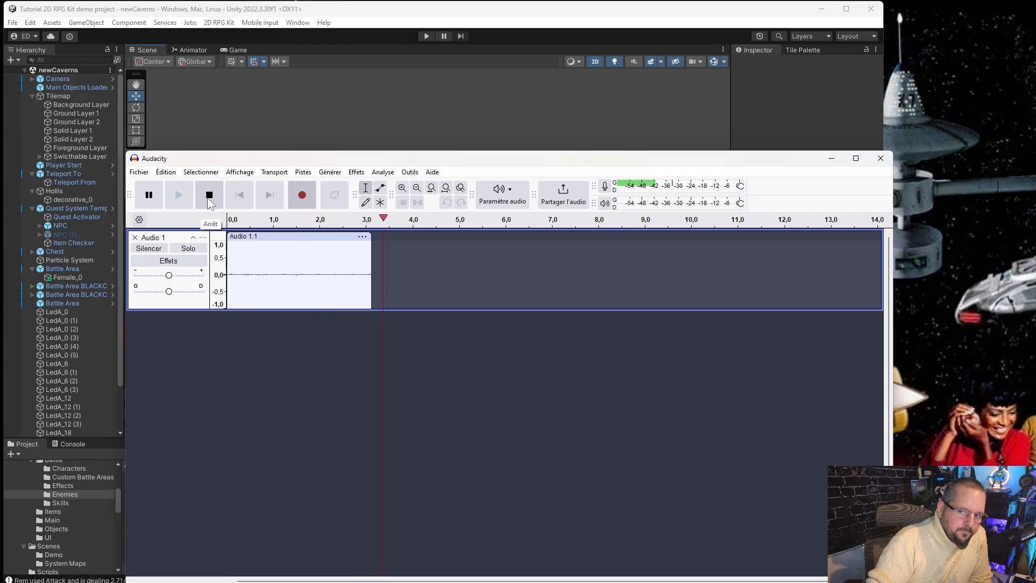
click(210, 201)
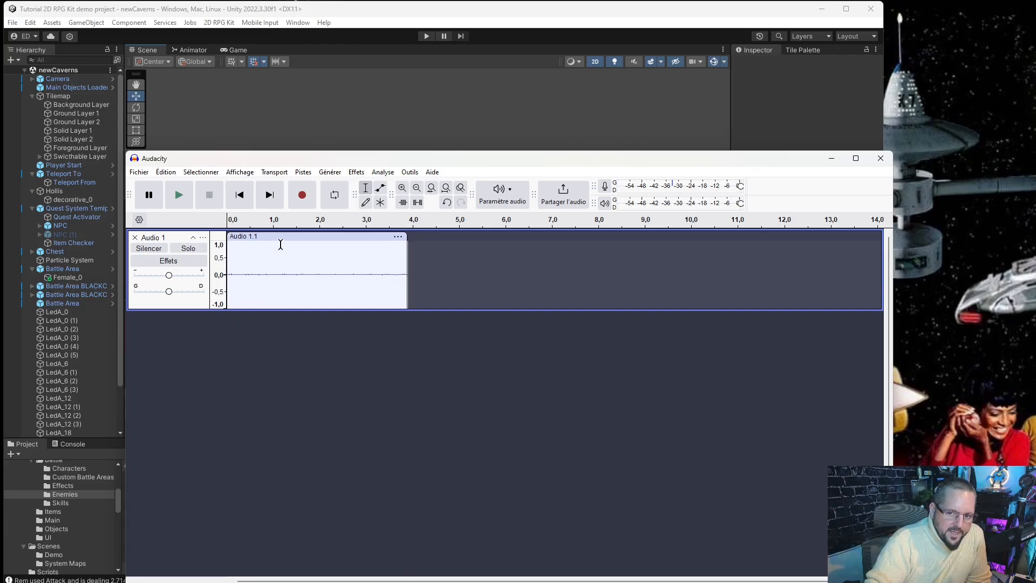
click(282, 238)
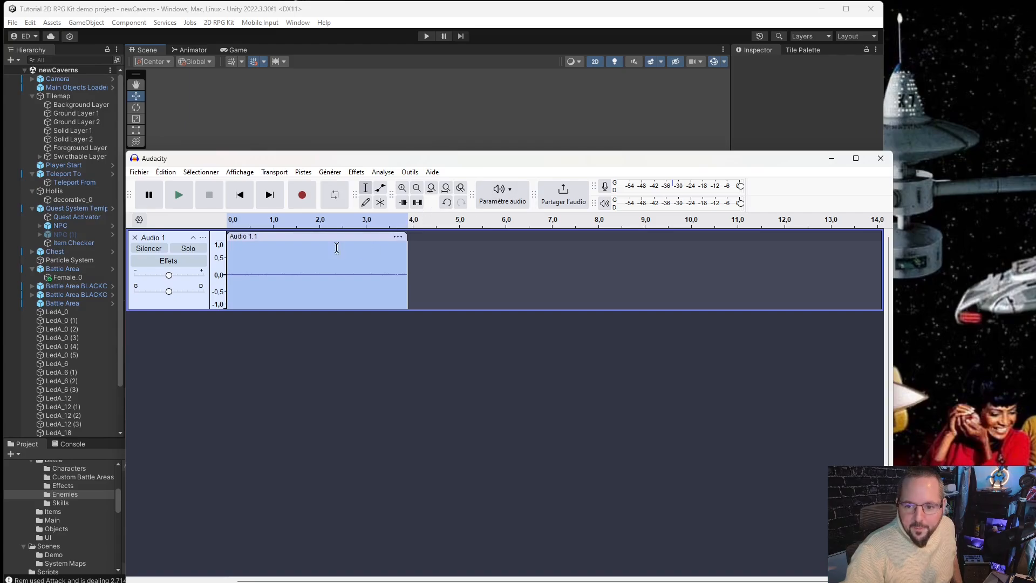
- Export the whole recording as a mono WAV file named silenceTotal to the Downloads folder
click(139, 172)
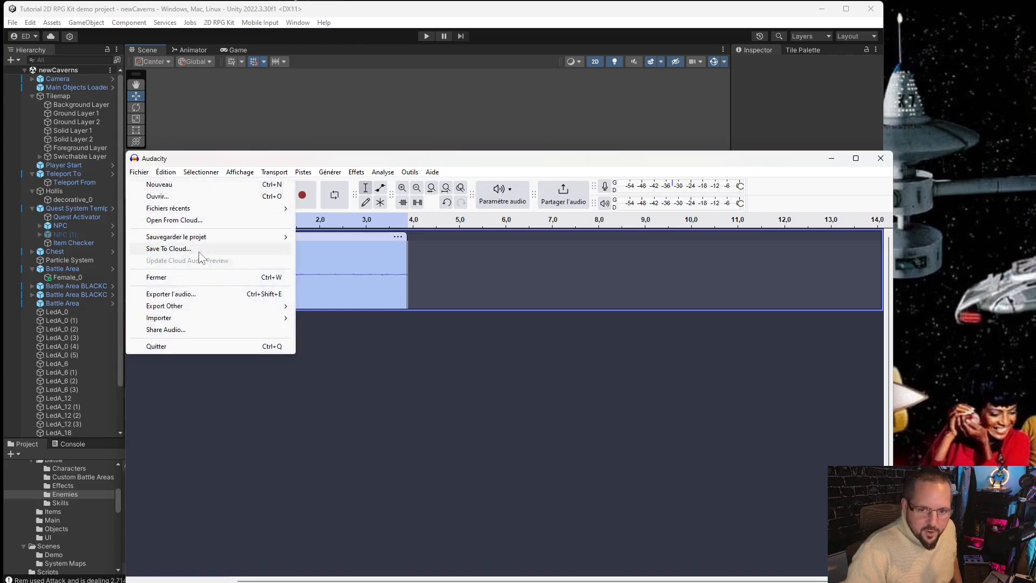
click(195, 294)
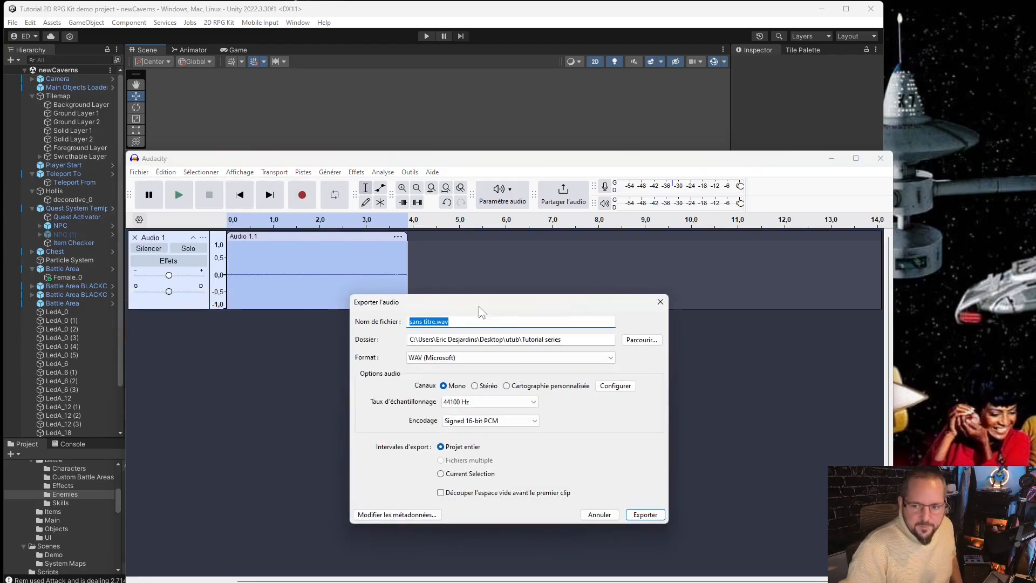
text(silenceTotal)
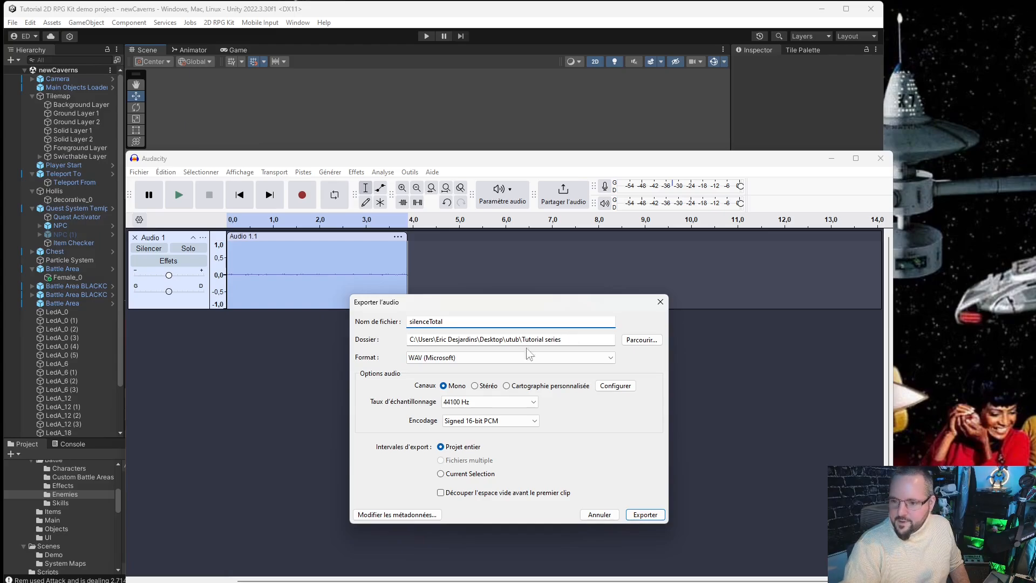
click(638, 345)
click(638, 344)
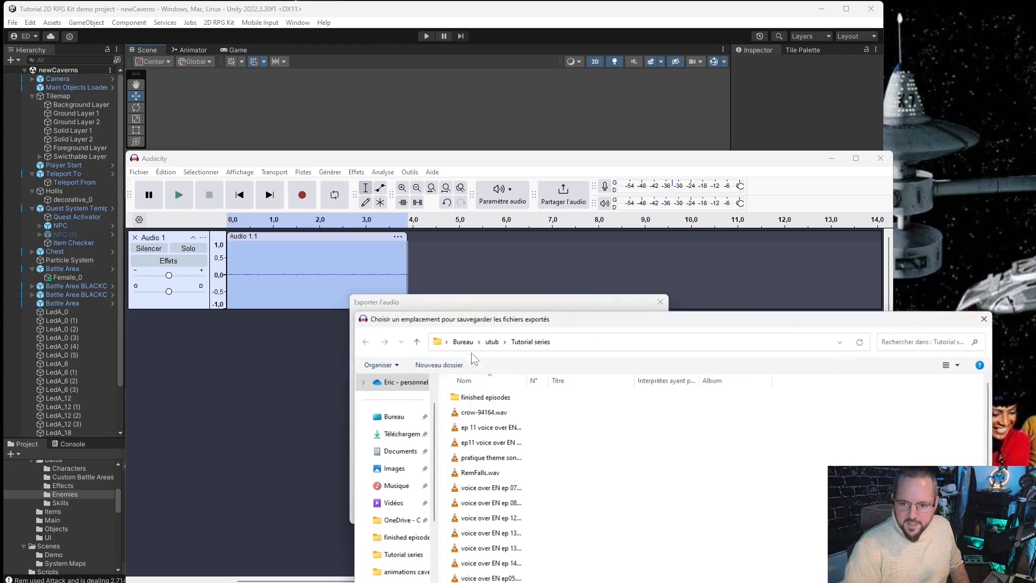
click(401, 433)
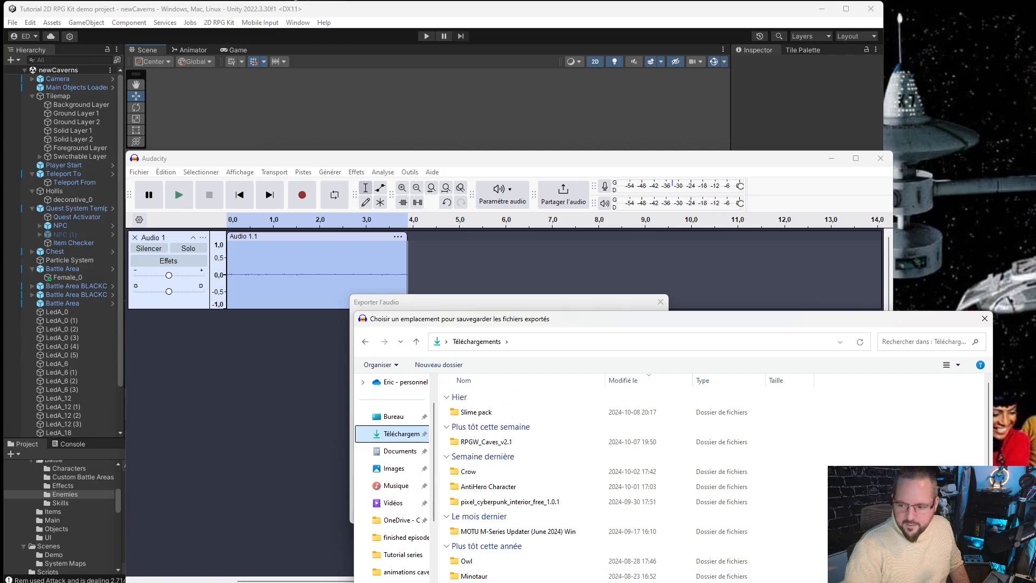
key(Return)
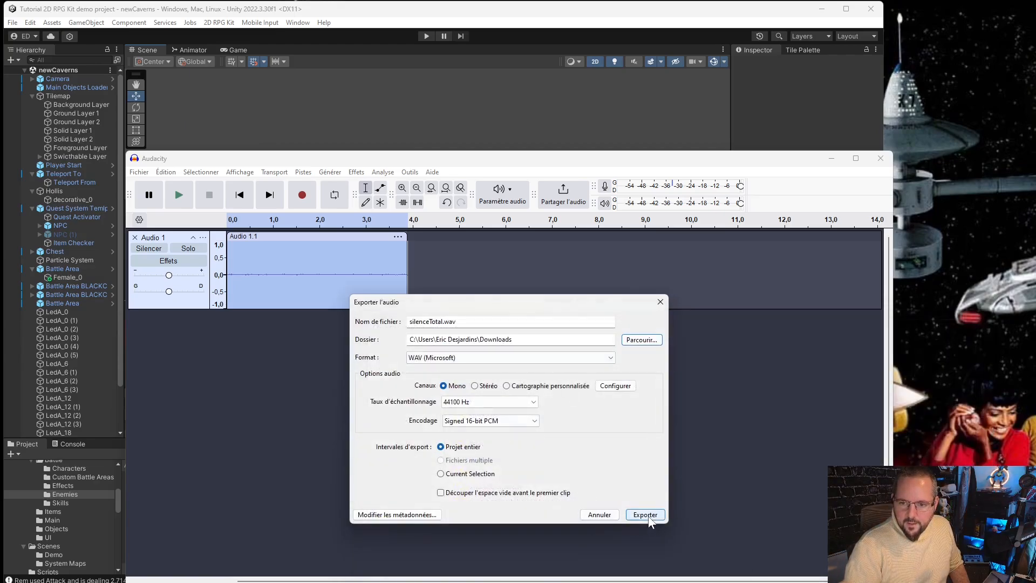
click(475, 386)
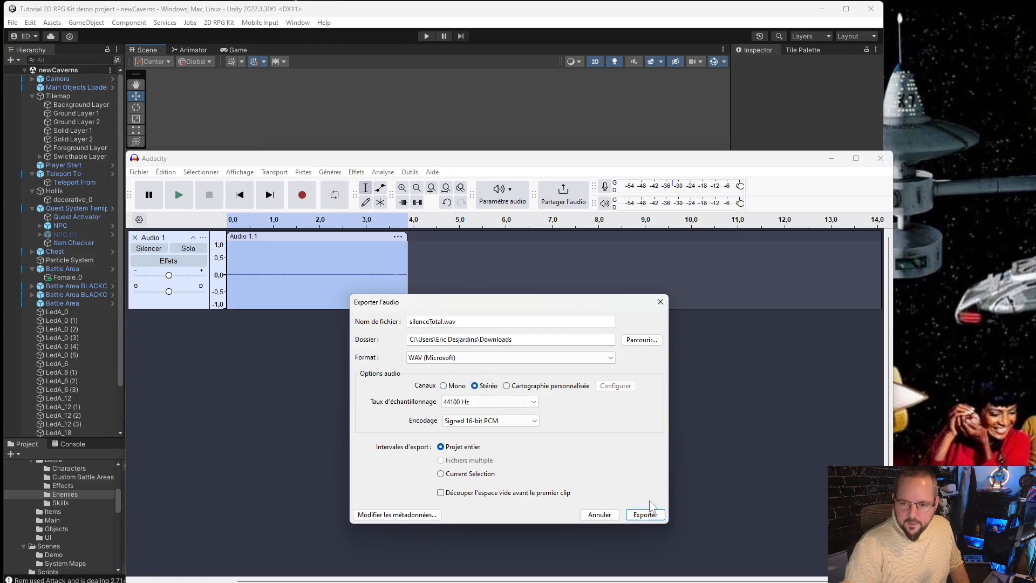
click(443, 386)
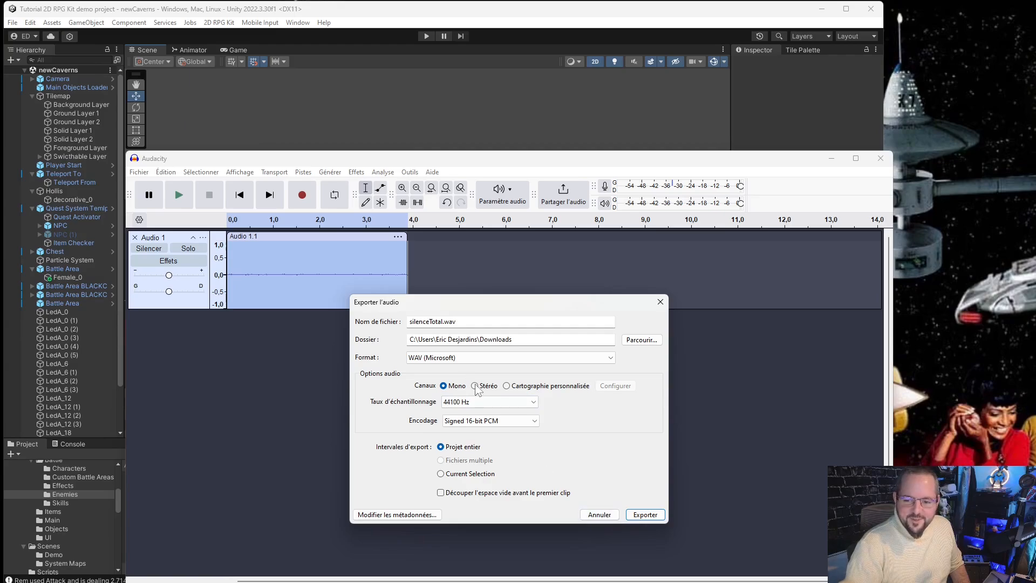
click(646, 514)
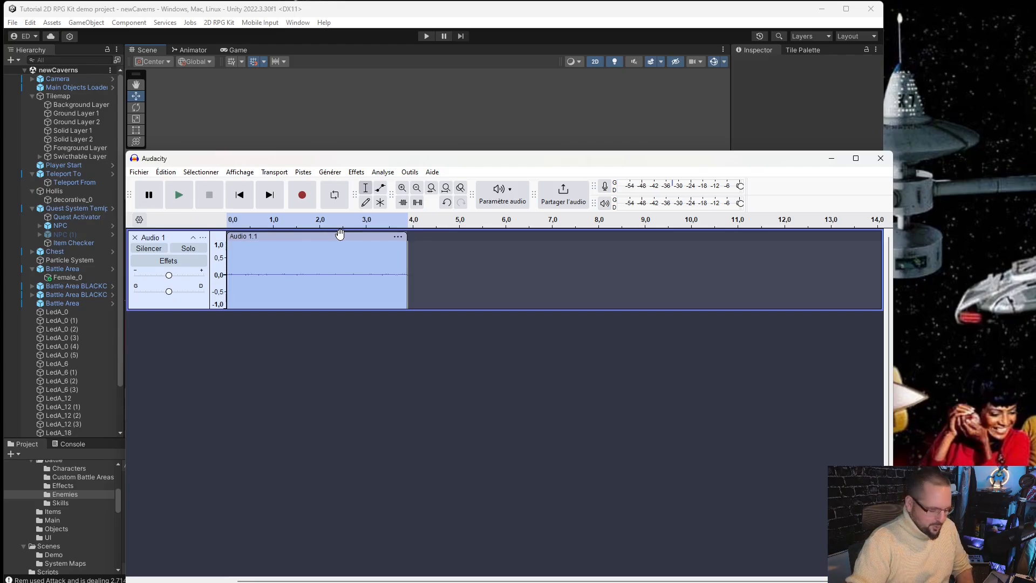
- Replace the recorded silence track with the crow-94164 sound file
key(Delete)
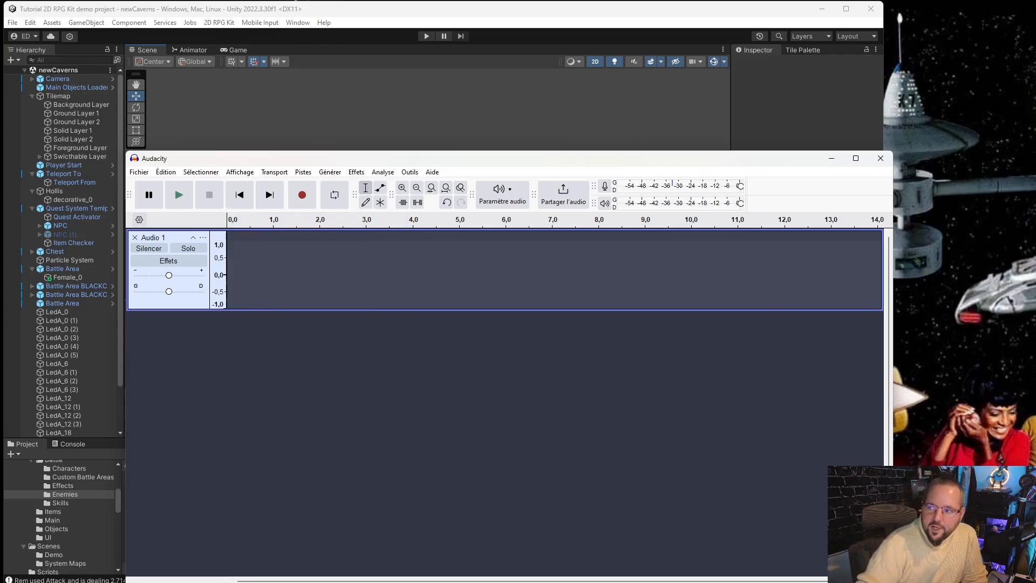
drag(900, 389, 267, 278)
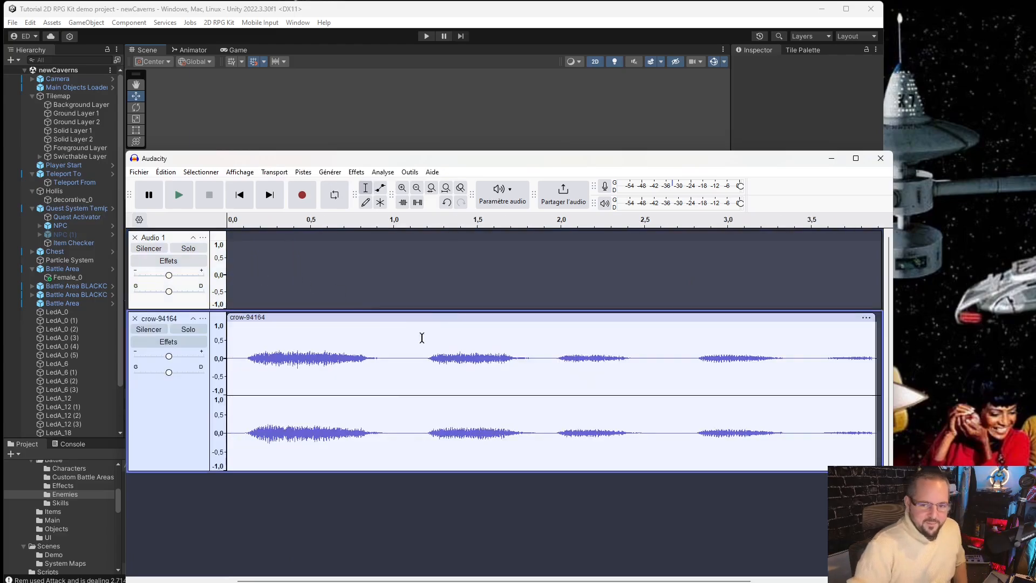
click(135, 237)
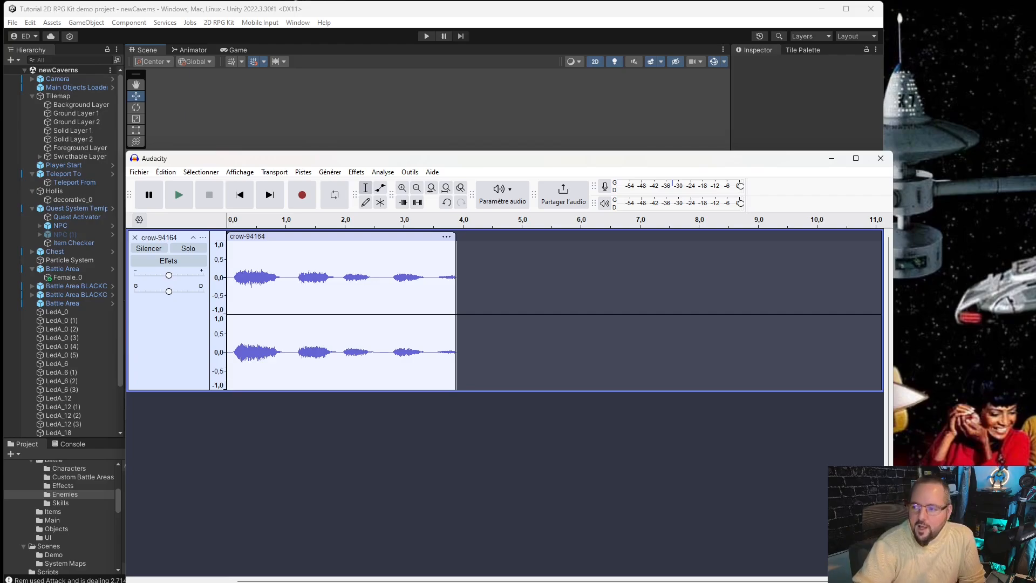
- Import silenceTotal and append its clip directly after the crow-94164 clip on the same track, removing the leftover empty track
drag(885, 302, 500, 311)
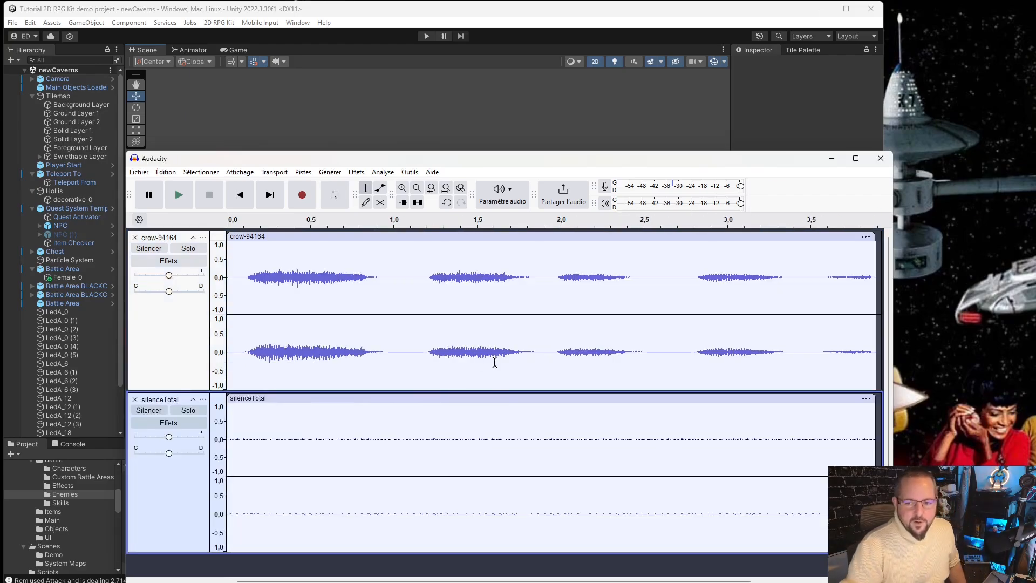
ctrl+scroll(494, 362, down, 1)
click(296, 404)
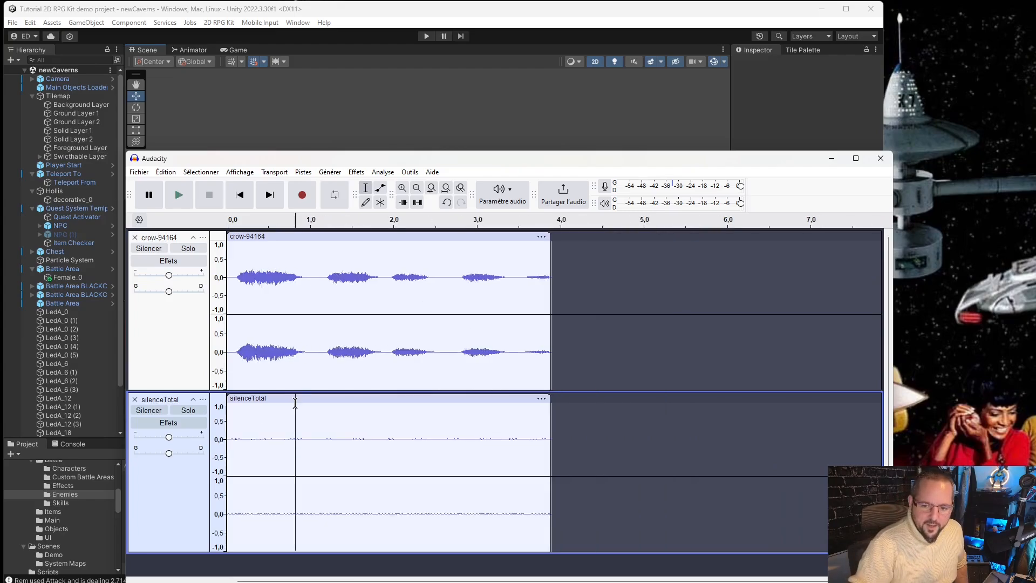
drag(290, 398, 598, 294)
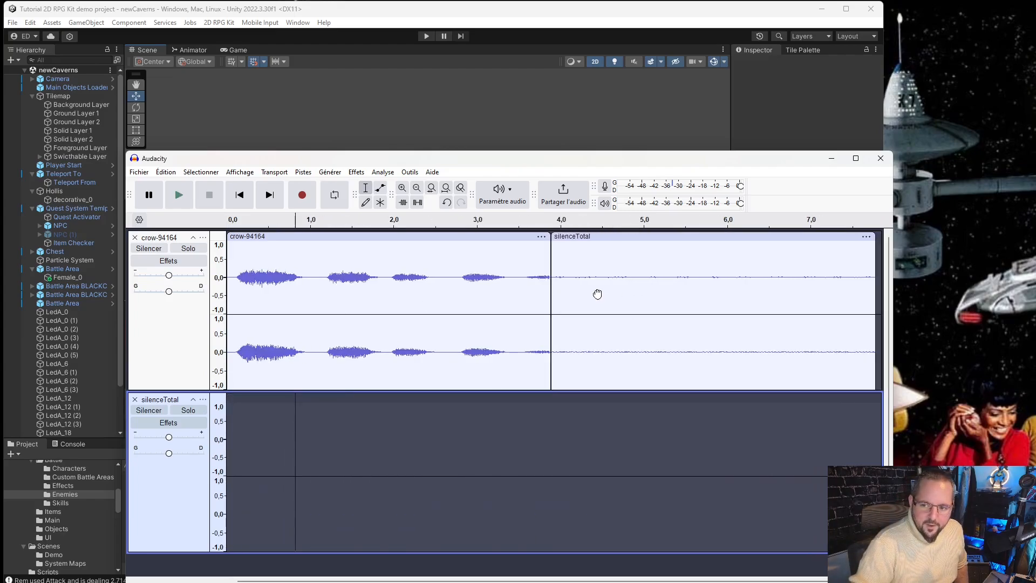
ctrl+scroll(597, 294, down, 2)
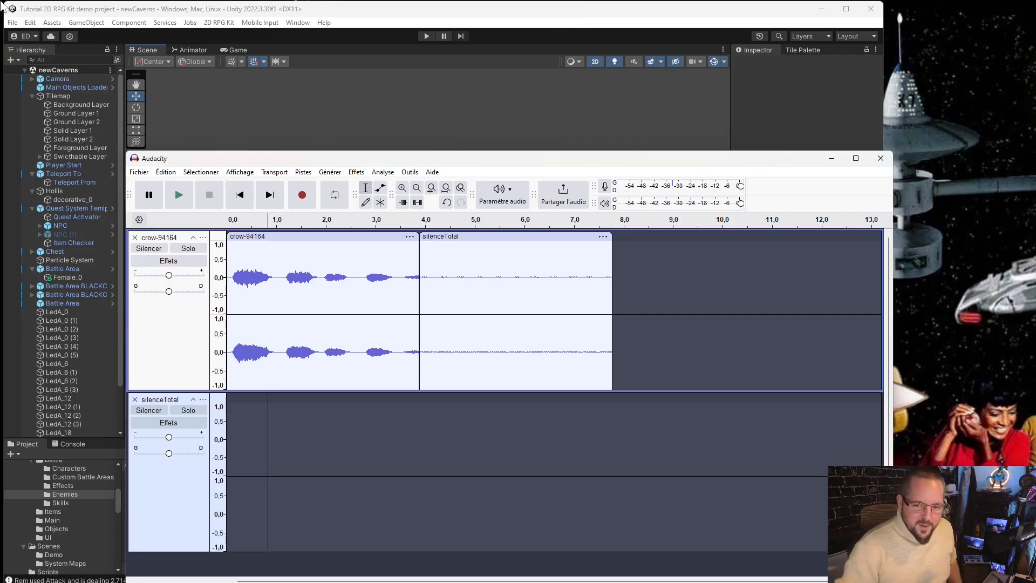
click(135, 400)
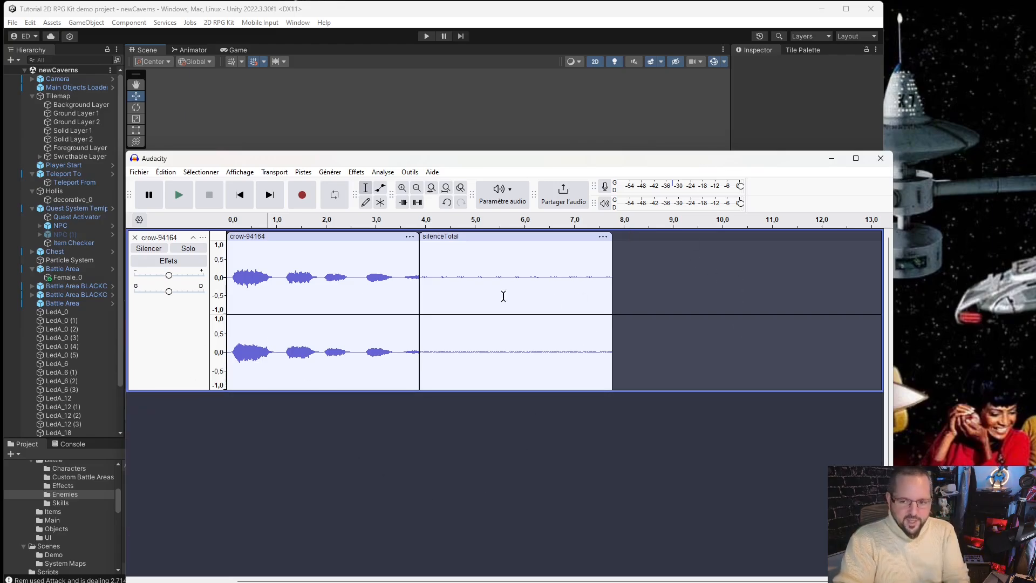
- Export the entire project as a stereo WAV file named crow-94164 to the Downloads folder and close Audacity without saving the project
click(138, 173)
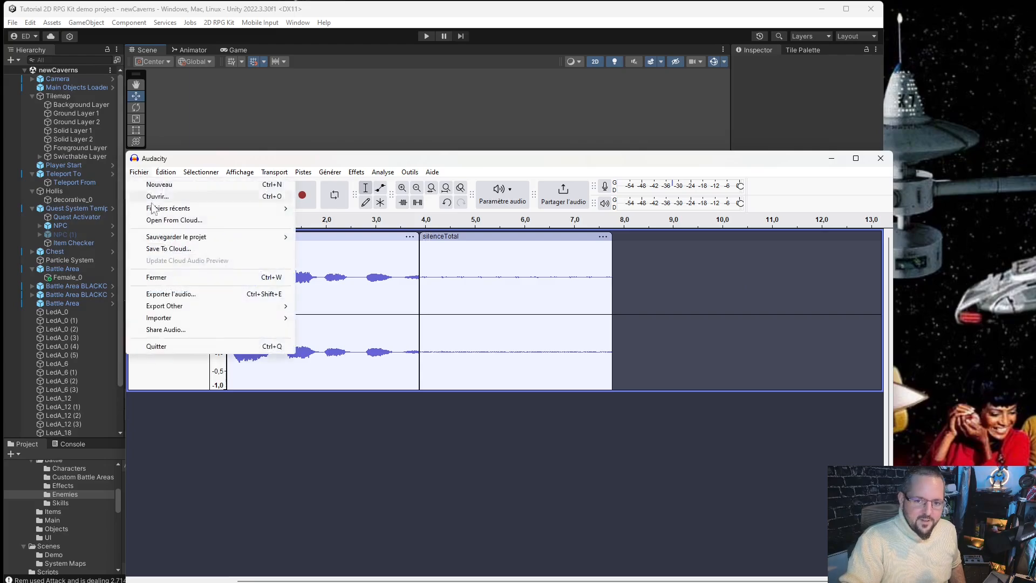
click(184, 294)
key(BackSpace)
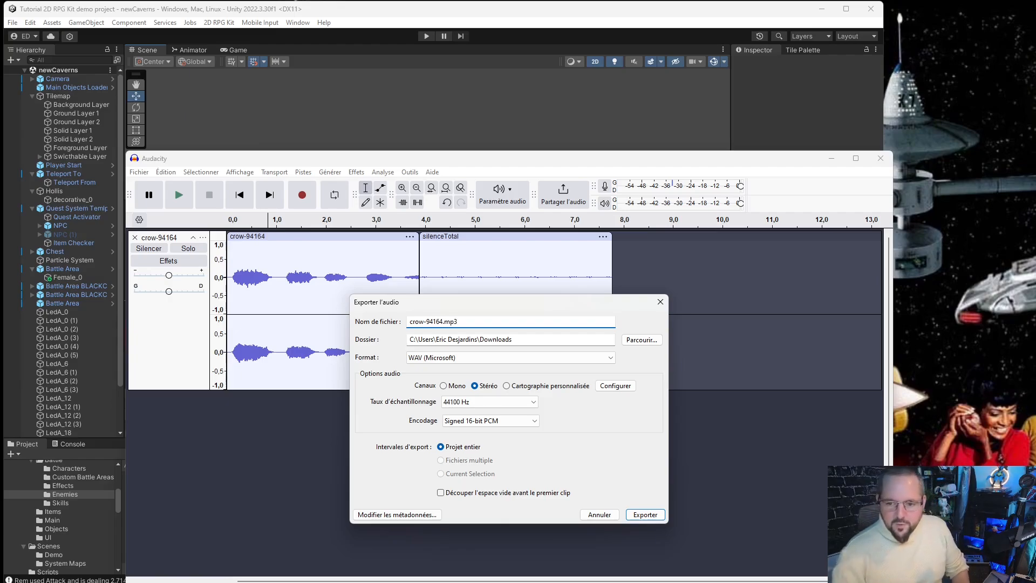
key(BackSpace)
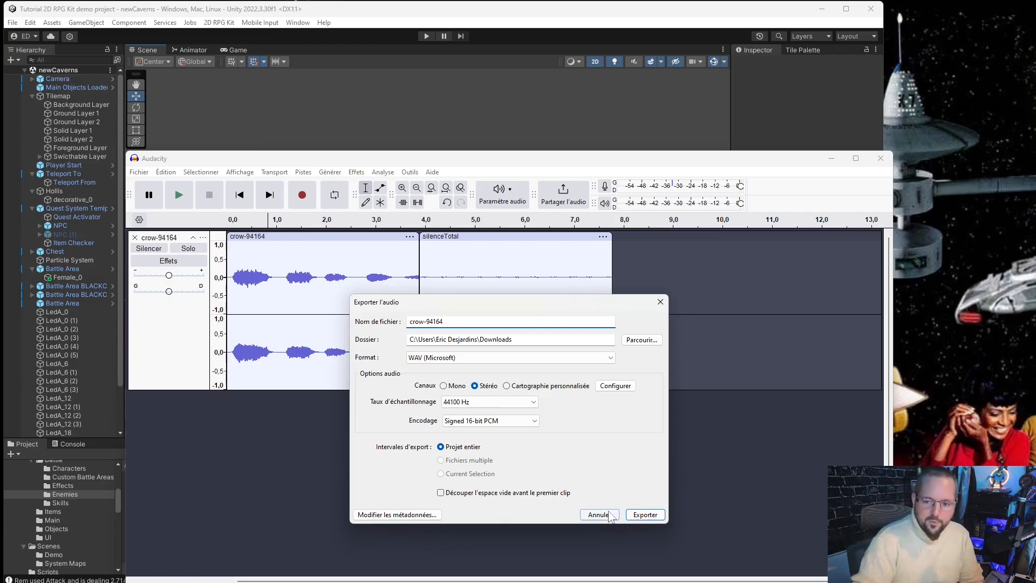
click(645, 517)
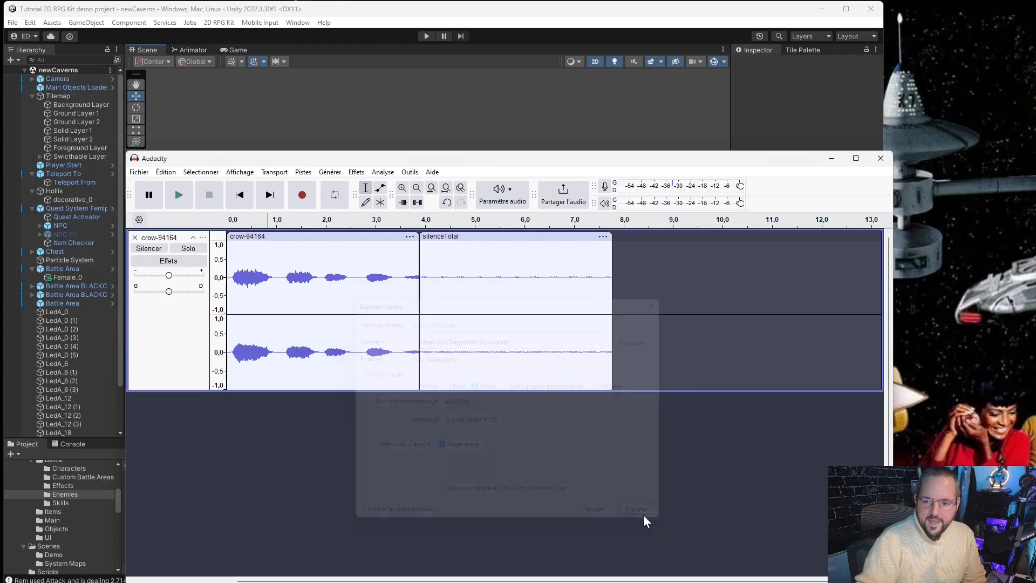
click(879, 160)
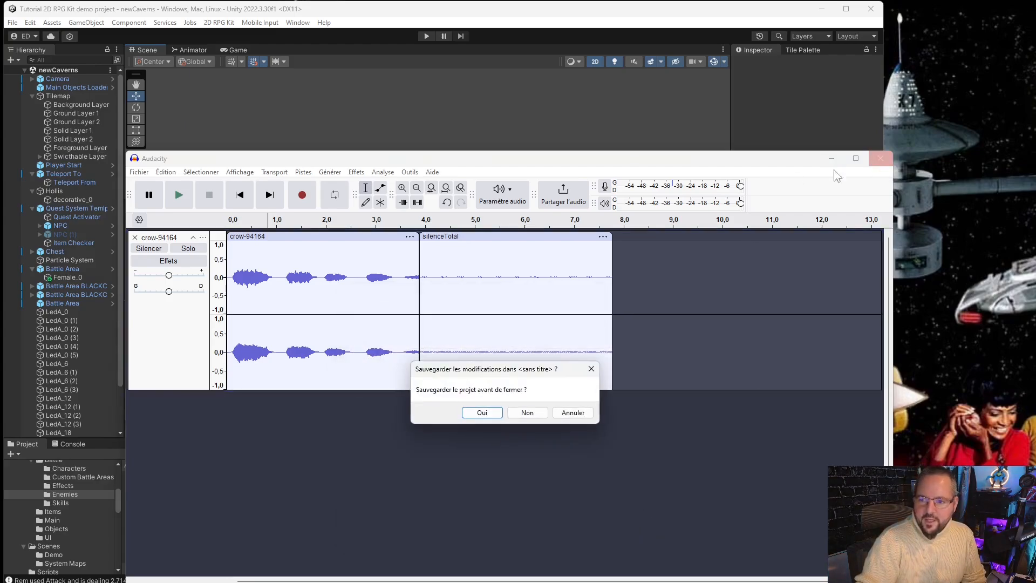
click(527, 413)
- In Unity, find the crow-94164 clip in the Audio/Sounds folder and inspect its waveform and import settings
scroll(72, 503, up, 10)
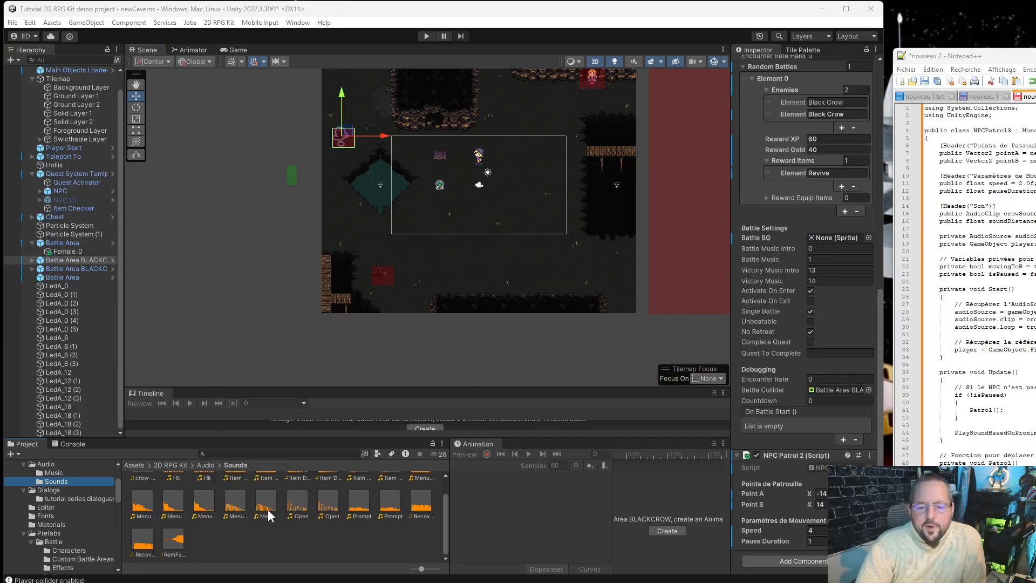
scroll(267, 510, up, 1)
click(142, 490)
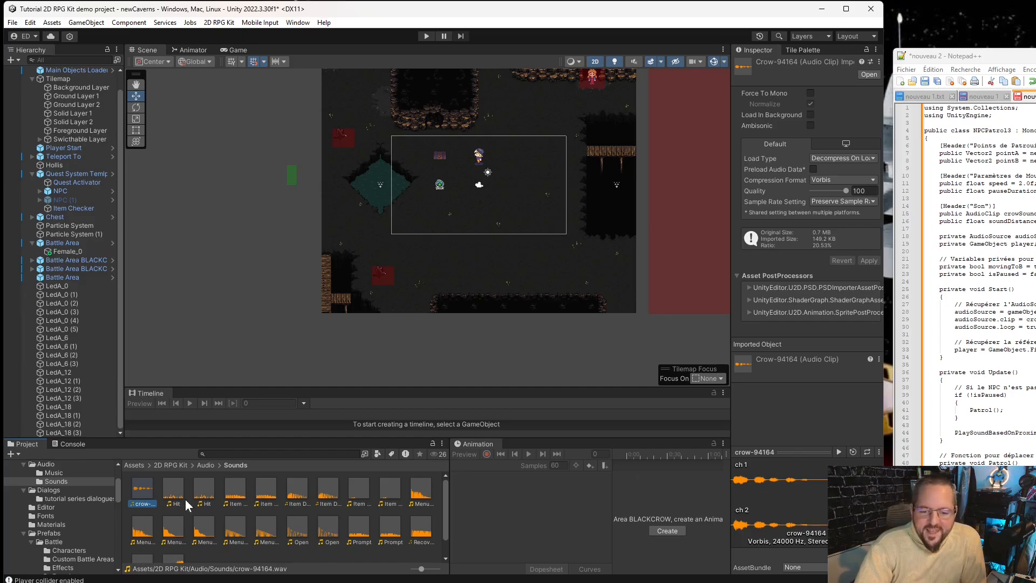
click(159, 511)
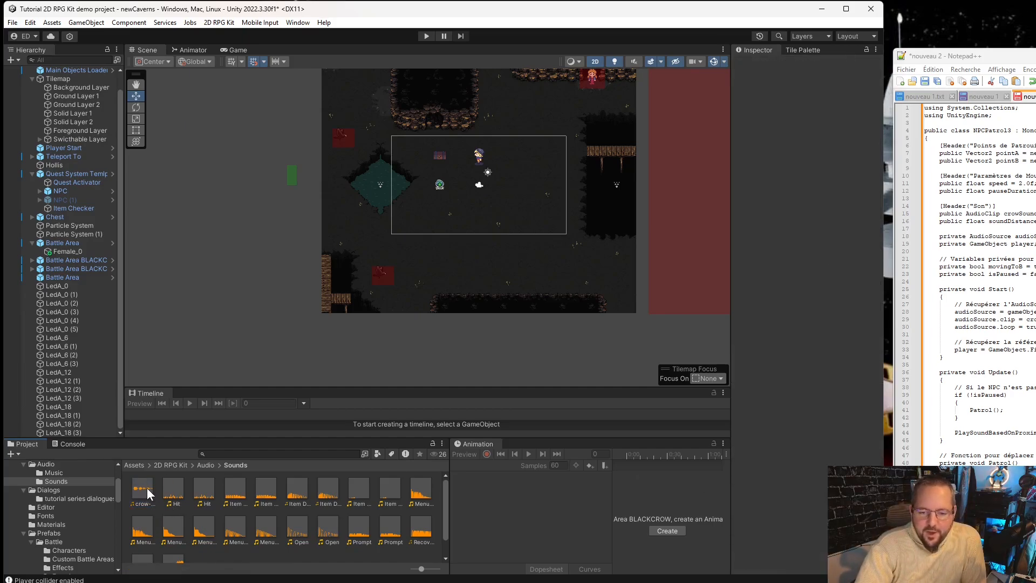
click(147, 488)
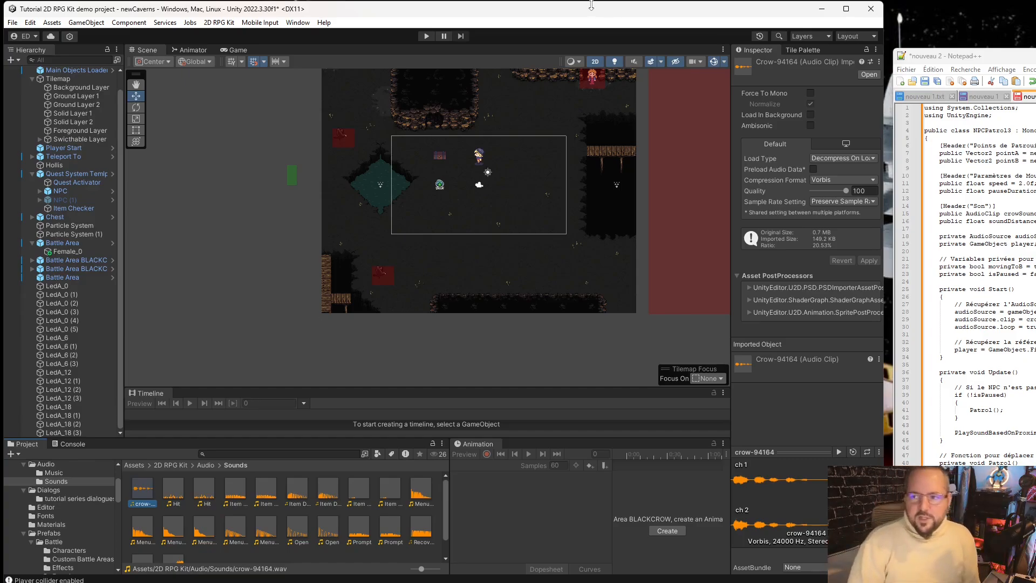
- Bring up Notepad++ and review the NPCPatrol3 script, especially its sound variables and the PlaySoundBasedOnProximity function
drag(1025, 55, 326, 17)
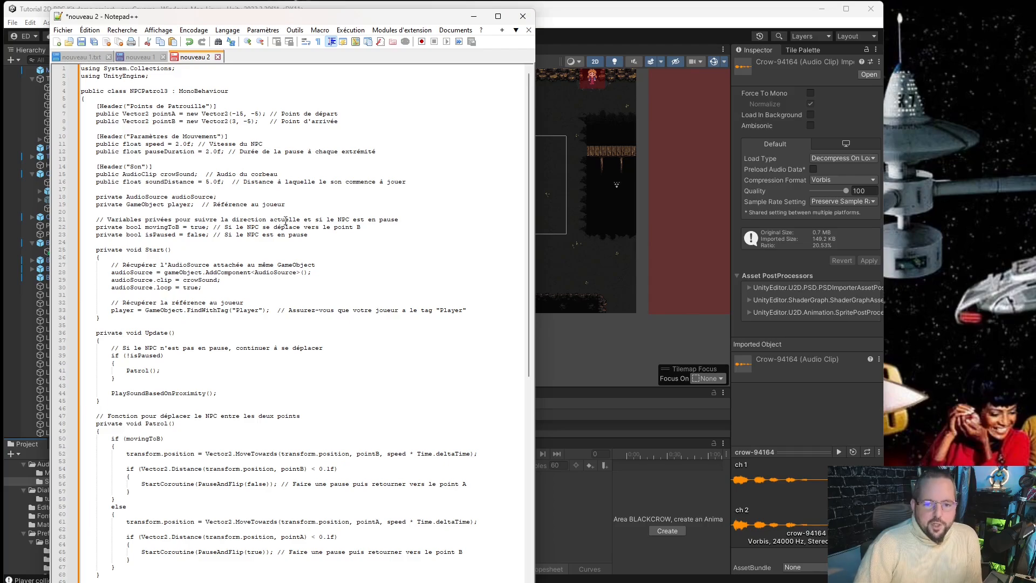
drag(99, 168, 442, 180)
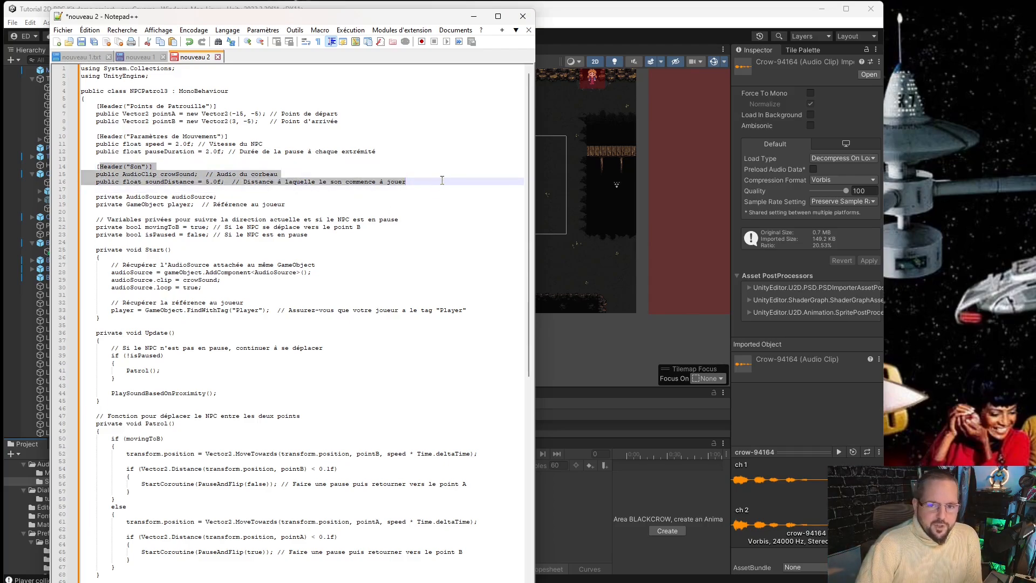
click(419, 181)
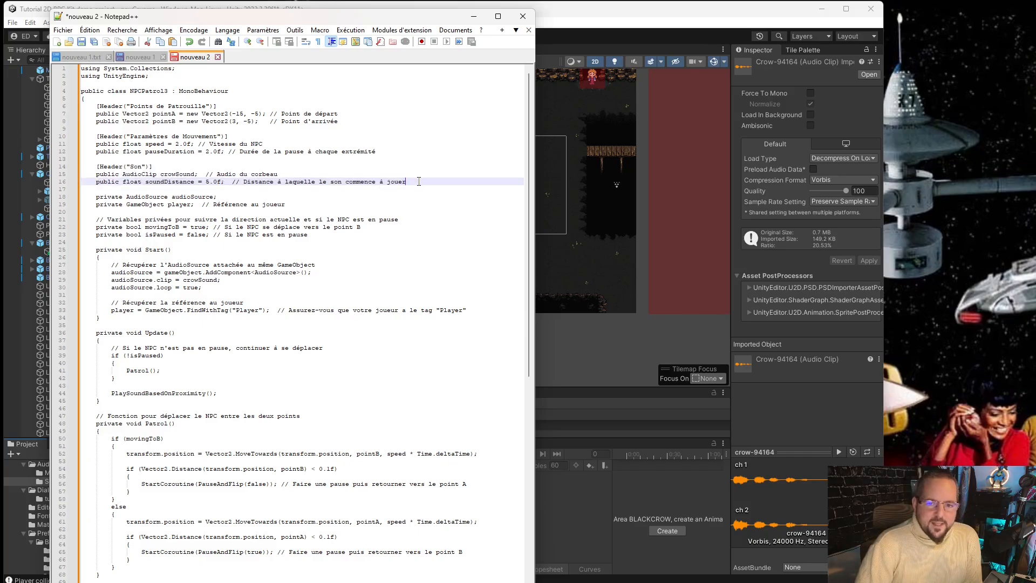
scroll(173, 140, down, 15)
scroll(172, 140, up, 2)
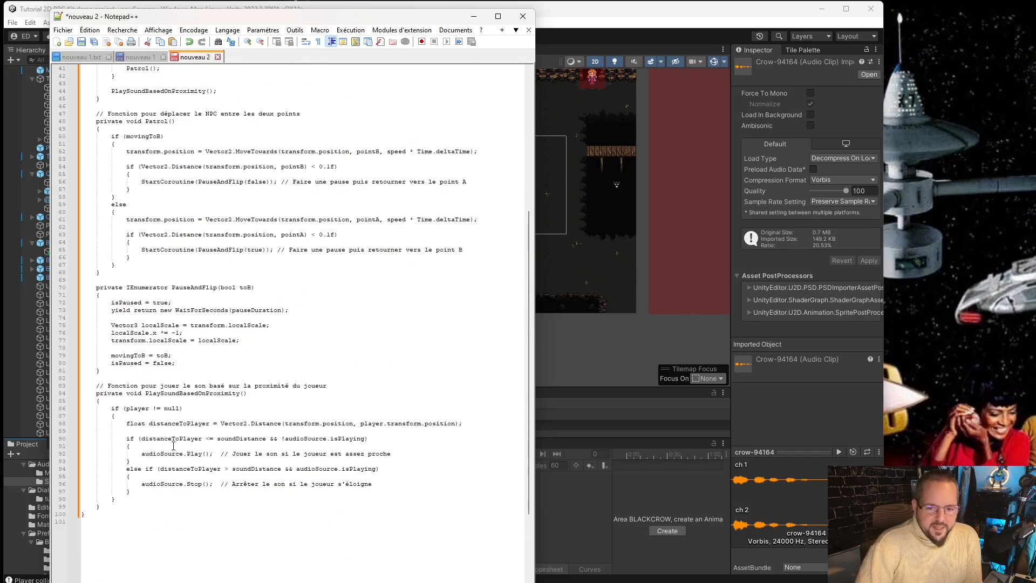
click(157, 453)
drag(157, 454, 214, 469)
drag(241, 447, 252, 425)
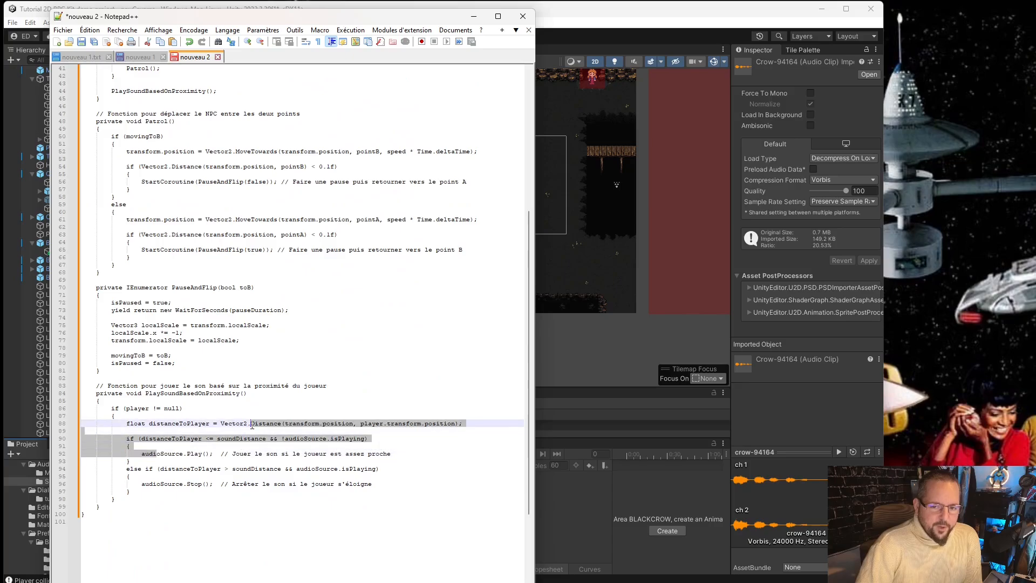
drag(270, 385, 300, 384)
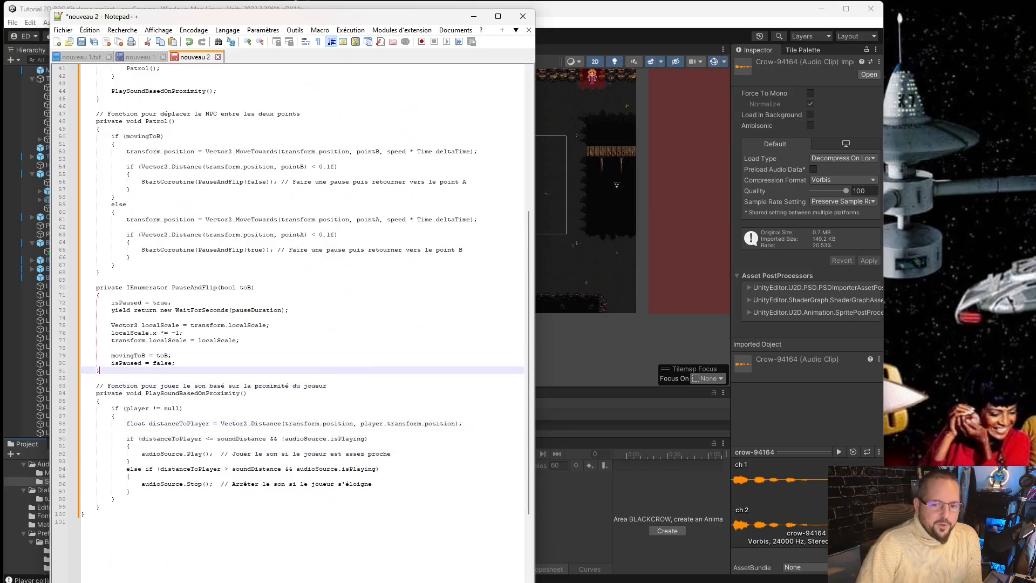
scroll(318, 554, up, 13)
click(227, 83)
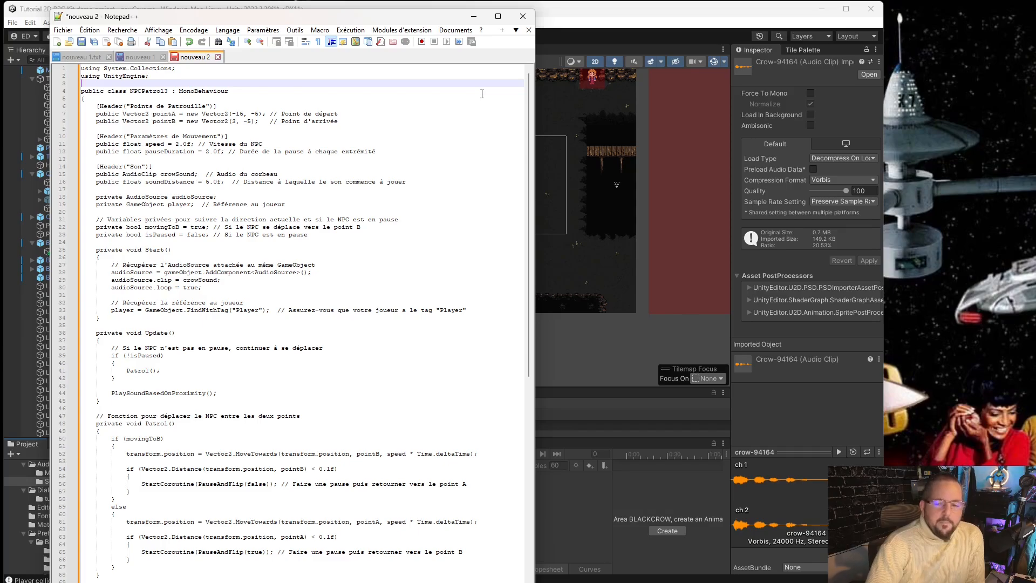
scroll(482, 94, down, 20)
scroll(526, 256, up, 2)
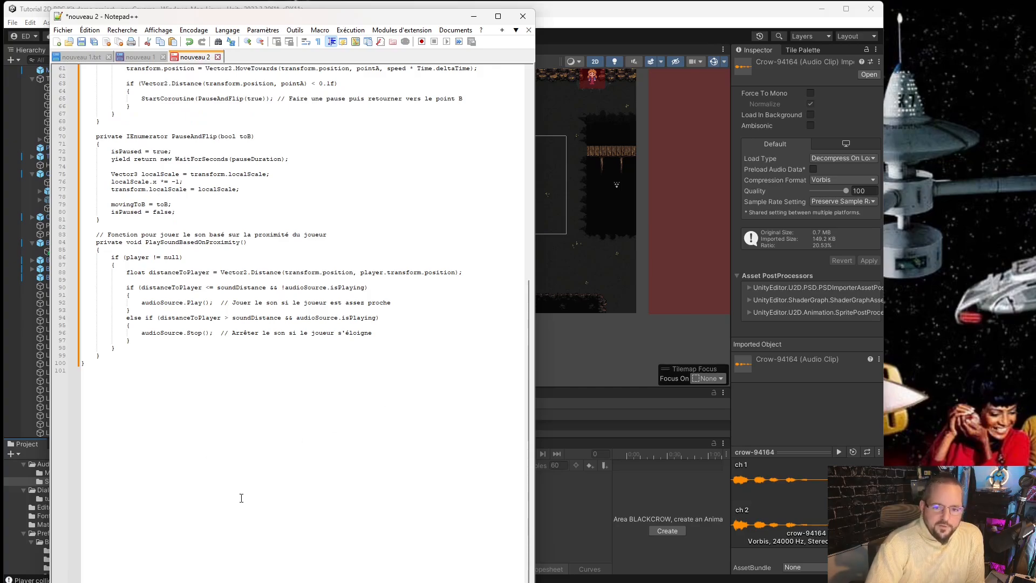
scroll(486, 526, up, 20)
scroll(453, 518, down, 14)
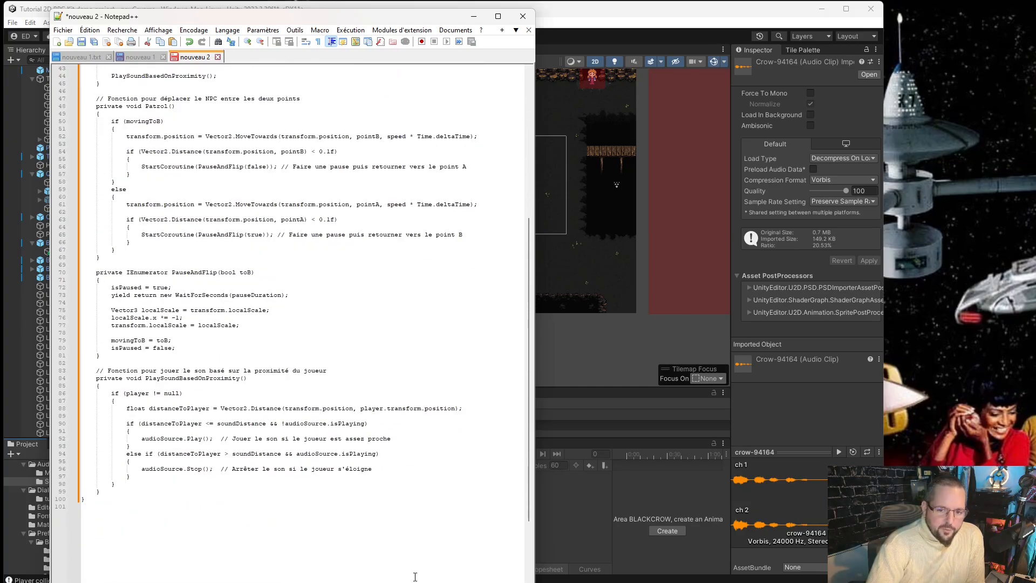
scroll(325, 493, up, 14)
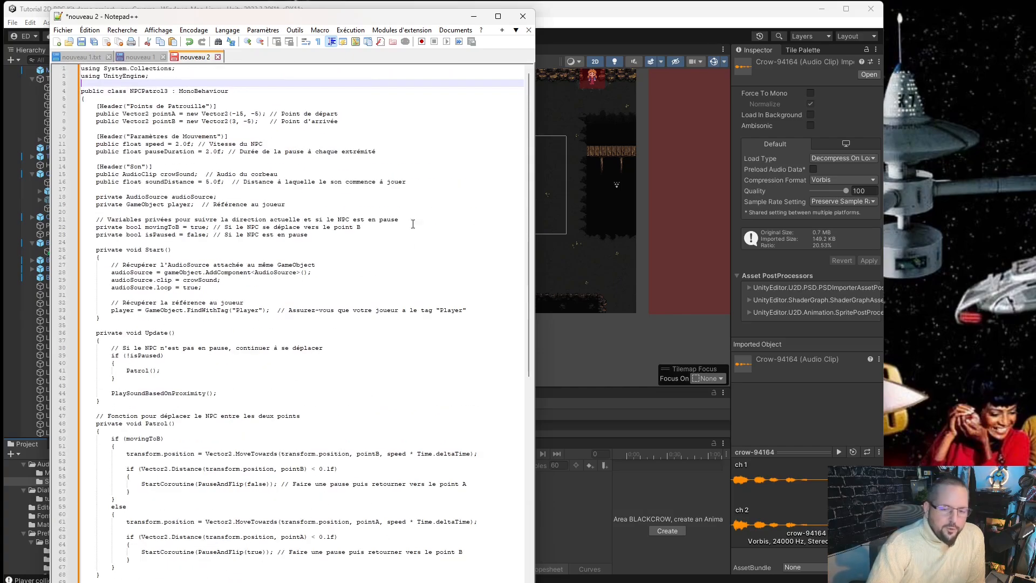
- Copy the complete NPCPatrol3 script from the Notepad++ document and return to Unity
drag(250, 16, 595, 47)
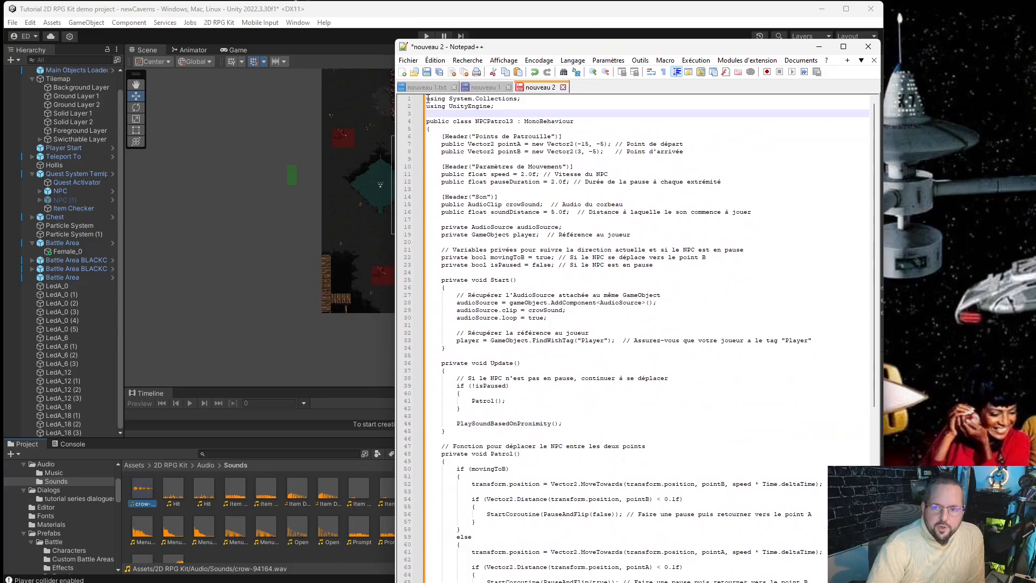
drag(428, 98, 594, 581)
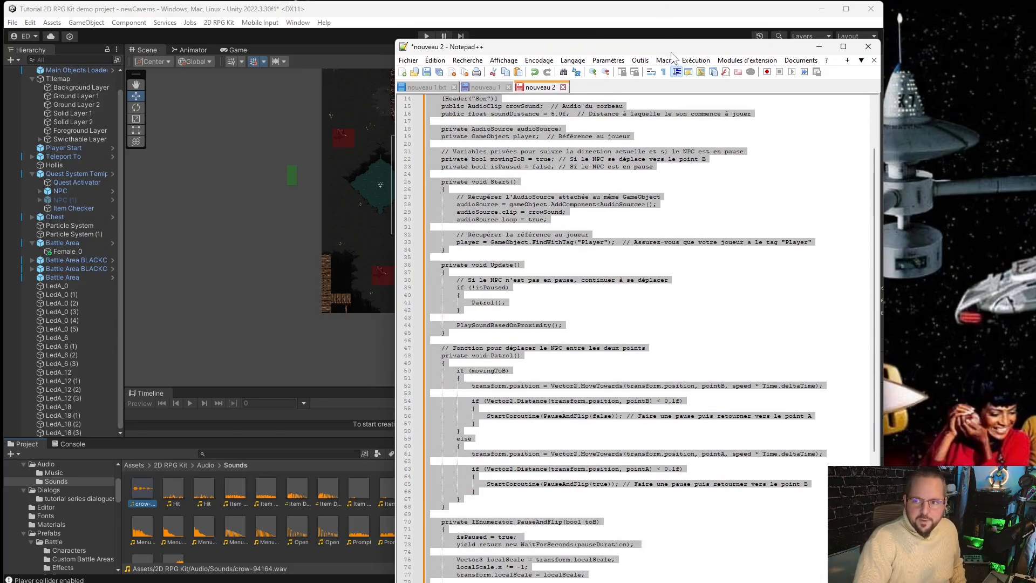
drag(668, 49, 527, 45)
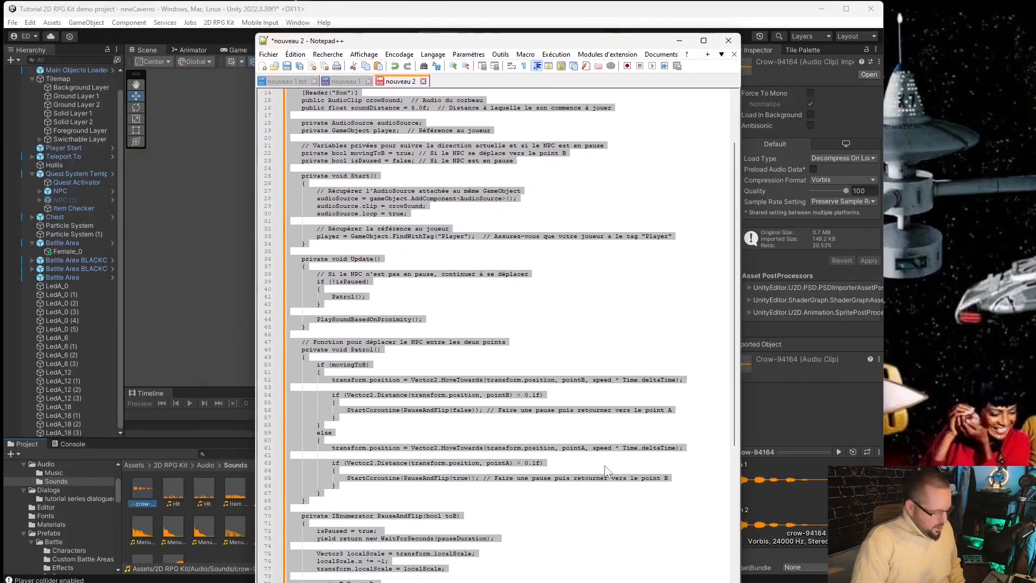
scroll(513, 390, down, 12)
scroll(482, 557, up, 16)
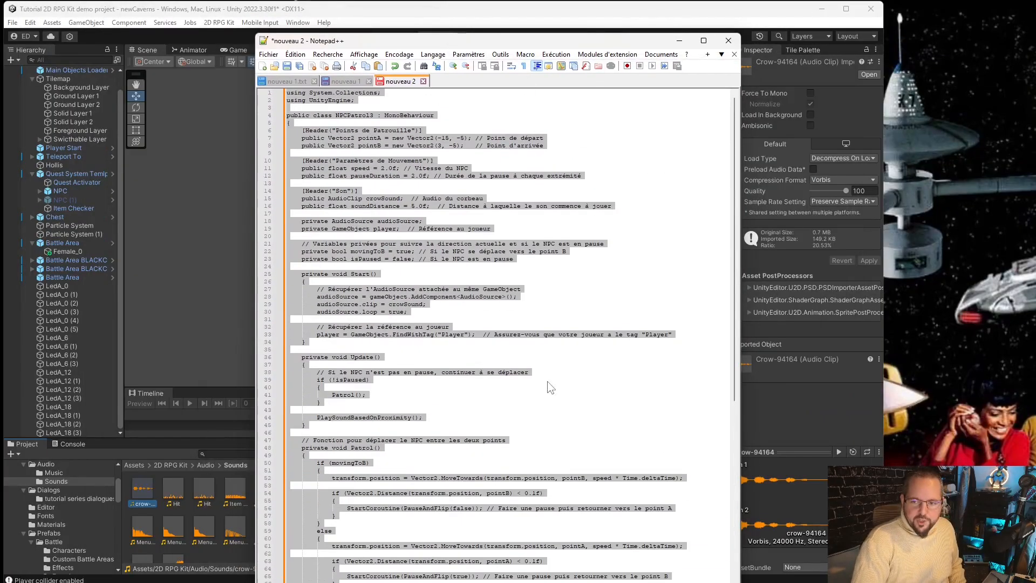
click(736, 38)
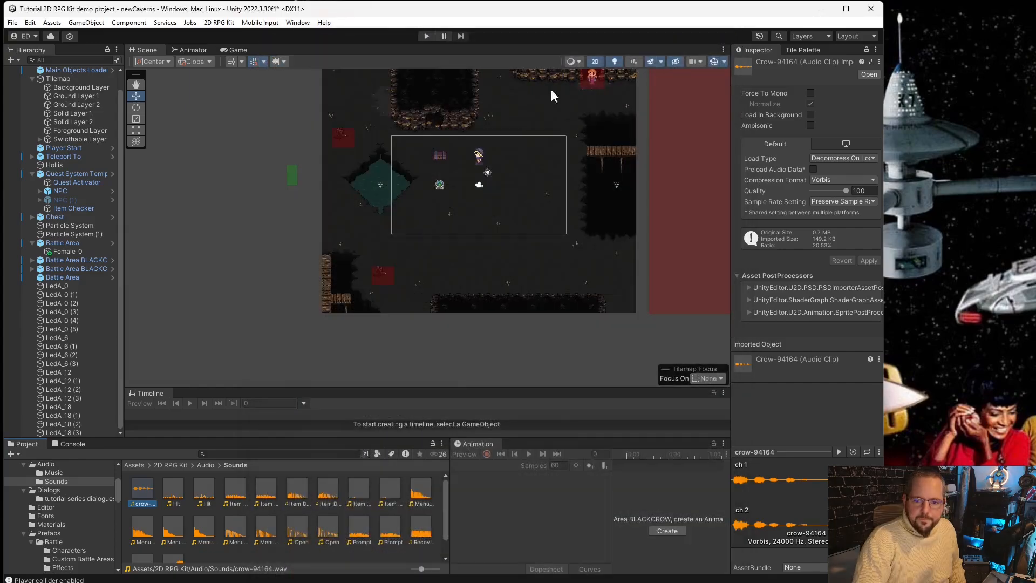
- Select the upper Battle Area BLACKCROW object in the scene and open its NPC Patrol 2 script in Visual Studio
click(342, 142)
scroll(785, 351, down, 12)
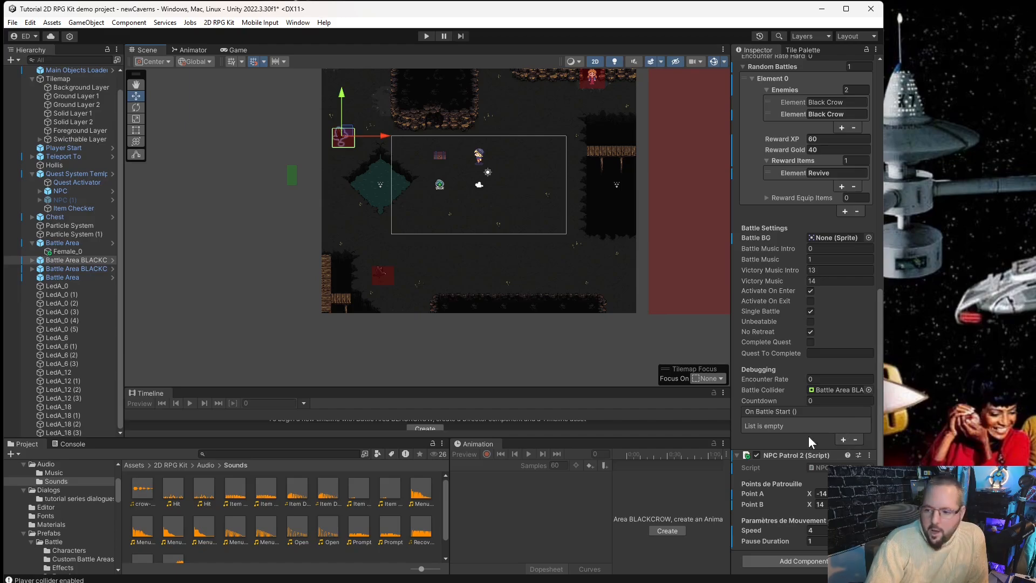
click(809, 453)
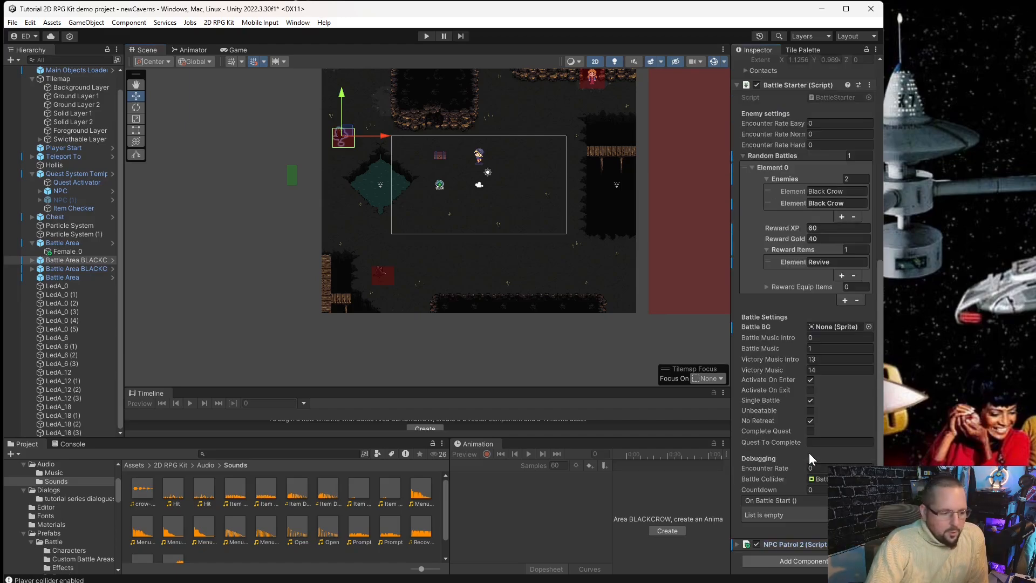
click(788, 543)
click(788, 543)
click(788, 543)
click(817, 556)
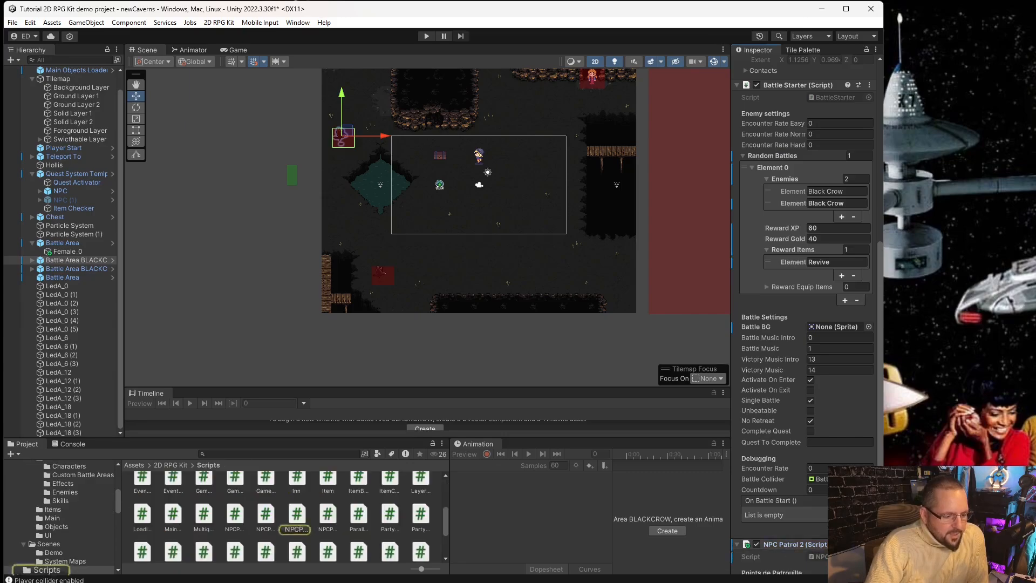
double_click(296, 513)
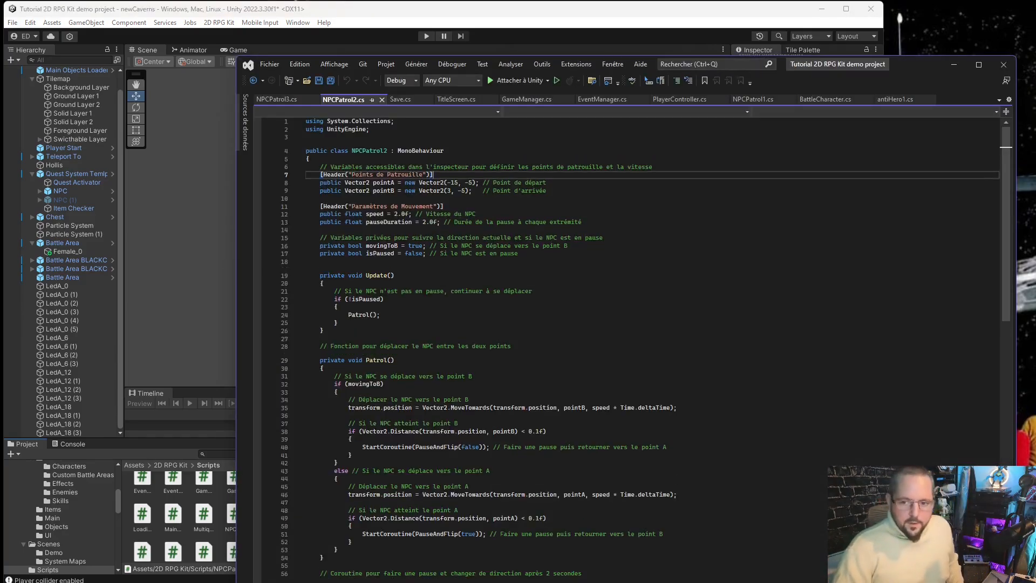
- Replace the entire contents of NPCPatrol2.cs with the copied crow sound script
scroll(455, 327, down, 11)
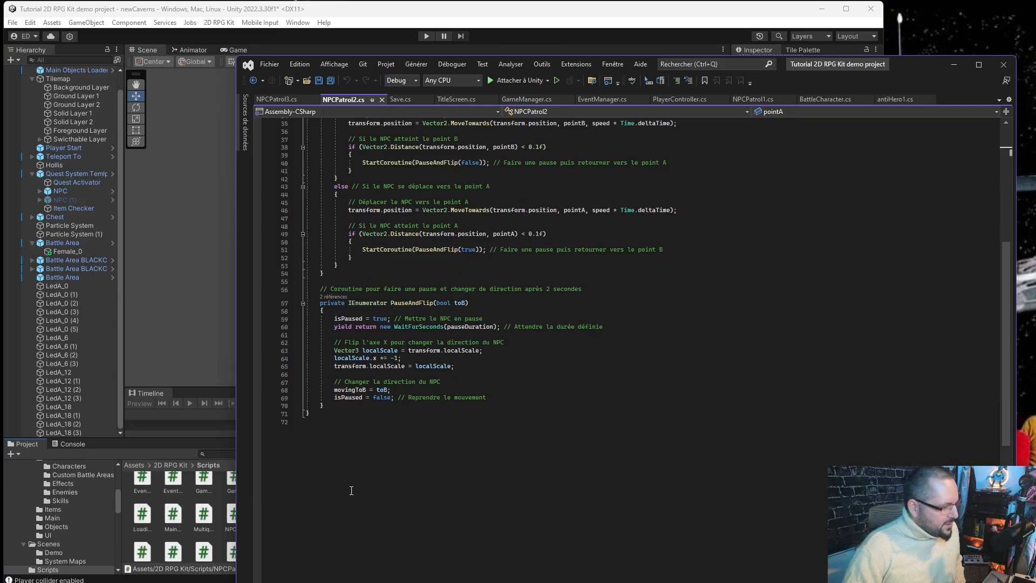
drag(351, 488, 2, 3)
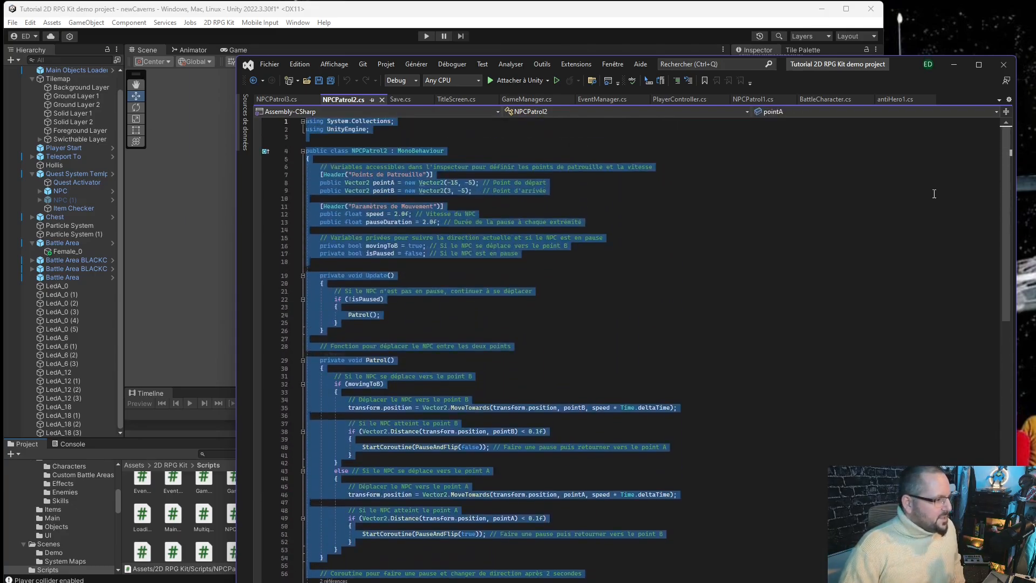
key(ctrl+v)
scroll(712, 327, up, 14)
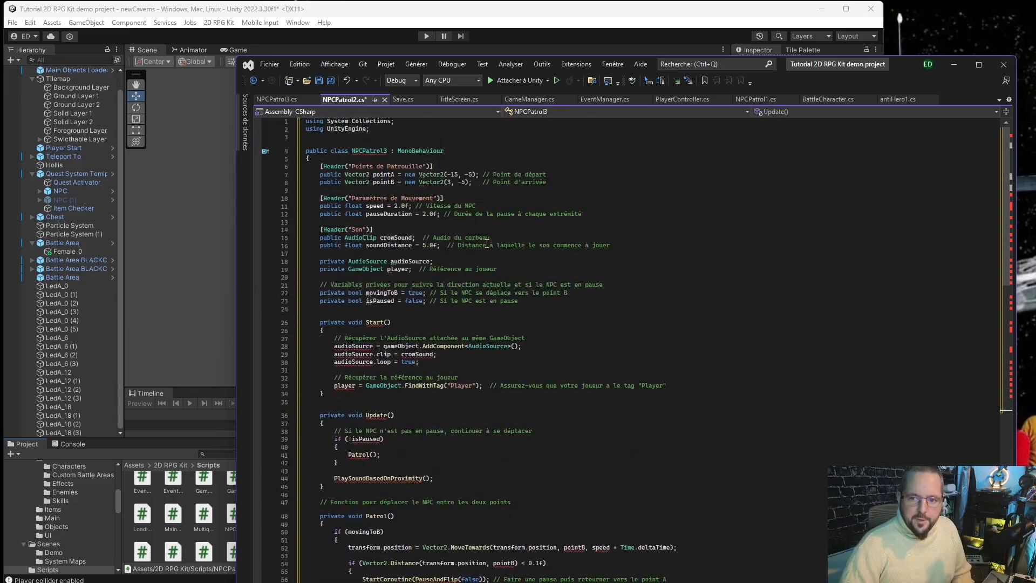
- Rename the class in the pasted code to NPCPatrol2 and save the script
click(386, 153)
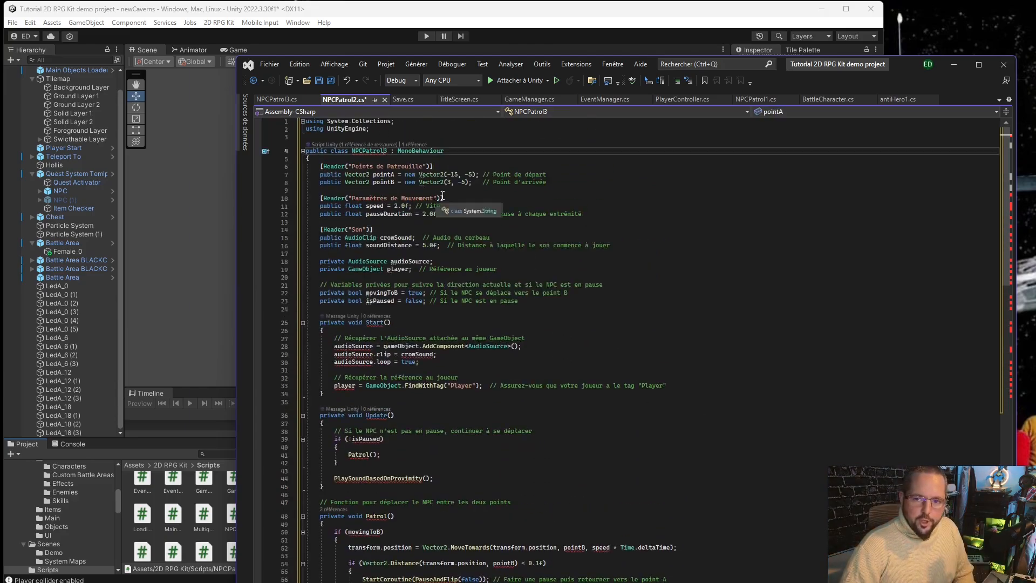
key(Down)
key(Down)
key(Up)
click(389, 150)
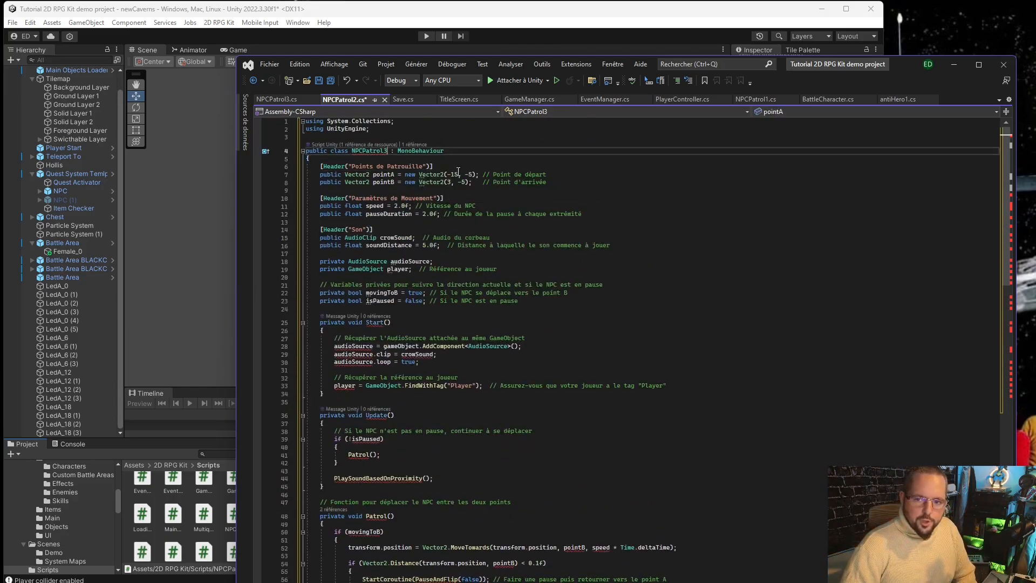
key(BackSpace)
text(2)
click(433, 221)
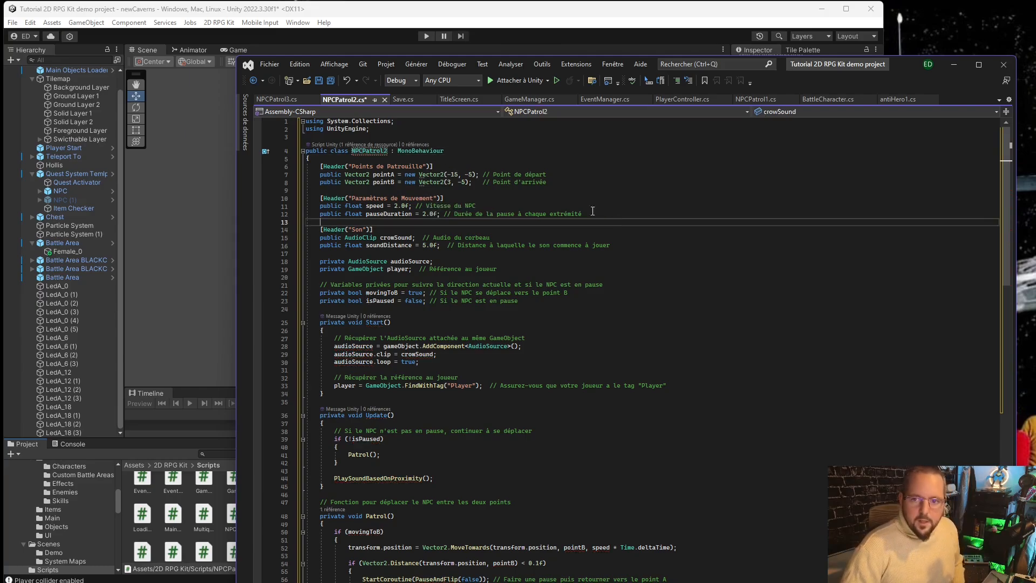
click(318, 81)
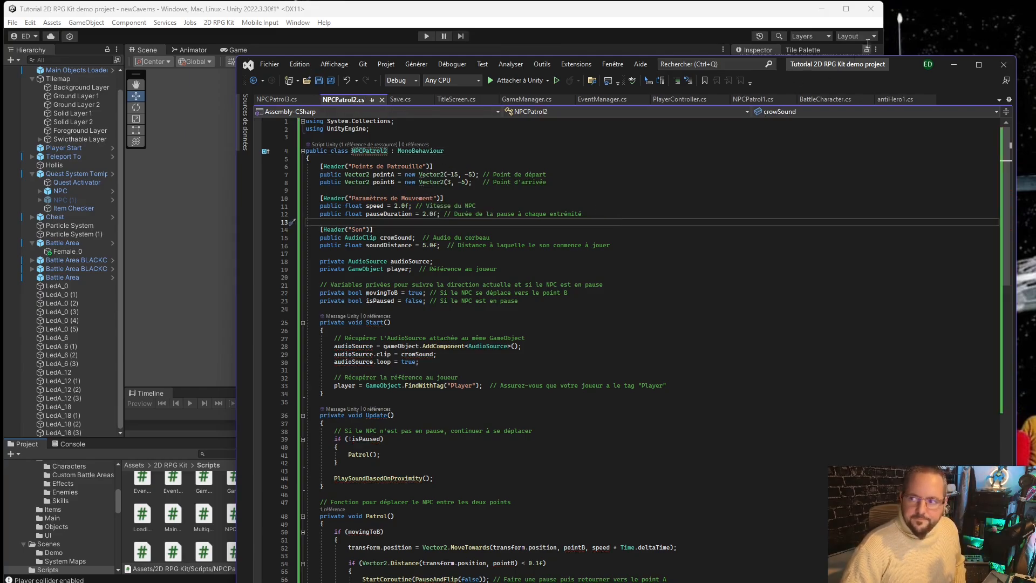
- Return to Unity, select the upper Battle Area BLACKCROW object and set its NPC Patrol 2 Sound Distance to 8
click(1011, 65)
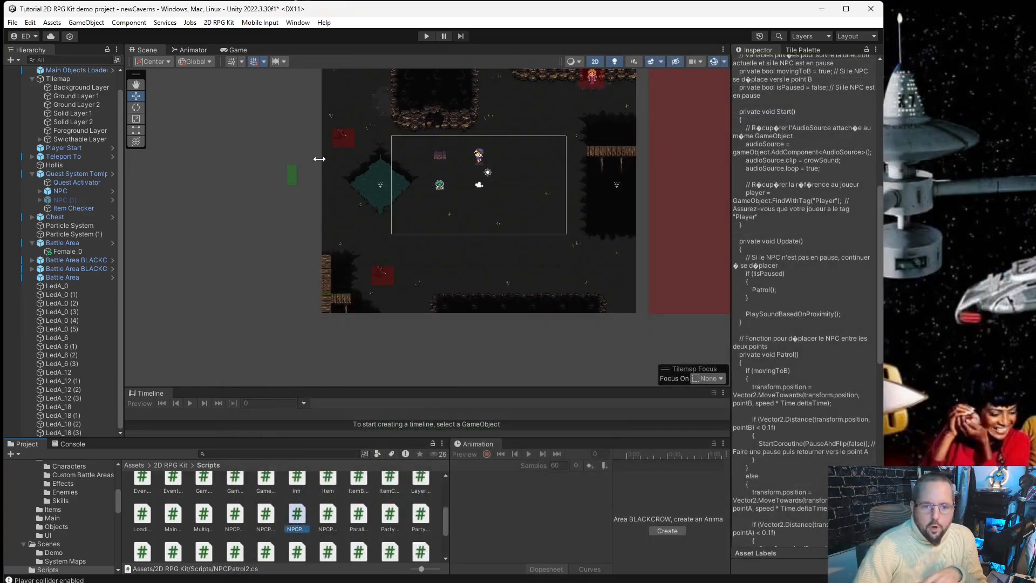
click(335, 137)
click(337, 138)
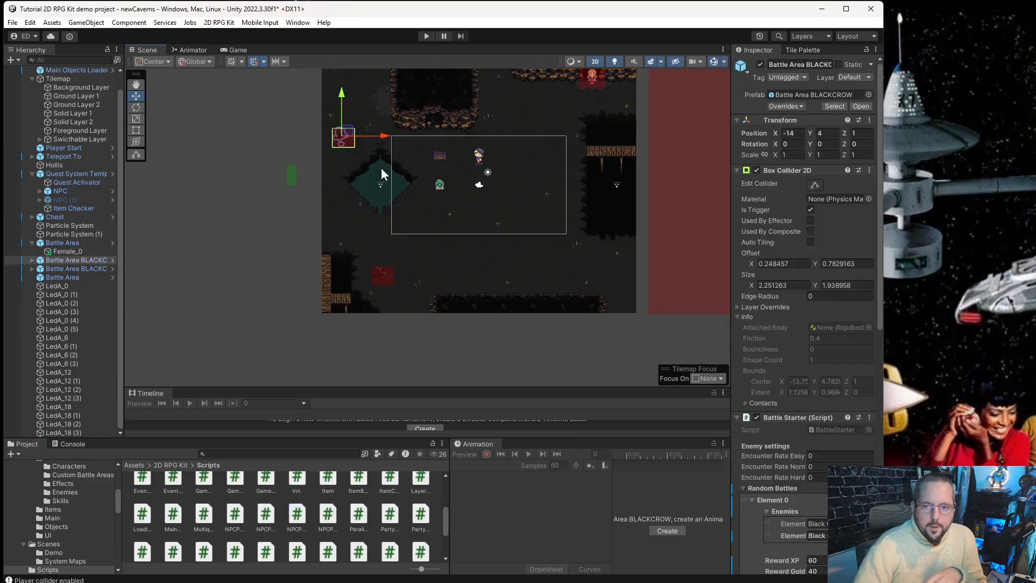
scroll(759, 376, down, 10)
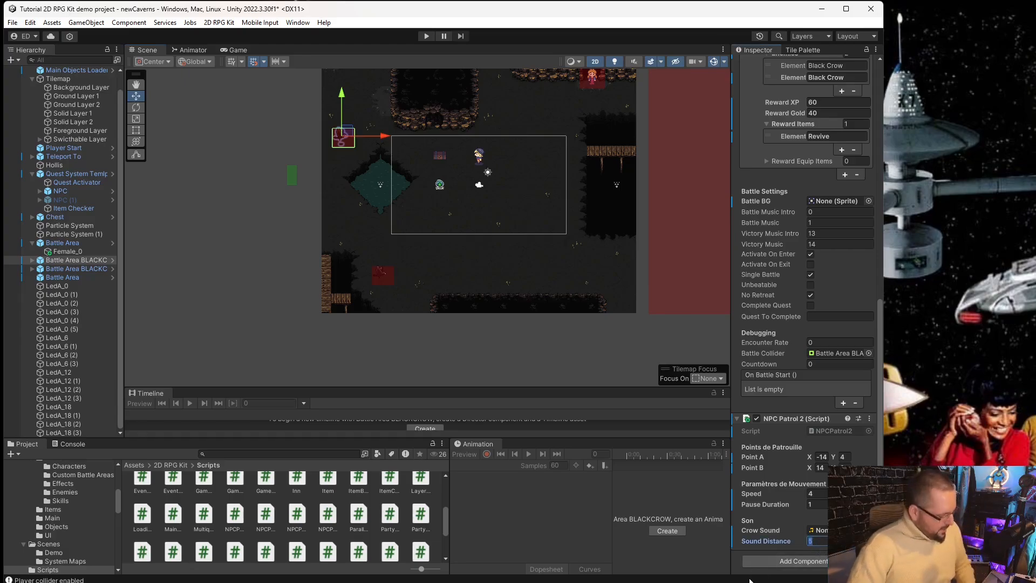
text(8)
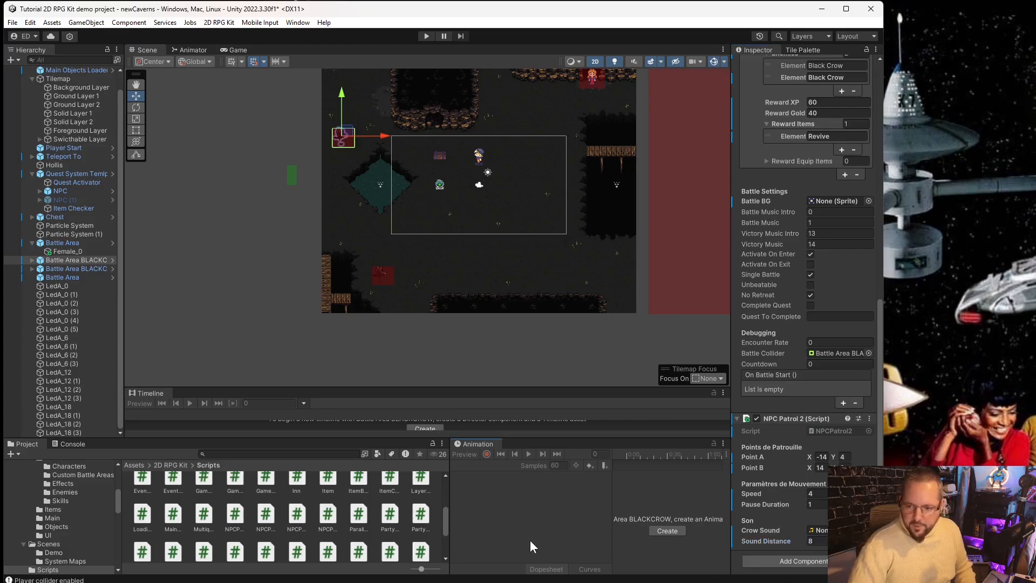
- Assign the crow clip from the Audio/Sounds folder as the Crow Sound of the upper crow's NPC Patrol 2 script
scroll(66, 526, down, 8)
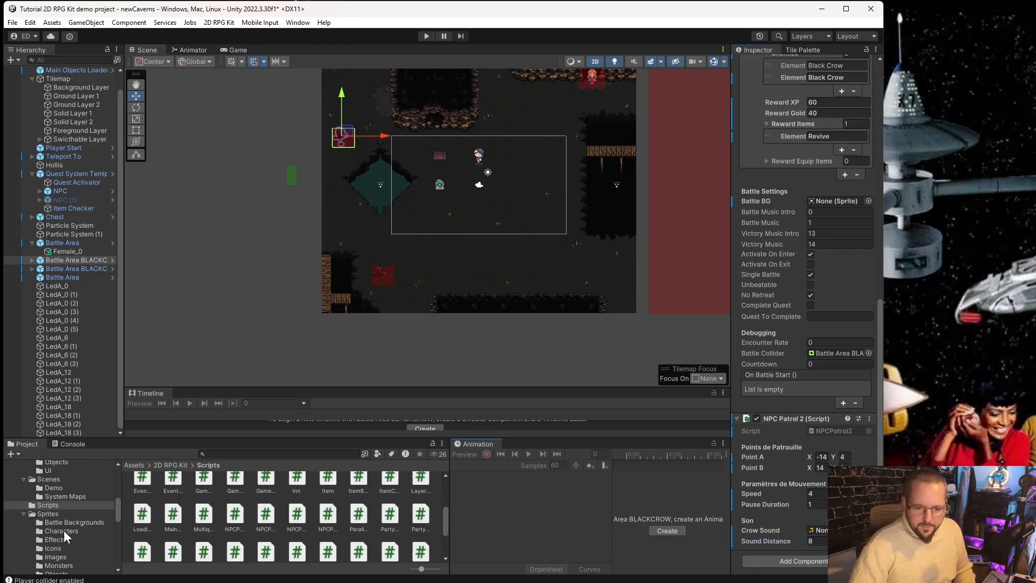
scroll(60, 511, up, 6)
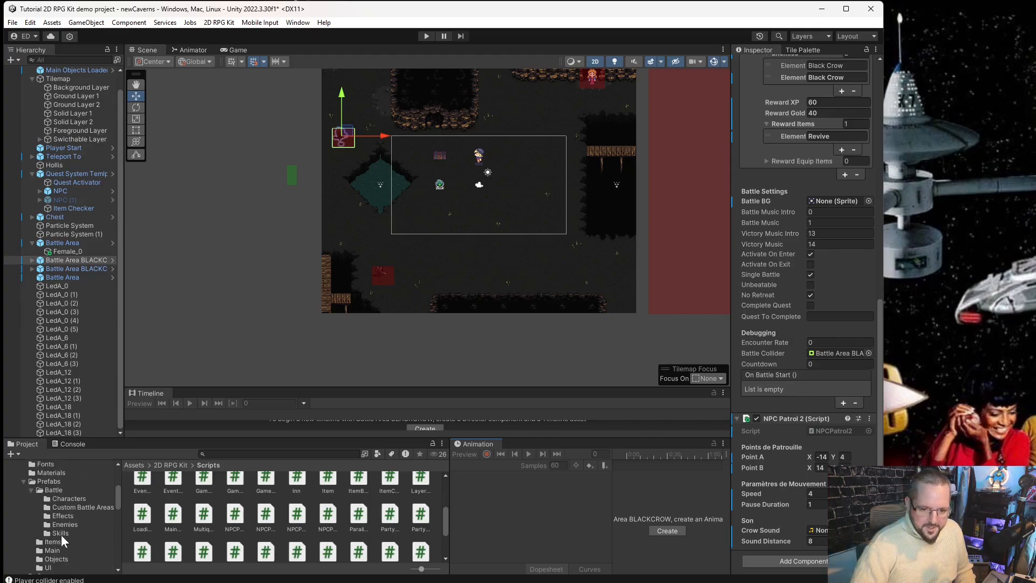
scroll(57, 562, up, 5)
click(63, 523)
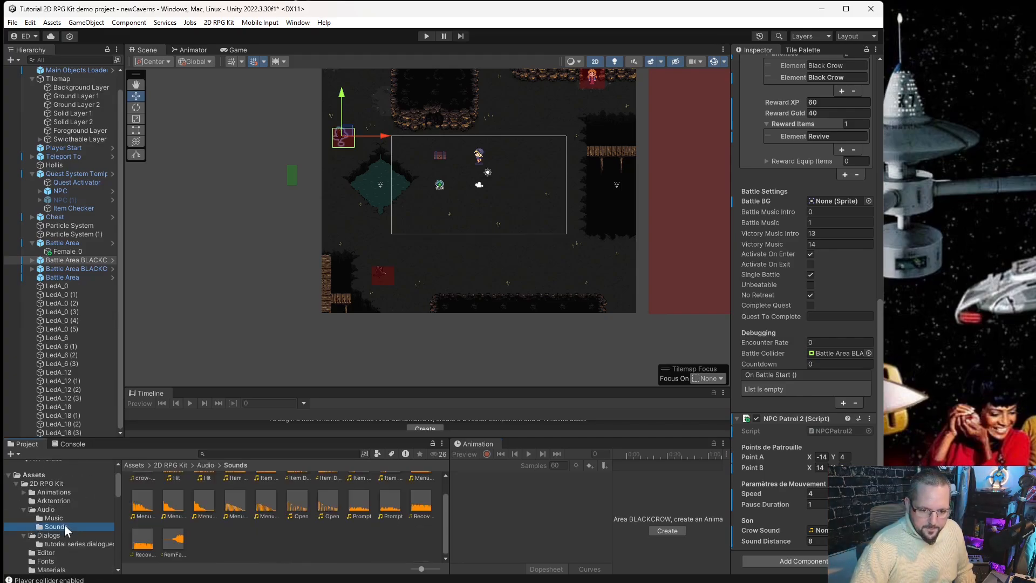
scroll(141, 475, up, 2)
click(812, 541)
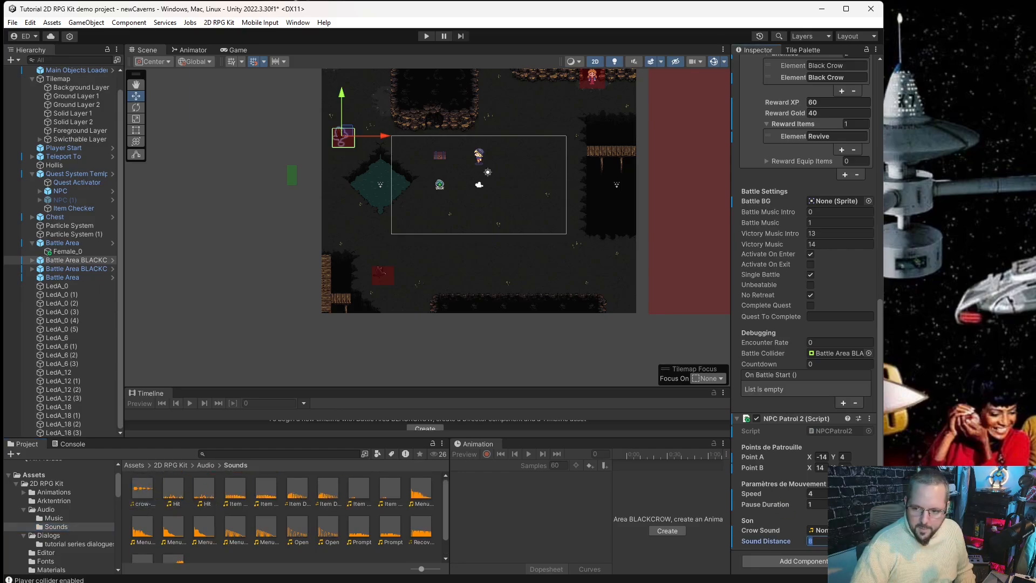
drag(142, 489, 818, 530)
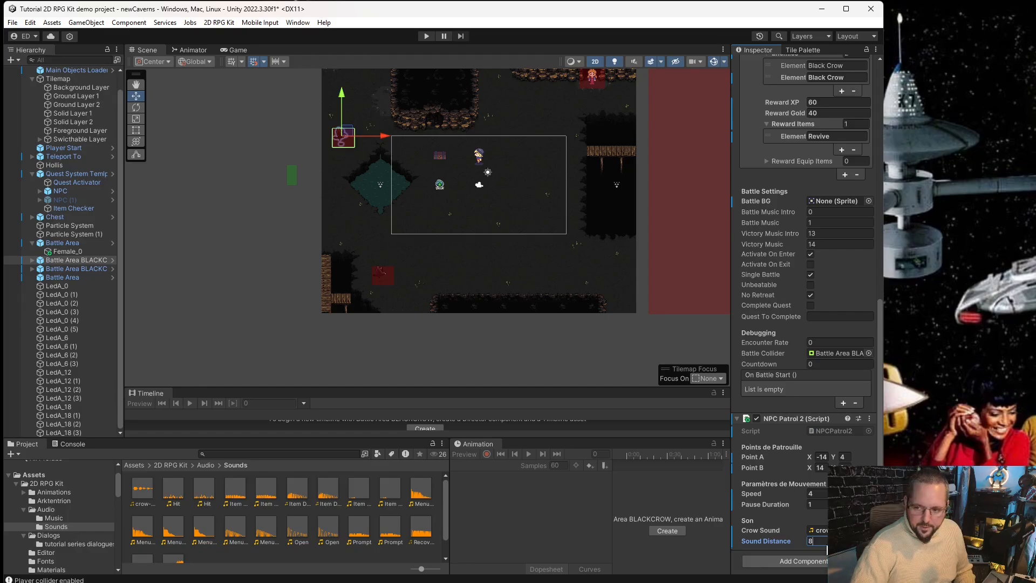
key(alt+Tab)
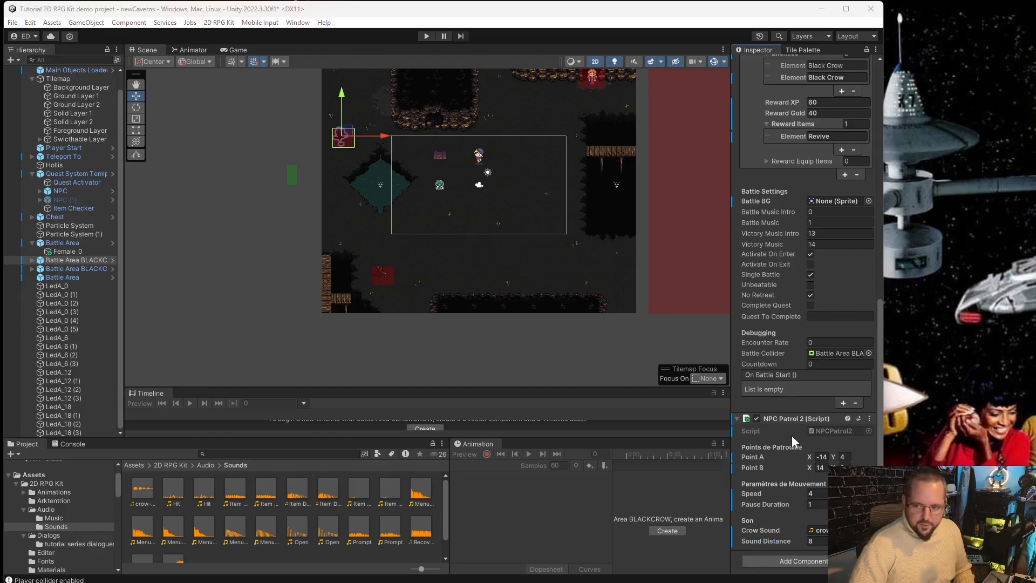
- On the lower Battle Area BLACKCROW object, set NPC Patrol 3's Sound Distance to 8 and assign the crow clip as Crow Sound
click(377, 280)
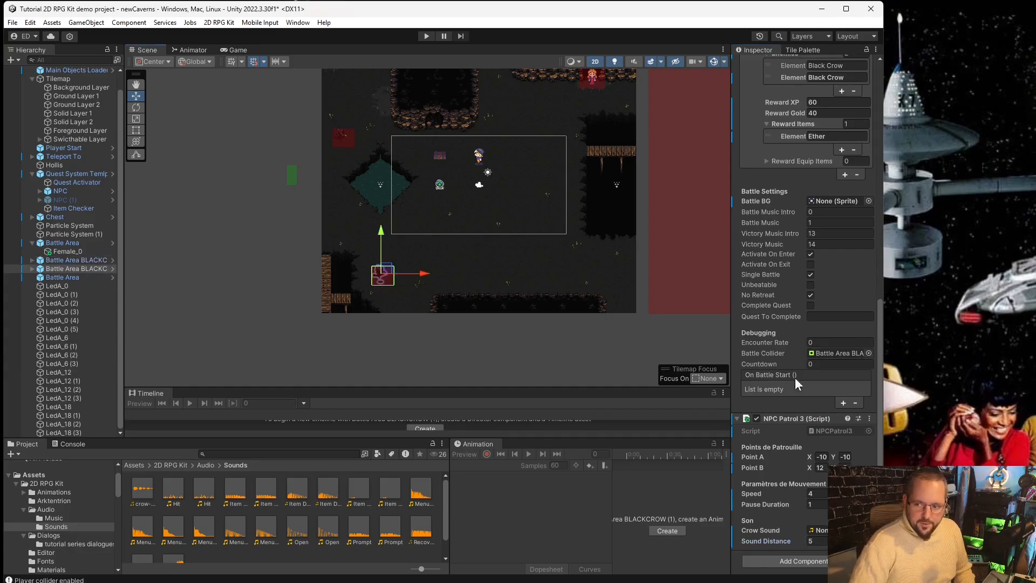
text(8)
key(alt+Tab)
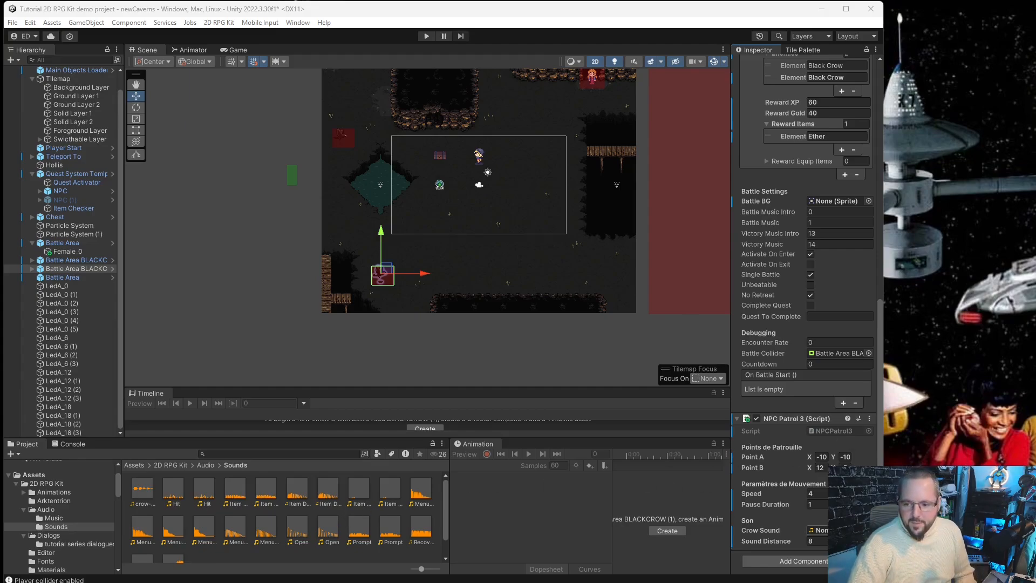
drag(146, 485, 818, 530)
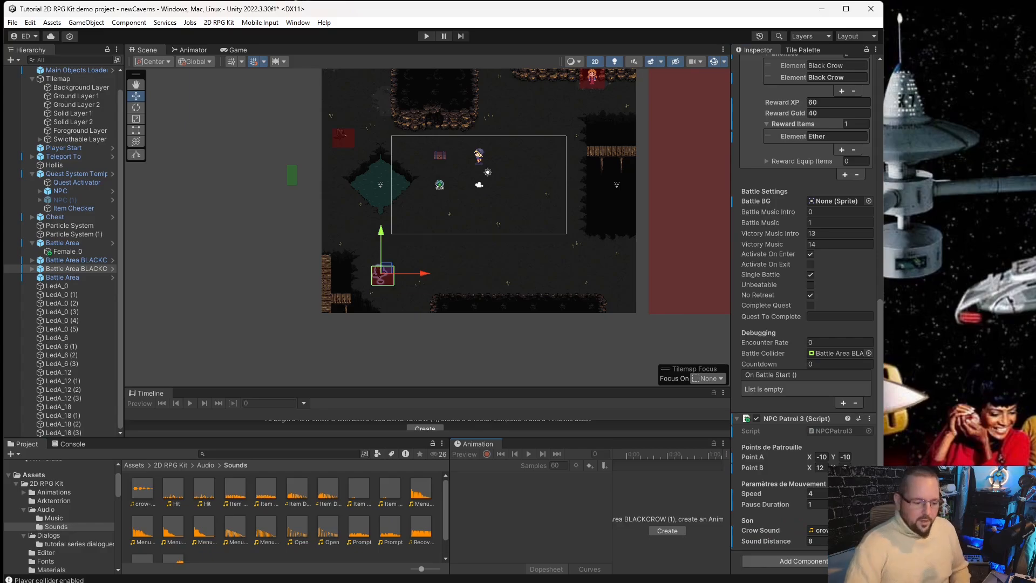
- Save the newCaverns scene and start play mode
click(13, 22)
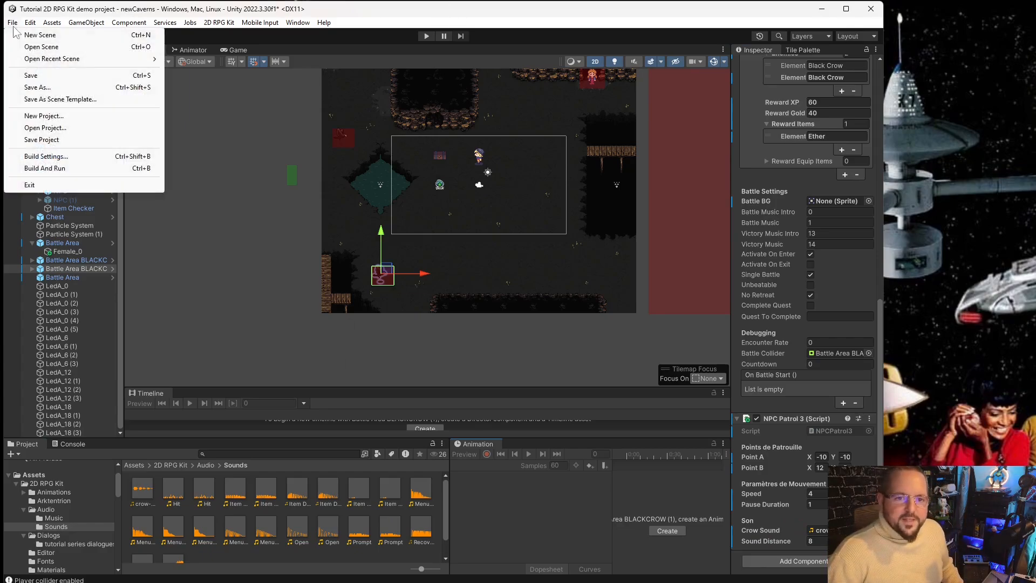
click(43, 74)
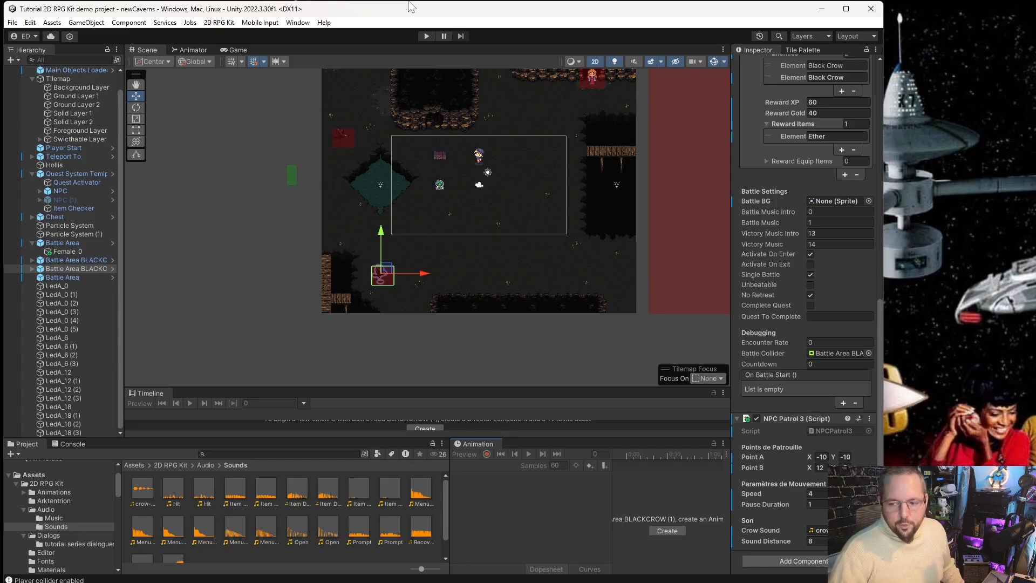
click(427, 37)
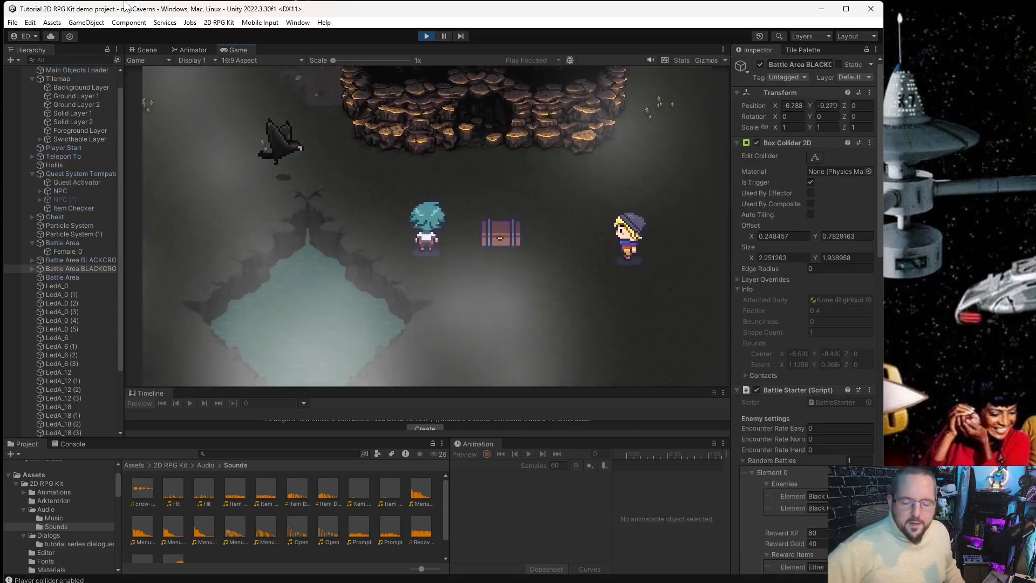
- Walk the player through the cave toward and away from the patrolling crow to test its sound, and end play mode
key(Up)
key(Right)
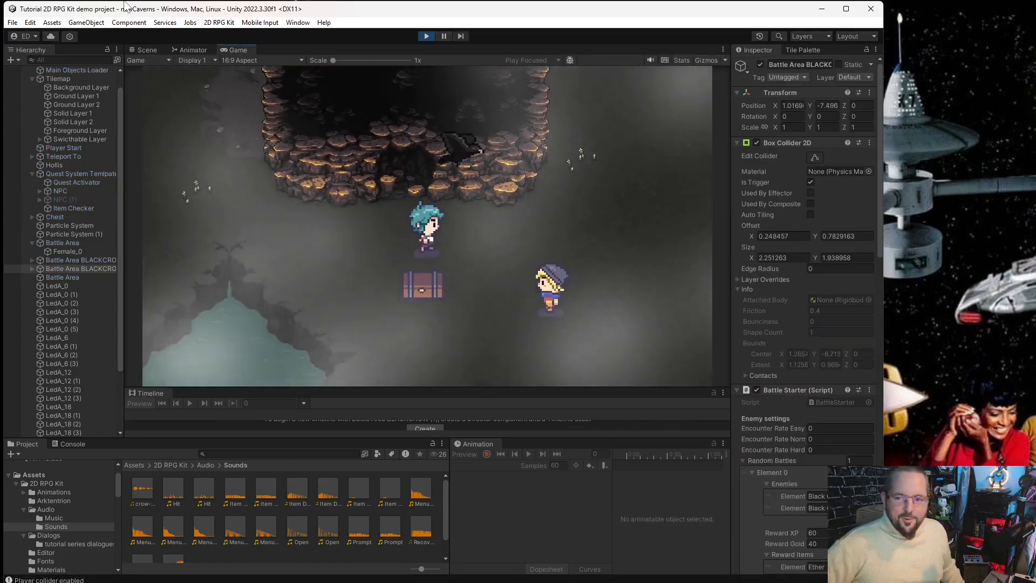
key(Right)
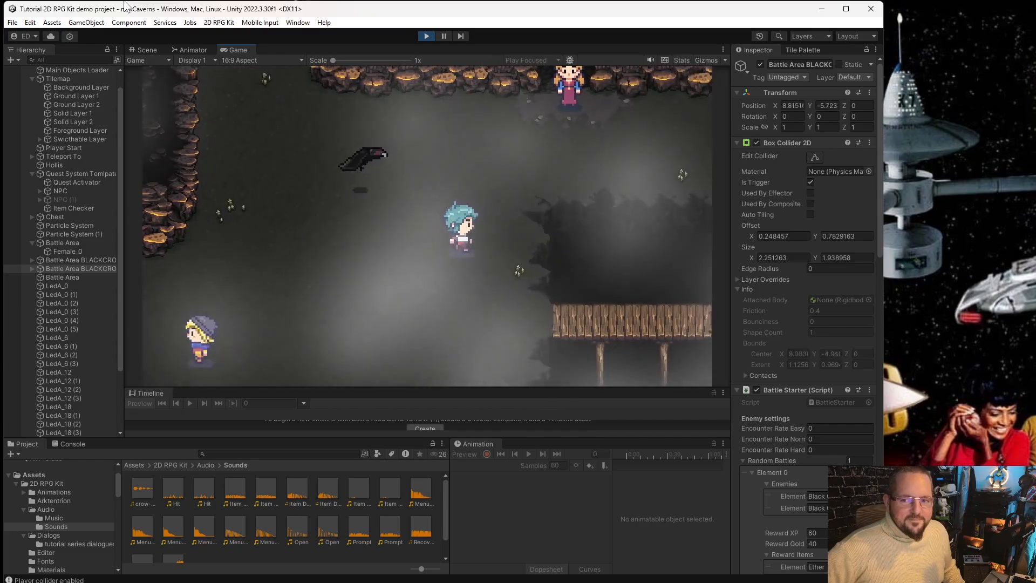
key(Up)
key(Right)
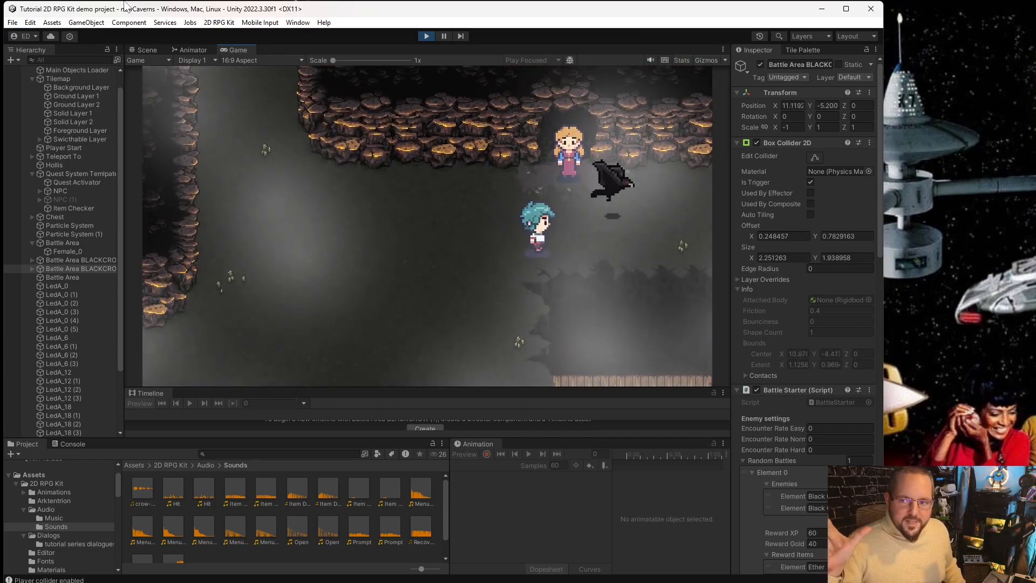
key(Left)
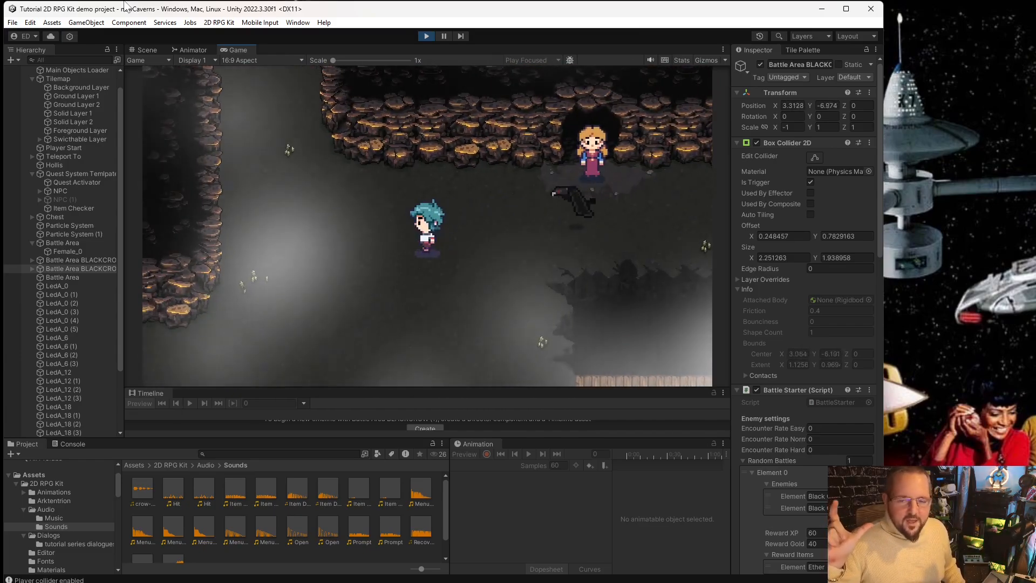
key(Left)
key(Down)
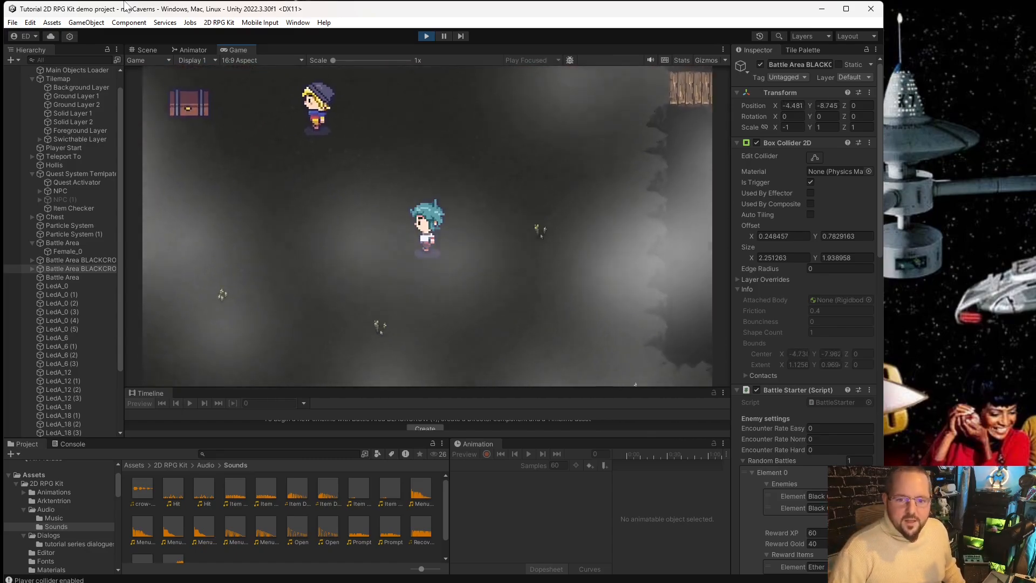
key(Left)
key(Down)
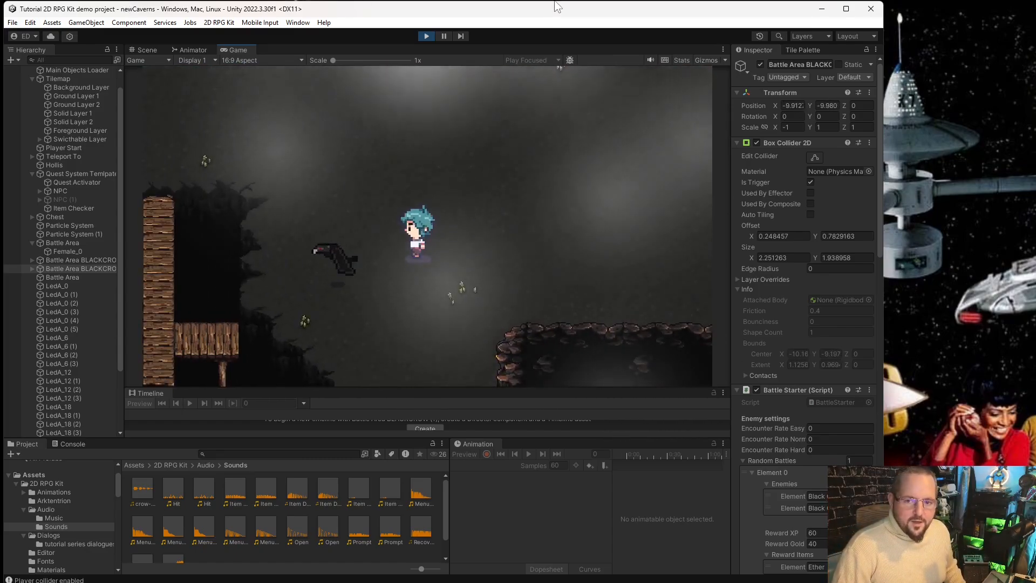
key(Right)
key(Up)
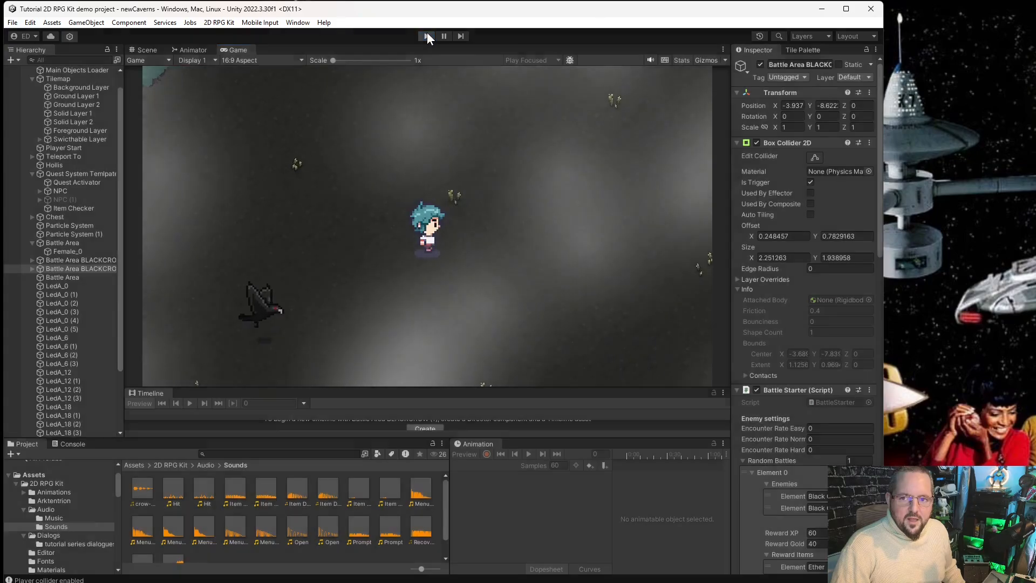
click(427, 33)
- Open the Prefabs/Items folder and inspect the Sword +15 and Shield 2 item prefabs
click(1000, 76)
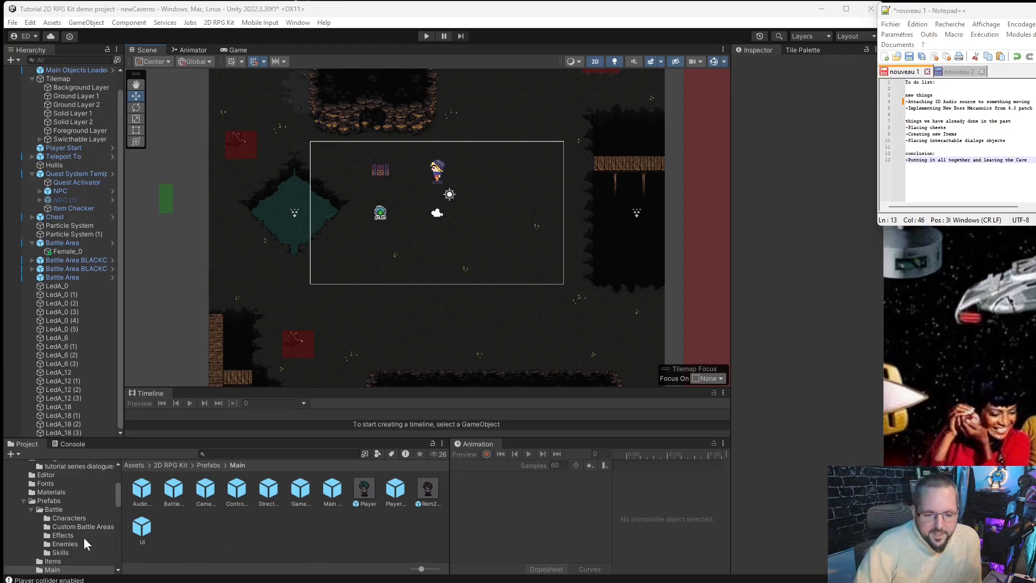
click(54, 561)
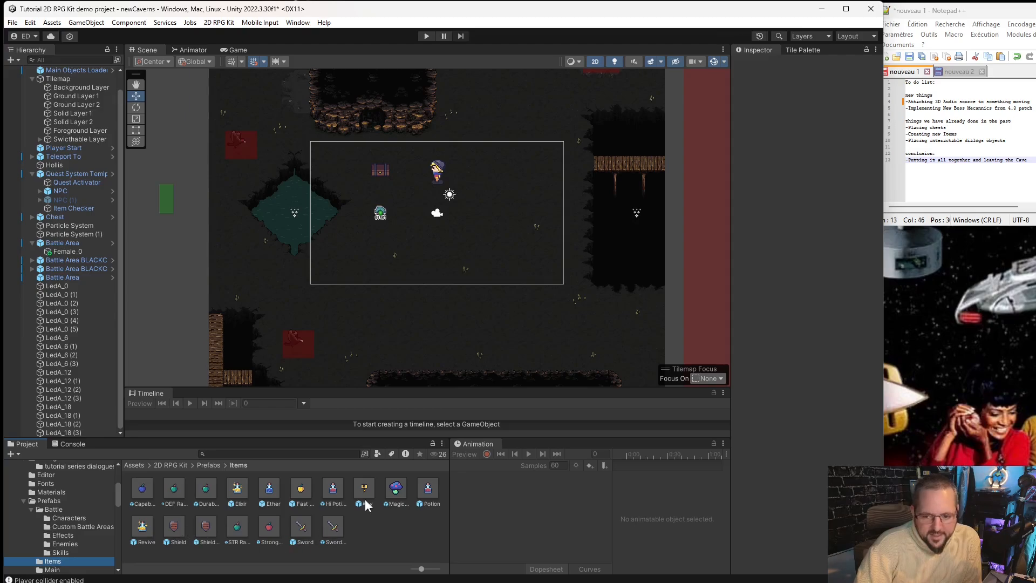
click(305, 527)
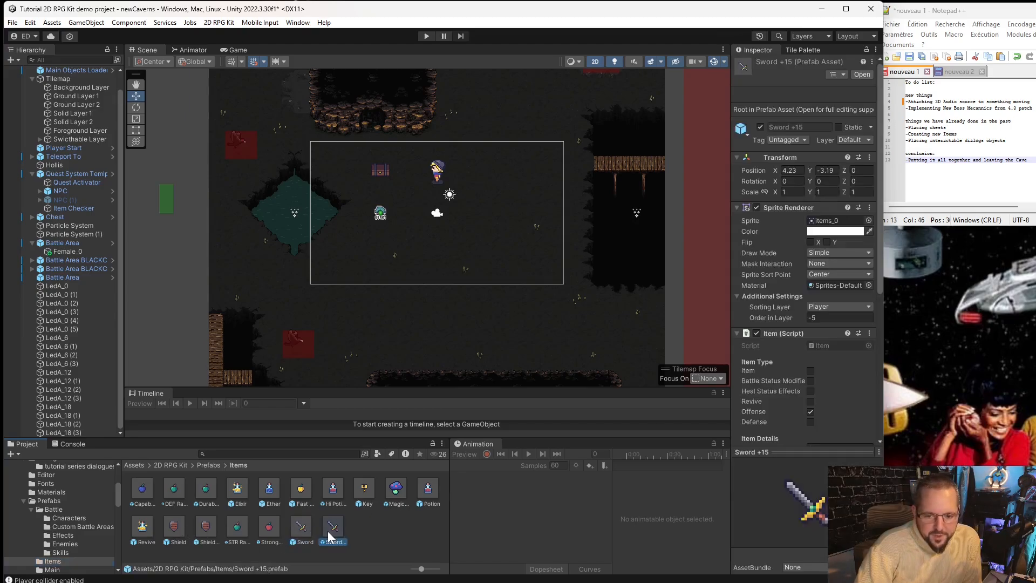
click(331, 528)
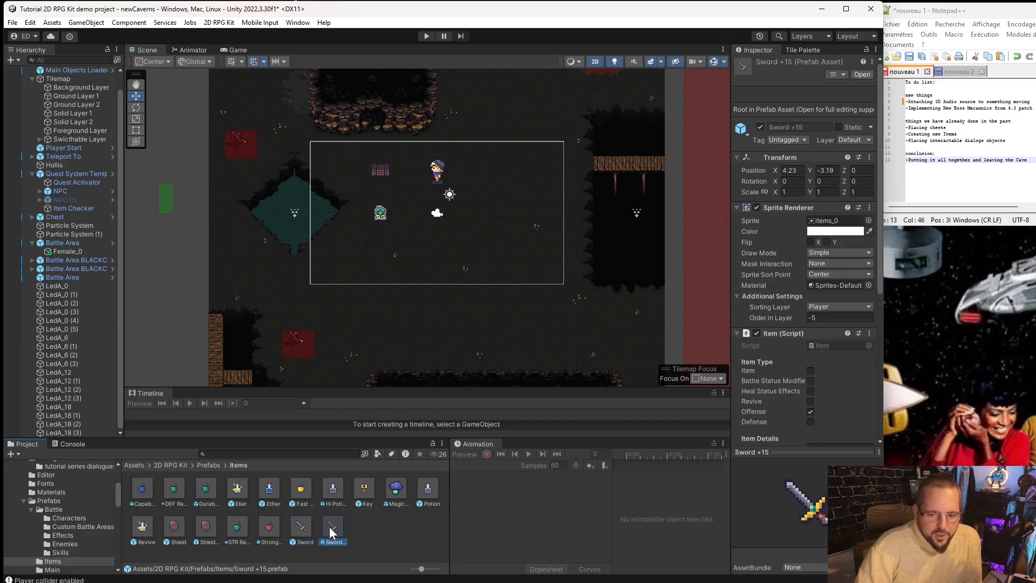
click(207, 528)
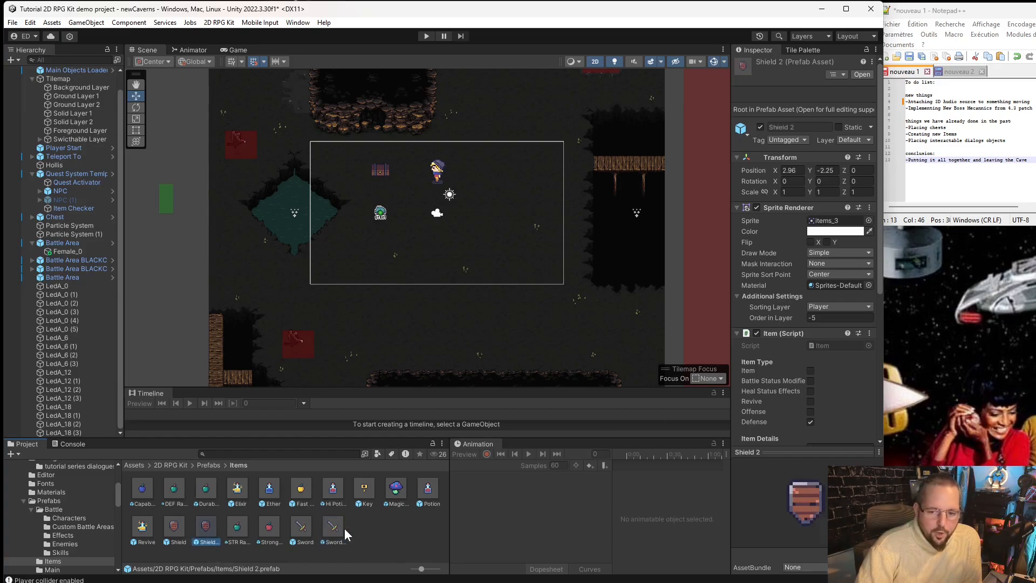
click(324, 524)
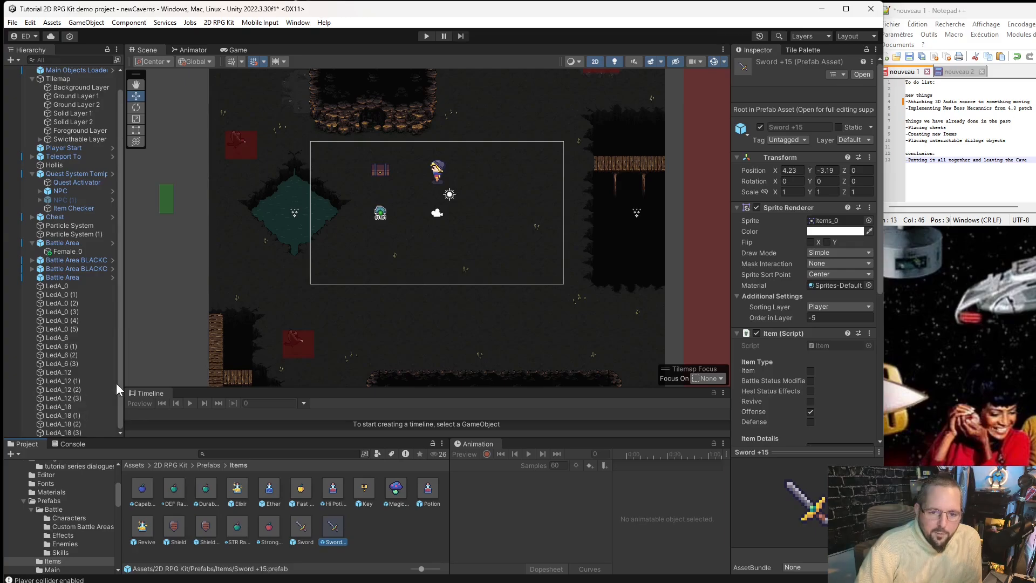
- Add a 2D RPG Kit Chest object to the scene and place it outside the cave's left edge at X -18, Y -4
click(99, 348)
right_click(99, 348)
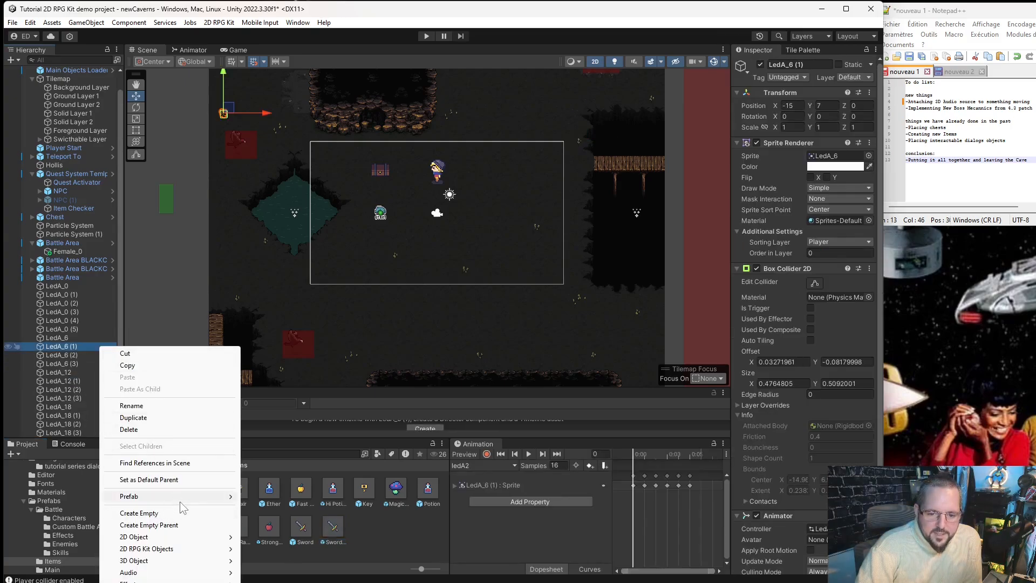
mouse_move(206, 547)
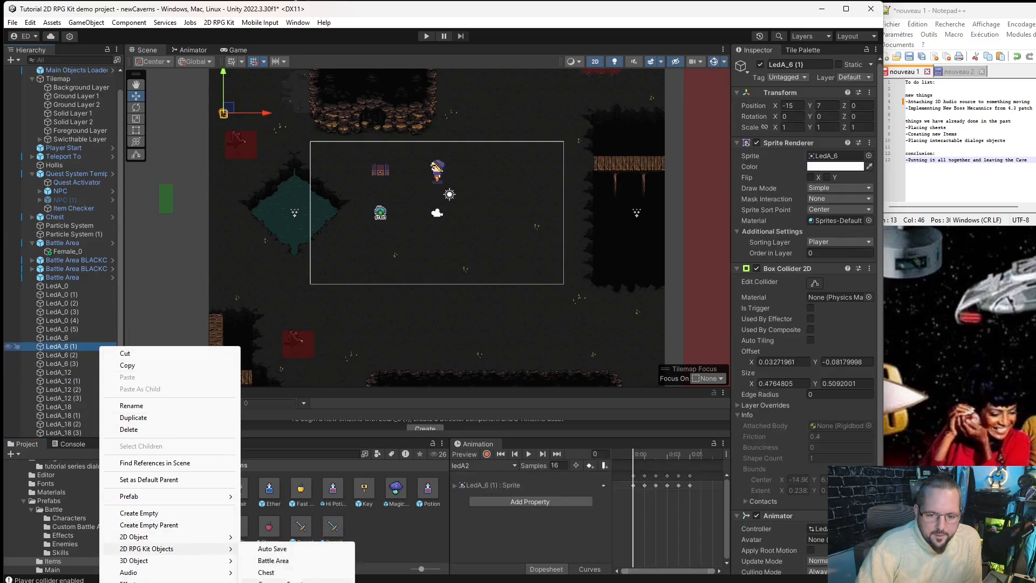
click(268, 572)
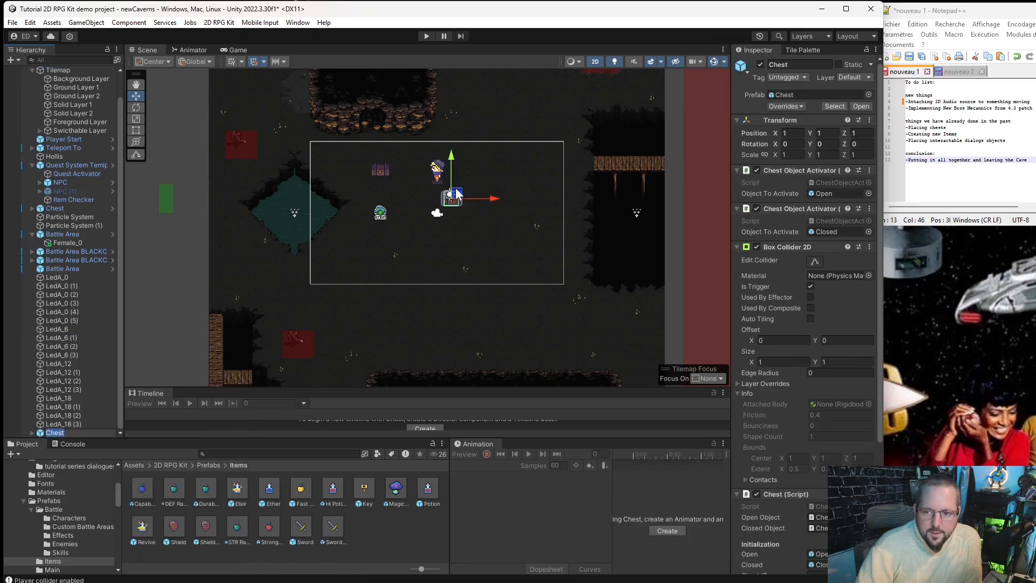
drag(456, 193, 181, 270)
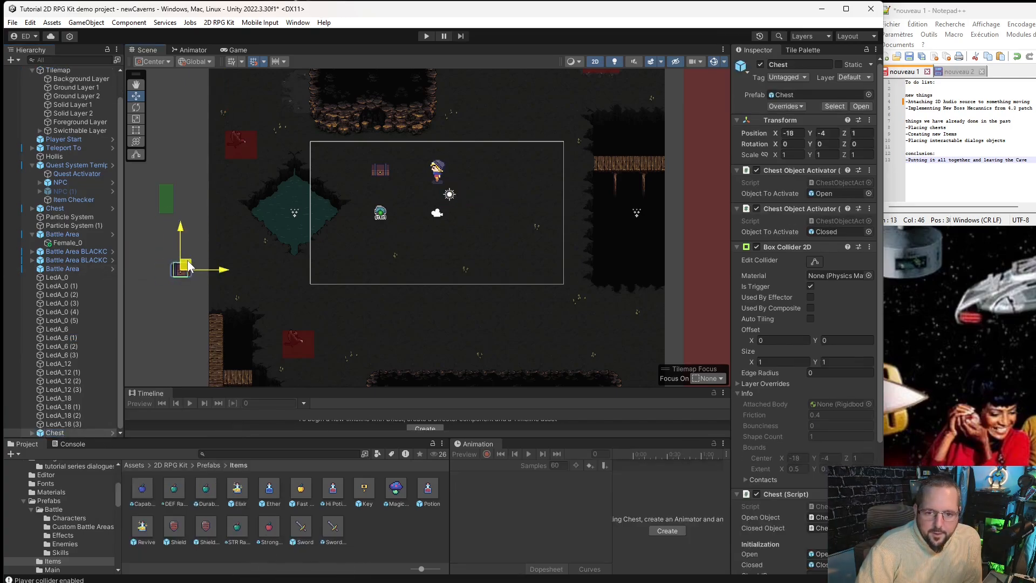
- Add a second 2D RPG Kit Chest object and place it just below the first one at X -18, Y -7
right_click(107, 287)
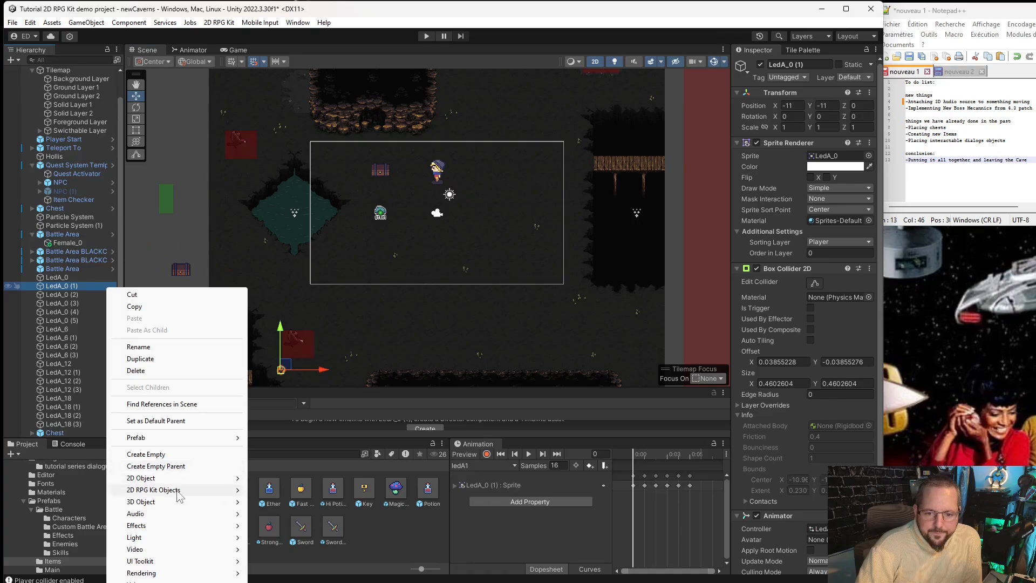
mouse_move(178, 494)
click(299, 510)
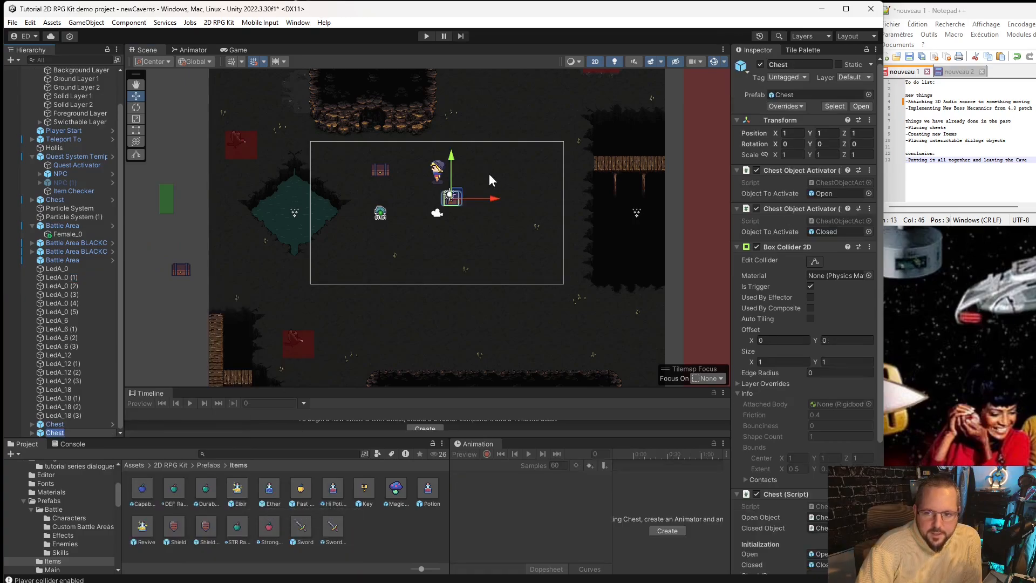
drag(451, 197, 184, 298)
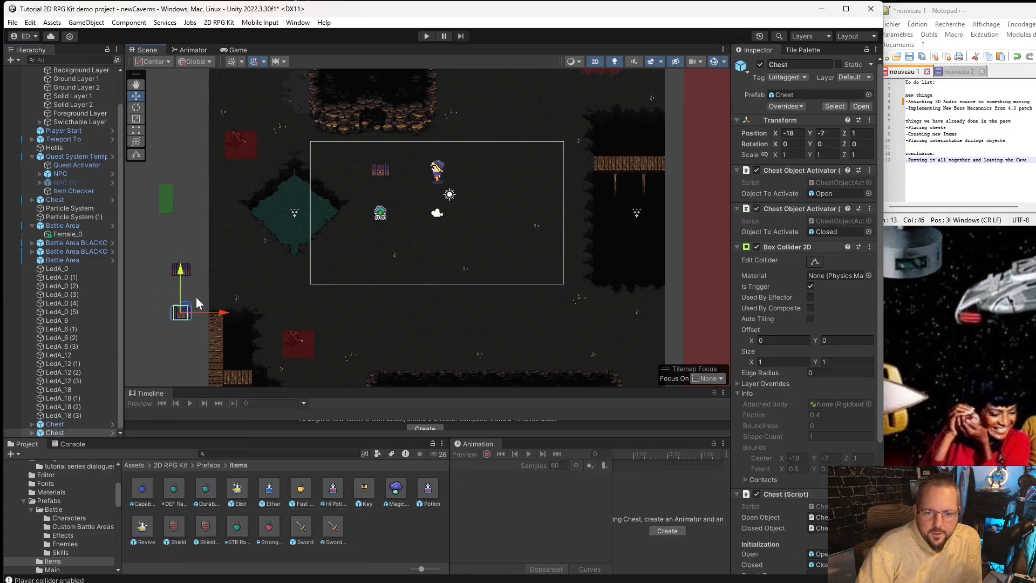
- Set the Chest ID of the upper chest outside the cave to 004
click(186, 266)
scroll(753, 435, down, 5)
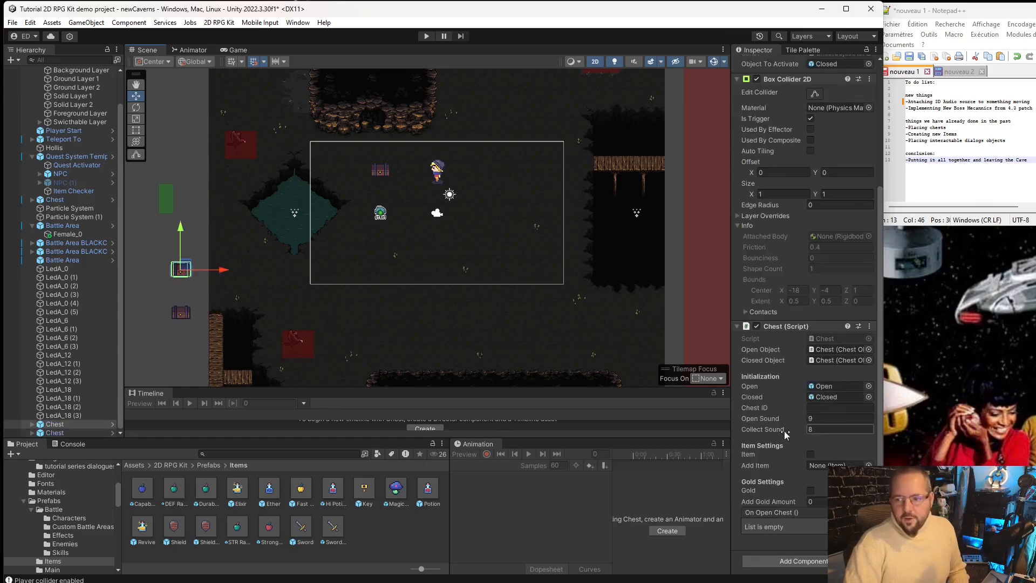
click(840, 408)
text(00)
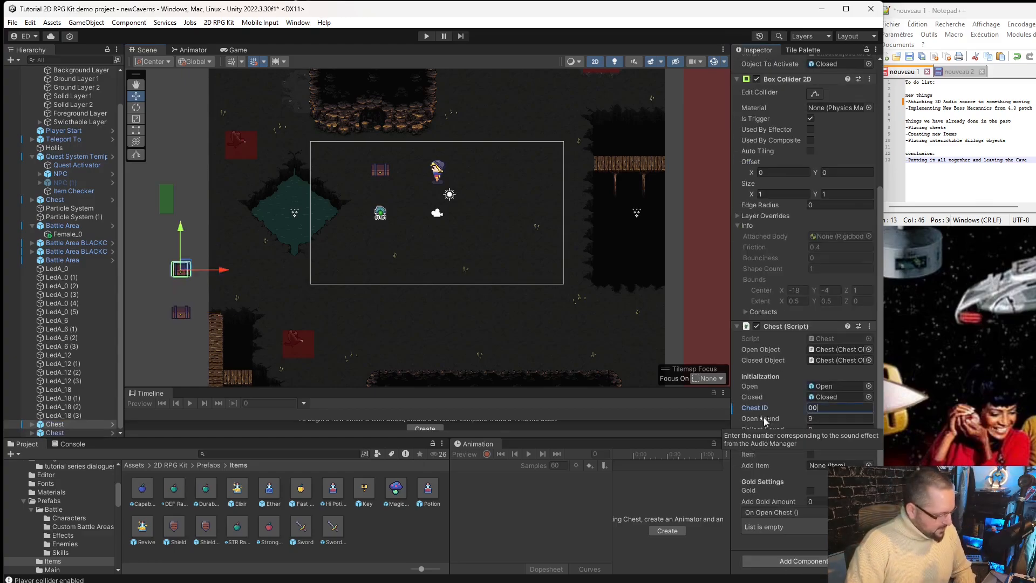
text(4)
key(Return)
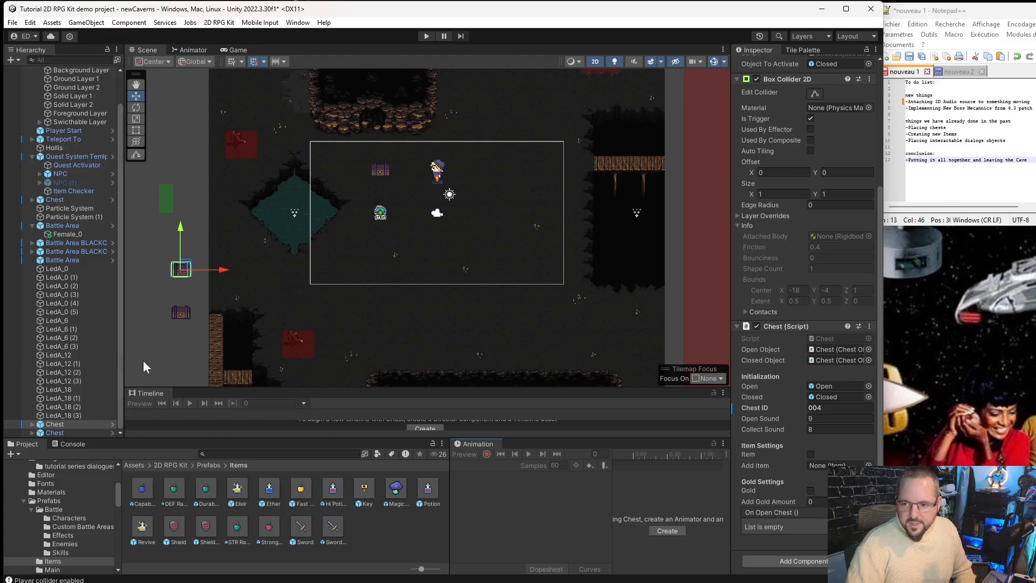
- Give the lower chest the ID 005, enable its Item setting, and assign the Sword +15 prefab as its item
click(180, 315)
text(00)
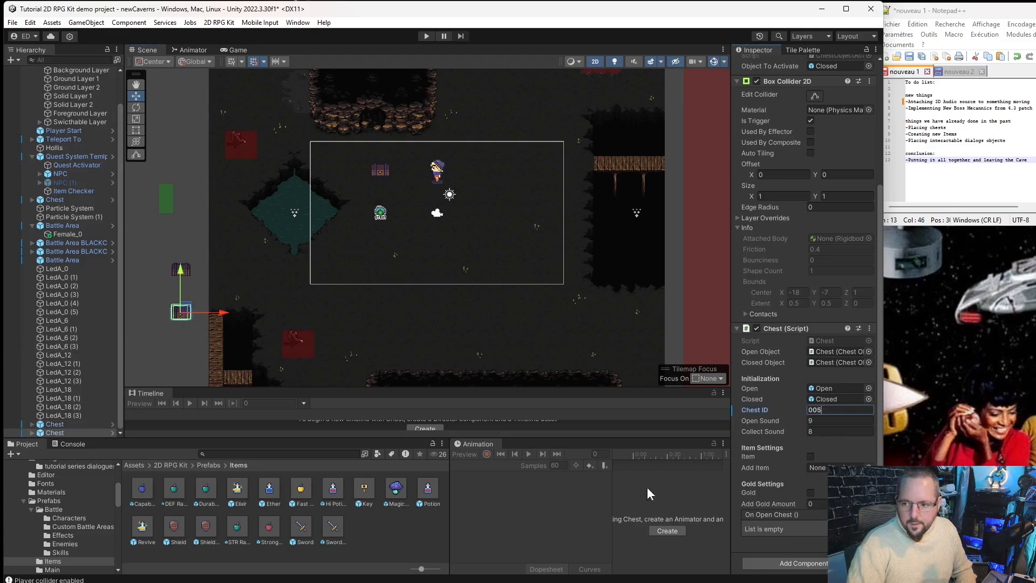
text(5)
key(Return)
click(810, 457)
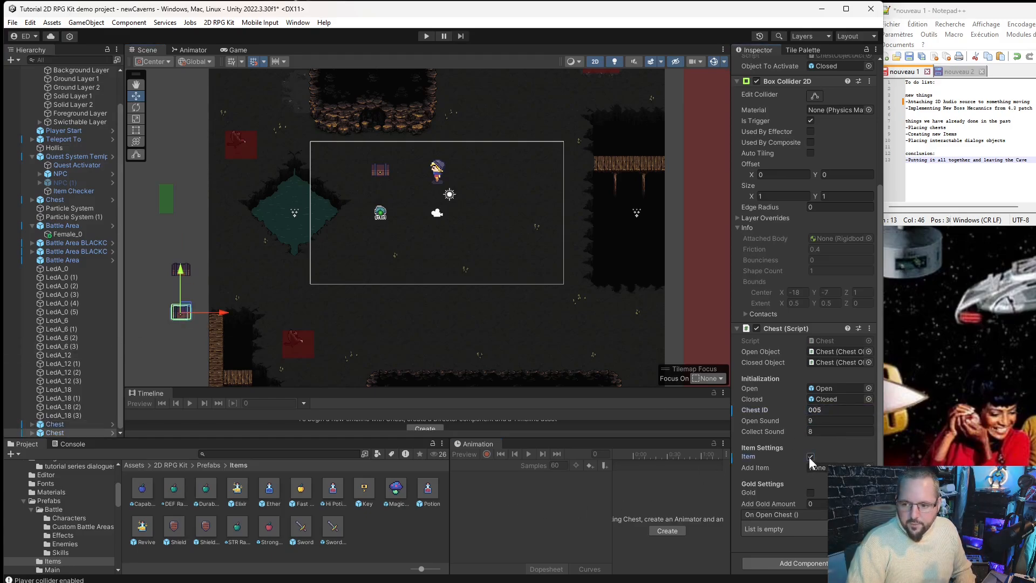
drag(336, 529, 837, 467)
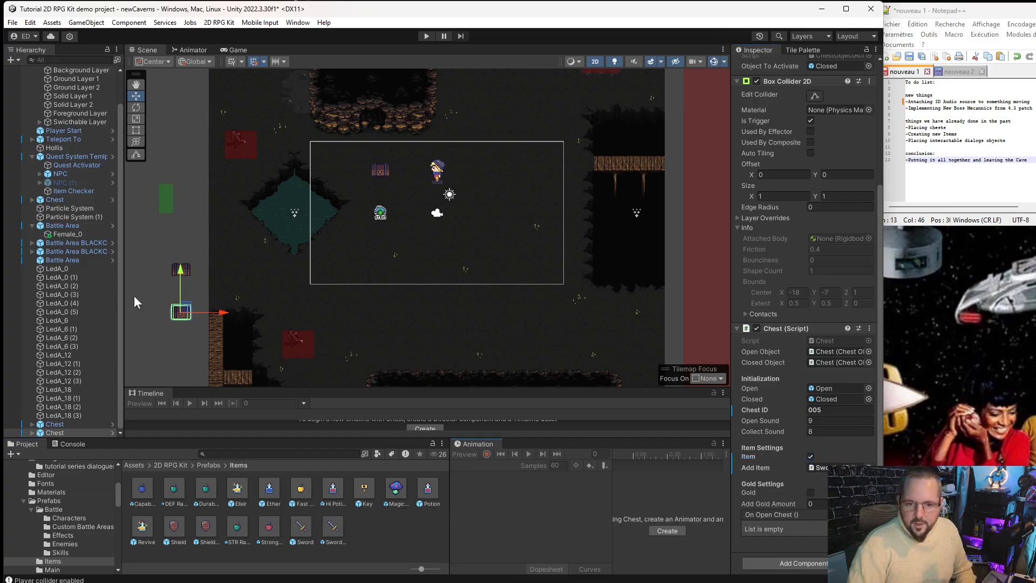
- Enable the Item setting on chest 004 and assign the Shield 2 prefab as its item
click(189, 274)
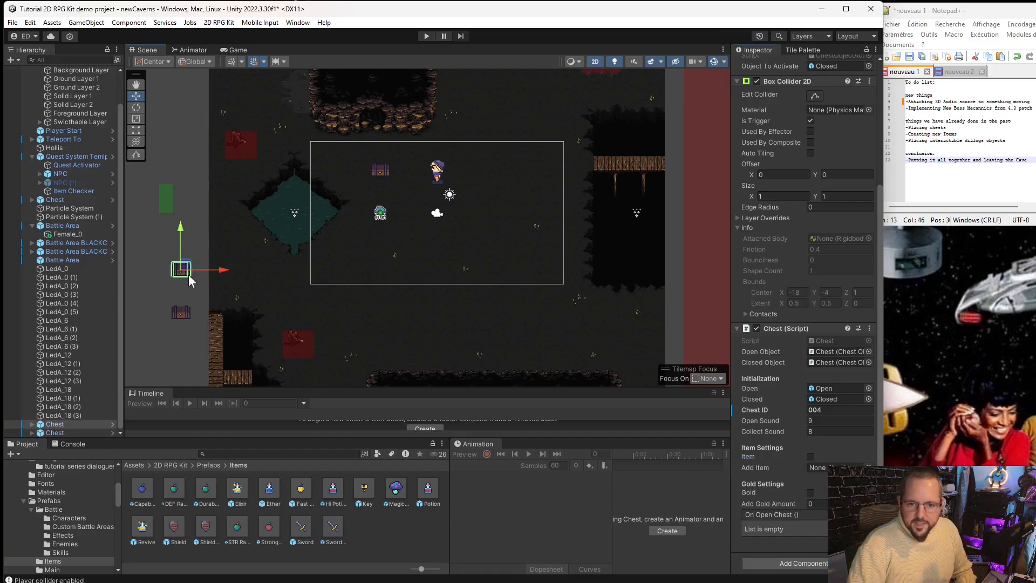
click(811, 456)
drag(203, 529, 826, 468)
click(416, 531)
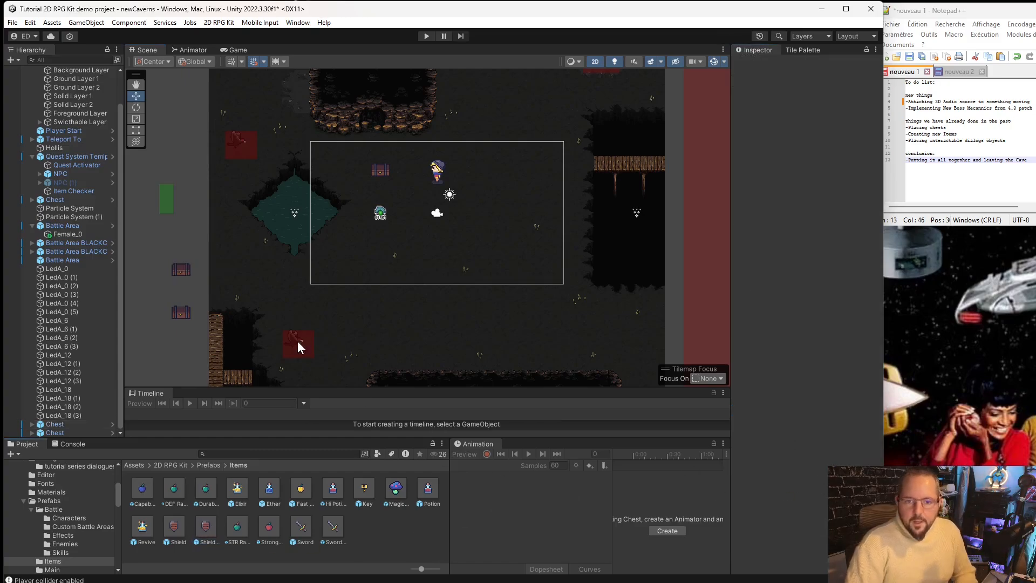
- Move the sword chest onto the wooden platform in the cave's lower-left corner at X -14, Y -11
scroll(436, 323, down, 3)
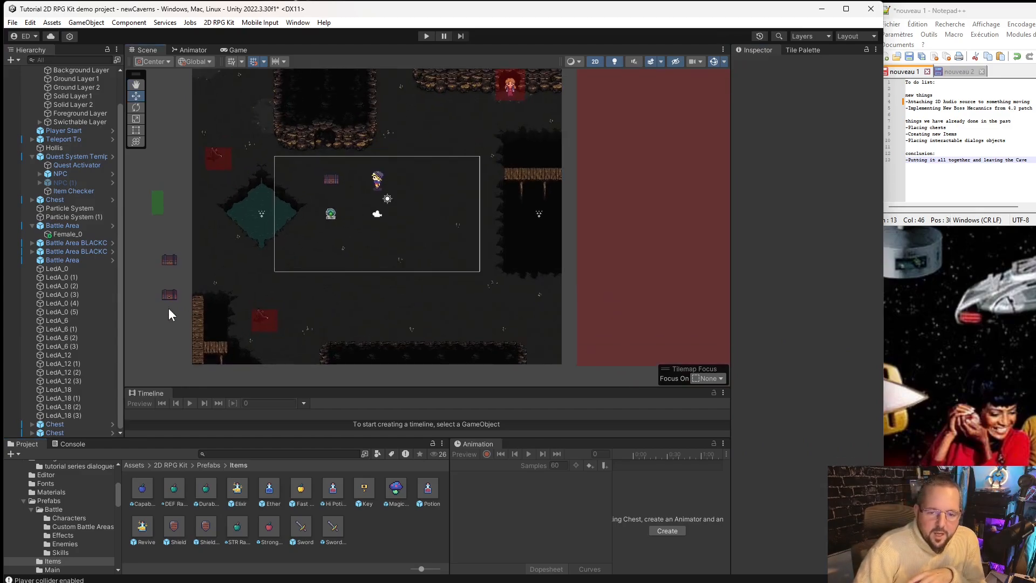
click(162, 296)
scroll(171, 291, up, 2)
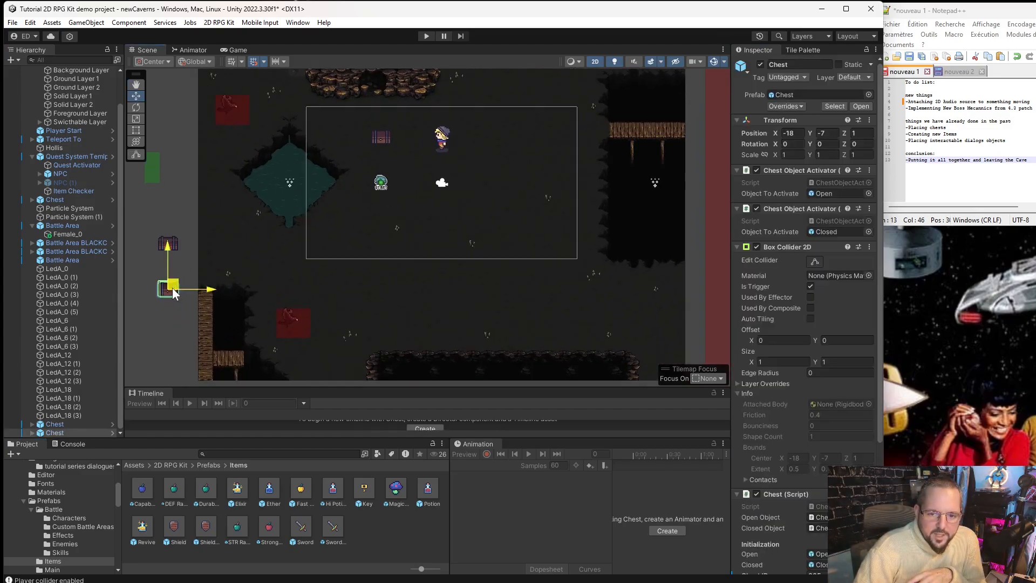
drag(173, 293, 238, 350)
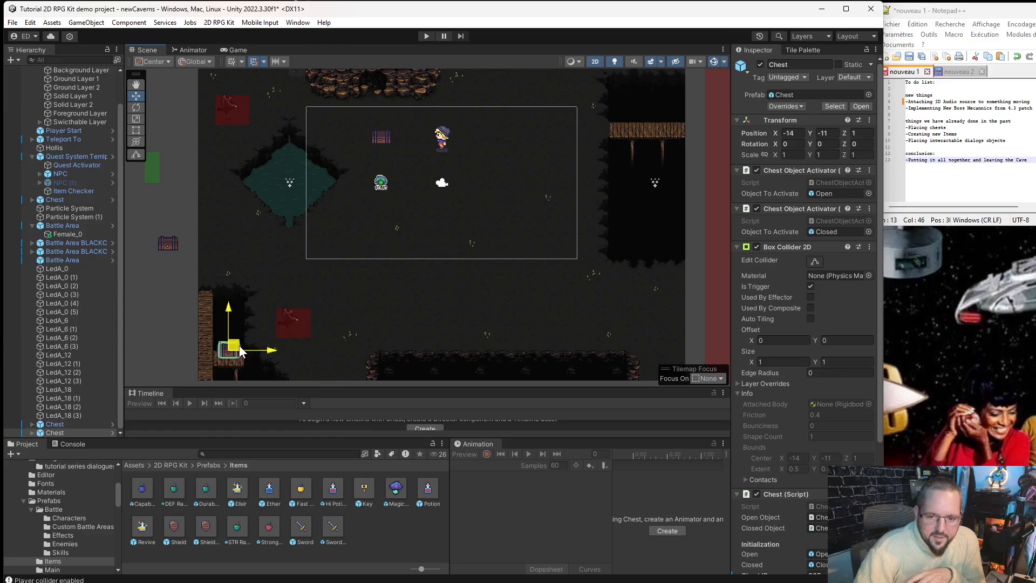
- Move the shield chest onto the wooden bridge at the cave's right edge at X 15, Y 4
click(173, 243)
drag(175, 238, 562, 137)
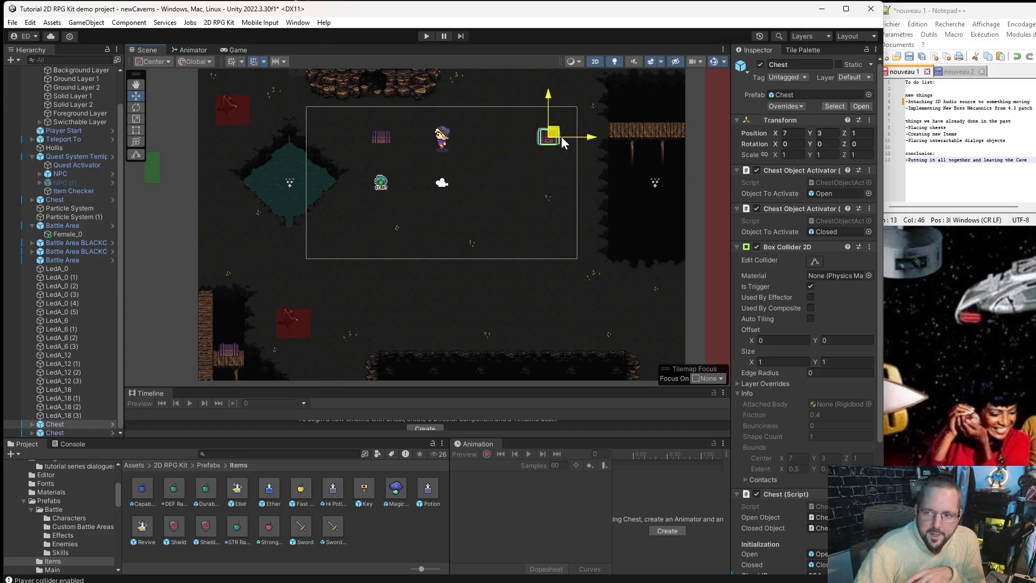
middle_drag(573, 198, 339, 251)
drag(317, 197, 438, 182)
scroll(346, 304, down, 3)
middle_drag(284, 323, 370, 292)
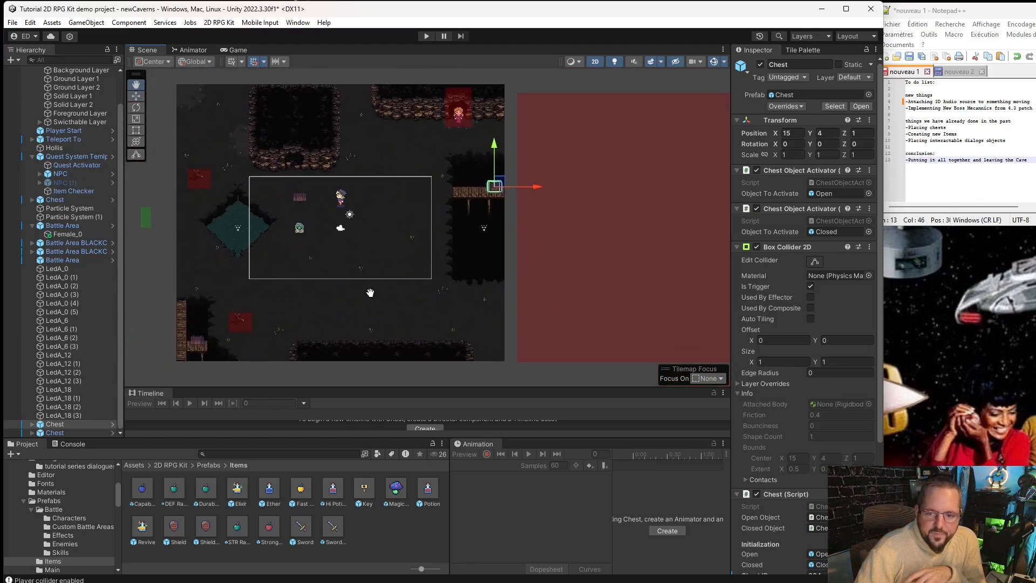
scroll(445, 212, down, 4)
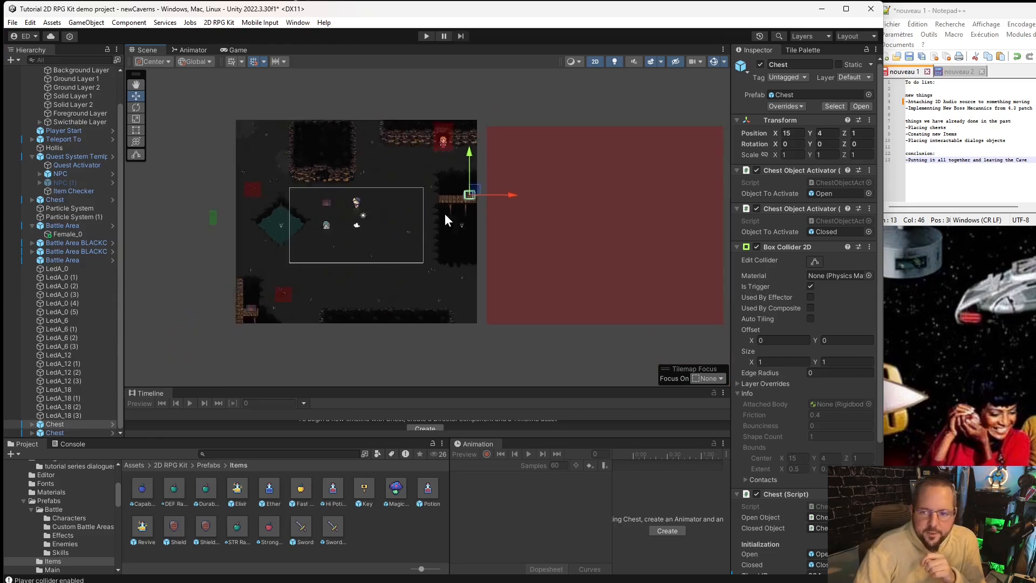
scroll(443, 221, up, 4)
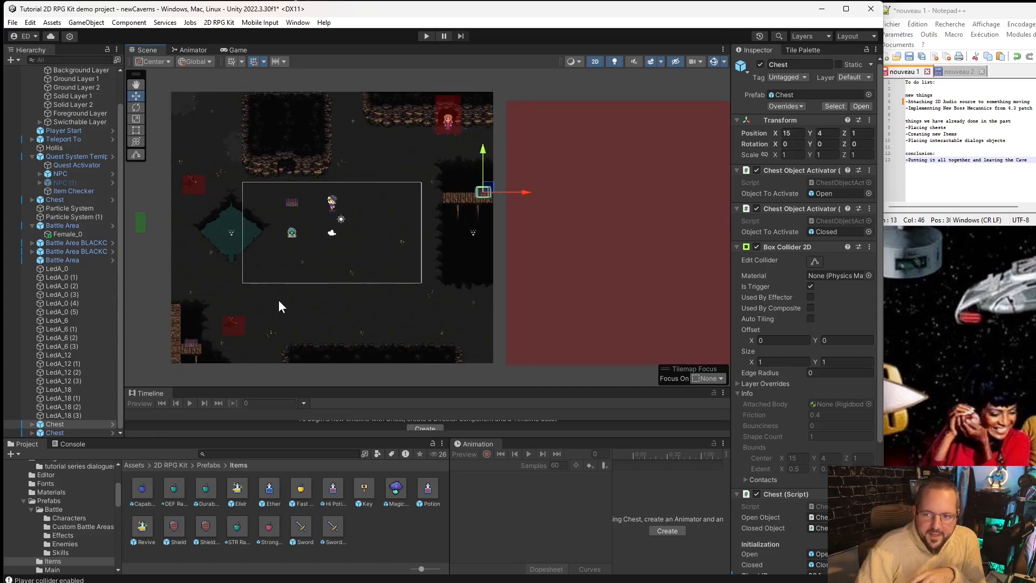
scroll(65, 124, up, 2)
- Open the Game Manager prefab referenced by the Main Objects Loader and add two entries to the Chest Manager's Chests list
click(87, 88)
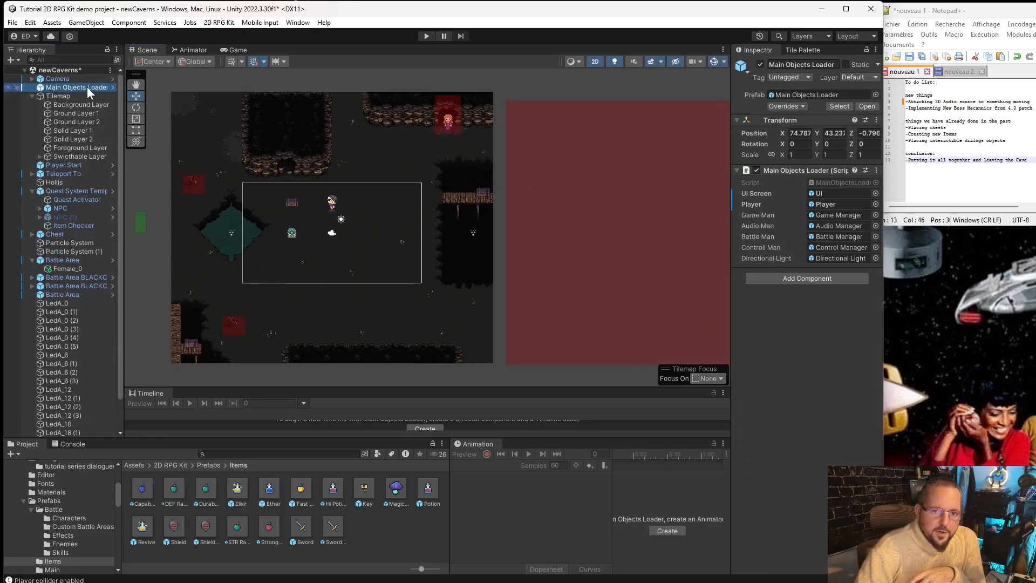
double_click(825, 213)
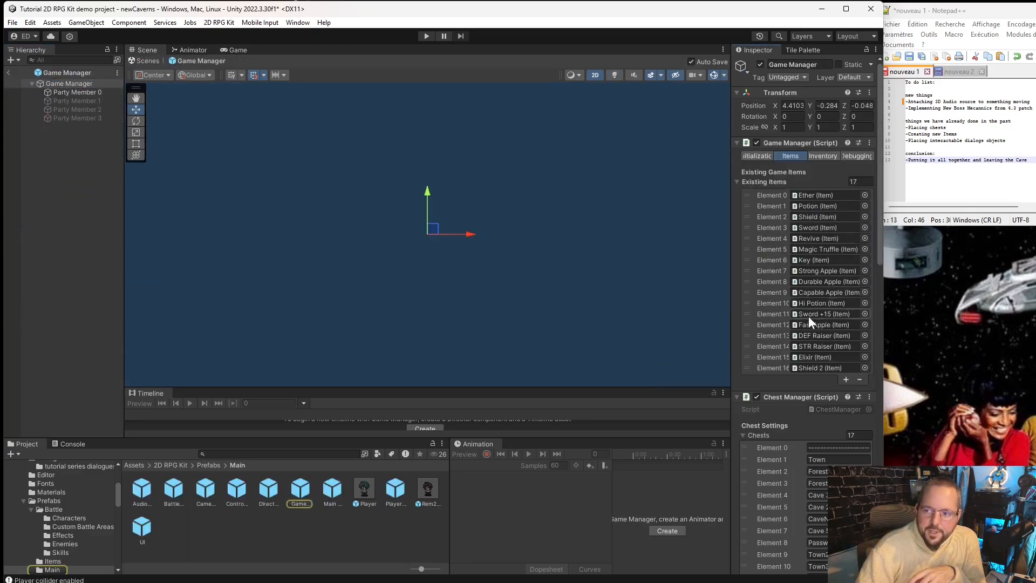
scroll(804, 373, down, 5)
click(845, 429)
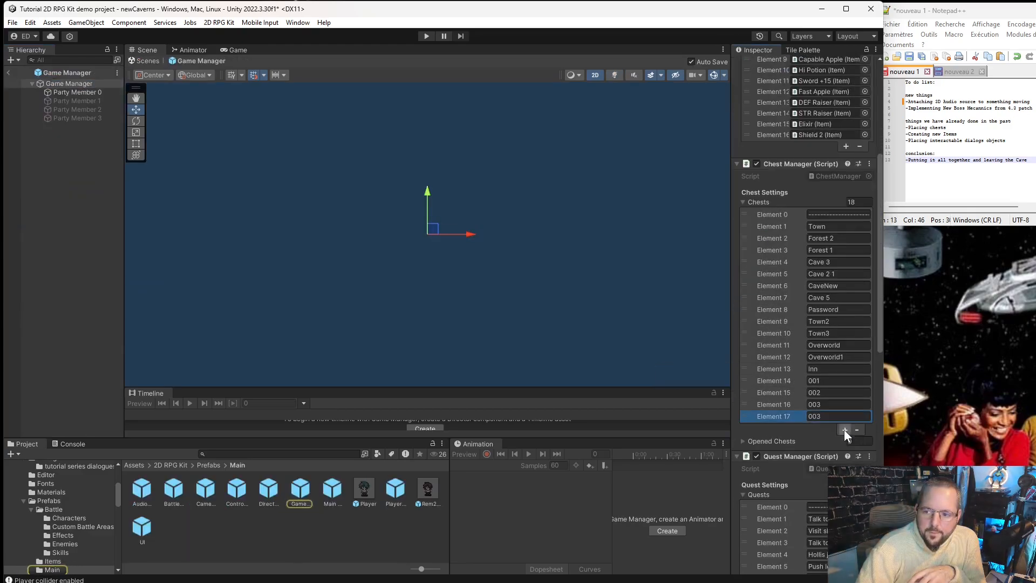
click(845, 430)
- Set Chests elements 17 and 18 to 004 and 005, and return to the newCaverns scene
click(830, 417)
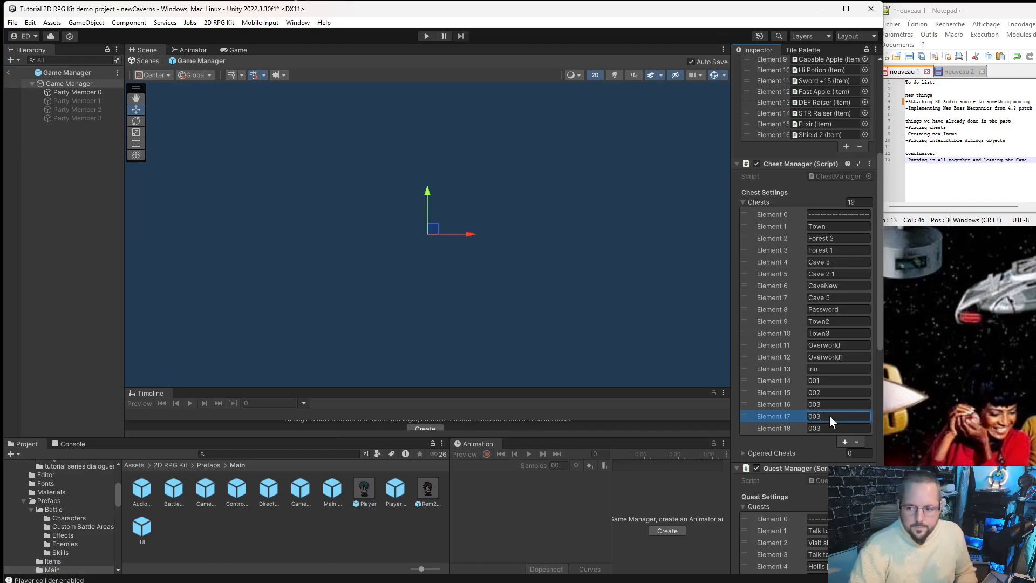
key(BackSpace)
text(4)
click(834, 428)
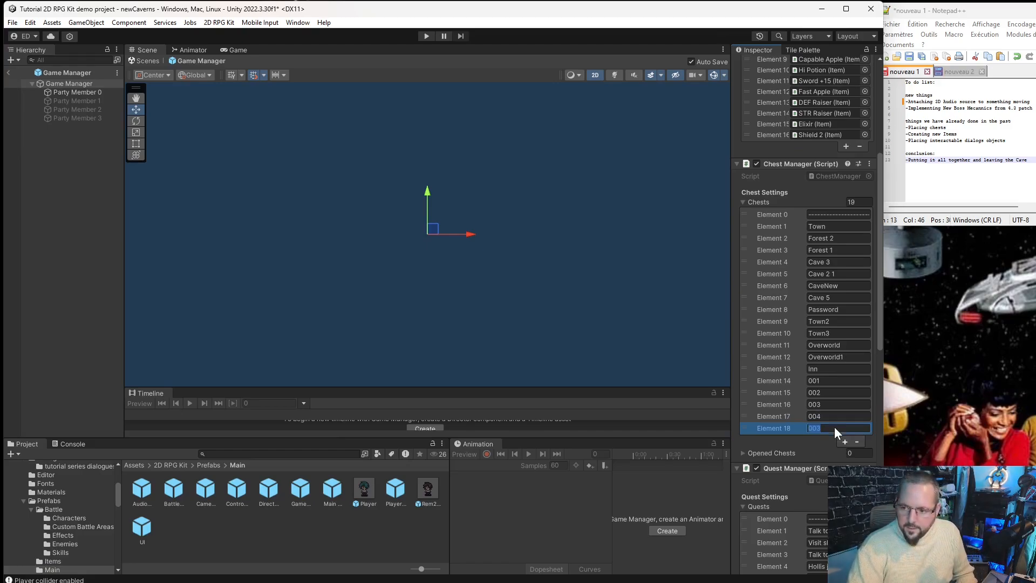
text(005)
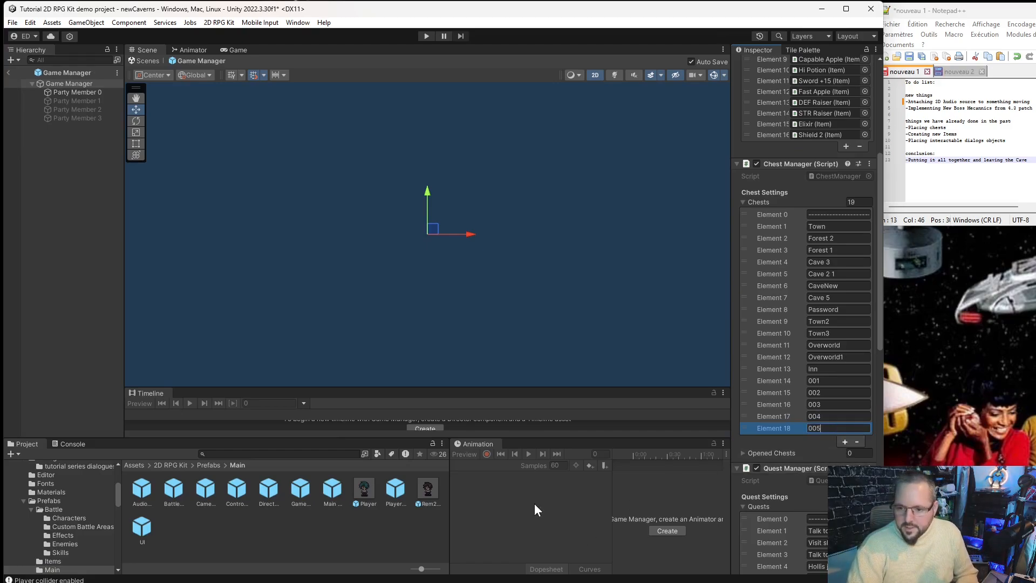
click(535, 504)
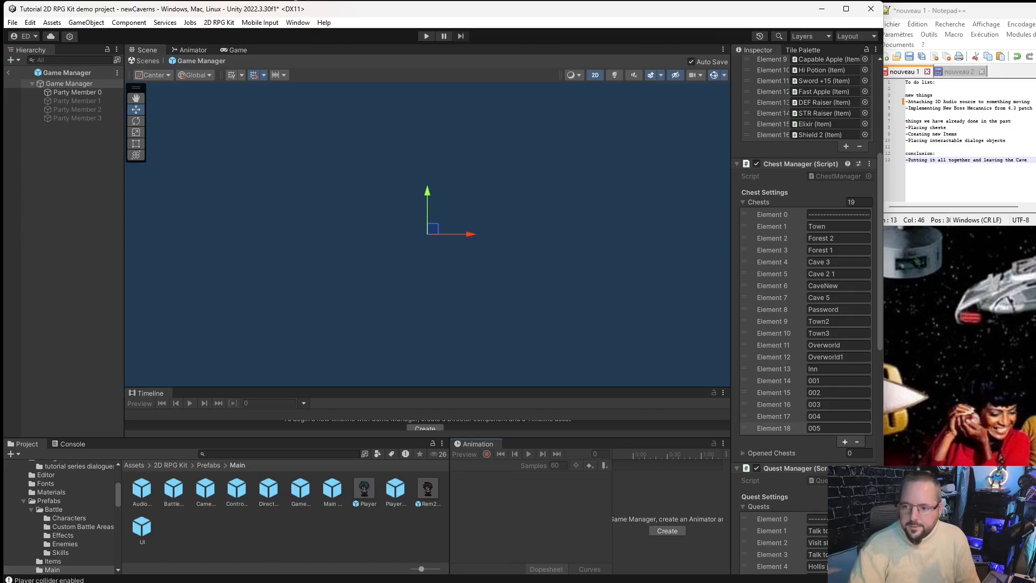
click(9, 74)
- Examine the placement of the sword chest on the wooden platform in the cave's lower-left corner
scroll(226, 303, up, 5)
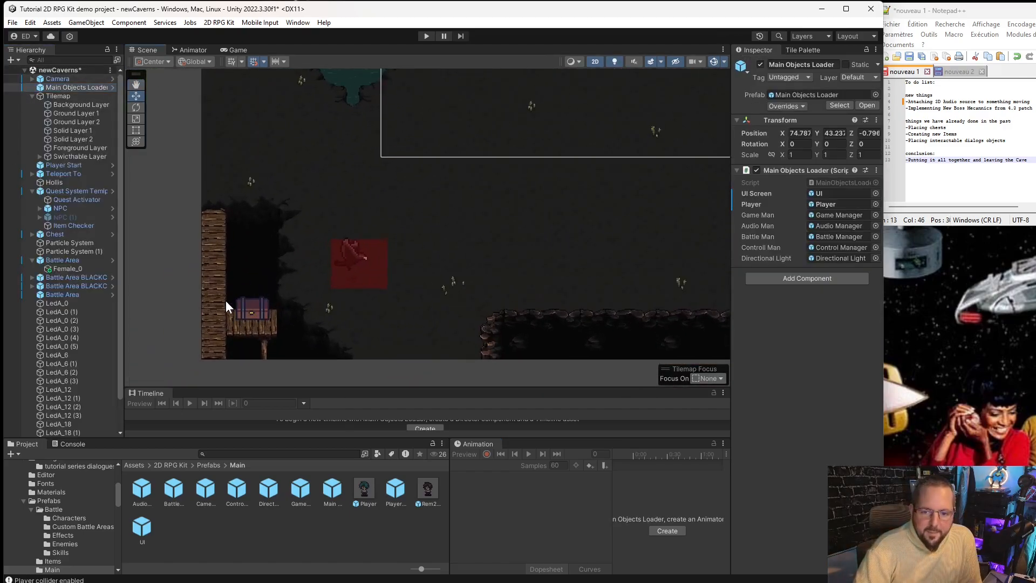
scroll(226, 303, up, 2)
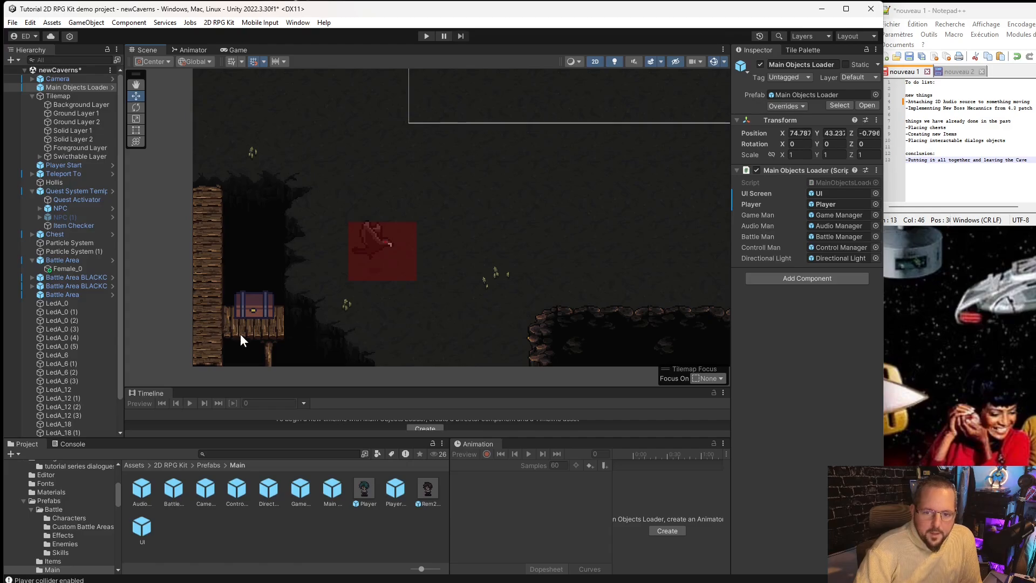
scroll(238, 338, up, 2)
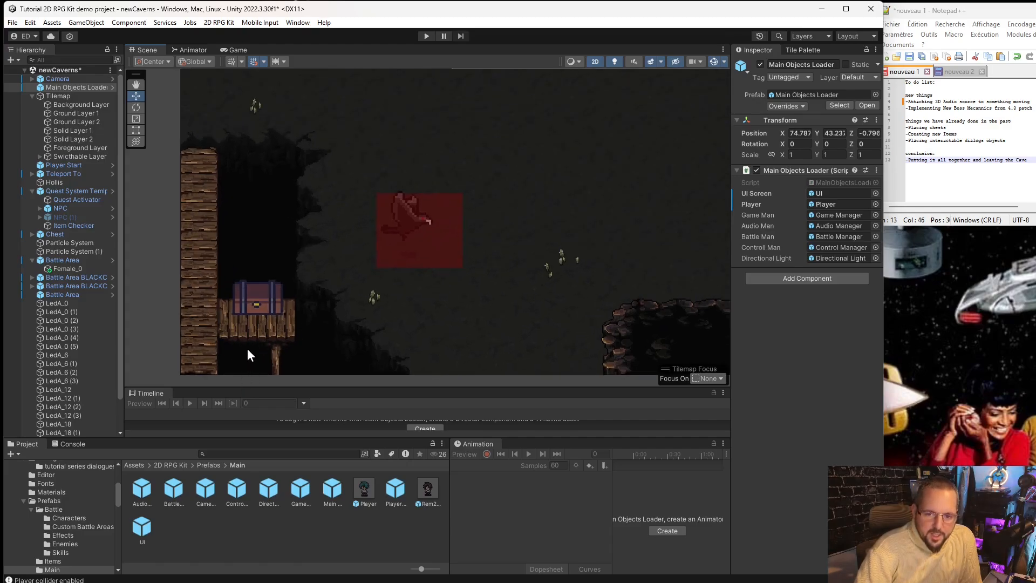
scroll(237, 328, down, 5)
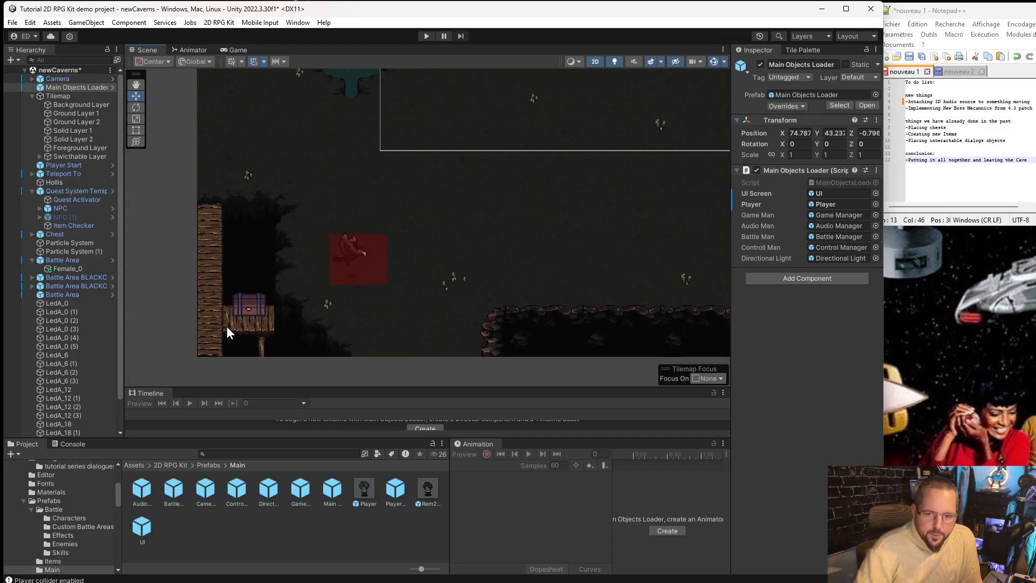
scroll(302, 291, down, 3)
scroll(361, 205, up, 2)
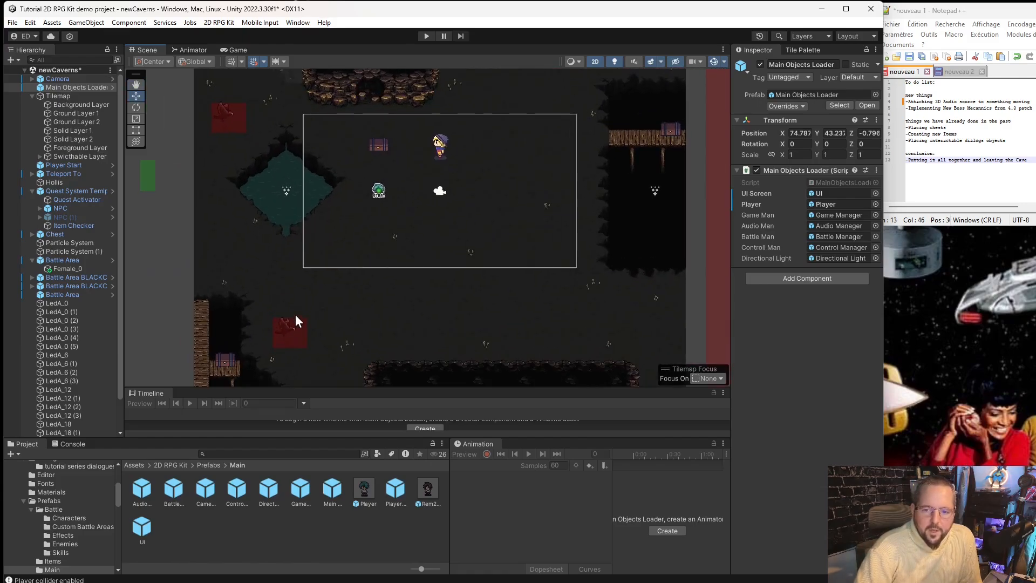
- Playtest the scene by walking the character to the sword chest in the cave's lower-left corner and trying to open it
click(425, 36)
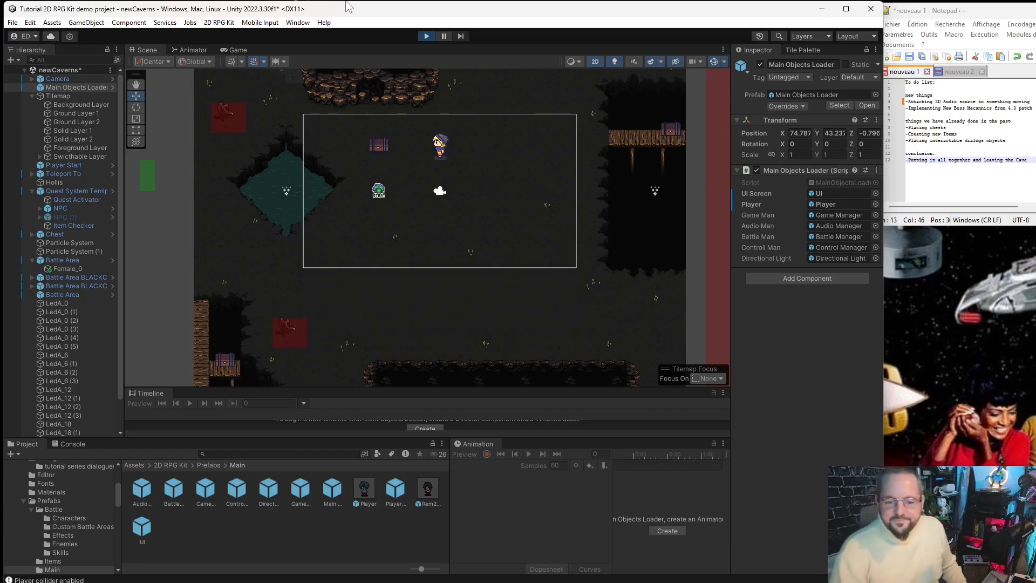
key(Left)
key(Down)
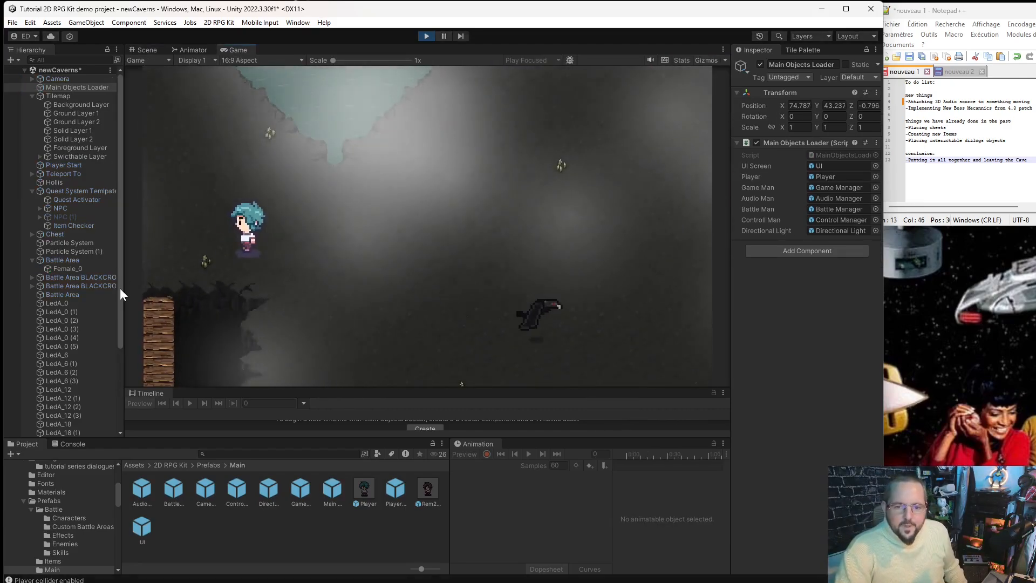
key(Right)
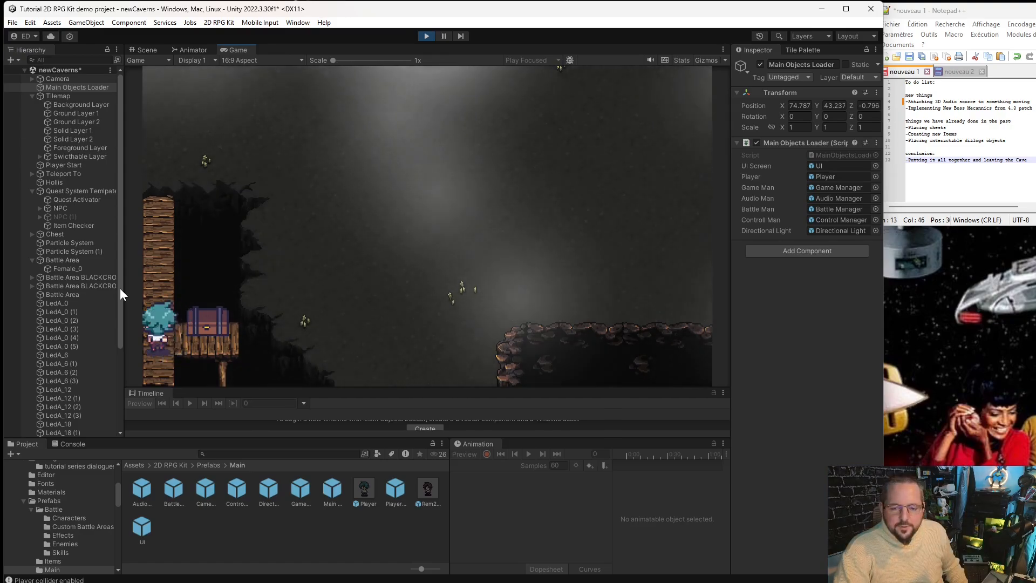
key(Up)
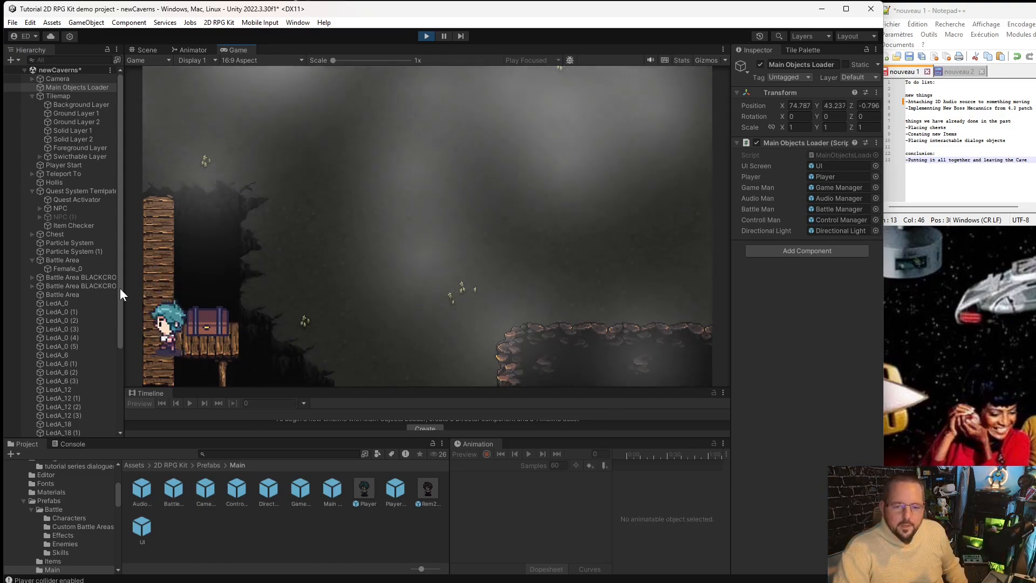
key(Right)
key(Right)
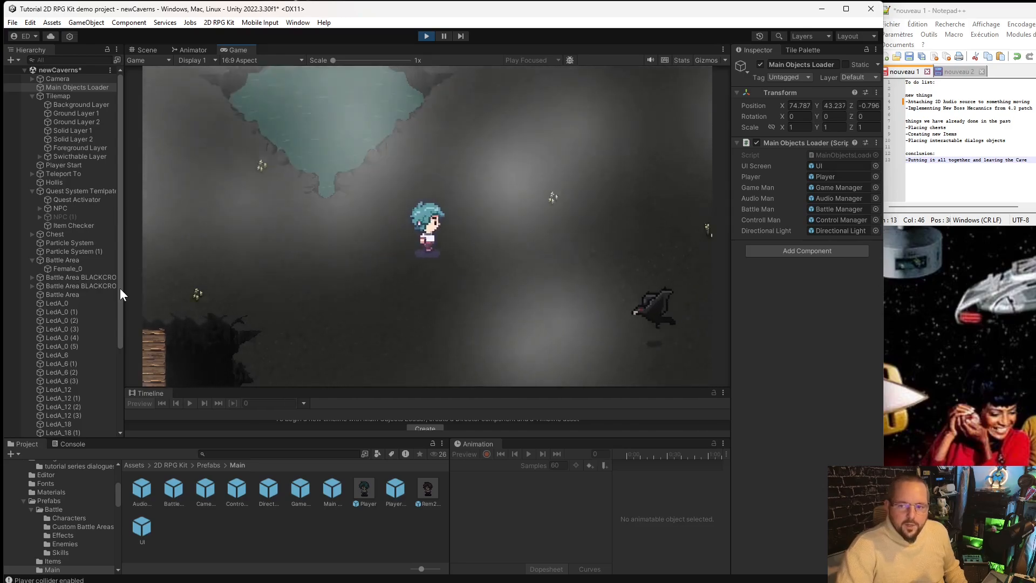
key(Up)
key(Left)
key(Down)
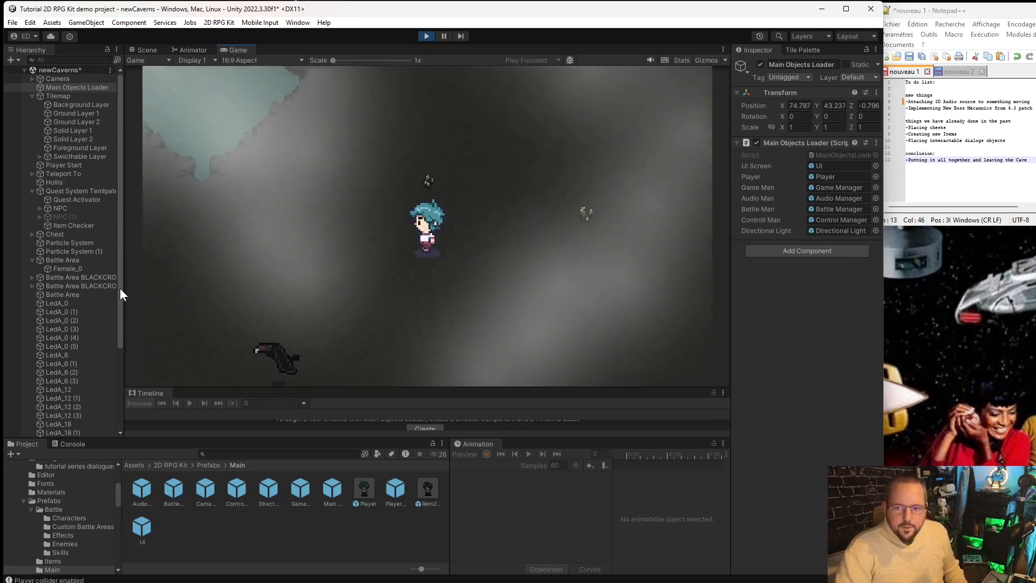
key(Right)
key(Up)
key(Left)
key(Down)
key(Left)
key(Up)
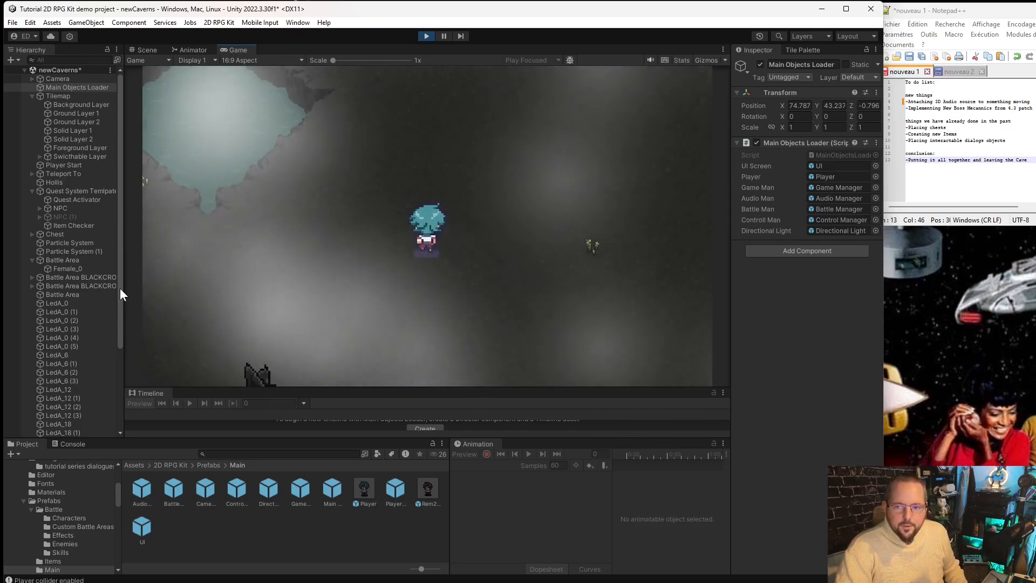
key(Down)
key(Right)
key(Up)
key(Left)
key(Down)
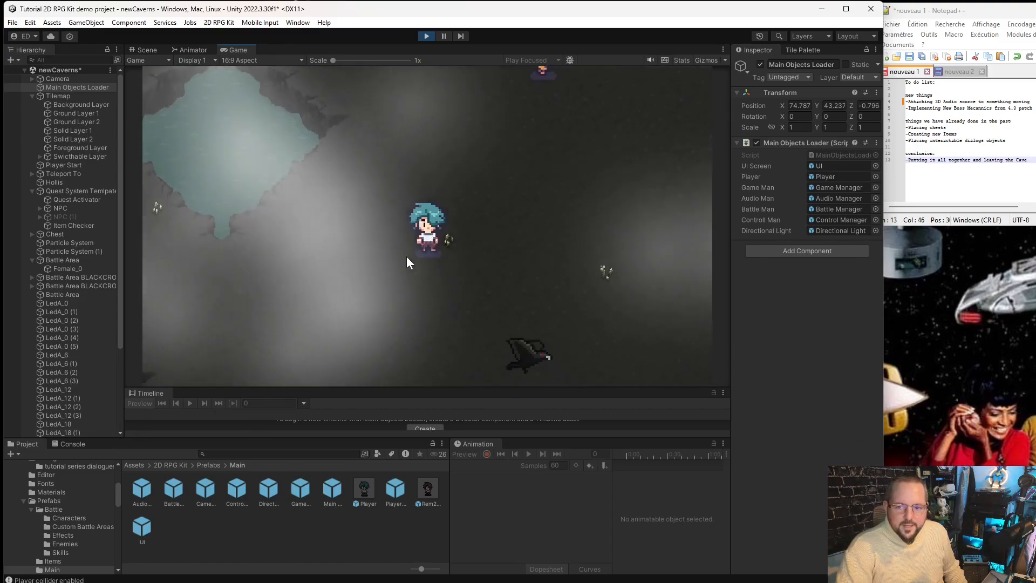
- Walk the character onto the right-hand wooden bridge to check access to the shield chest, and end the playtest
key(Up)
key(Right)
key(Up)
key(Right)
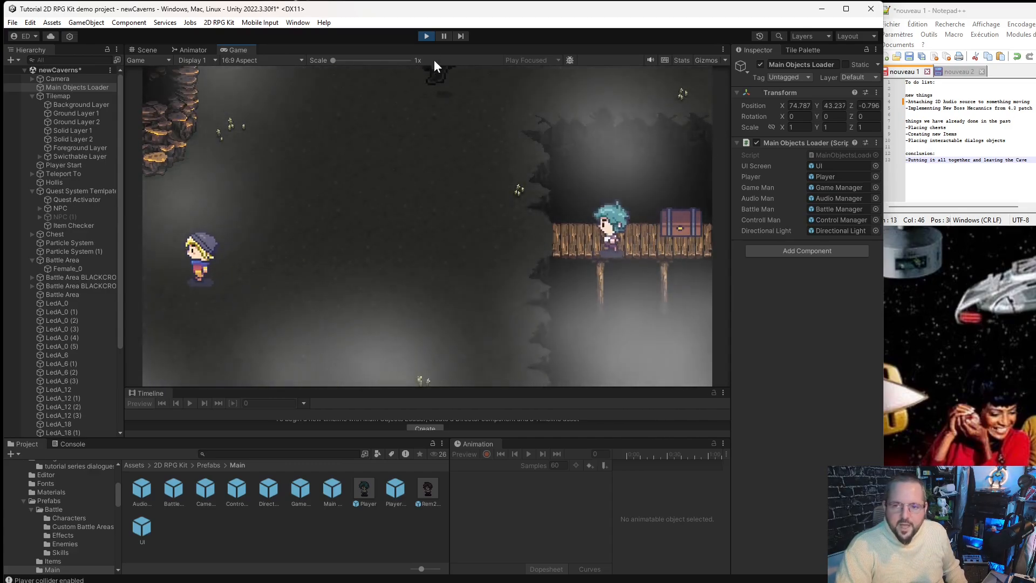
click(428, 35)
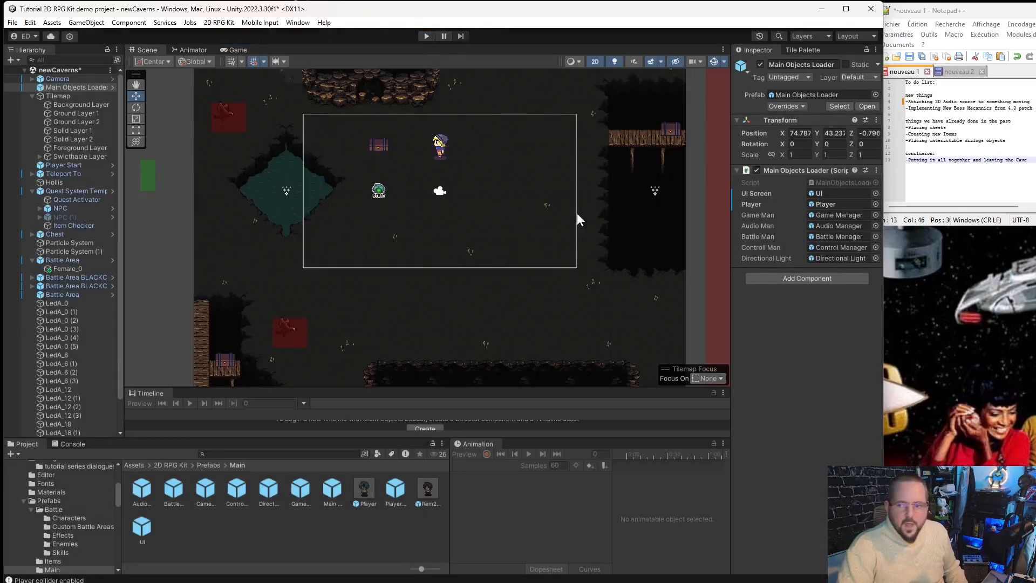
- Extend the left edge of the shield chest's Box Collider 2D to an X size of about 1.19, keeping its right edge fixed
click(671, 131)
key(f)
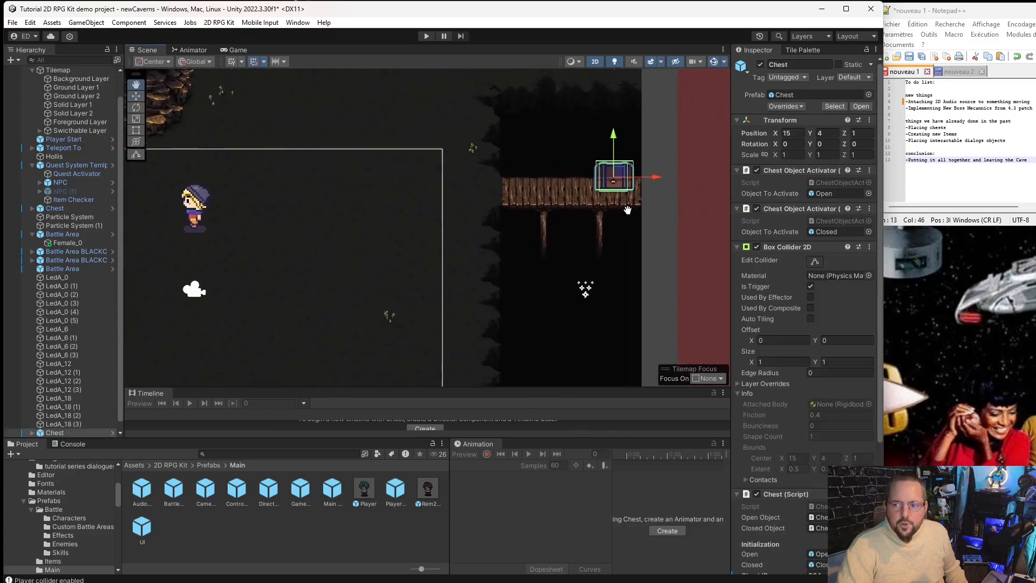
scroll(612, 248, up, 6)
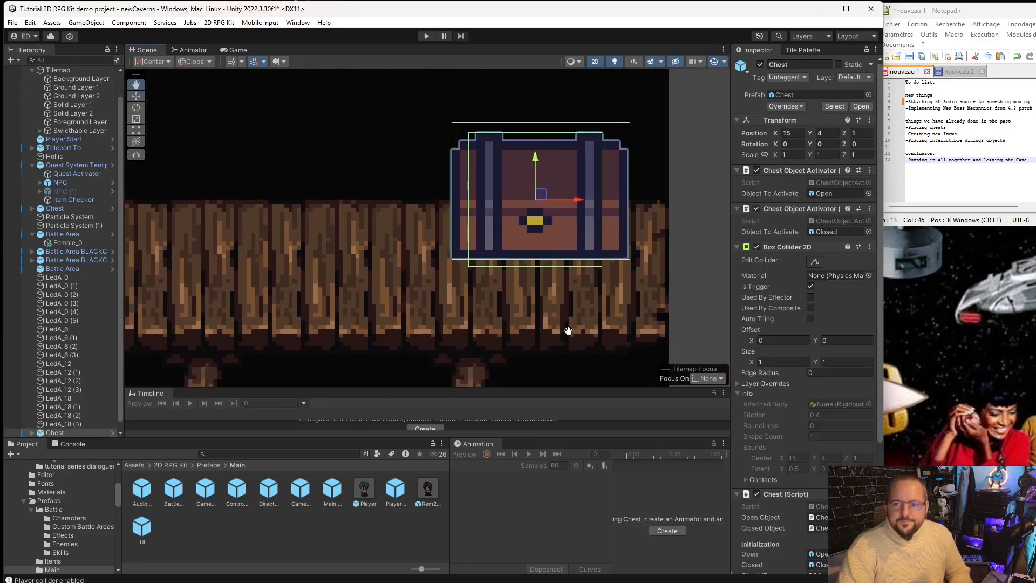
scroll(41, 363, down, 1)
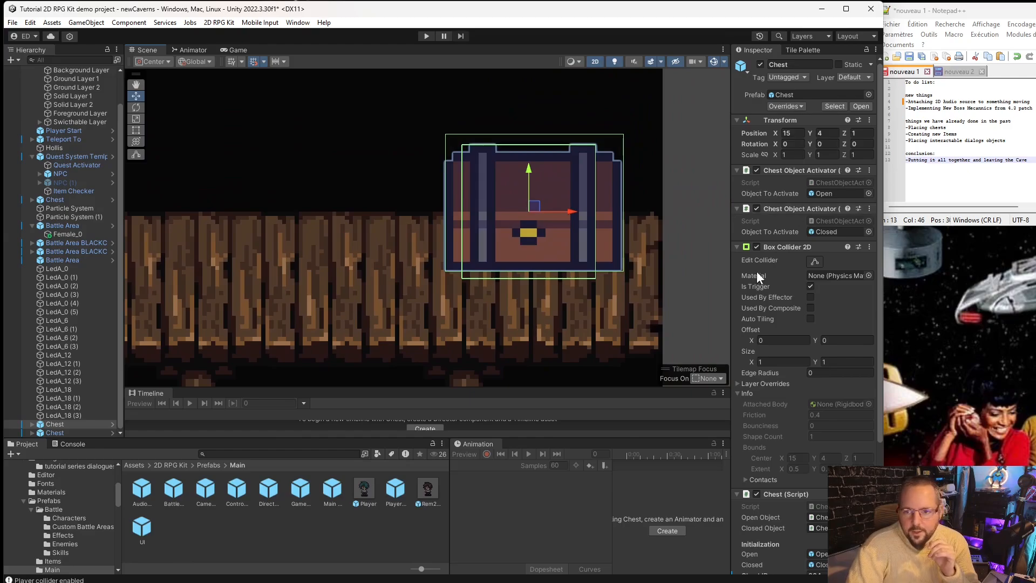
click(814, 262)
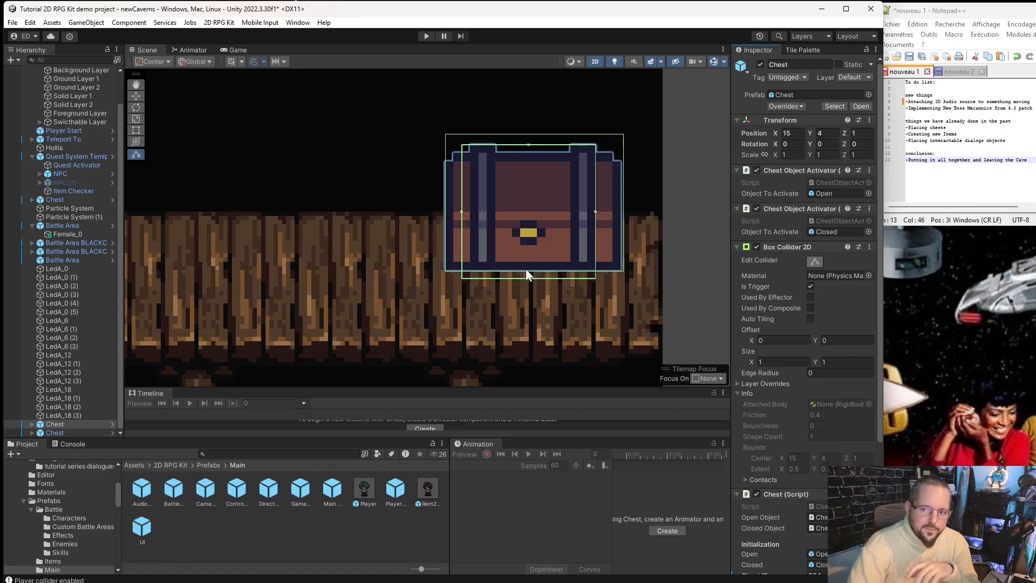
drag(461, 206, 436, 202)
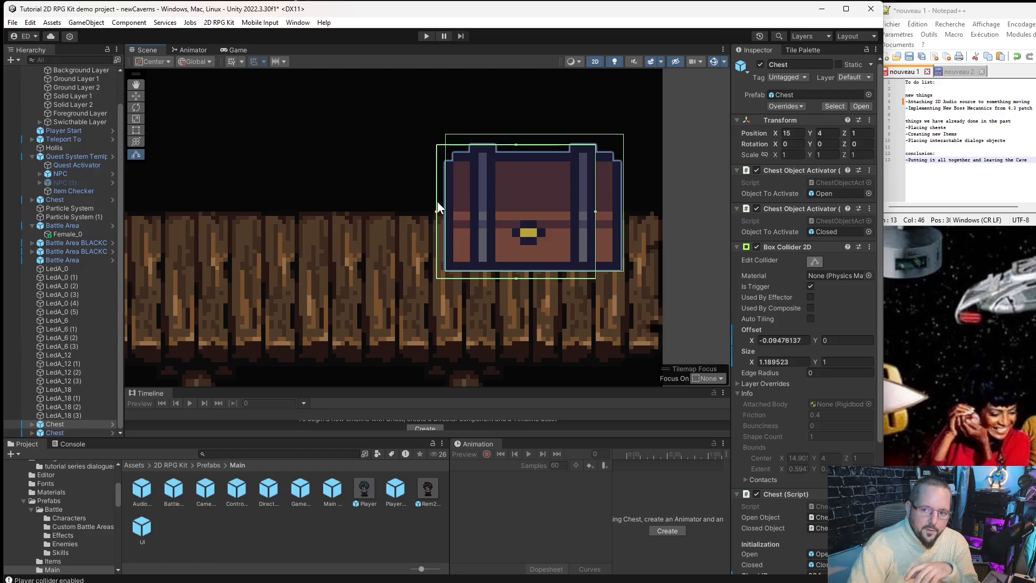
- Extend the left edge of the sword chest's Box Collider 2D to an X size of about 1.2, and deselect the chest
scroll(267, 263, down, 10)
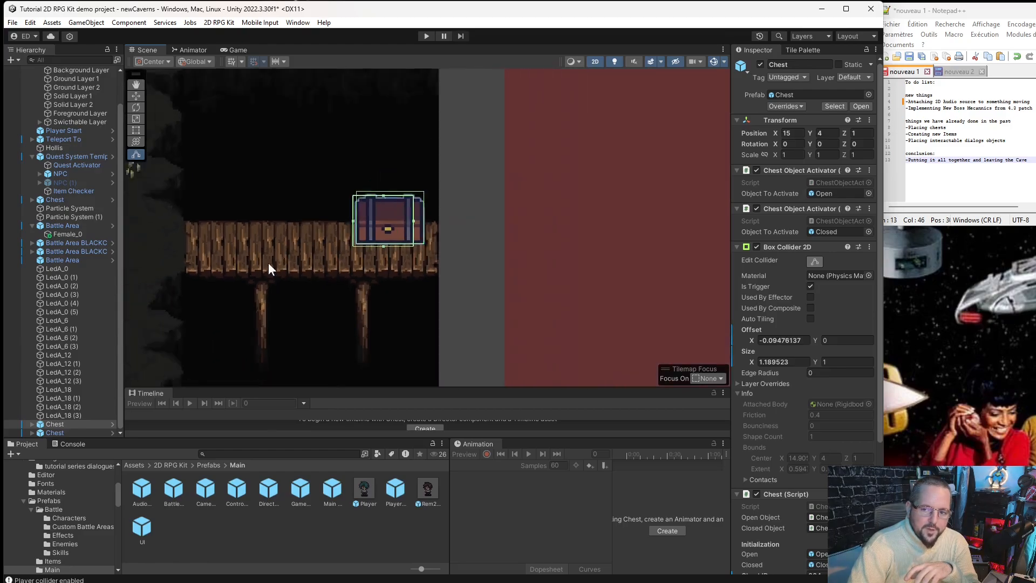
middle_drag(465, 263, 437, 121)
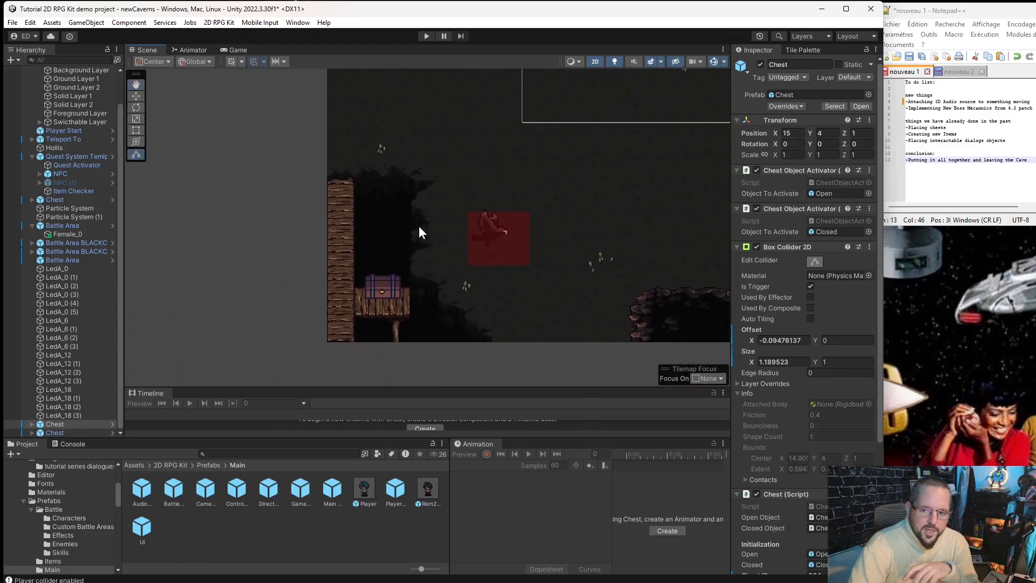
click(385, 281)
scroll(406, 307, up, 8)
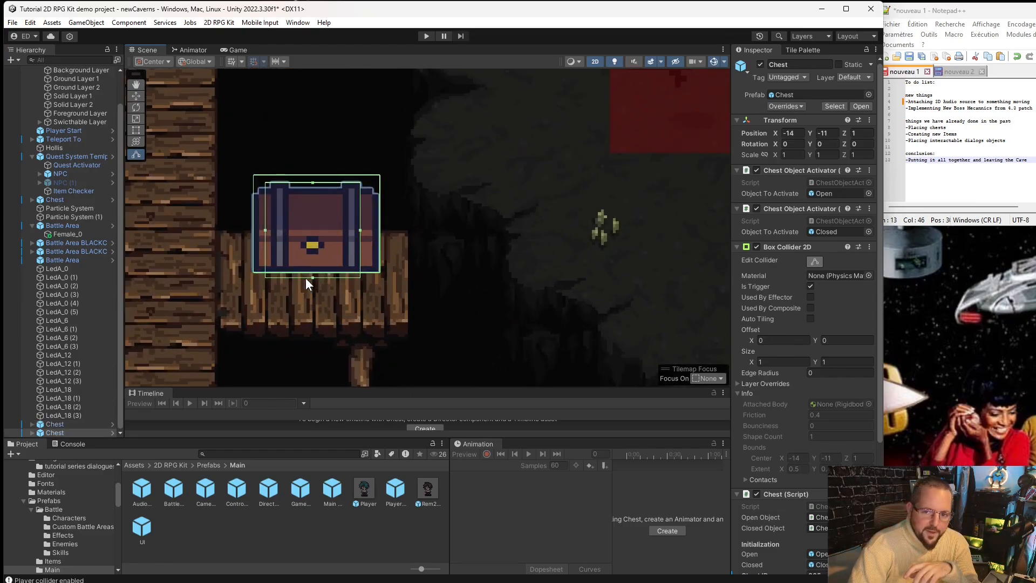
drag(265, 230, 247, 226)
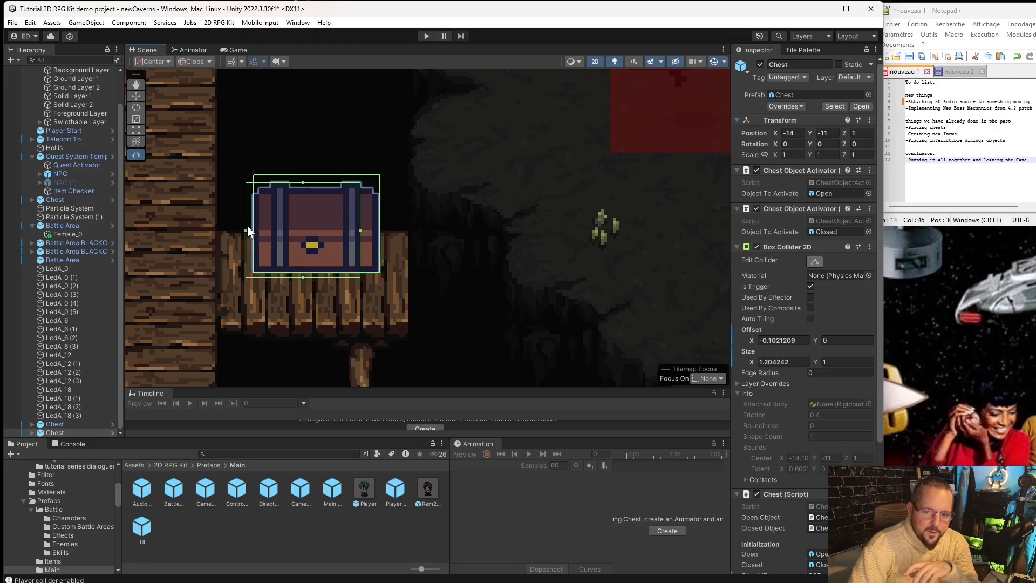
scroll(417, 281, down, 8)
scroll(418, 285, down, 5)
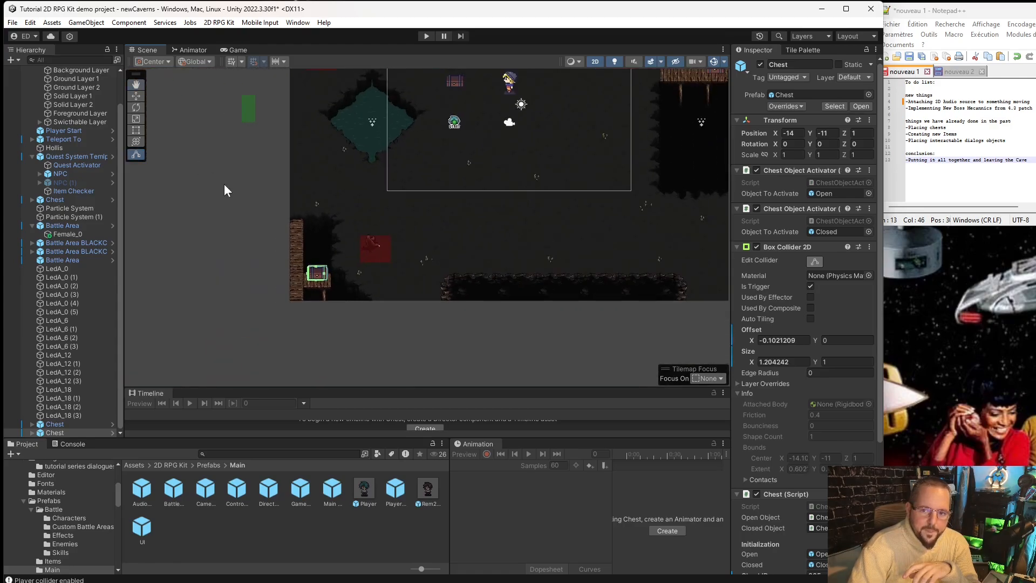
click(224, 187)
middle_drag(521, 175, 426, 227)
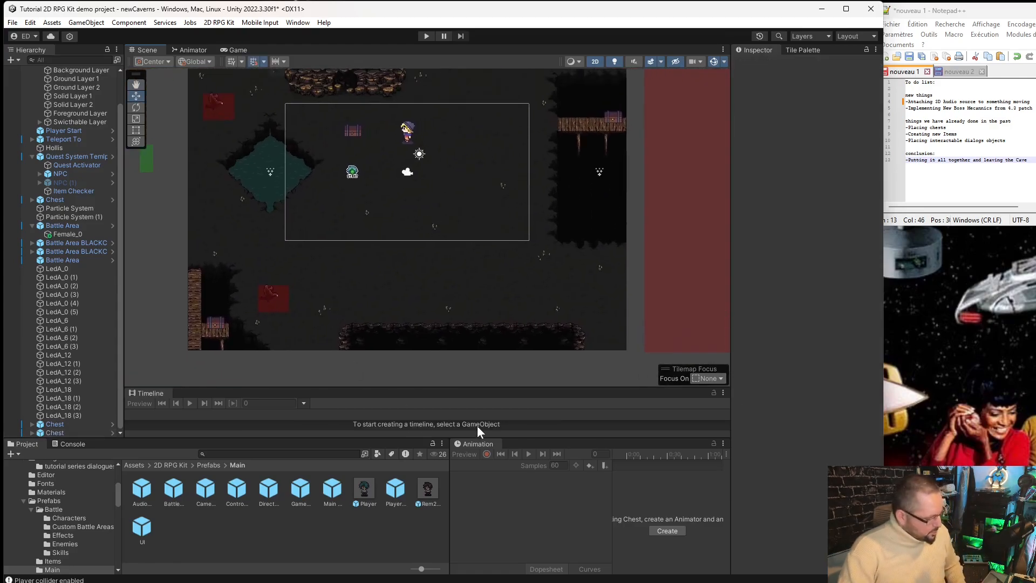
- Start a playtest and open the sword chest on the wooden platform in the cave's lower-left corner
click(426, 36)
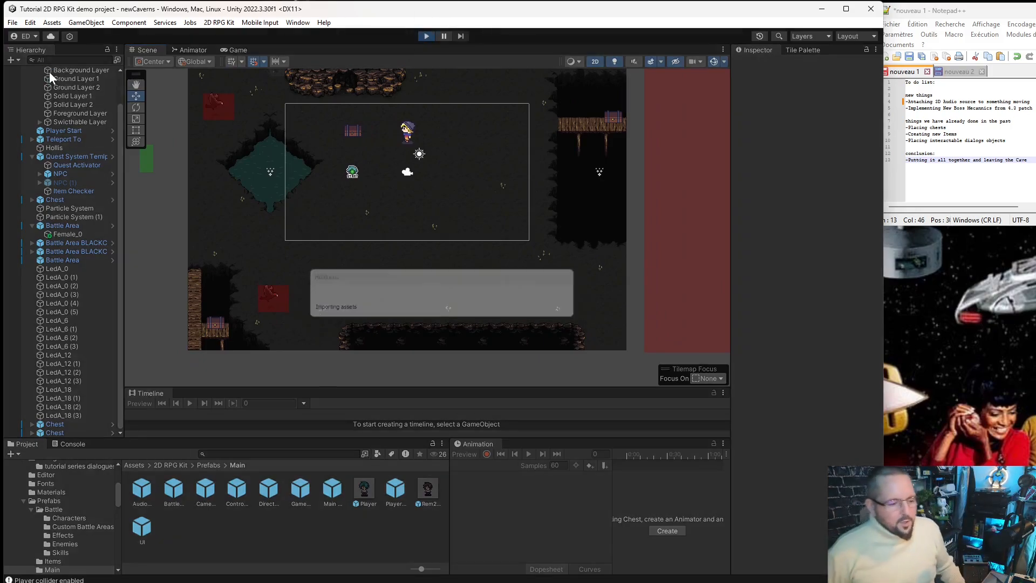
key(Down)
key(Left)
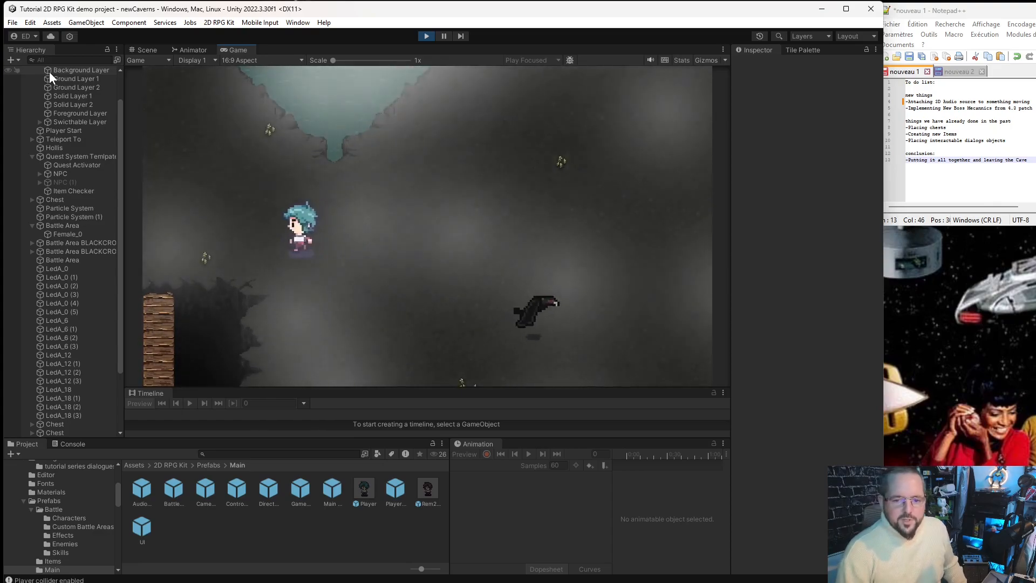
key(Down)
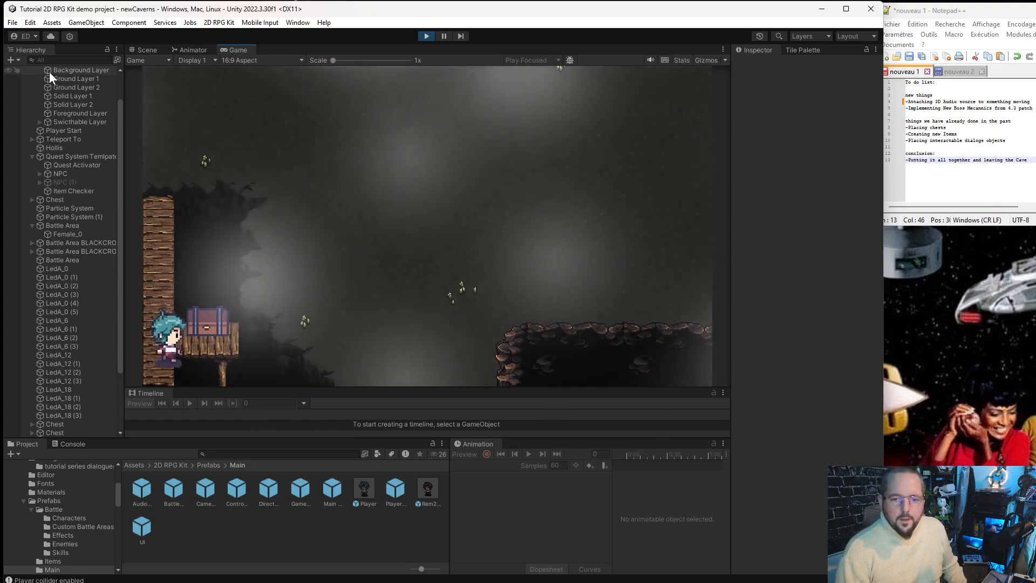
key(space)
key(Up)
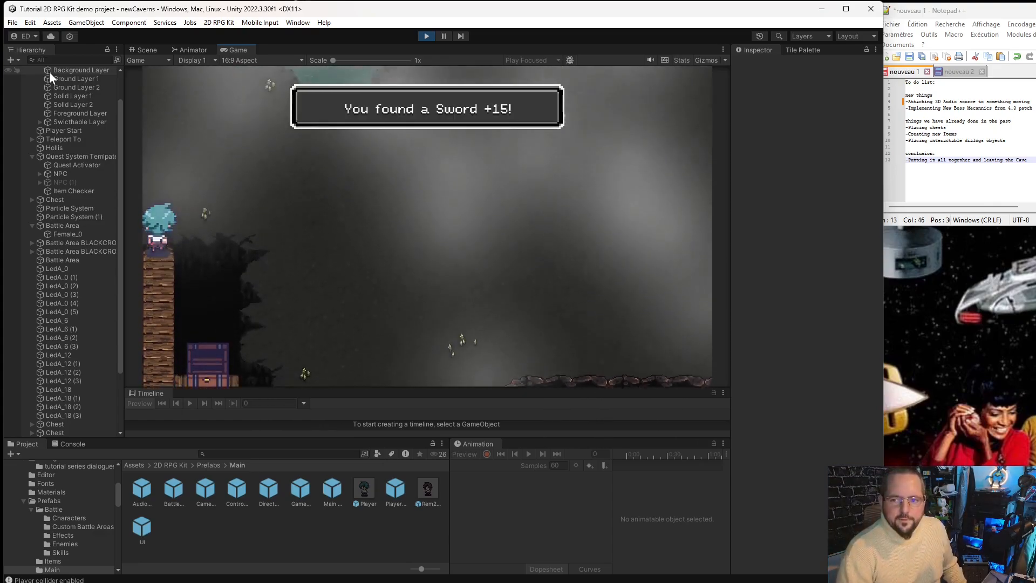
- Cross the cave to the right-hand bridge and open the shield chest
key(Right)
key(Up)
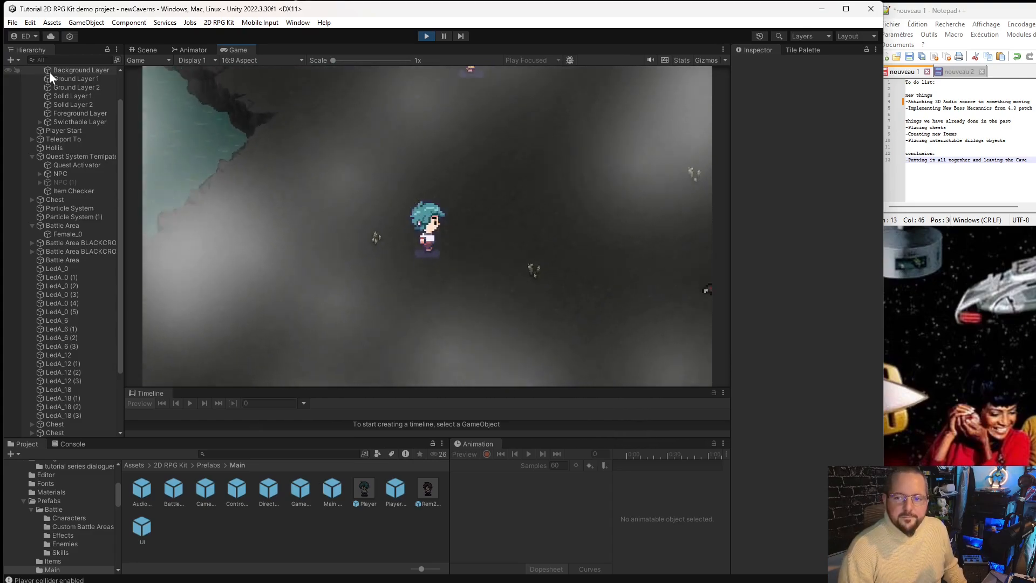
key(Up)
key(Right)
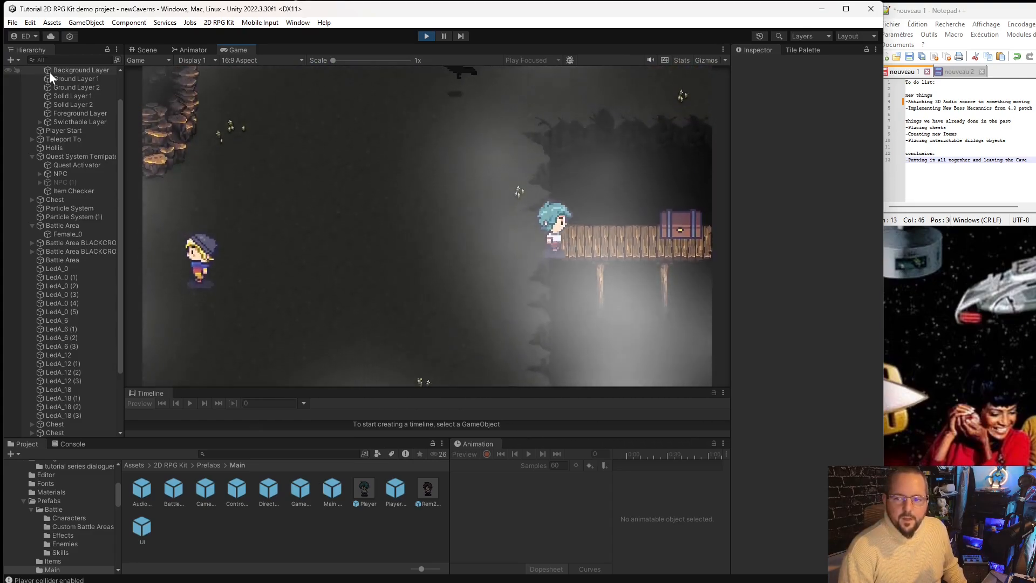
key(space)
key(Left)
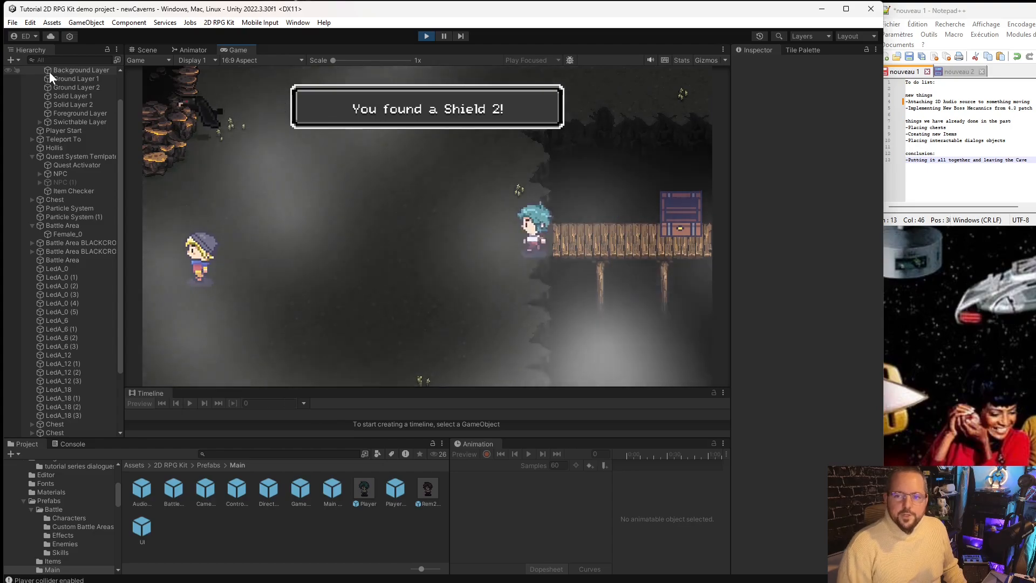
- Check the in-game Equip inventory for Sword +15 and Shield 2, and end the playtest
key(Escape)
key(Left)
key(space)
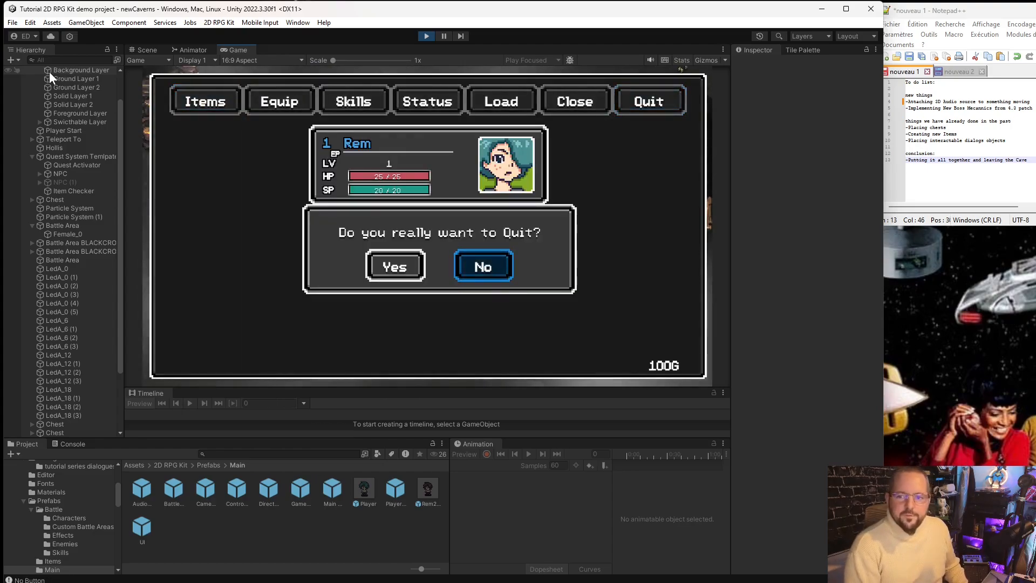
key(space)
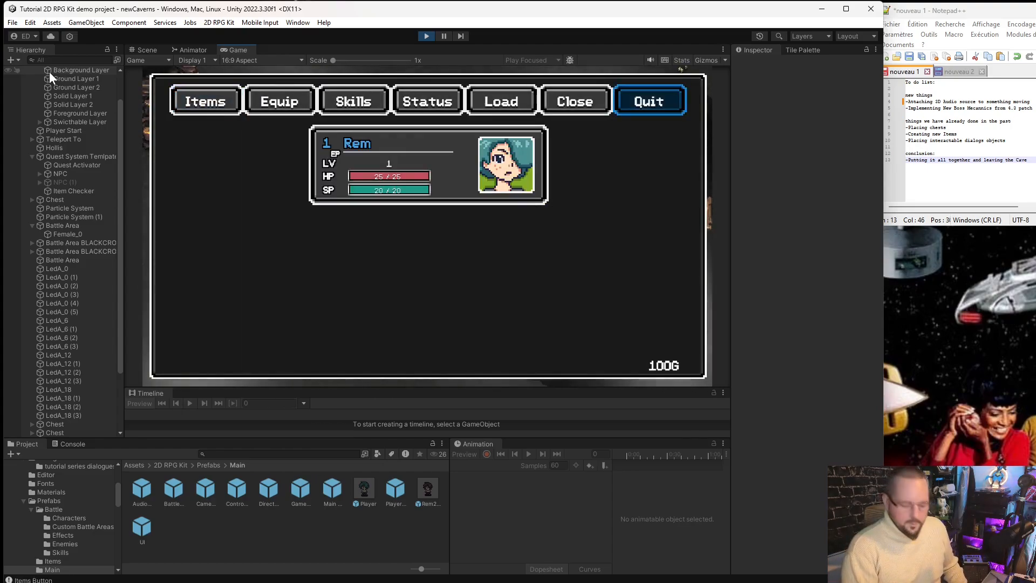
key(Right)
key(space)
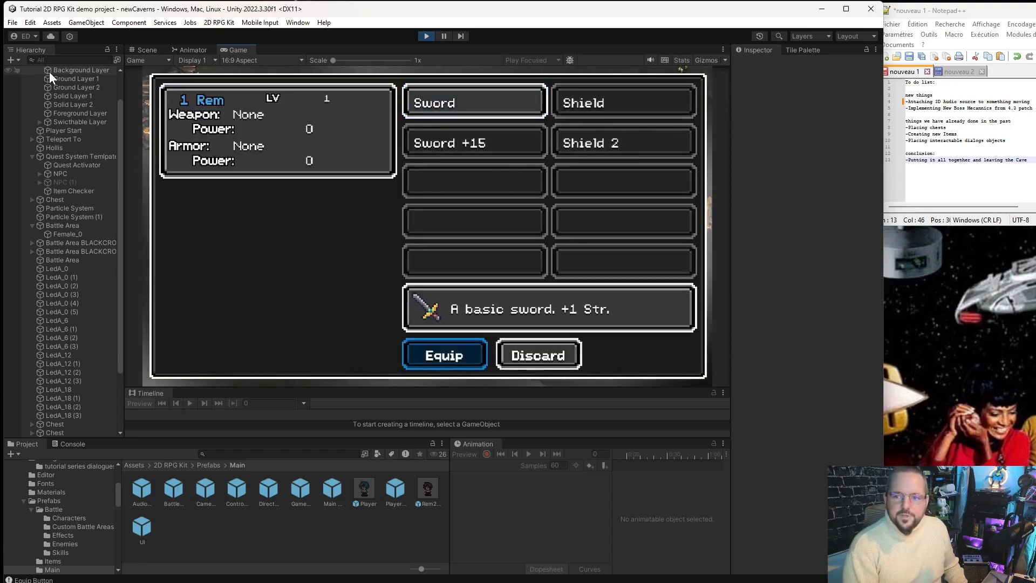
key(Down)
key(Right)
key(Left)
key(Right)
key(Left)
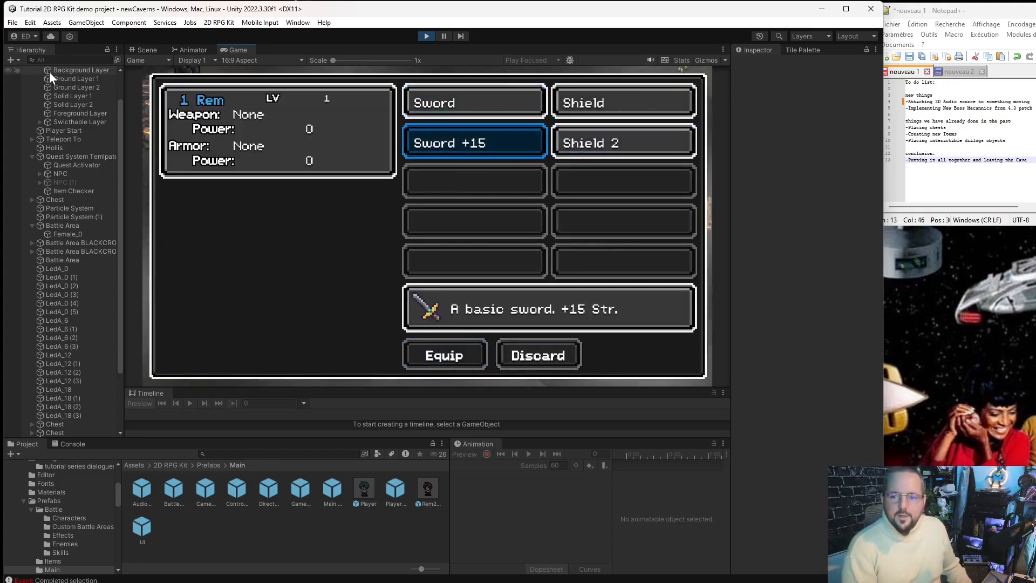
key(Escape)
key(Escape)
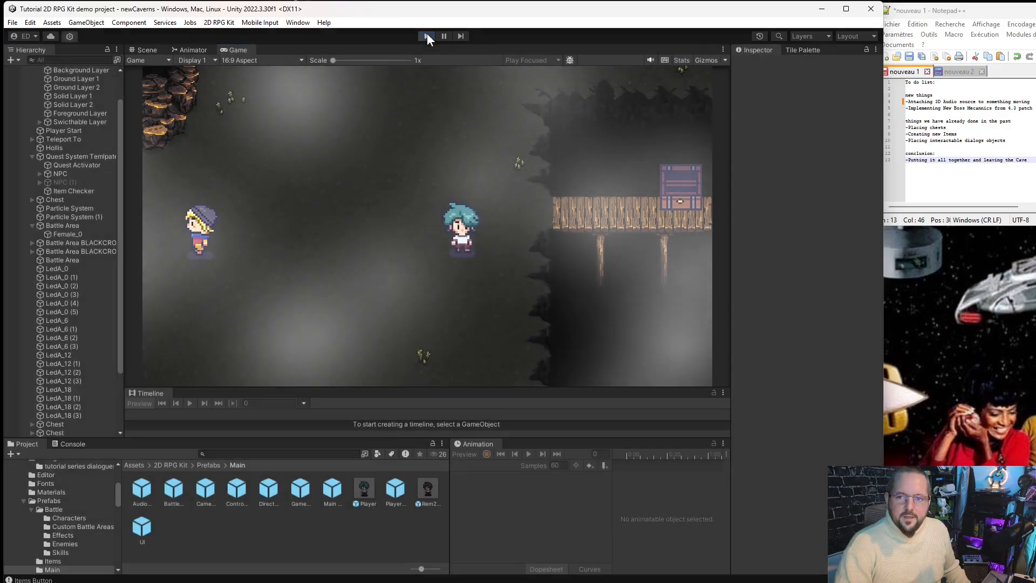
click(426, 34)
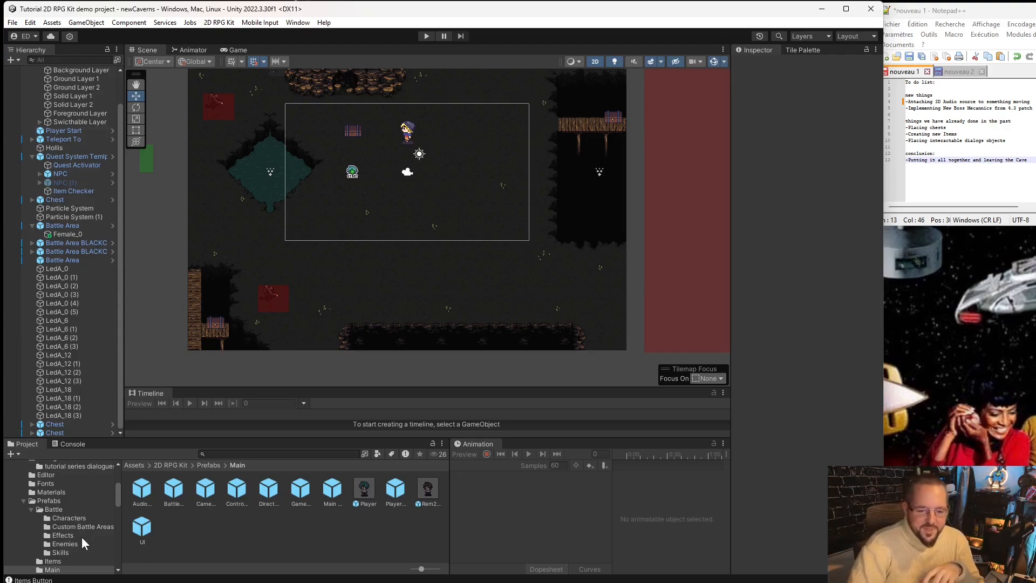
- Open the Items folder inside the 2D RPG Kit prefabs
click(60, 560)
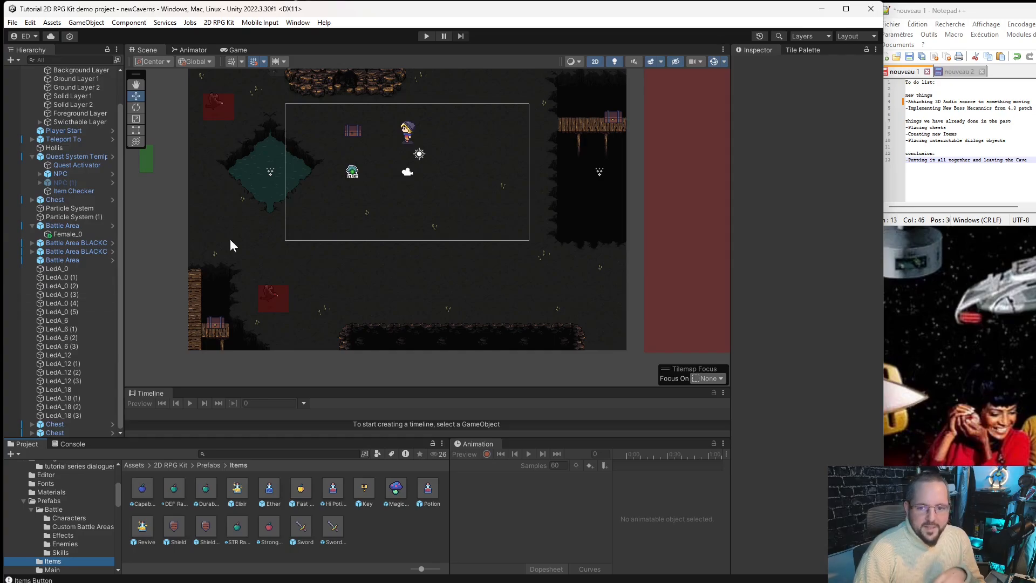
- Look over the cave layout around the pool, rock walls and wooden platforms
click(347, 249)
scroll(347, 246, down, 3)
scroll(368, 150, up, 2)
click(368, 151)
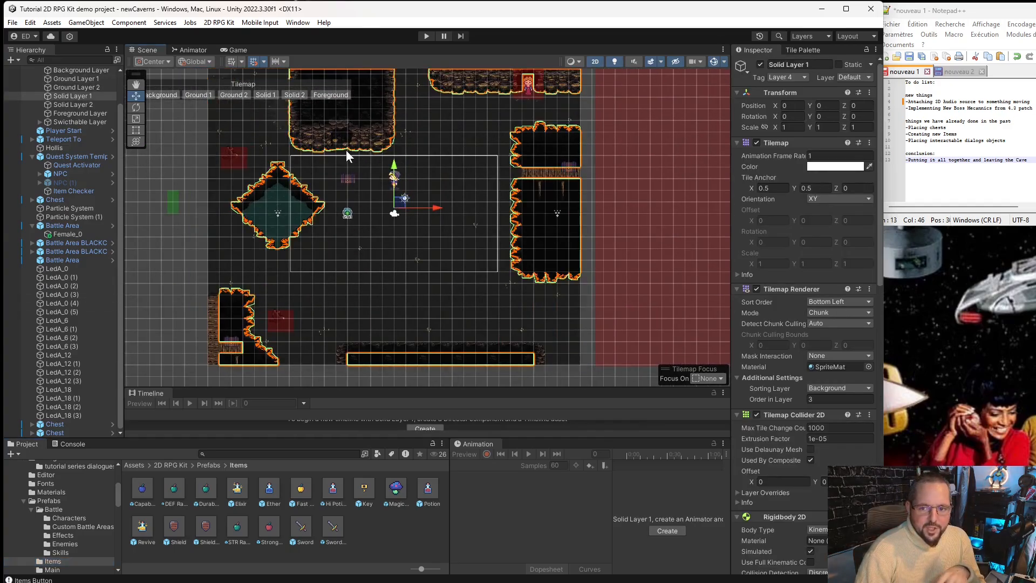
scroll(347, 151, up, 7)
click(140, 176)
scroll(148, 175, down, 8)
middle_drag(194, 183, 321, 193)
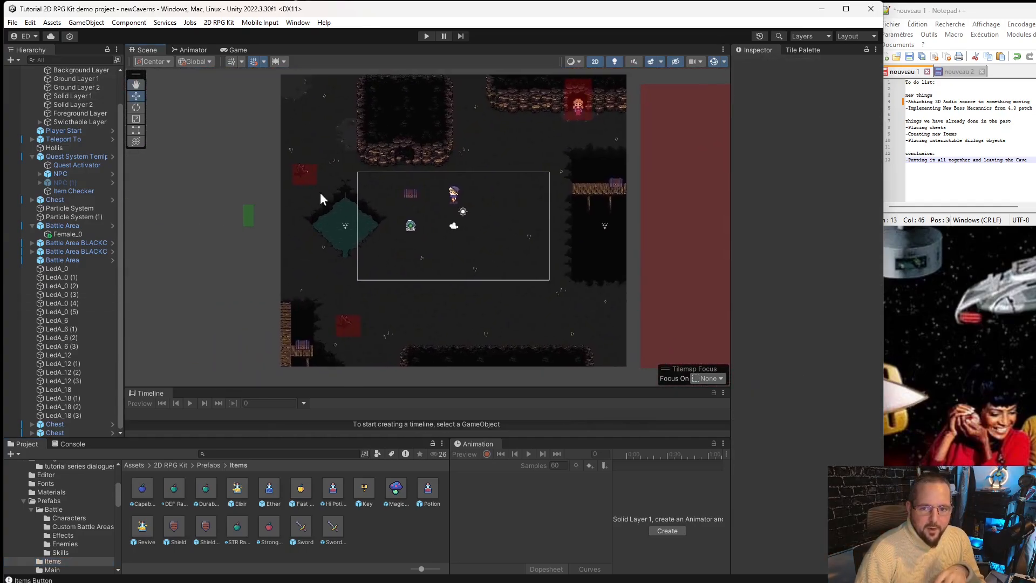
- Add an NPC from the 2D RPG Kit objects and move it to the small opening in the cave's upper rock wall
click(112, 278)
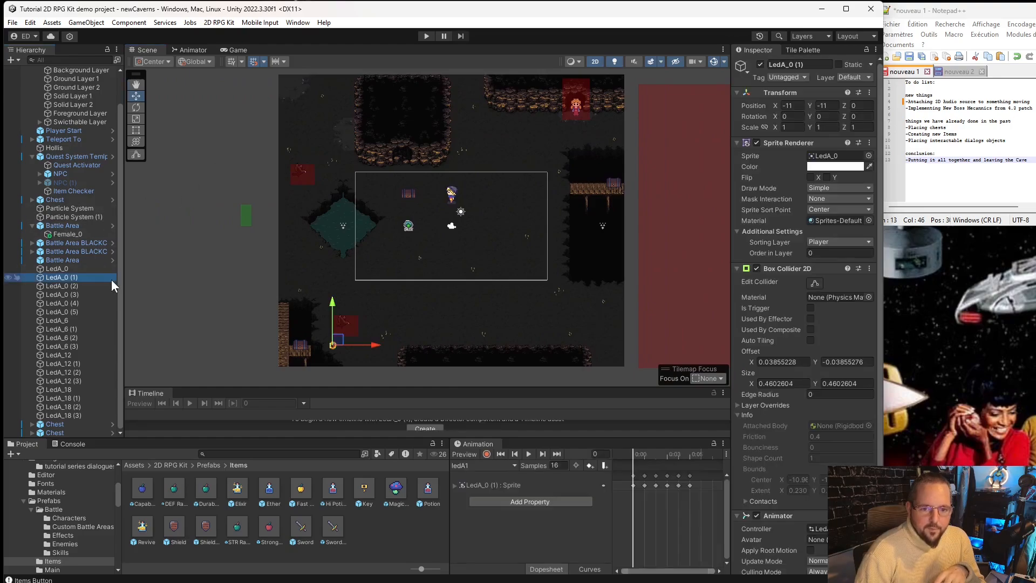
right_click(111, 280)
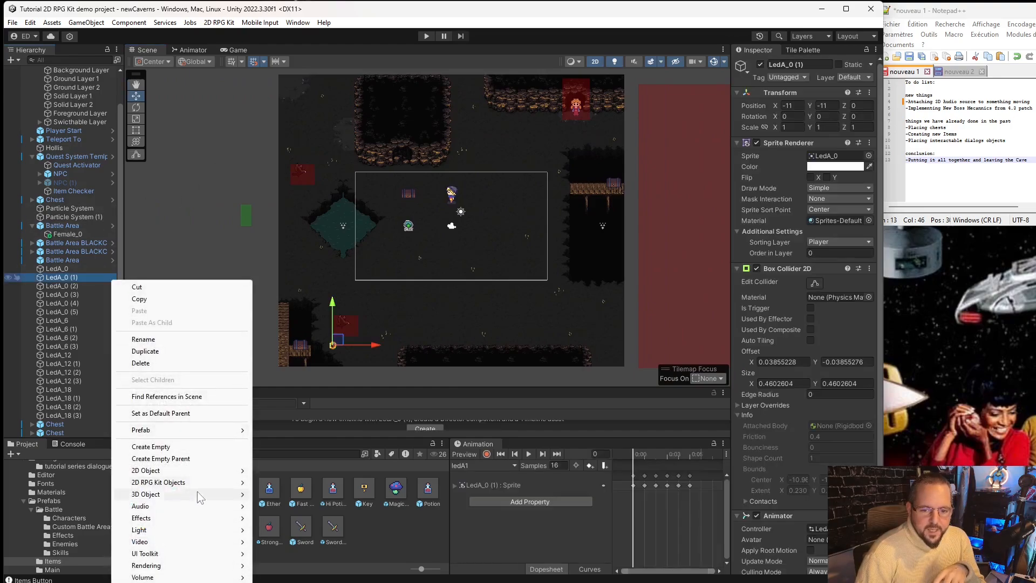
mouse_move(202, 484)
click(309, 562)
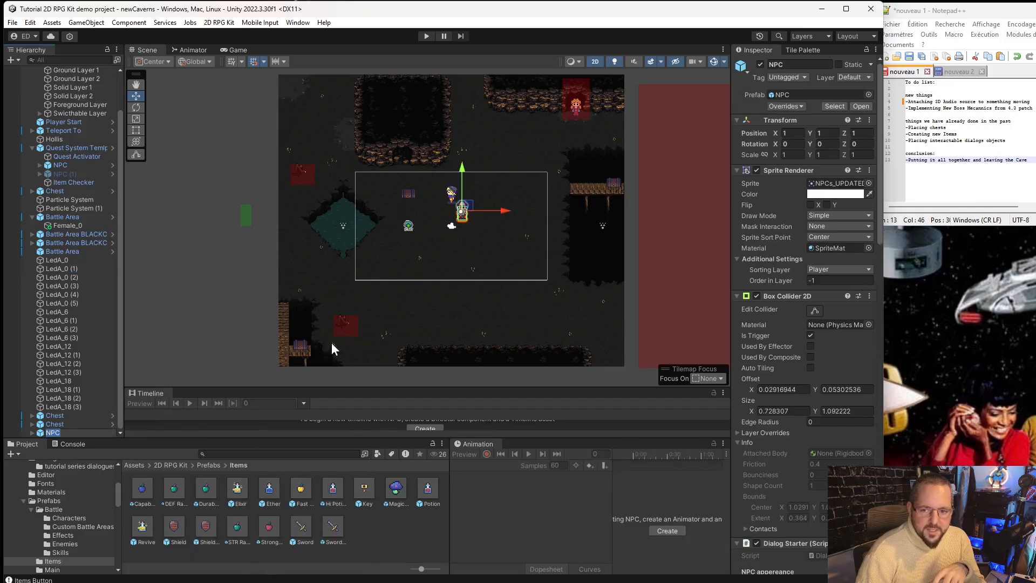
scroll(478, 162, up, 3)
drag(432, 256, 326, 135)
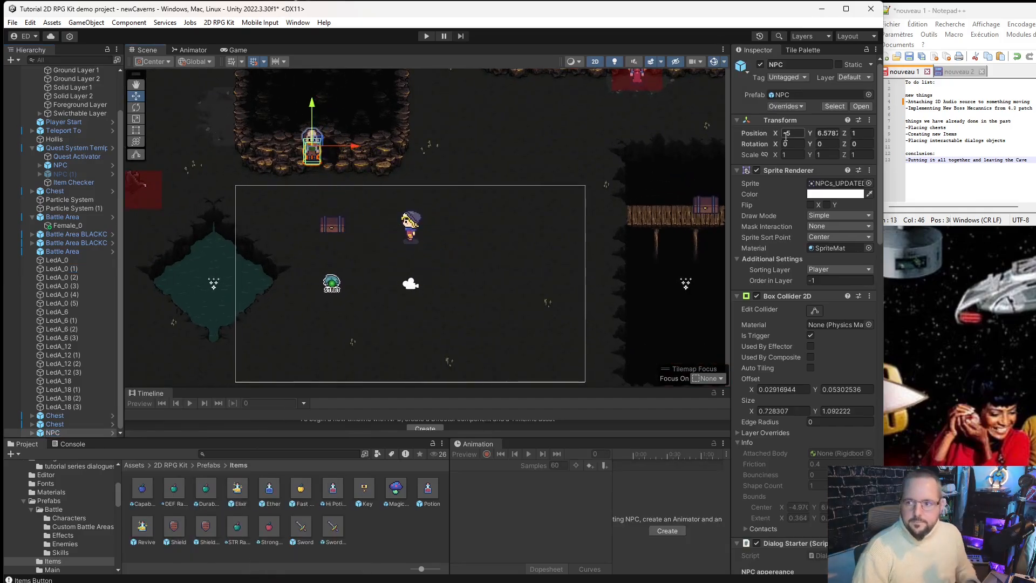
- Set the new NPC's position to X -4.5 and Y 6.1 so it lines up with the rock opening
click(801, 133)
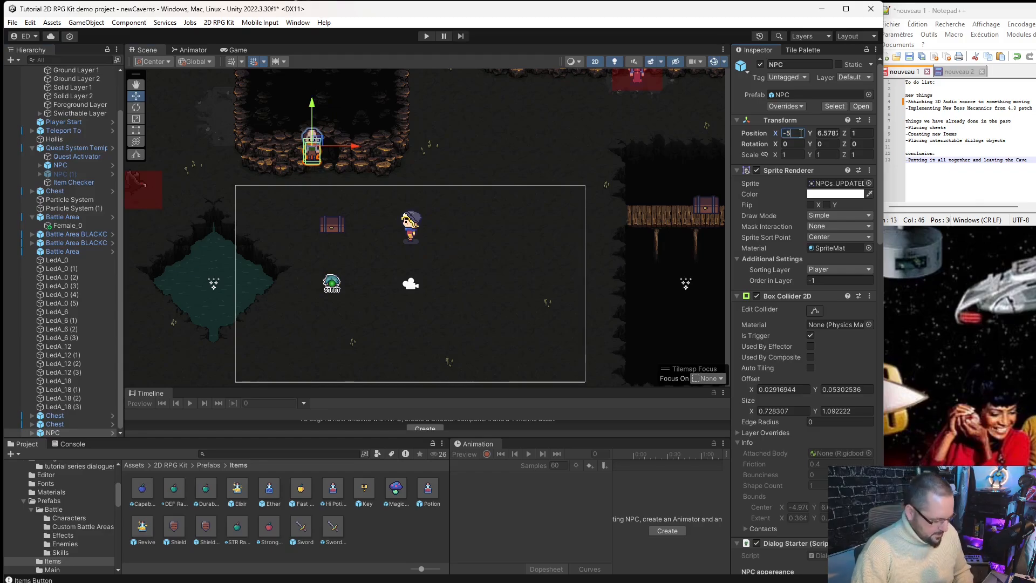
text(-5.5)
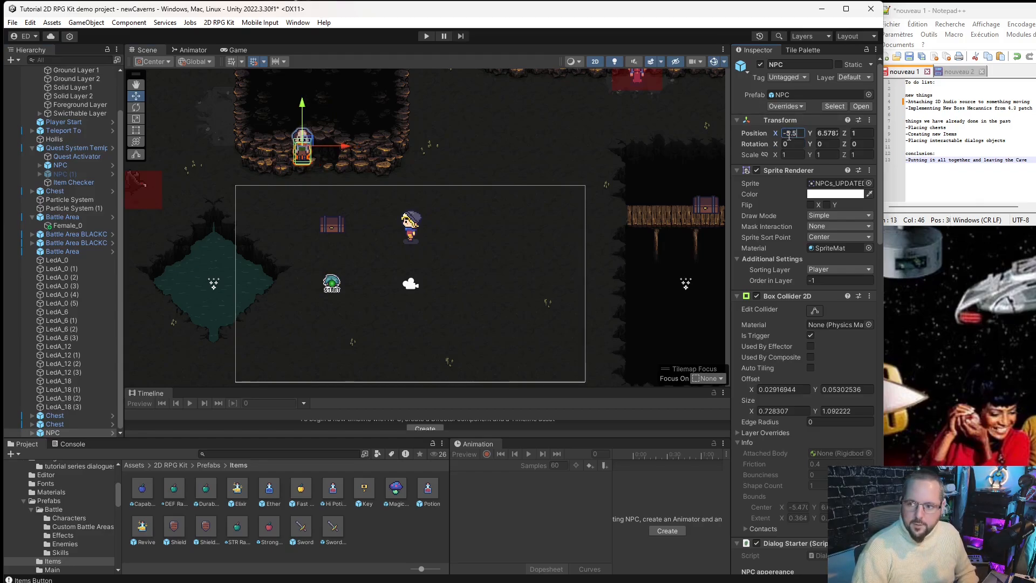
key(Left)
key(Left)
key(BackSpace)
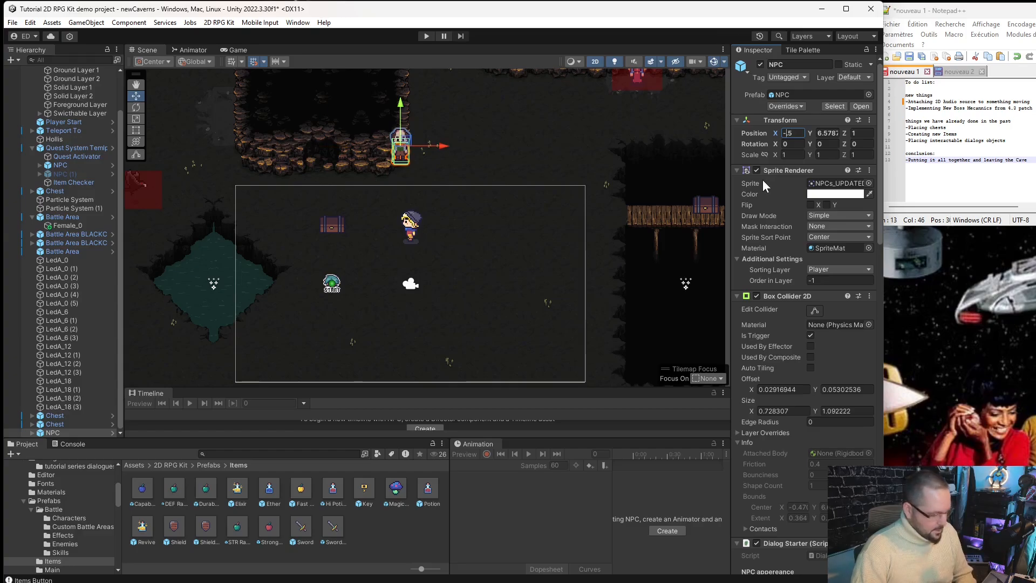
text(4)
click(831, 135)
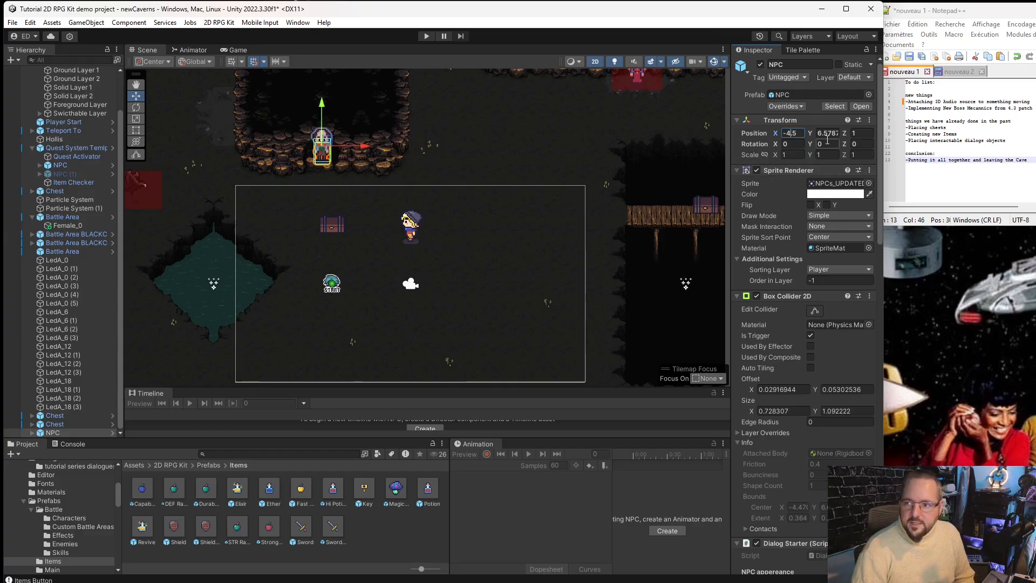
drag(836, 137, 861, 135)
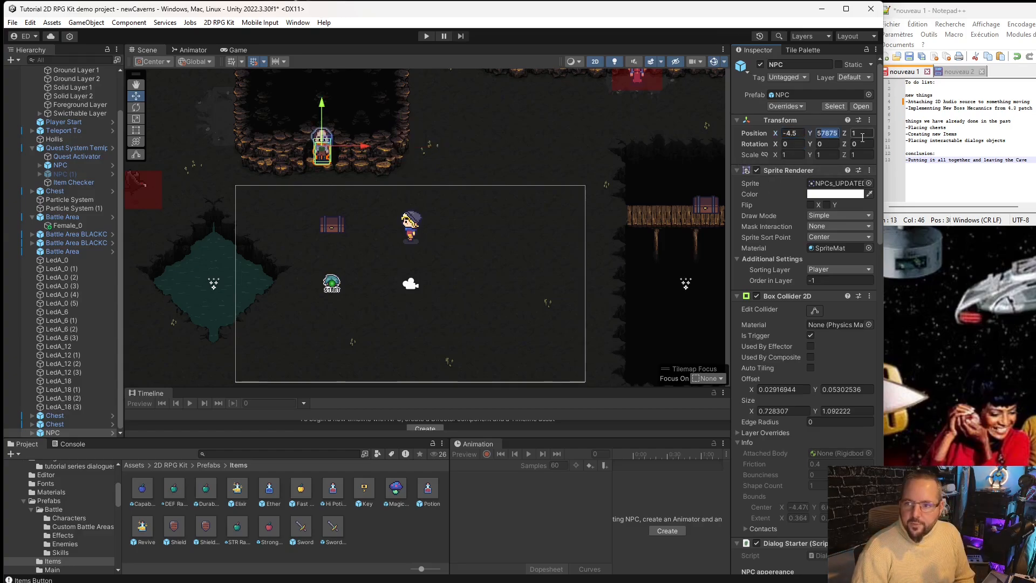
key(BackSpace)
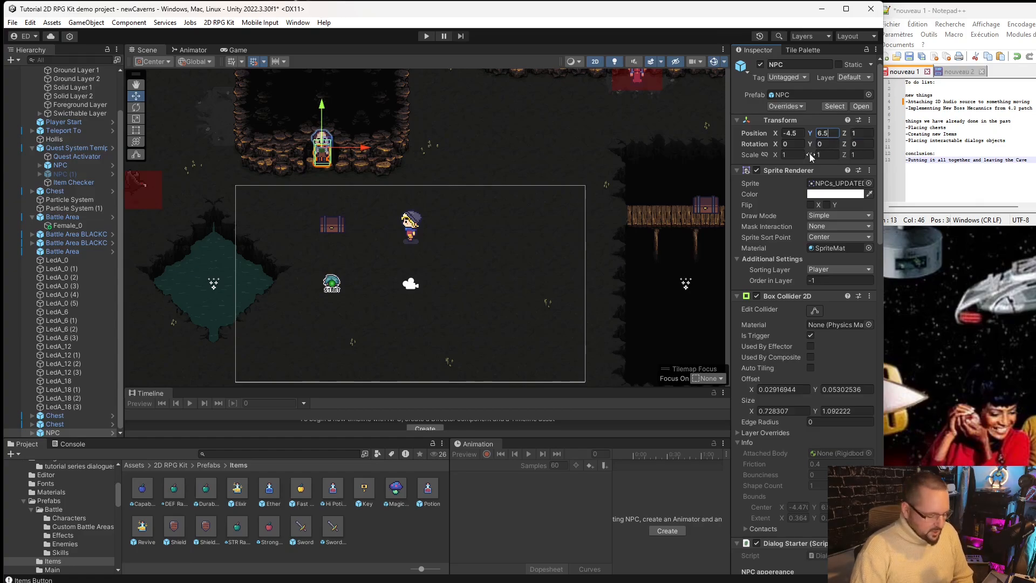
key(BackSpace)
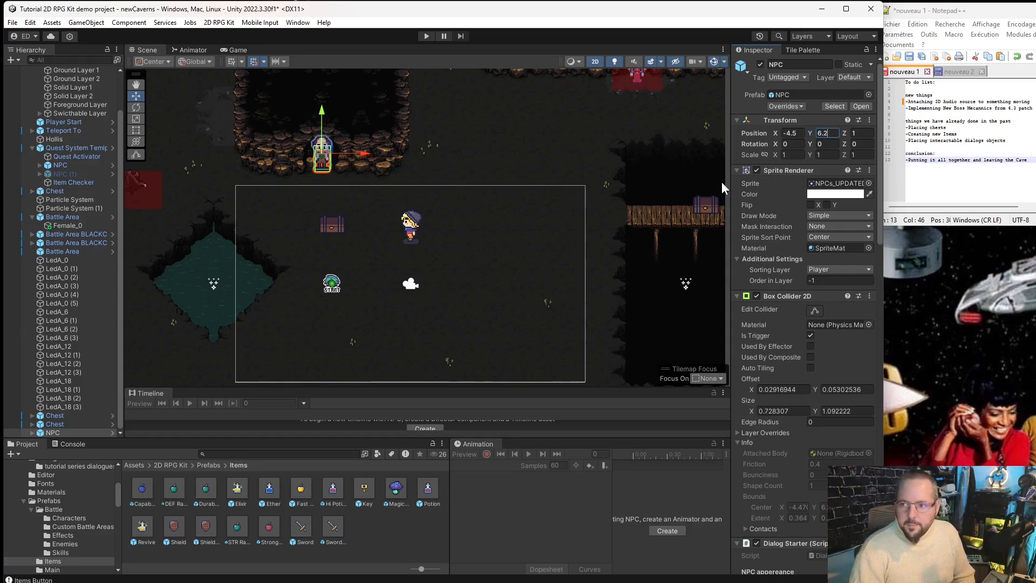
key(BackSpace)
text(1)
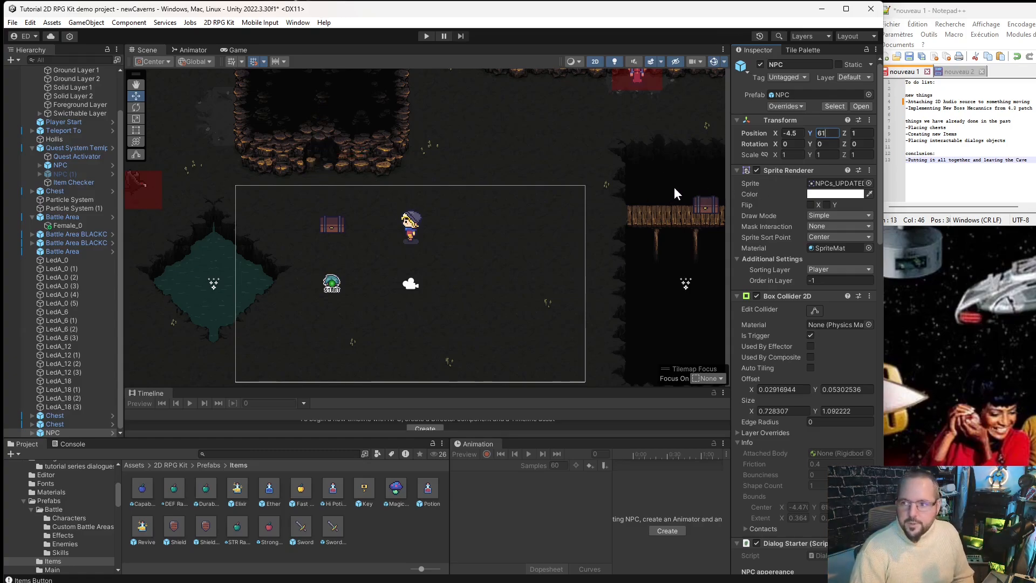
text(.)
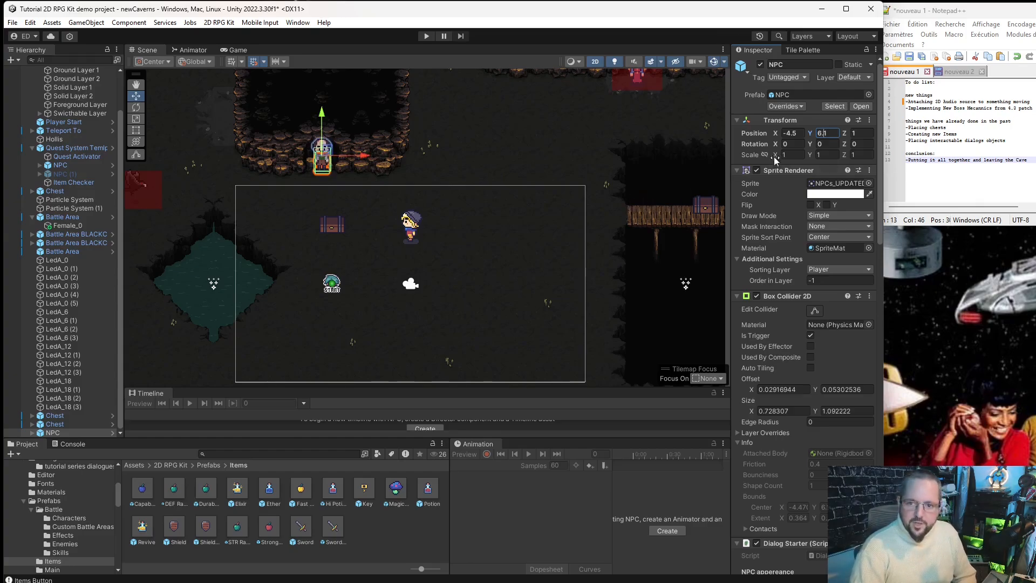
- Set the sorting layer of both the new NPC's body and its Head child to Default
click(821, 270)
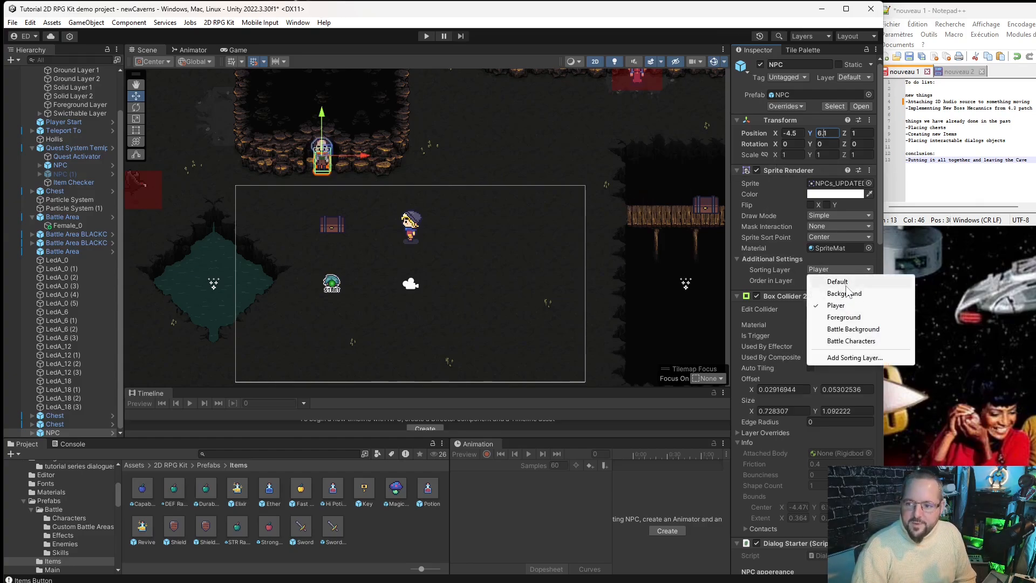
click(837, 281)
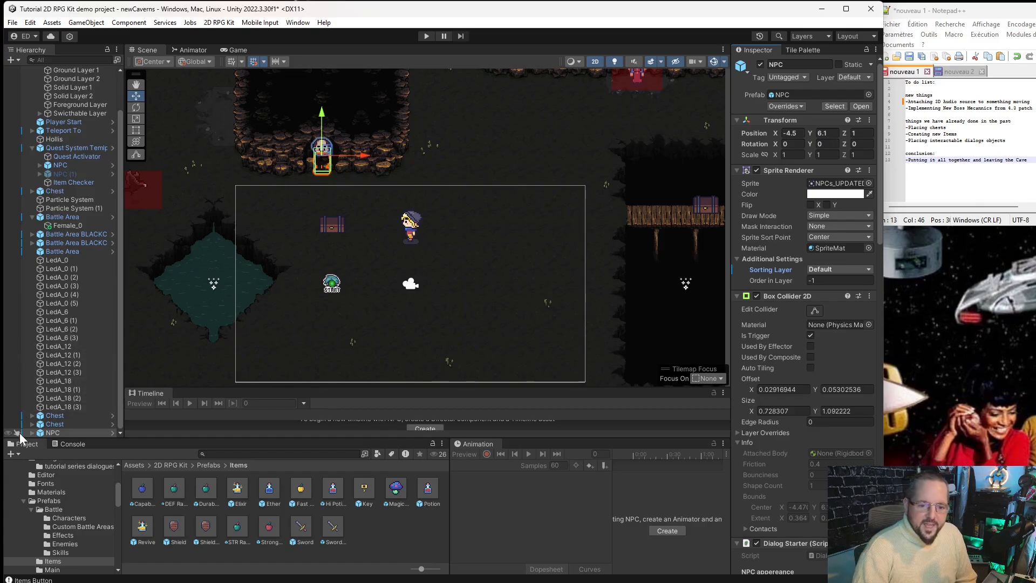
click(33, 433)
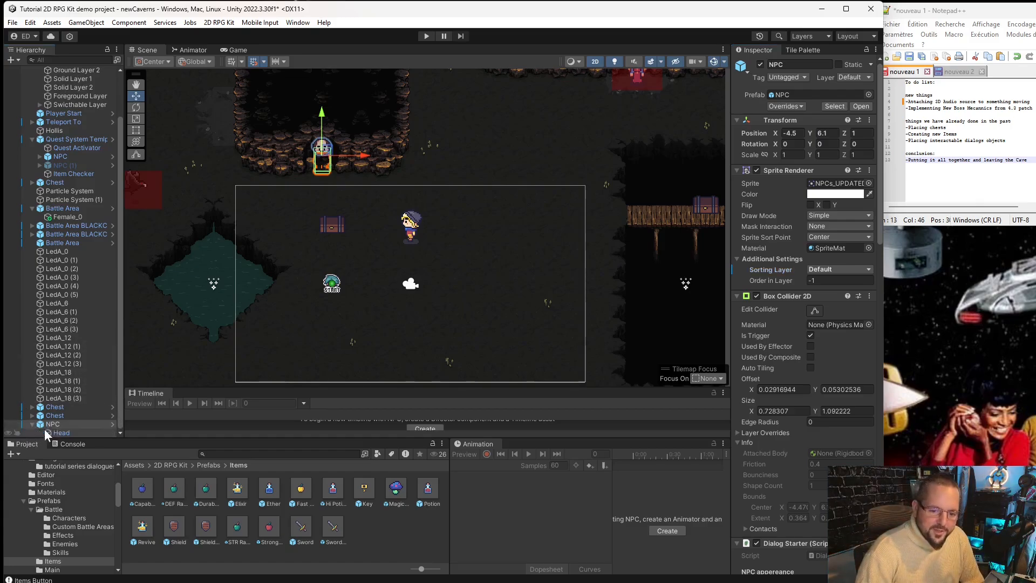
click(61, 433)
click(842, 242)
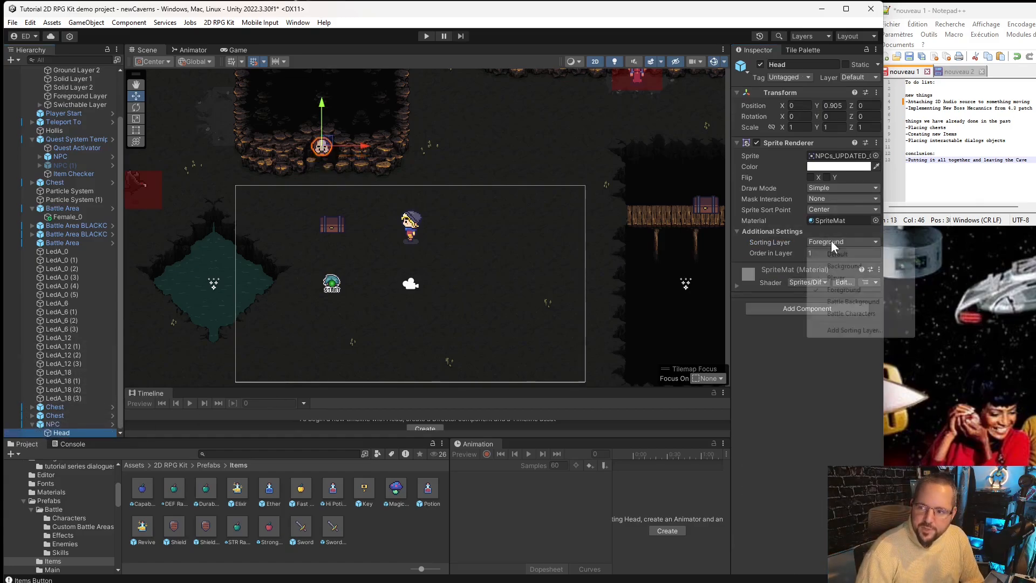
click(826, 251)
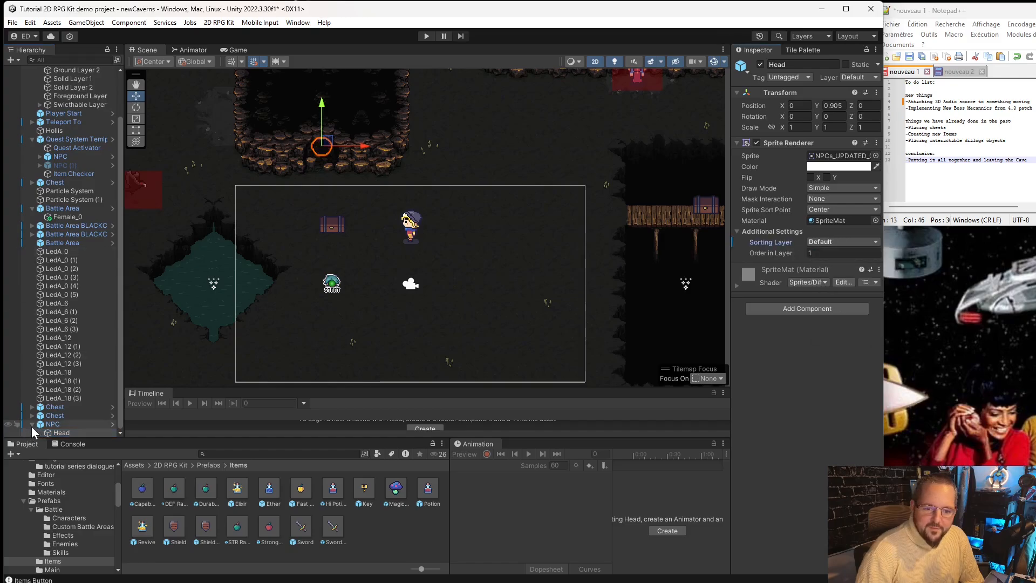
- Check the hidden NPC at the rock opening up close and review its Dialog Starter settings
click(33, 425)
click(53, 433)
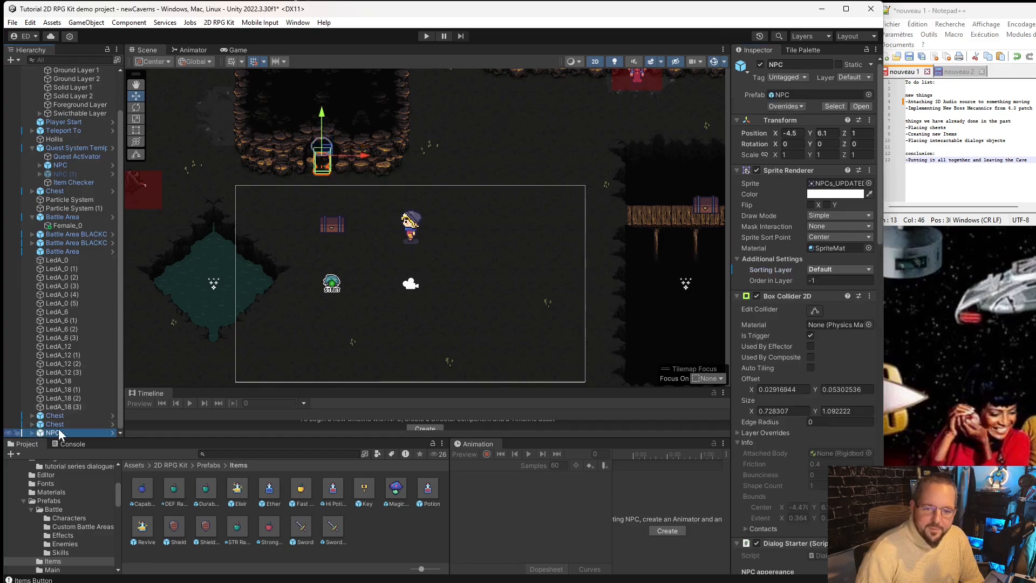
click(371, 173)
scroll(370, 173, up, 5)
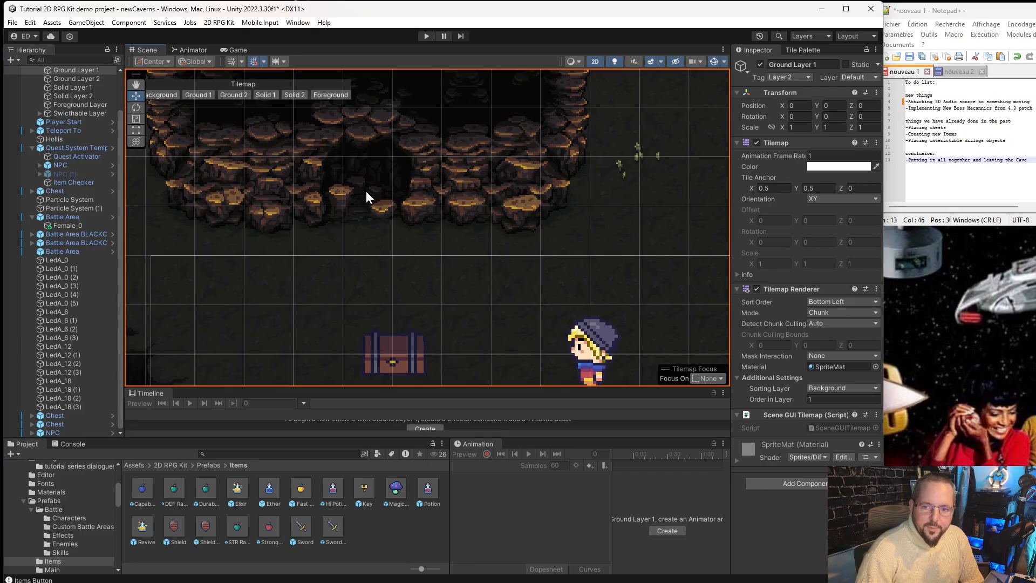
click(367, 191)
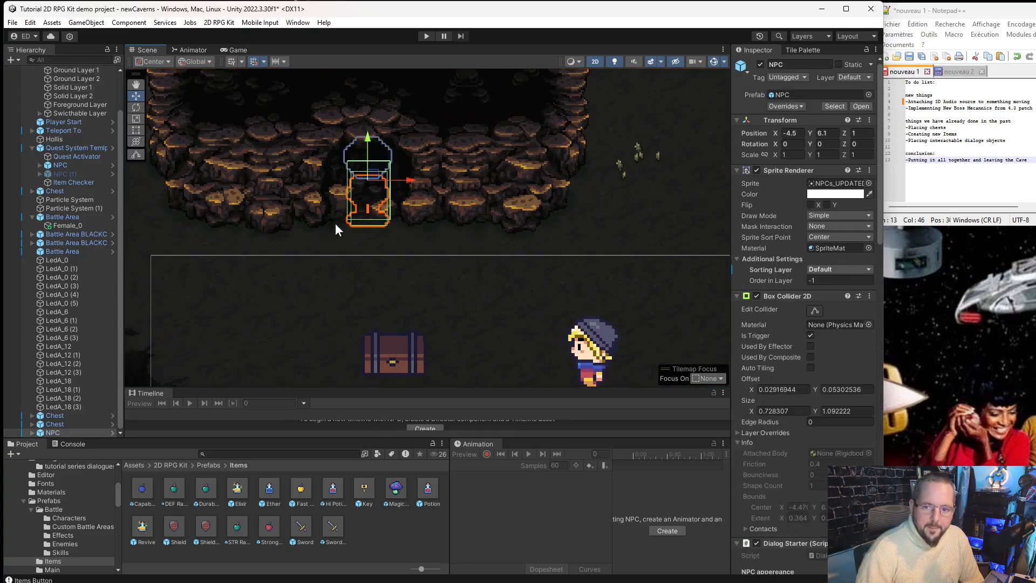
scroll(368, 209, down, 5)
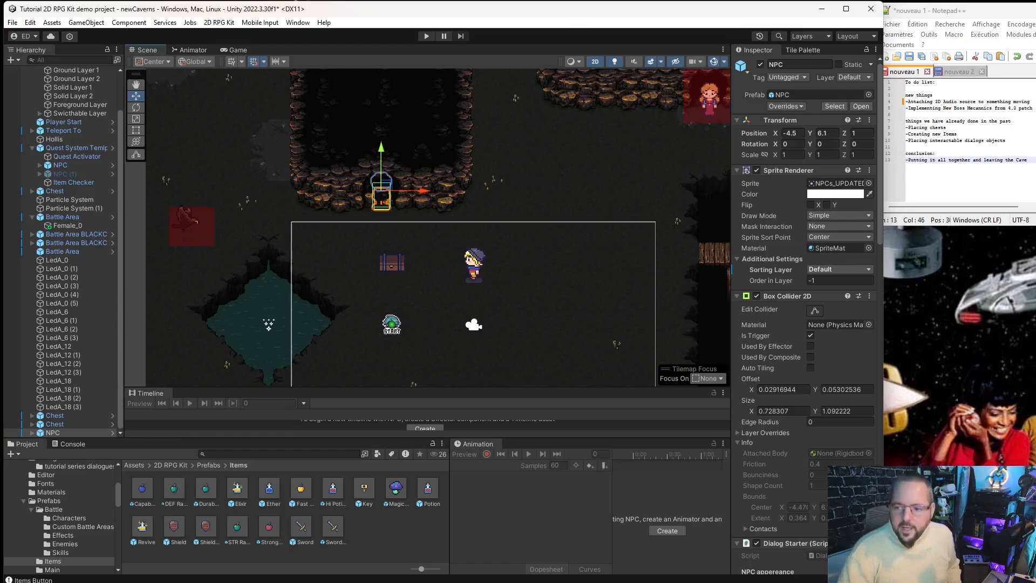
scroll(786, 340, down, 10)
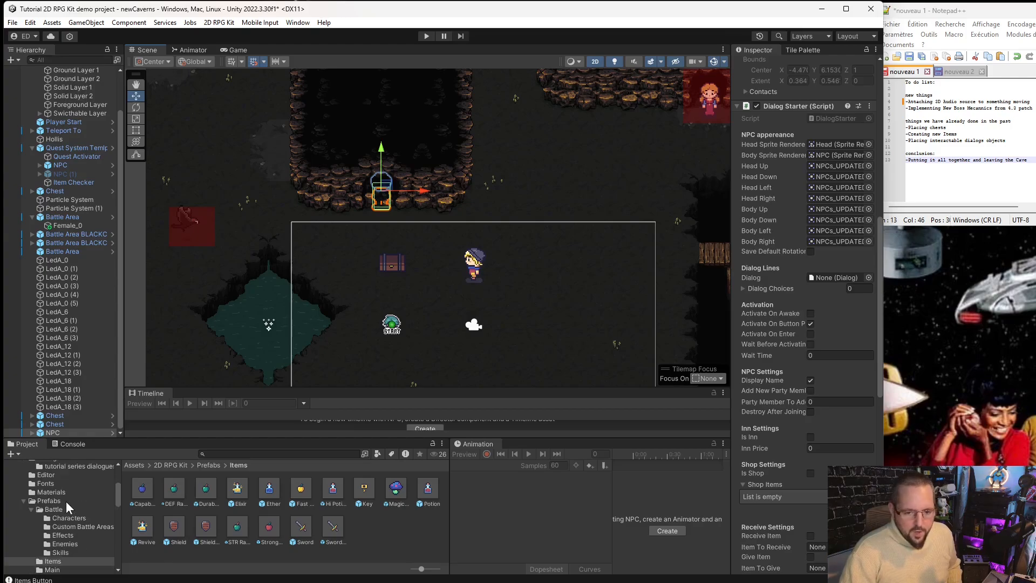
- Create a Dialog asset named "cave in" in the tutorial series dialogues folder
scroll(74, 509, down, 5)
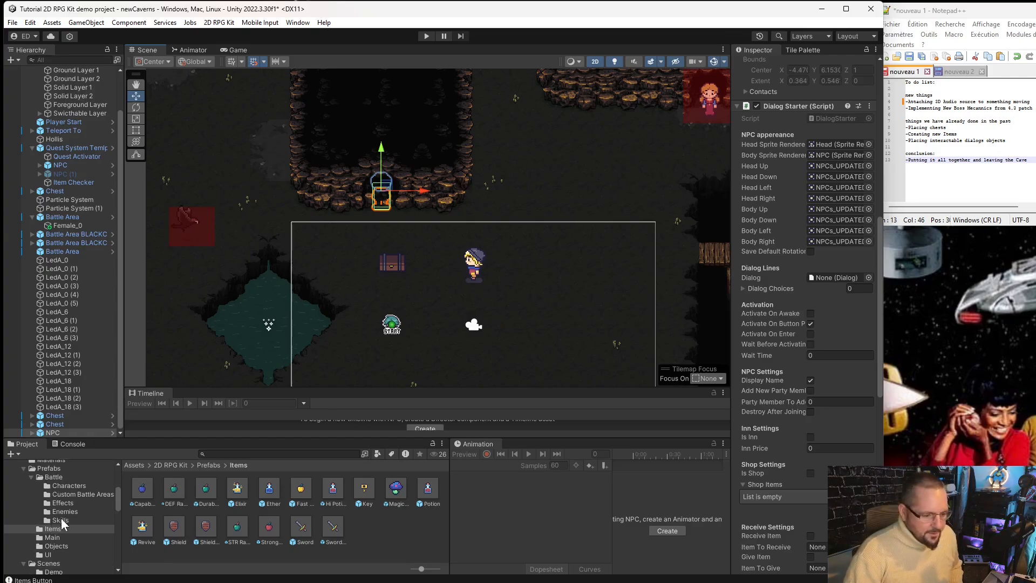
scroll(75, 505, up, 4)
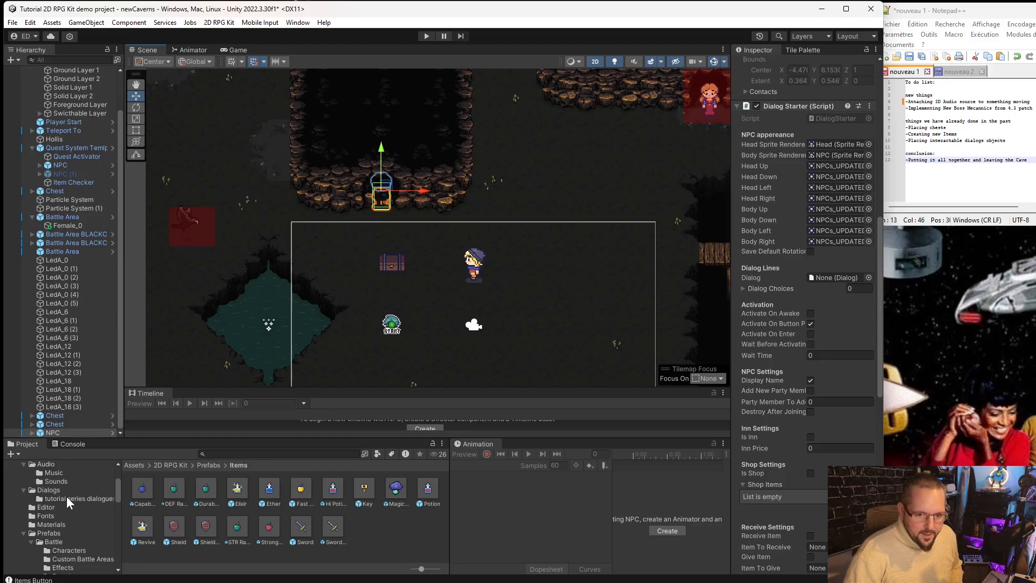
click(67, 498)
right_click(293, 519)
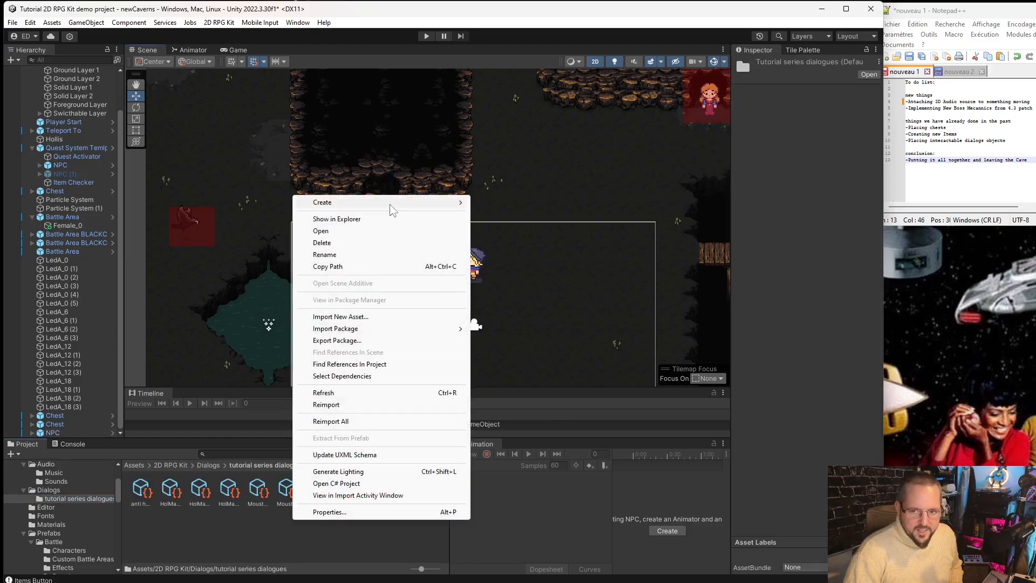
mouse_move(390, 203)
click(506, 189)
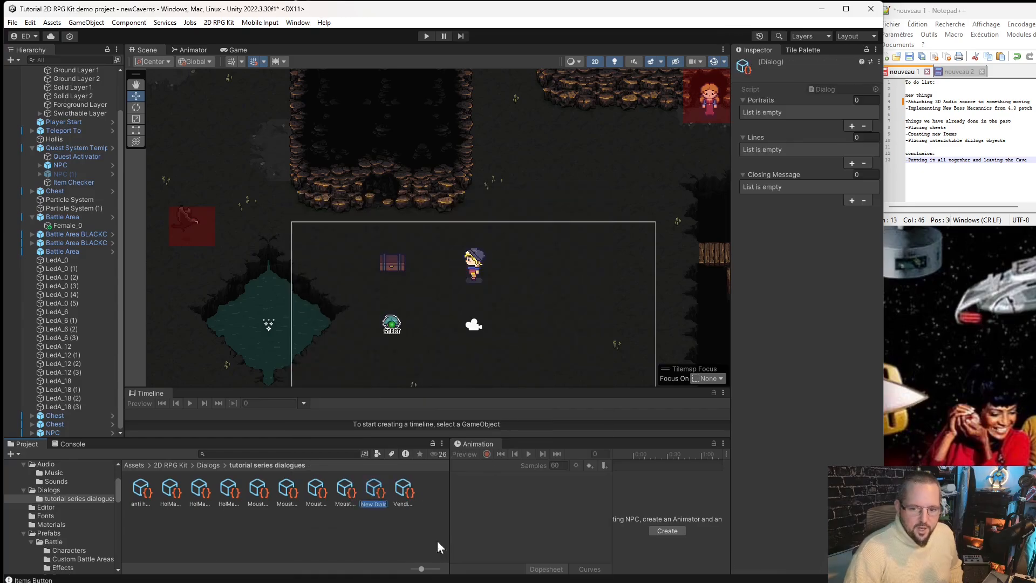
text(ca)
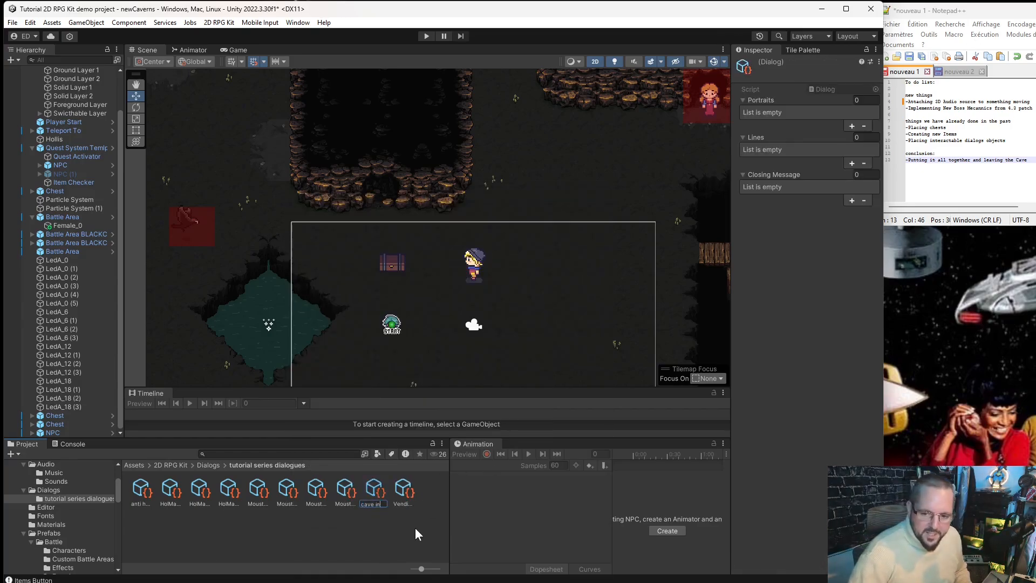
text(ve in)
key(Return)
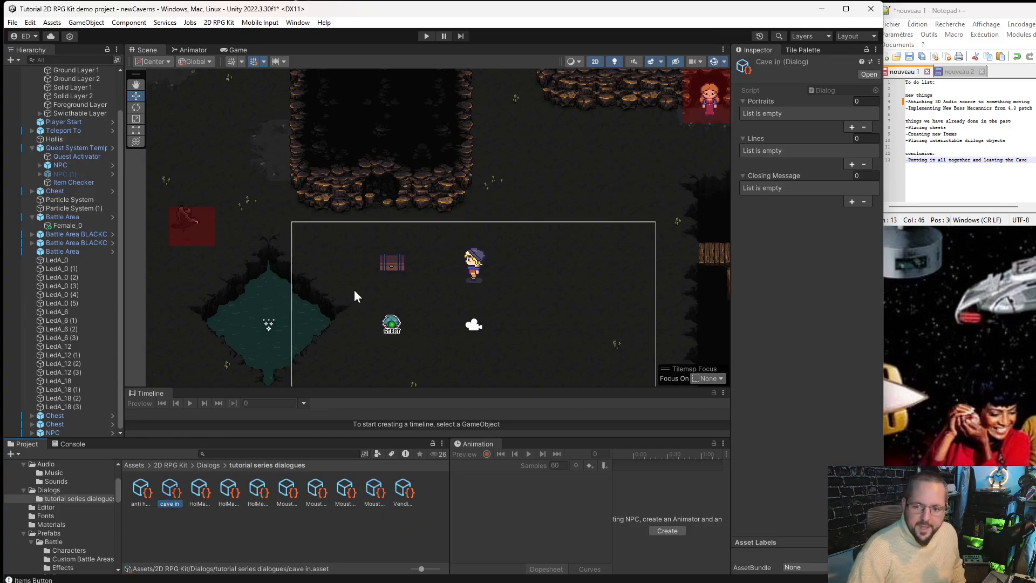
- Assign the "cave in" dialog to the hidden NPC's Dialog Starter and open that dialog's properties
click(381, 197)
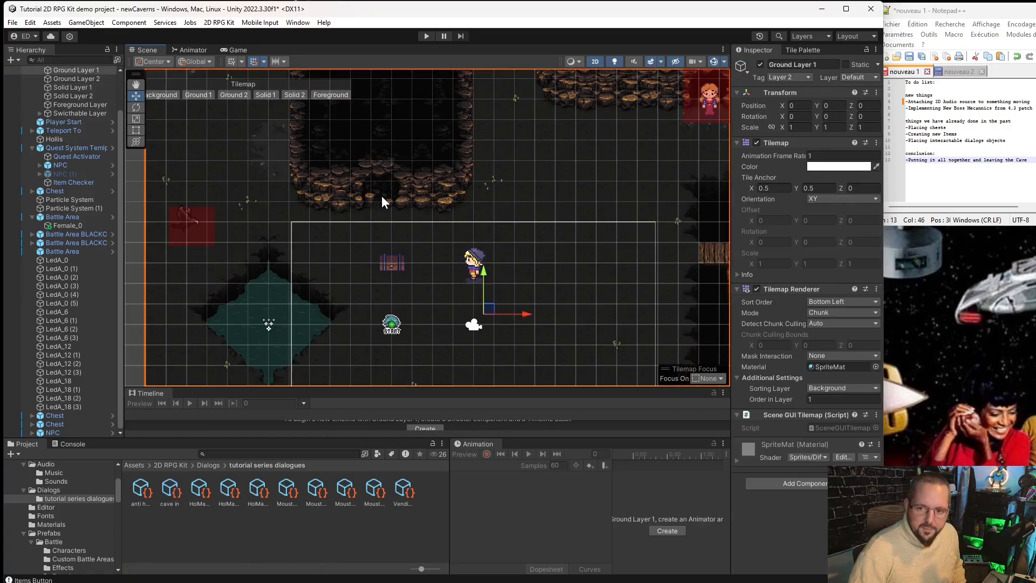
click(382, 197)
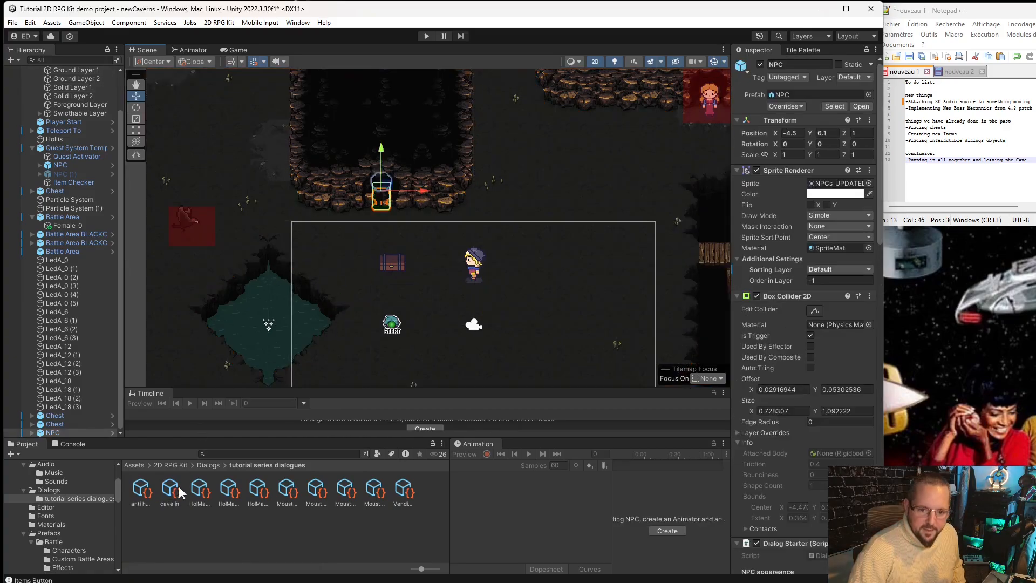
drag(171, 492, 834, 229)
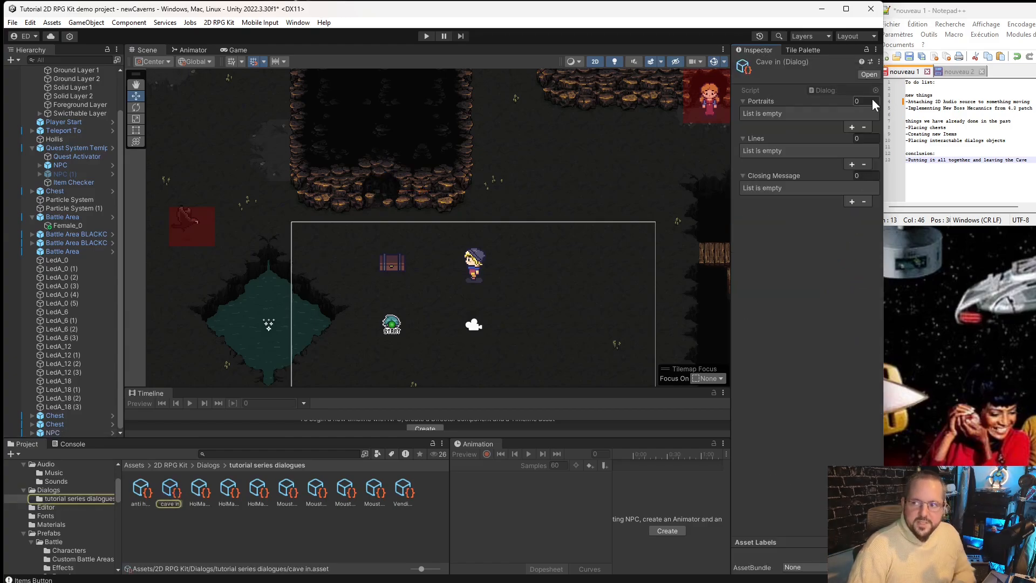
scroll(382, 200, up, 3)
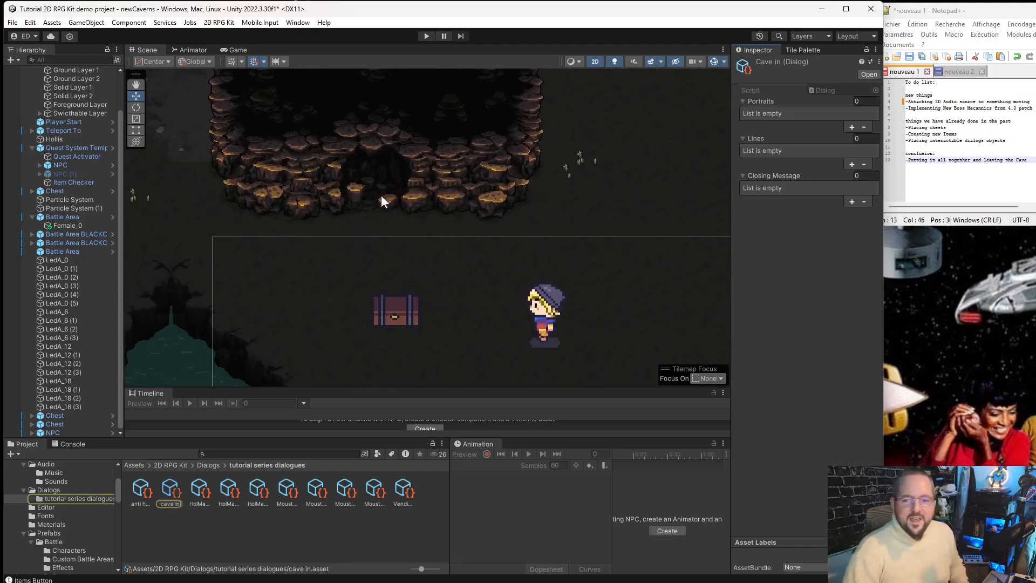
- Capture a screenshot region of the blocked cave opening in the Scene view and paste it into Paint
scroll(381, 200, up, 4)
scroll(486, 177, up, 1)
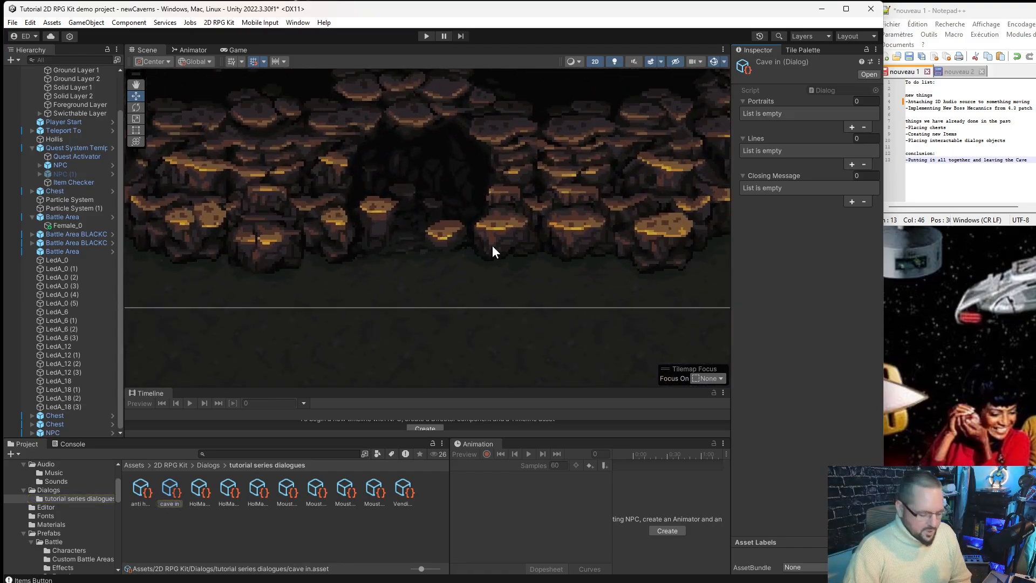
key(super+shift+s)
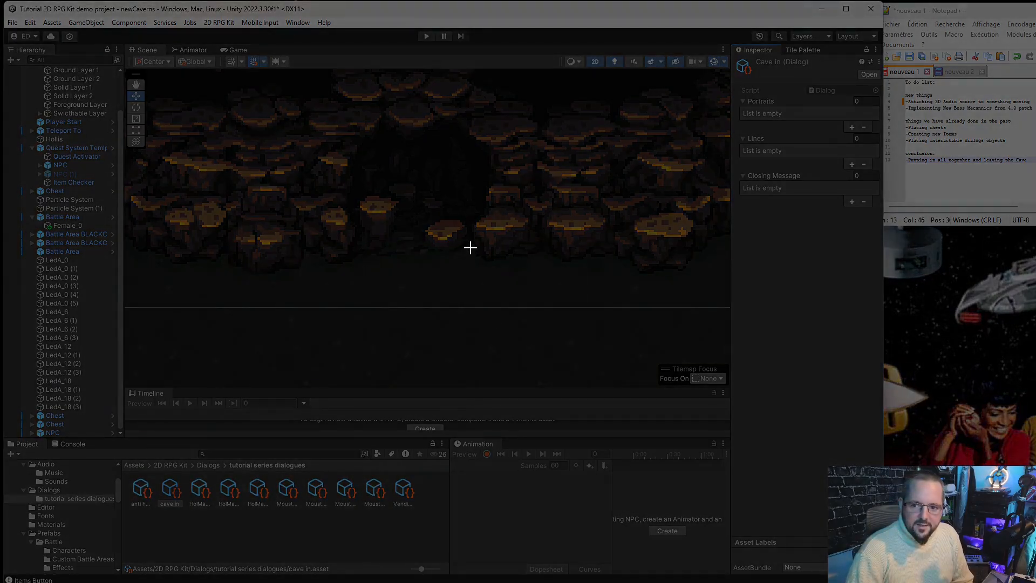
drag(482, 243, 346, 96)
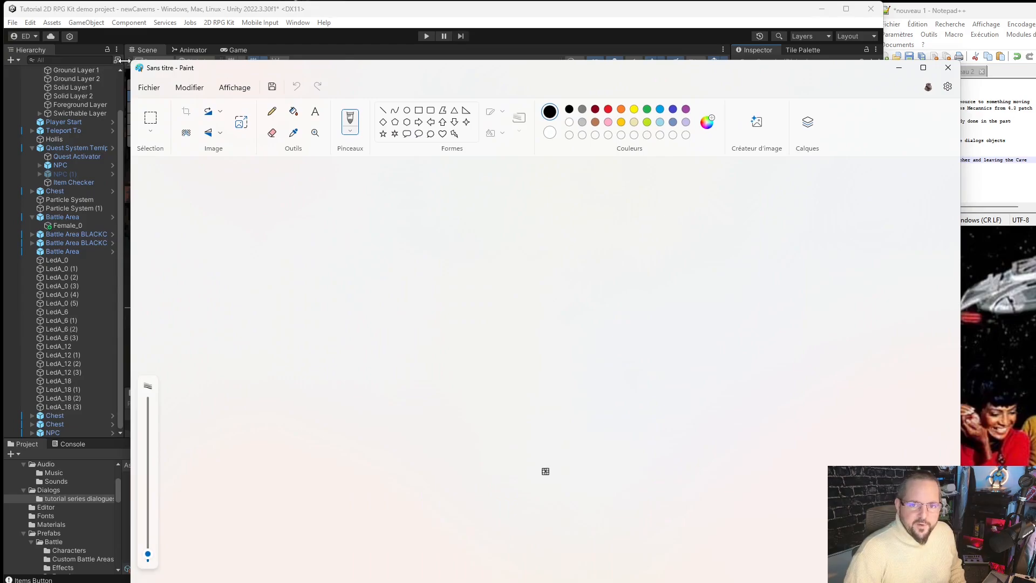
mouse_move(238, 67)
mouse_down()
mouse_move(600, 401)
mouse_move(584, 512)
mouse_move(327, 116)
mouse_up()
key(ctrl+v)
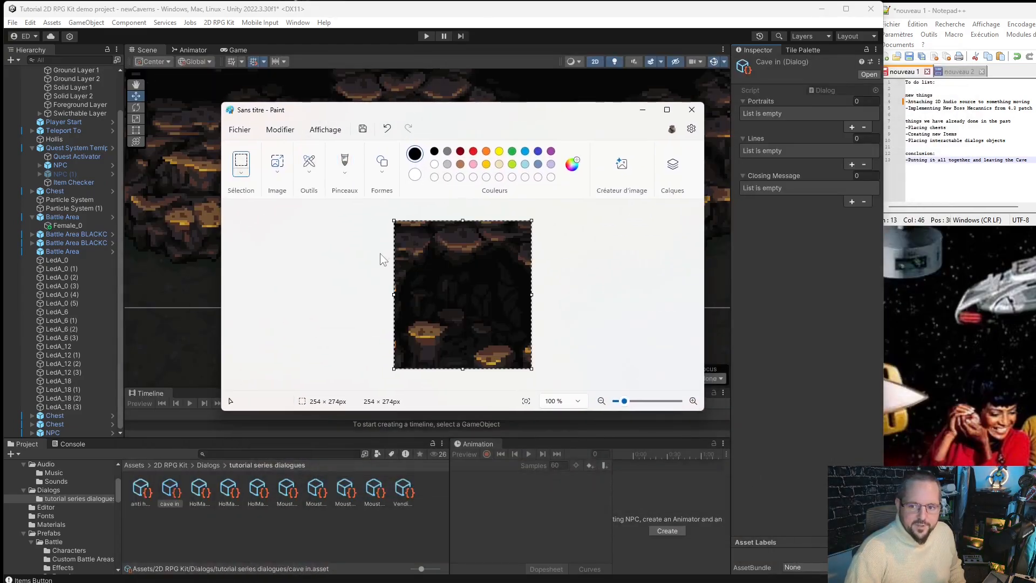
- Save the pasted image as a PNG named "cave in" in the Bureau folder and close Paint
click(240, 129)
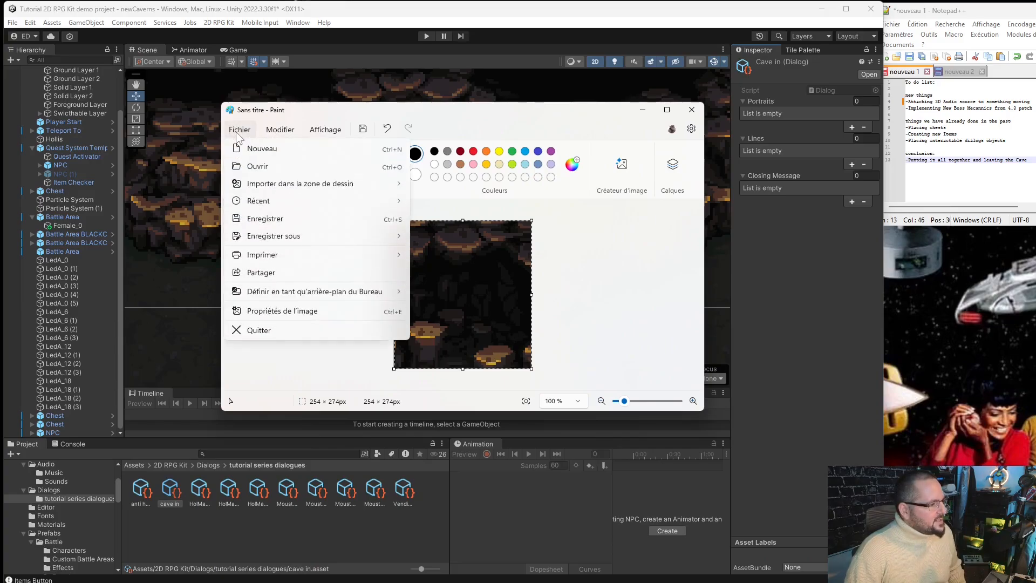
mouse_move(304, 240)
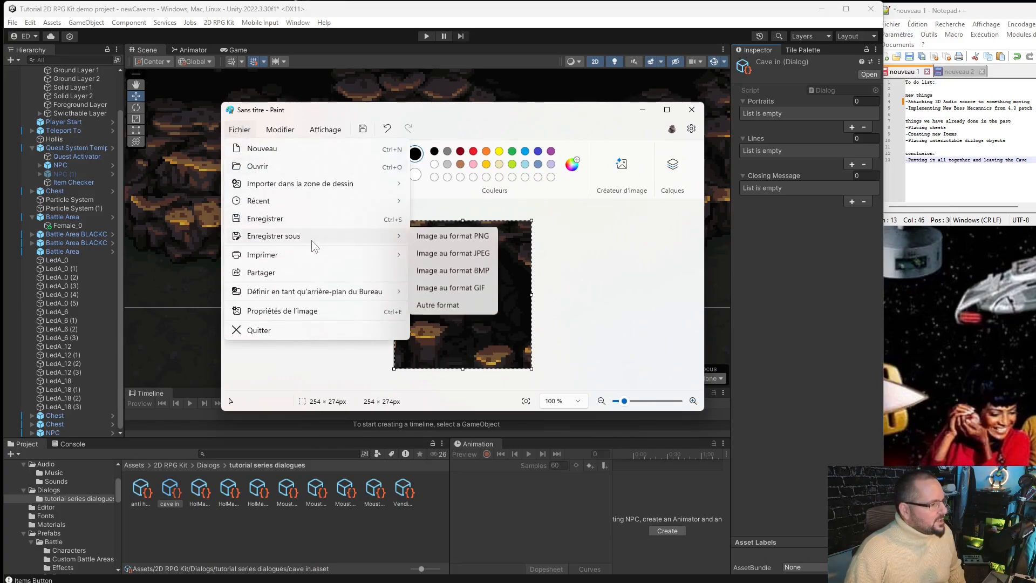
click(468, 242)
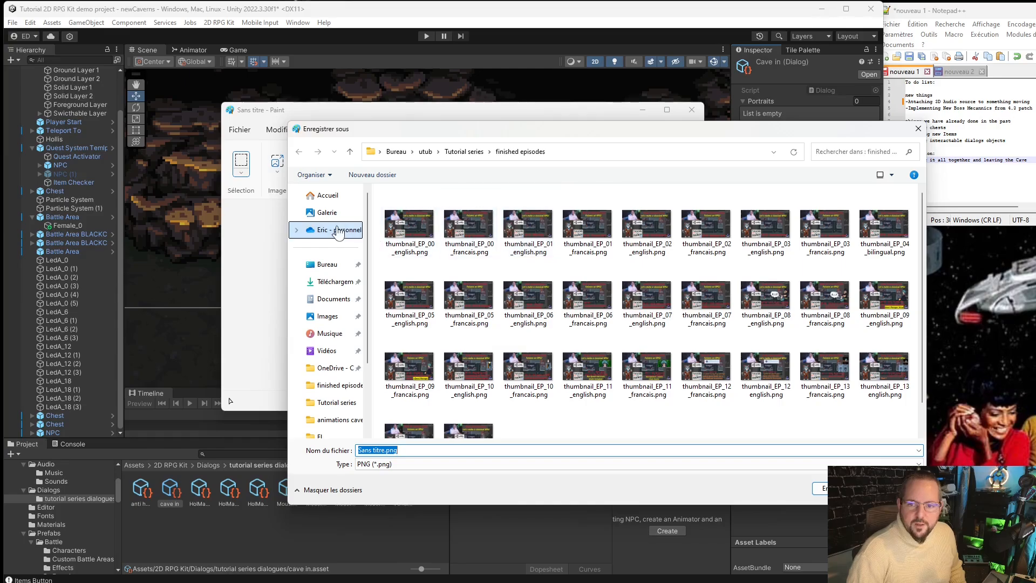
click(327, 265)
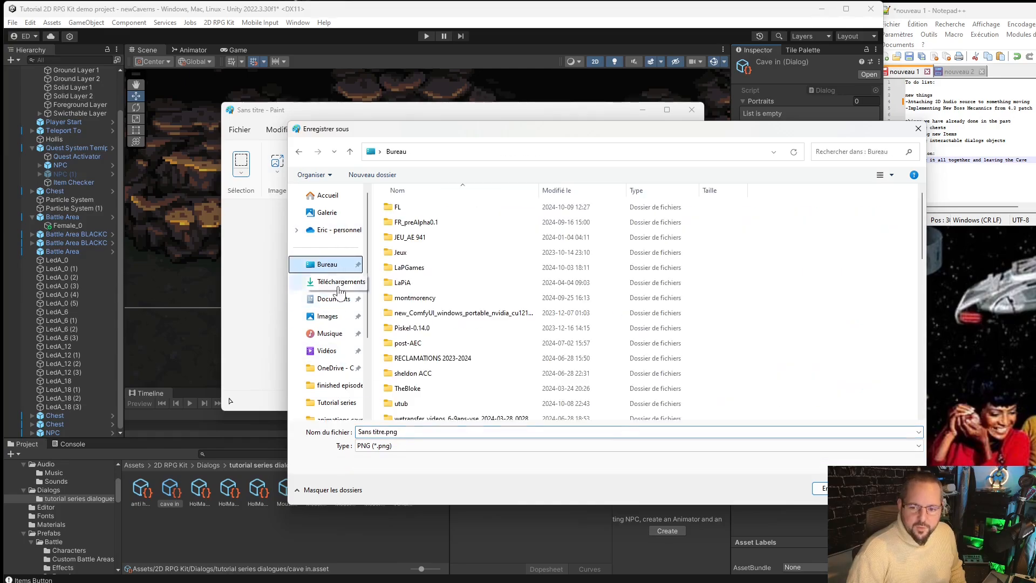
click(396, 432)
text(cave)
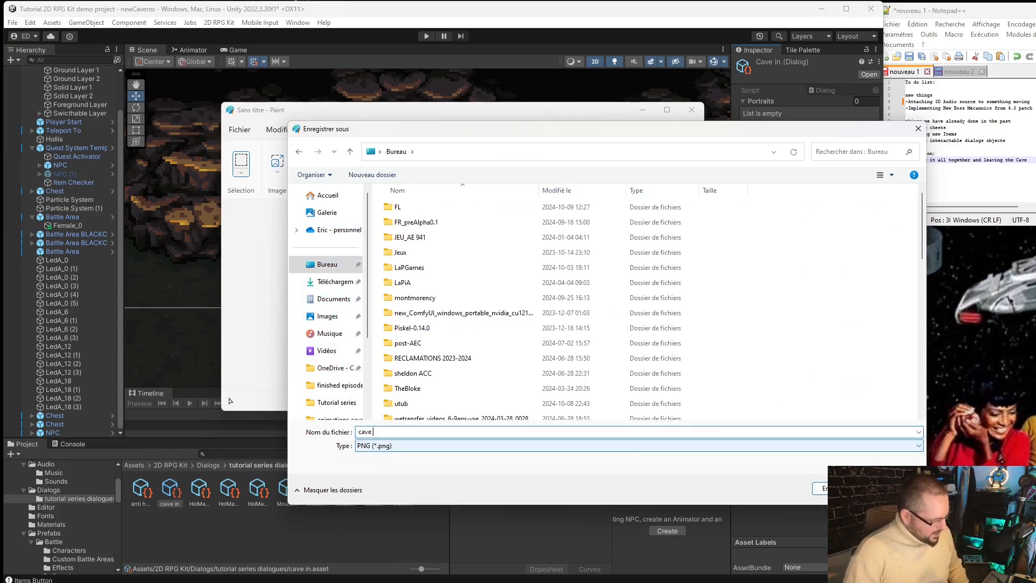
text( in)
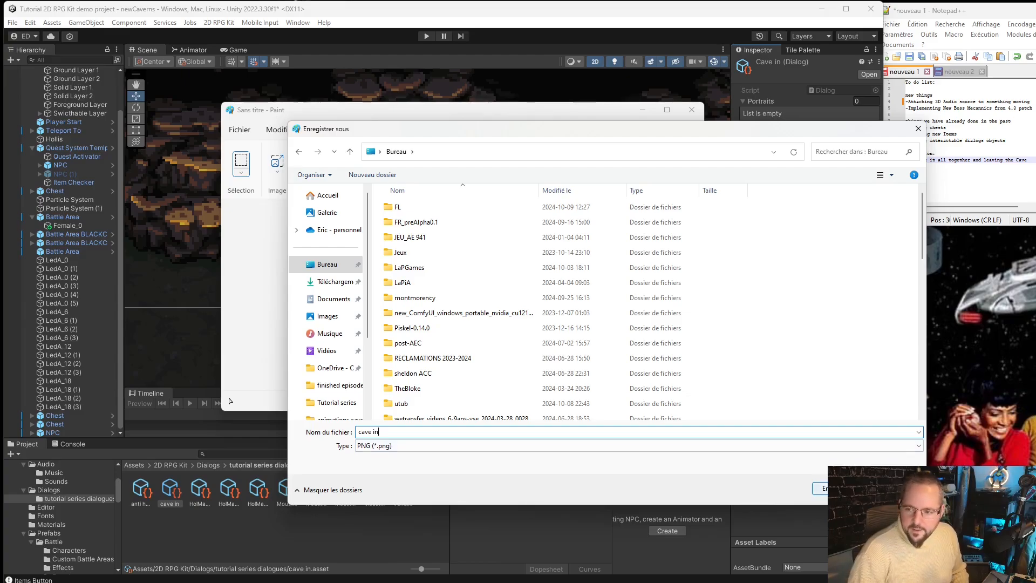
key(Return)
click(692, 110)
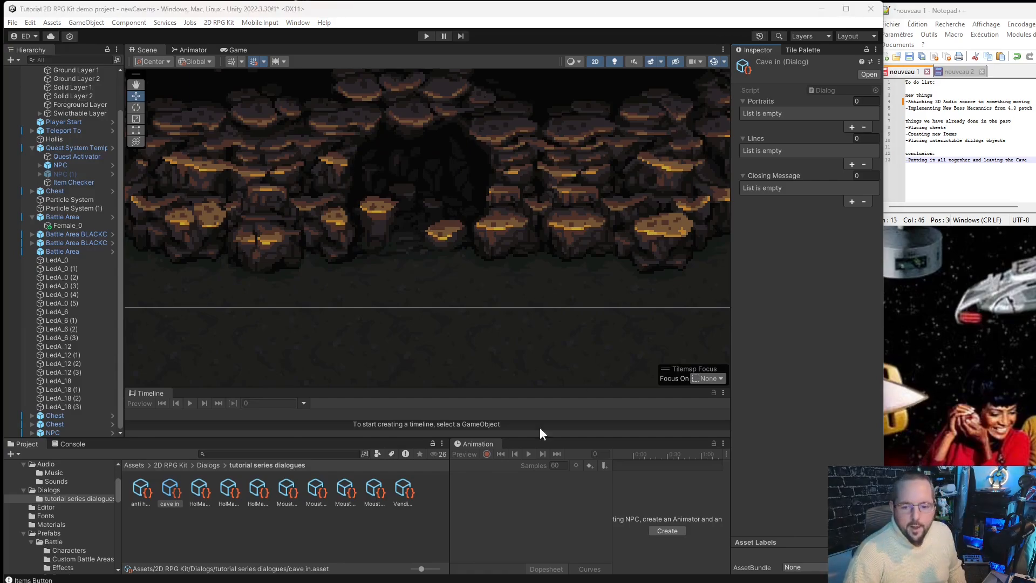
- Import the "cave in" image from the desktop into the Unity project's Sprites folder
scroll(69, 537, down, 3)
scroll(70, 538, down, 3)
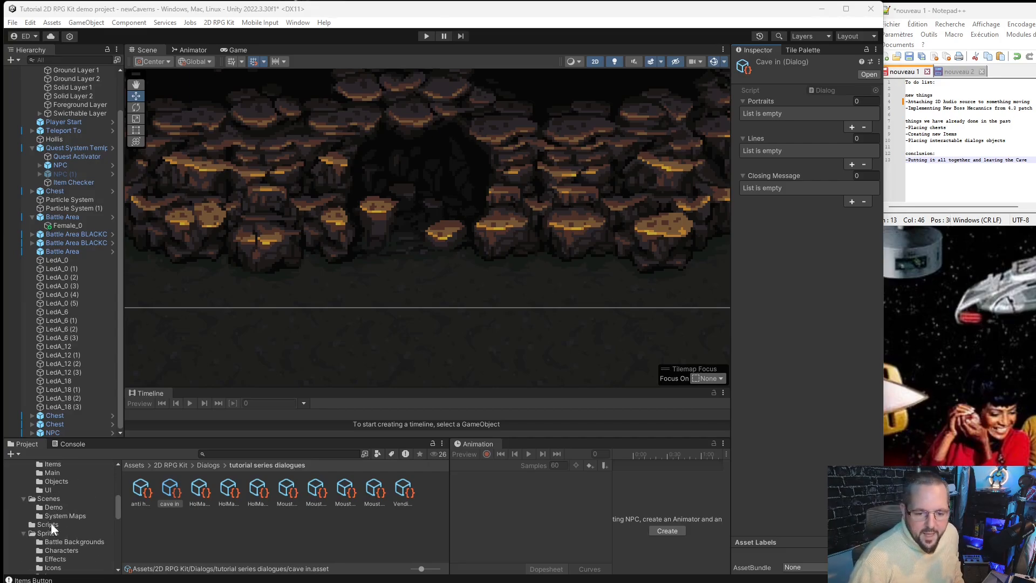
scroll(56, 532, down, 3)
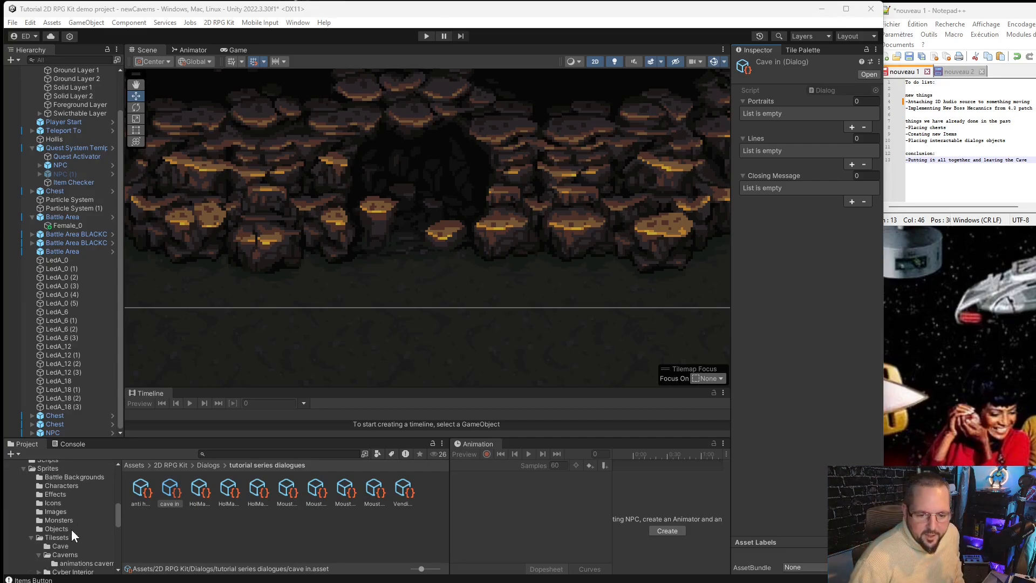
scroll(73, 532, down, 2)
scroll(79, 543, up, 2)
click(47, 468)
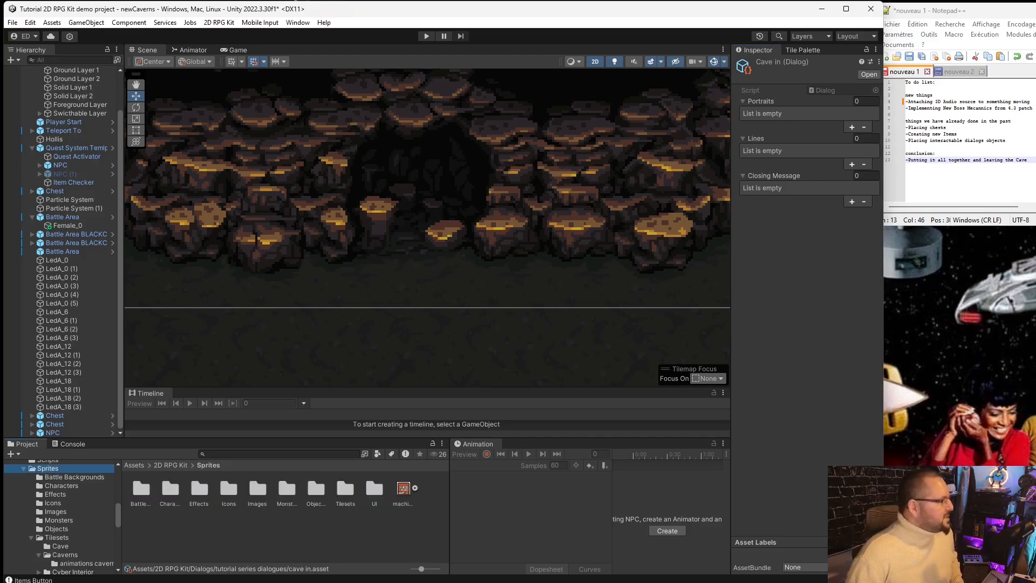
scroll(67, 471, up, 1)
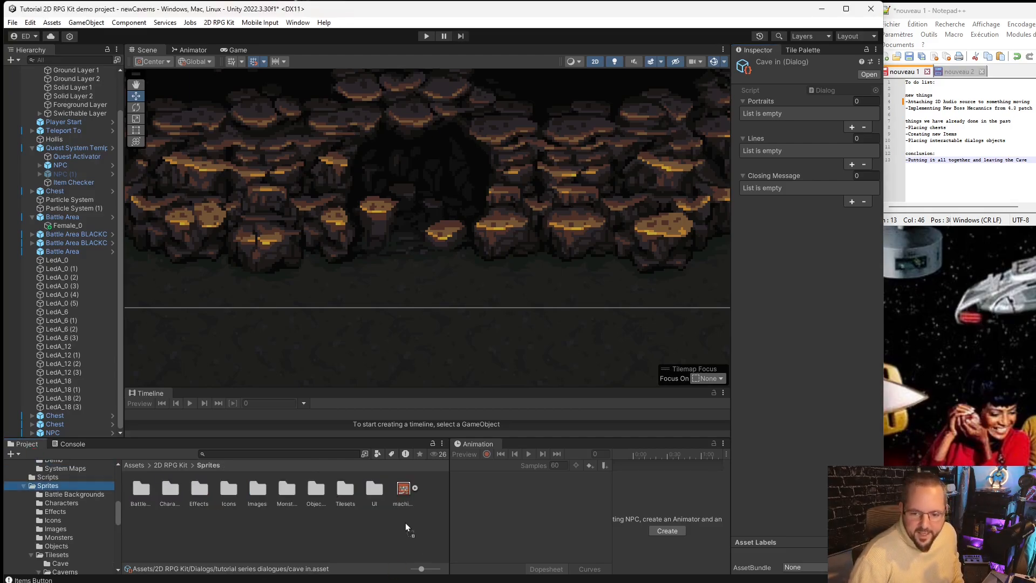
drag(401, 526, 399, 526)
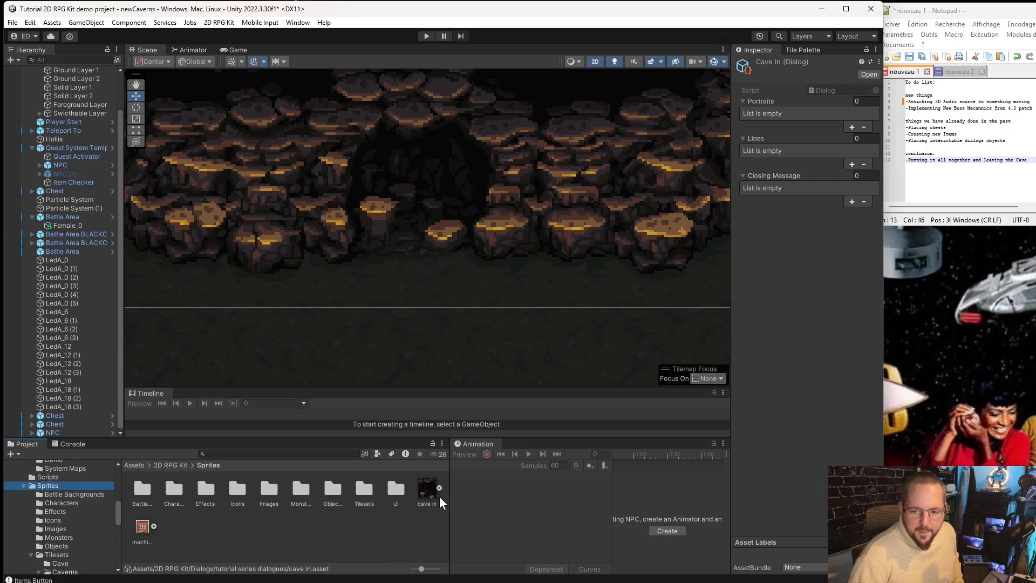
- Set the "cave in" texture to 16 pixels per unit, Point (no filter) filtering and no compression, and apply the import settings
click(816, 134)
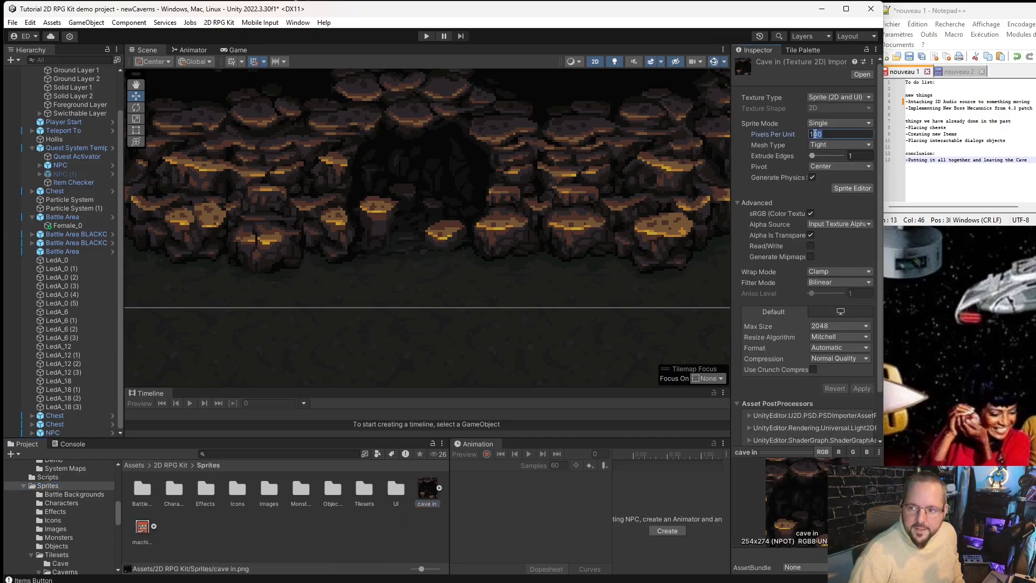
text(16)
key(Return)
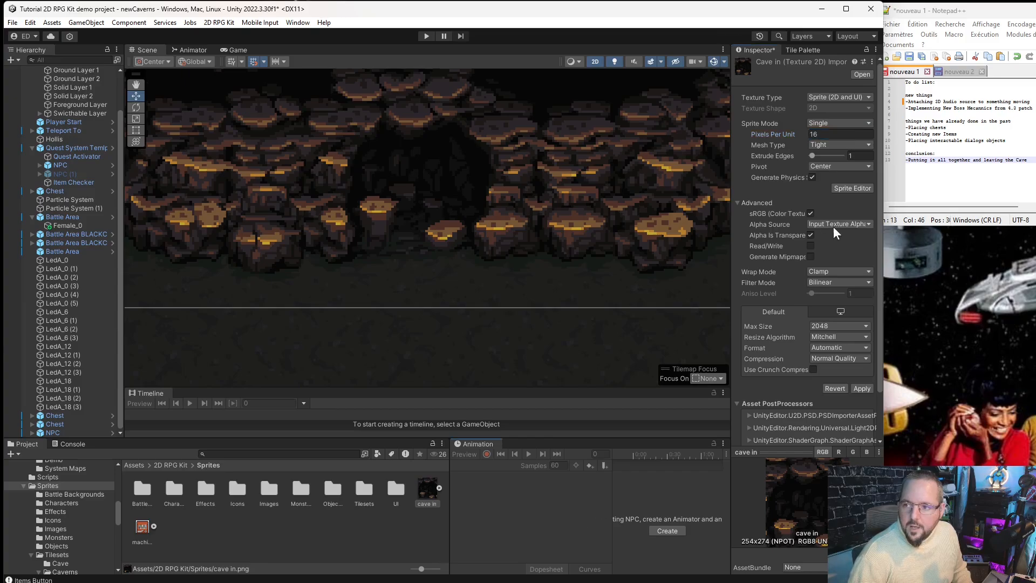
click(834, 282)
click(840, 294)
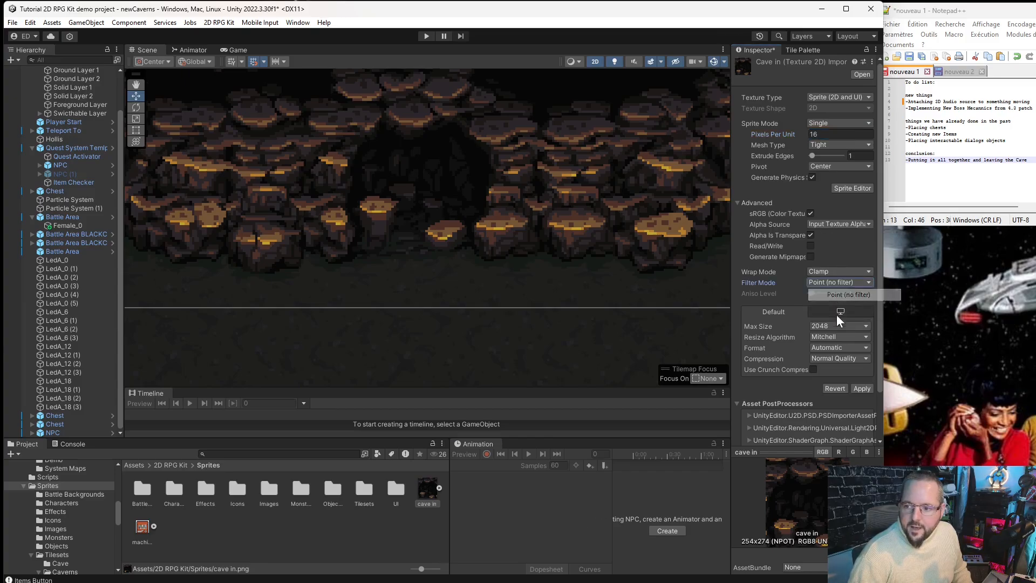
click(829, 359)
click(836, 371)
click(863, 378)
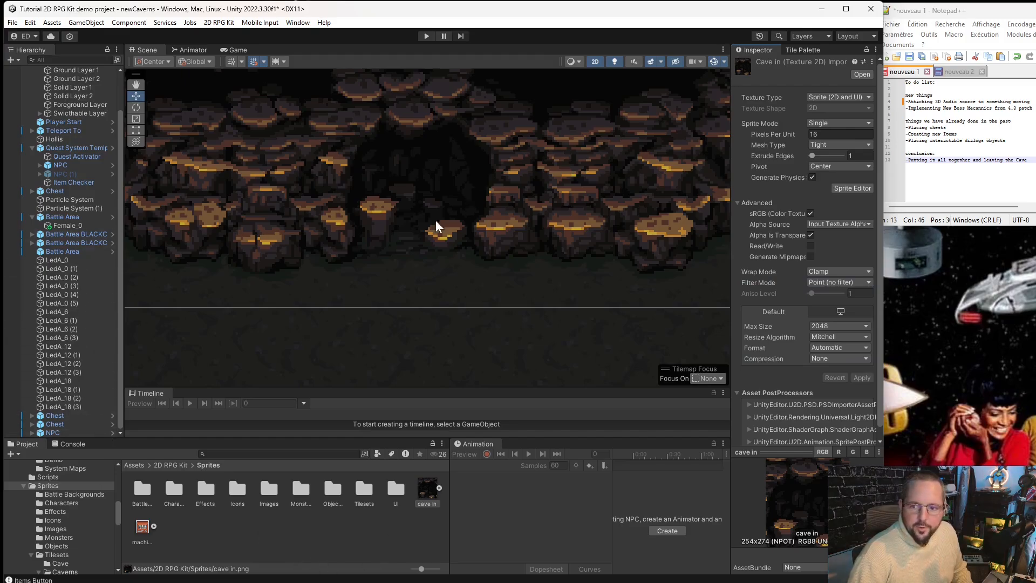
- Open the "cave in" dialog from the hidden NPC's Dialog Starter and show the Sprites folder contents alongside it
click(419, 214)
click(419, 213)
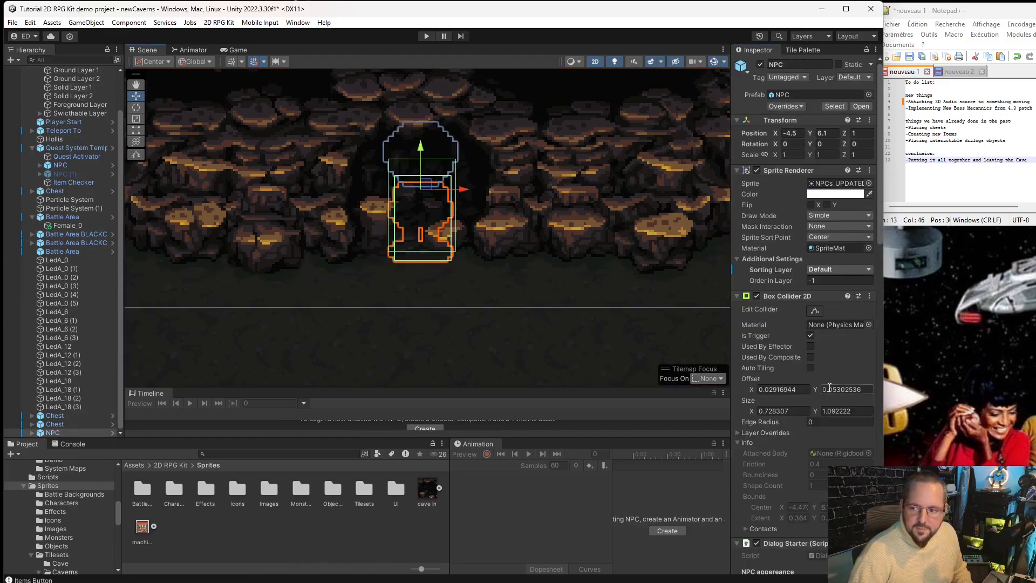
scroll(822, 380, down, 5)
double_click(831, 364)
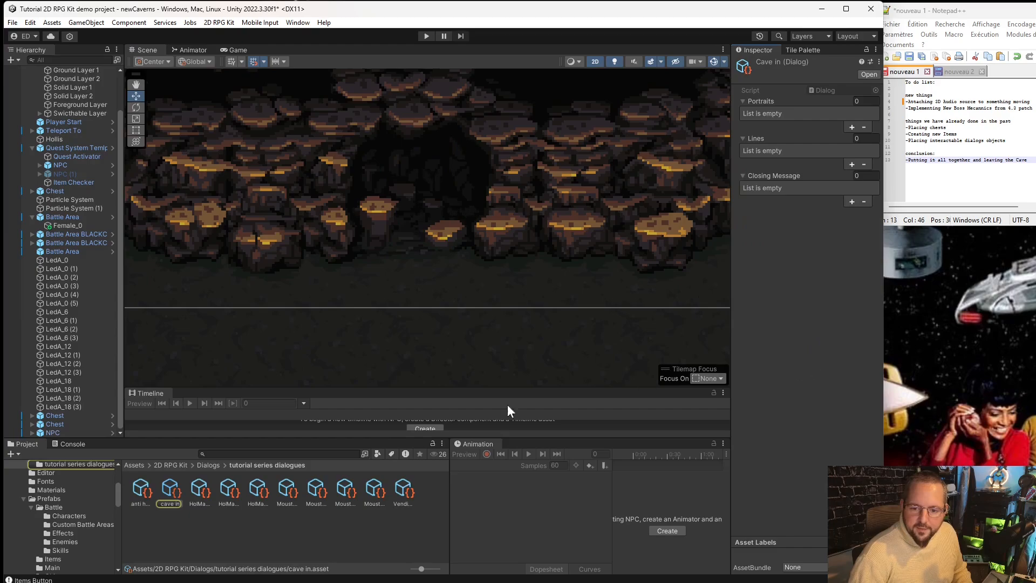
scroll(57, 497, down, 5)
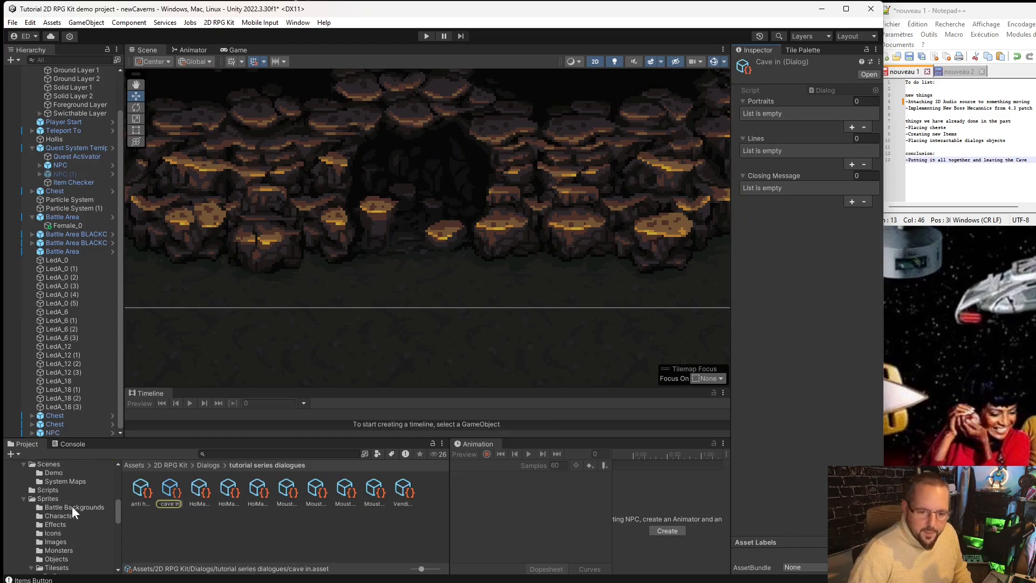
click(64, 499)
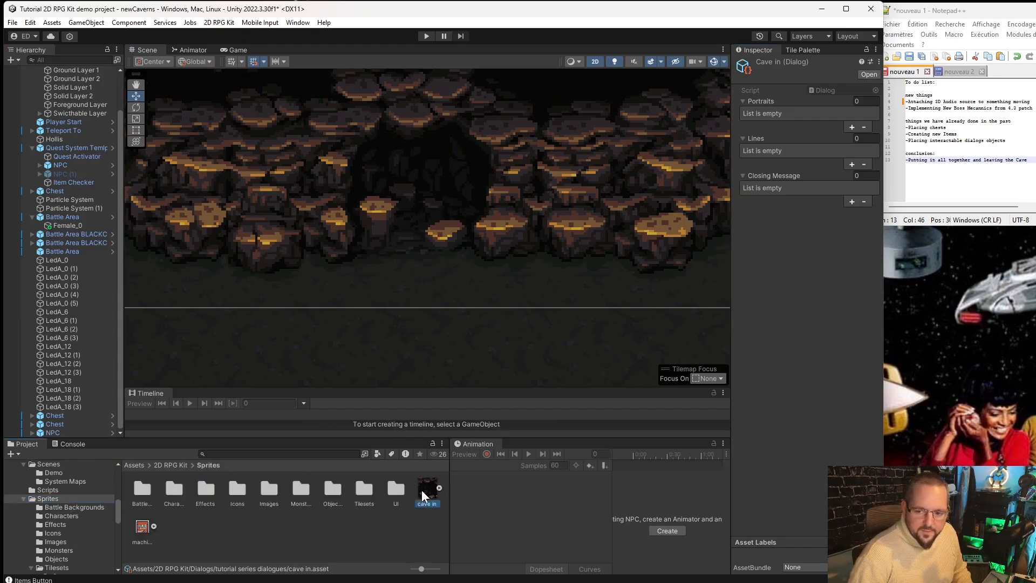
- Set the dialog's Portraits list size to 1 and assign the "cave in" sprite as its portrait
click(860, 101)
text(2)
key(BackSpace)
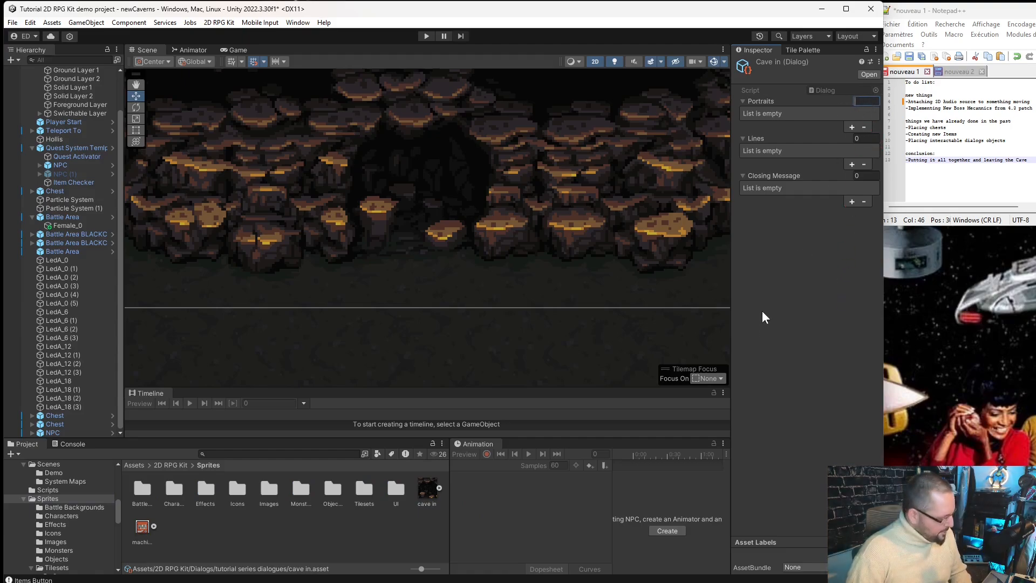
text(1)
key(Return)
drag(429, 496, 831, 112)
- Set the dialog's Lines list size to 3 and enter "//Caved In Exit" as the first line
click(866, 139)
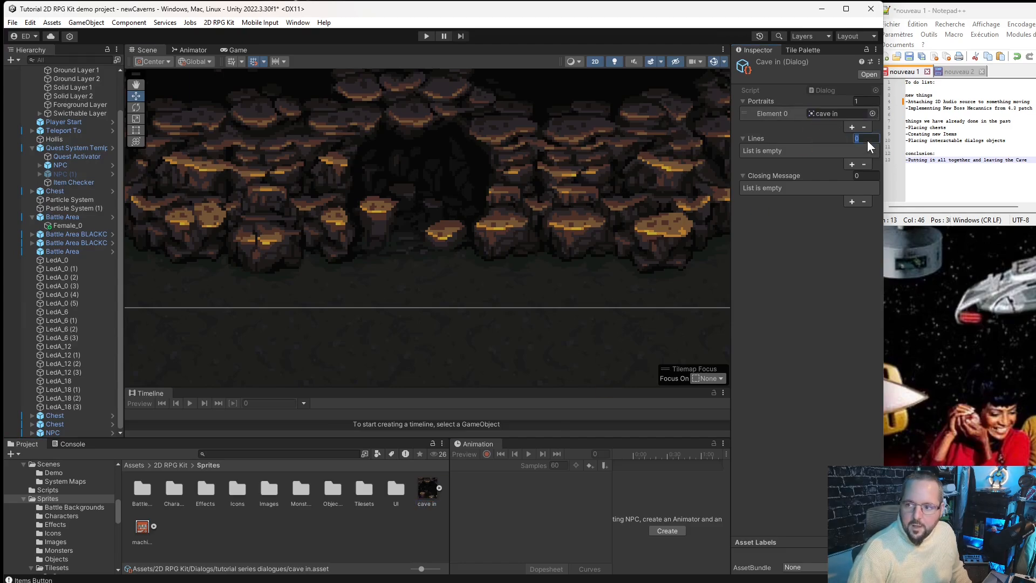
click(806, 302)
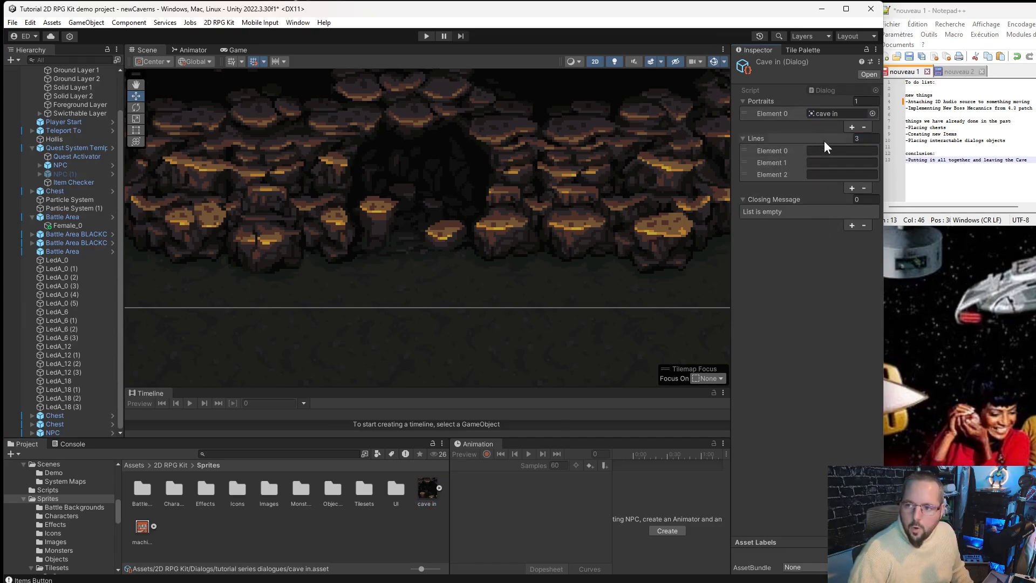
click(824, 150)
text(//)
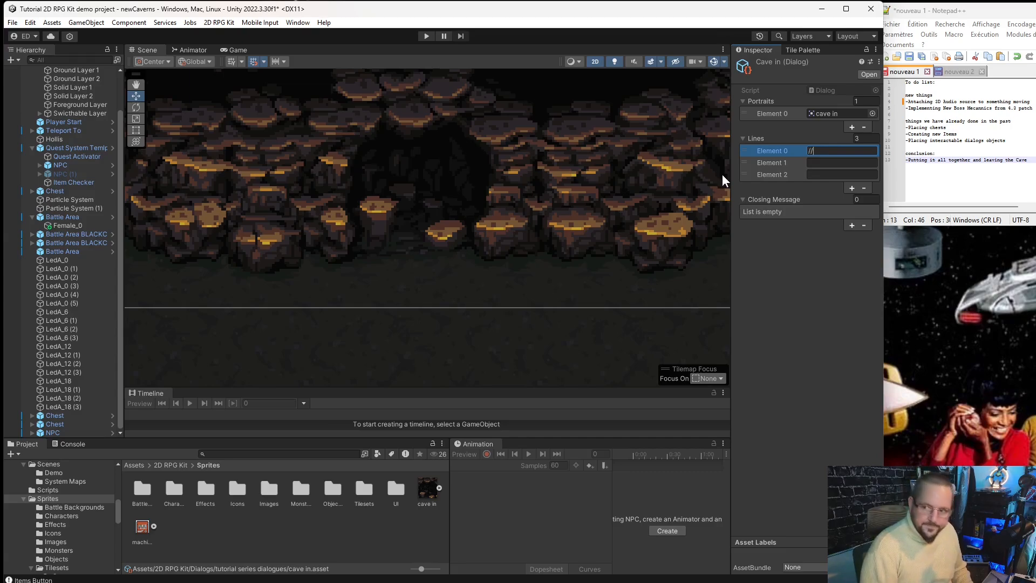
text(Ca)
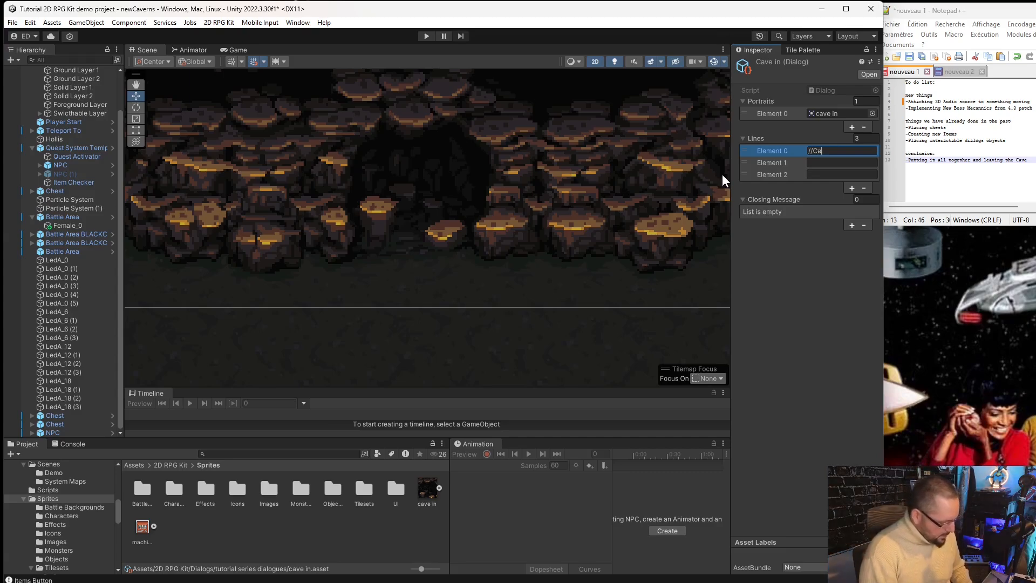
text(ved )
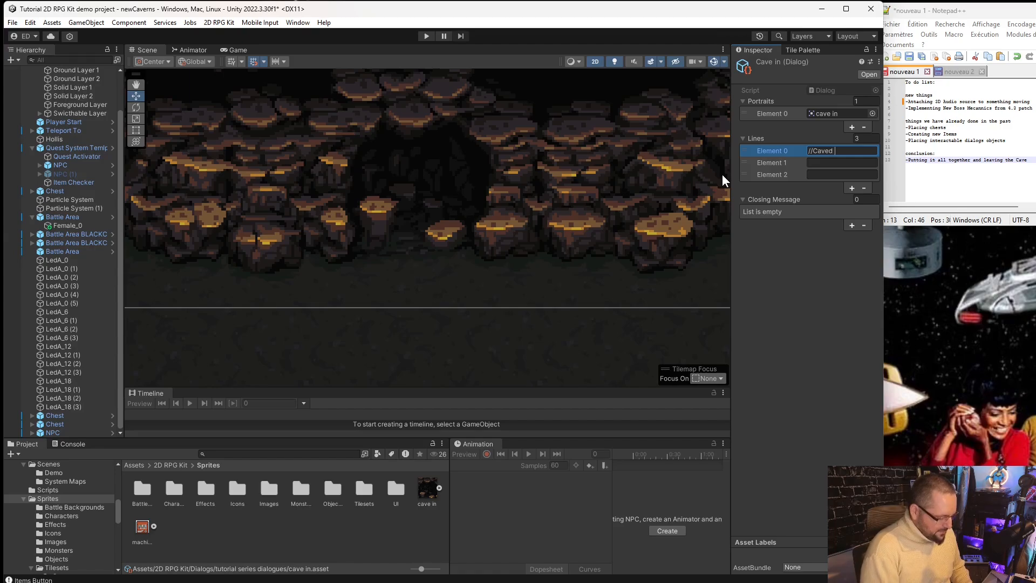
text(In Exit)
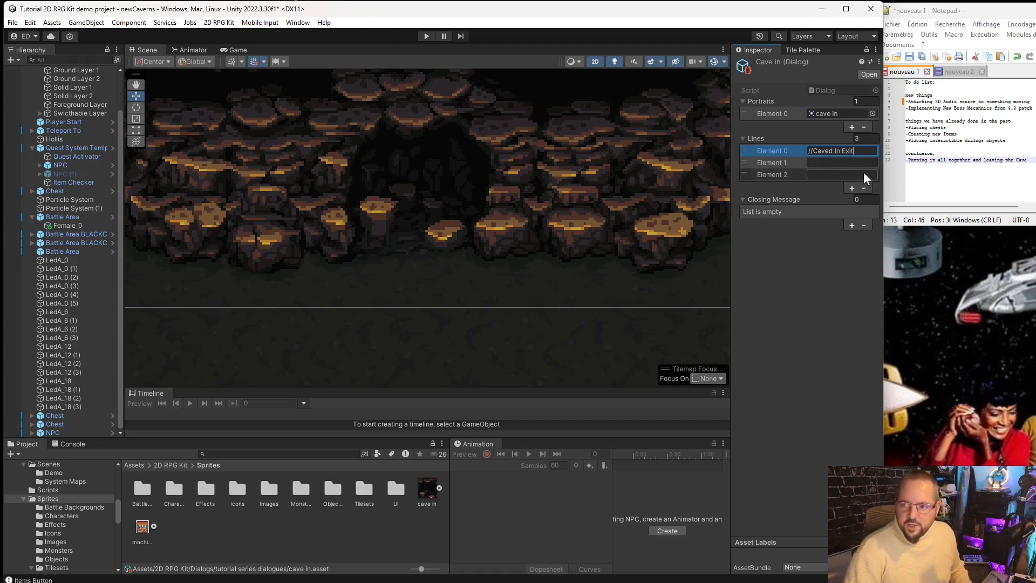
- Enter "**0" as the dialog's second line and "Le chemin est bloqué..." as the third
click(835, 163)
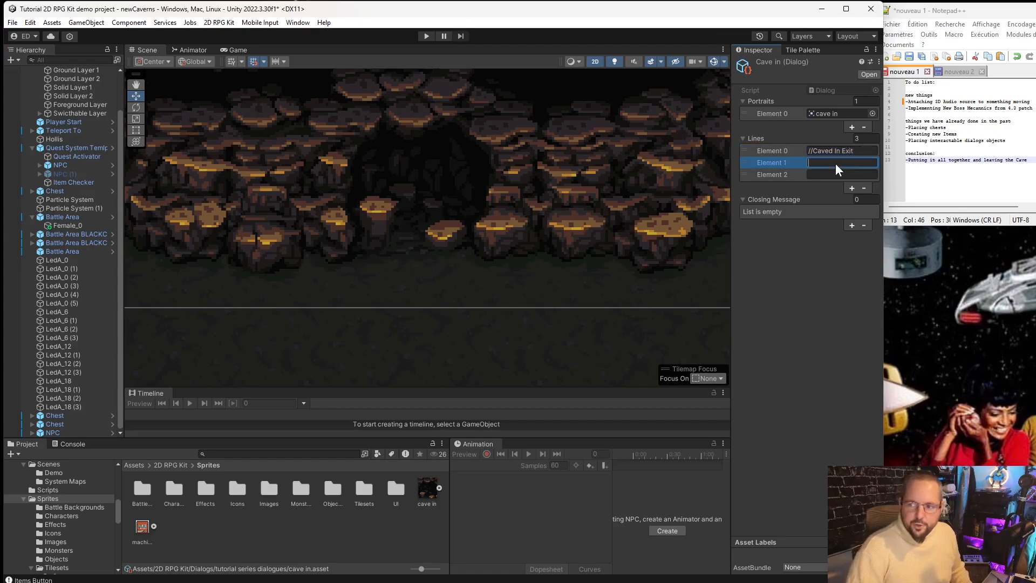
text(**0)
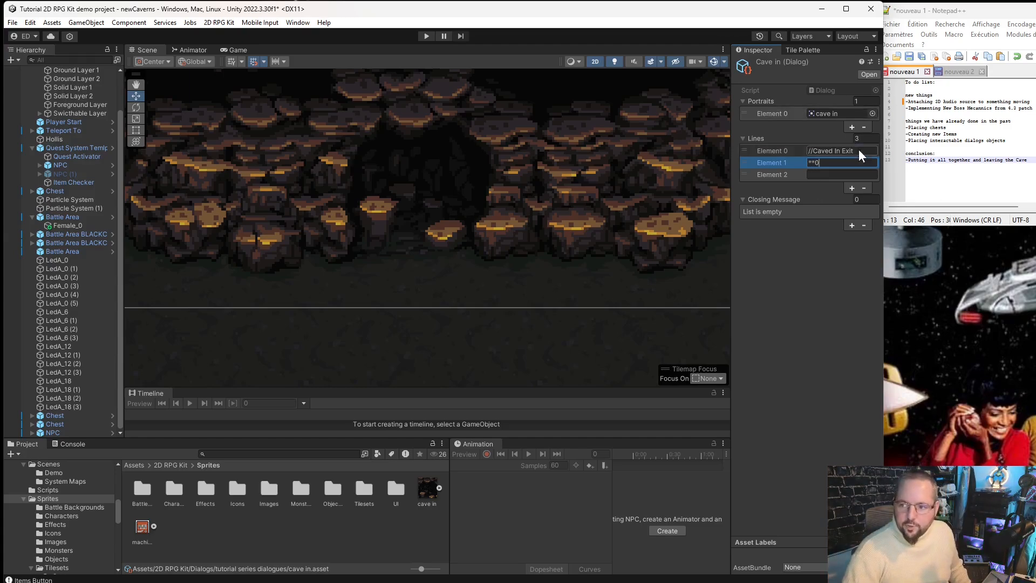
click(835, 172)
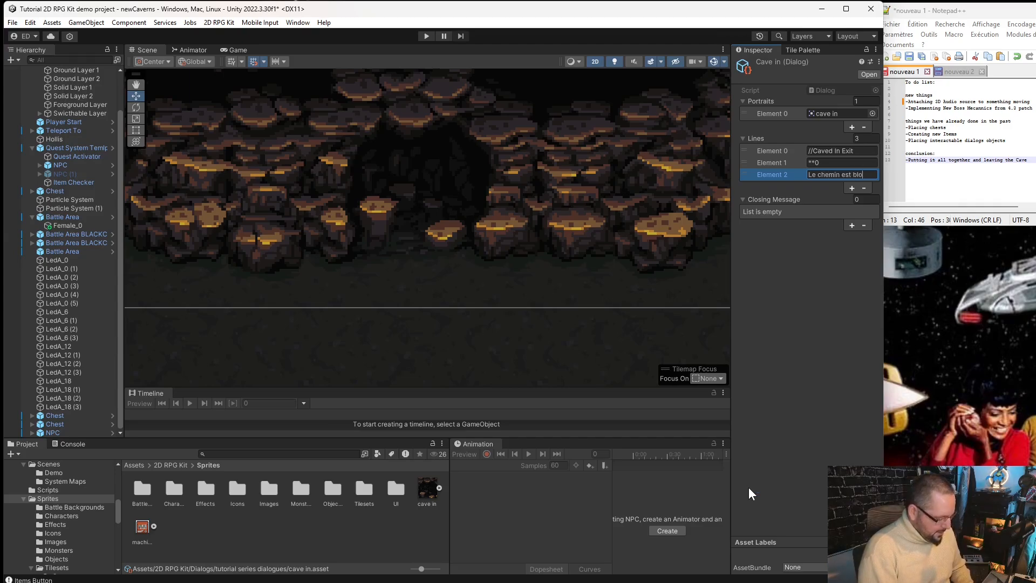
text(é...)
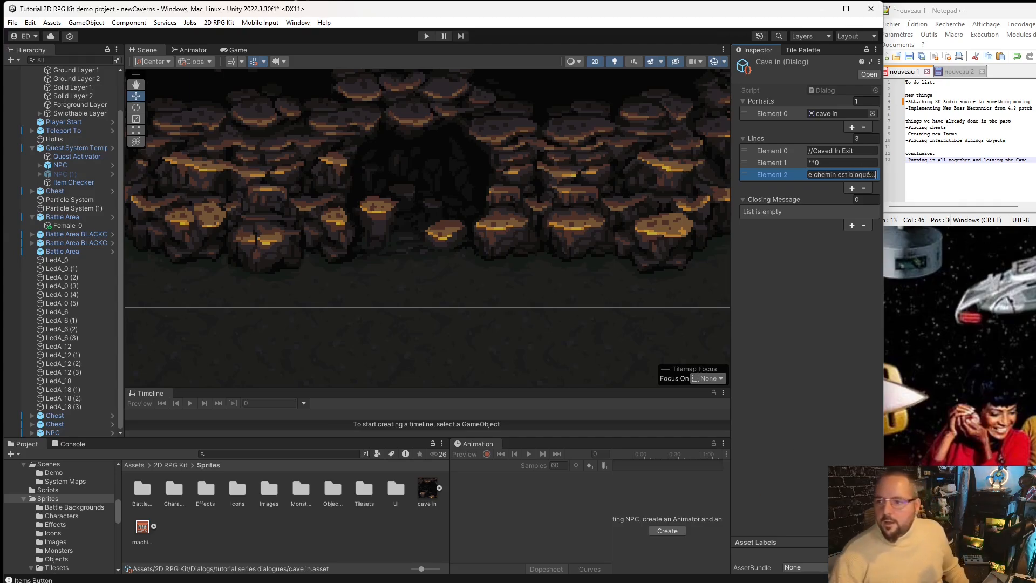
- Play-test the scene by walking the character past the chest to the blocked cave exit and triggering its dialog
click(802, 285)
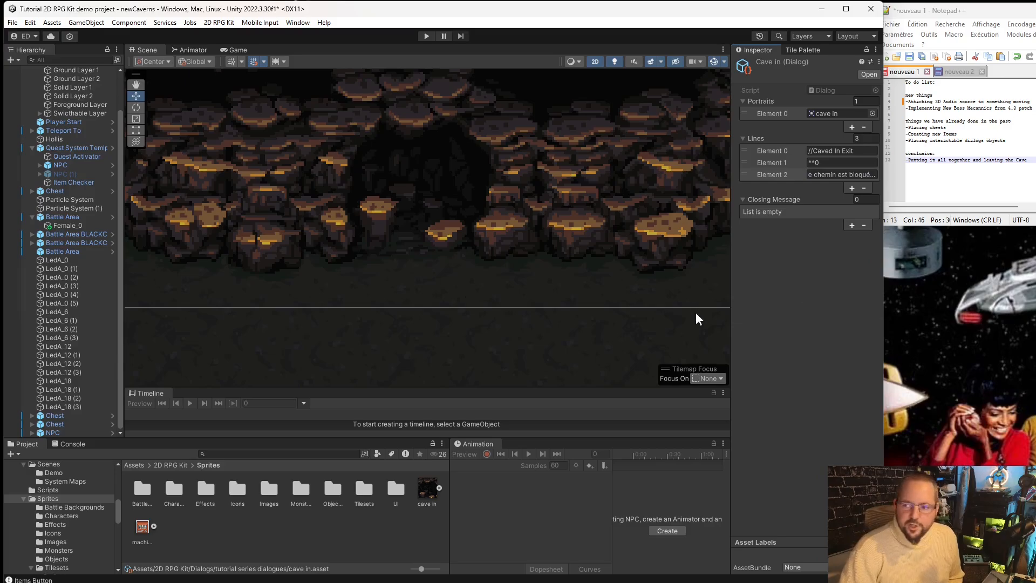
click(537, 266)
scroll(429, 247, down, 10)
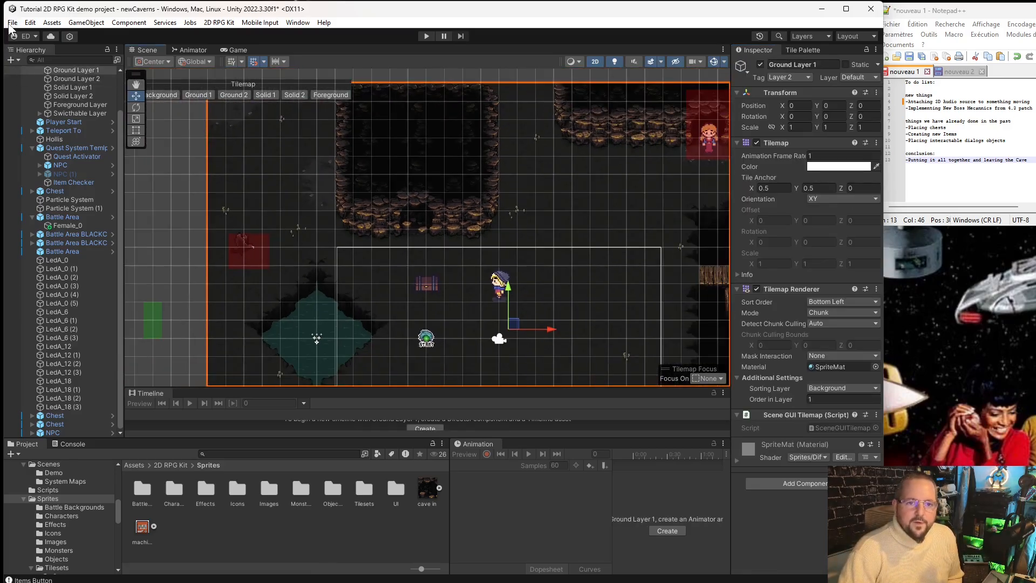
click(426, 38)
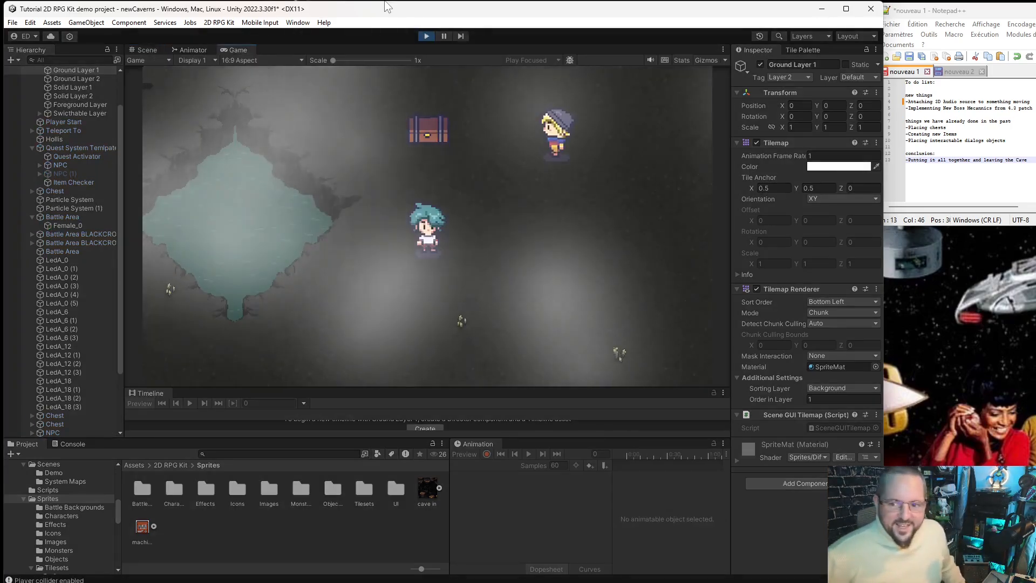
key(Left)
key(Right)
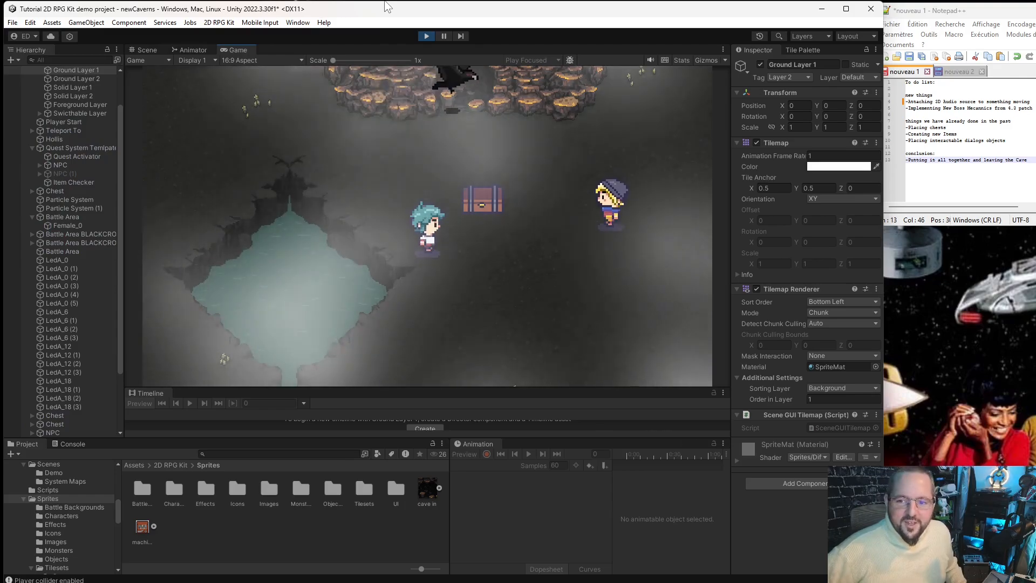
key(Up)
key(Right)
key(Up)
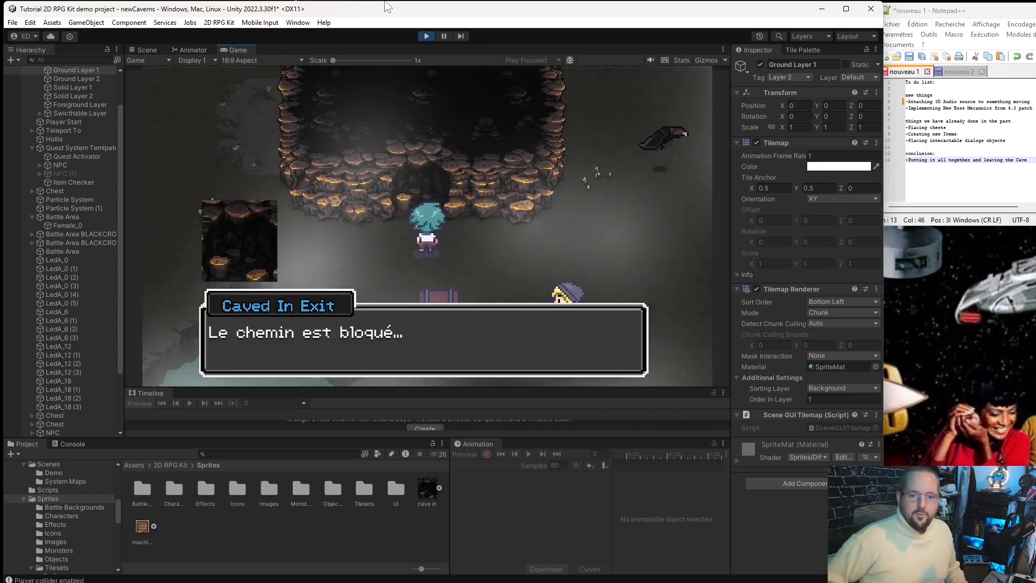
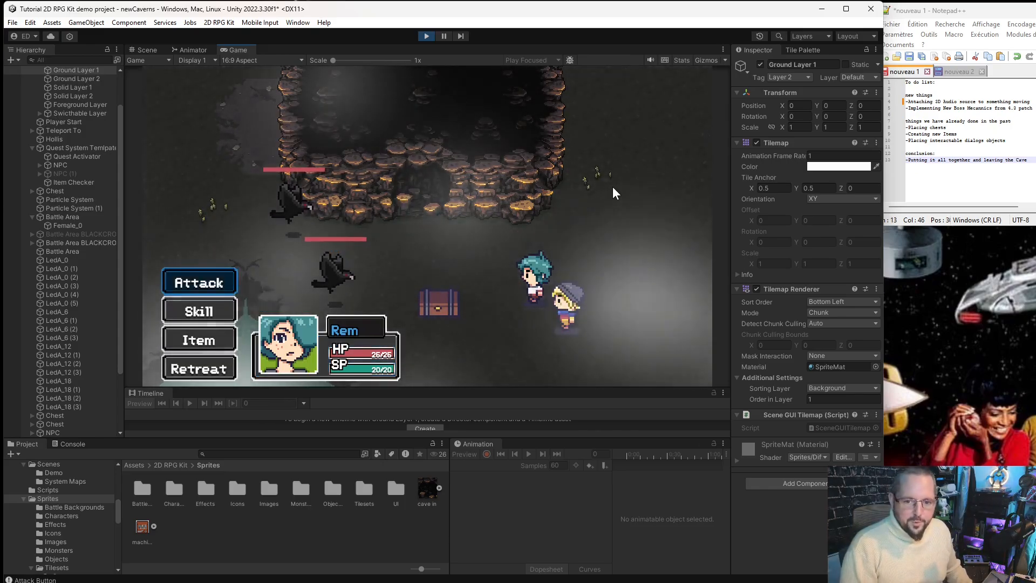
- Cycle through the battle commands during the crow fight and end the play test
key(Down)
key(Down)
key(Down)
key(Up)
key(Up)
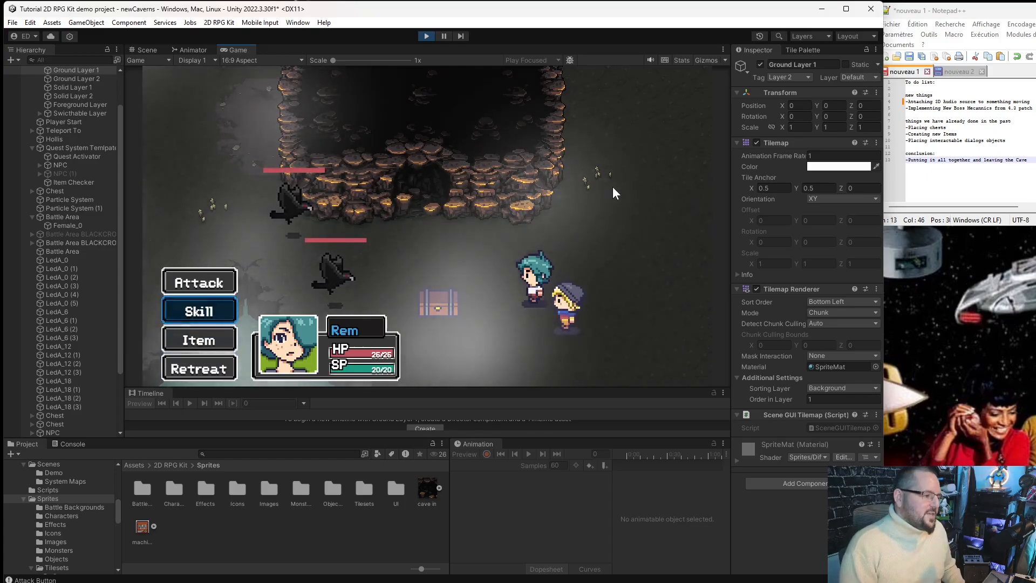
key(Down)
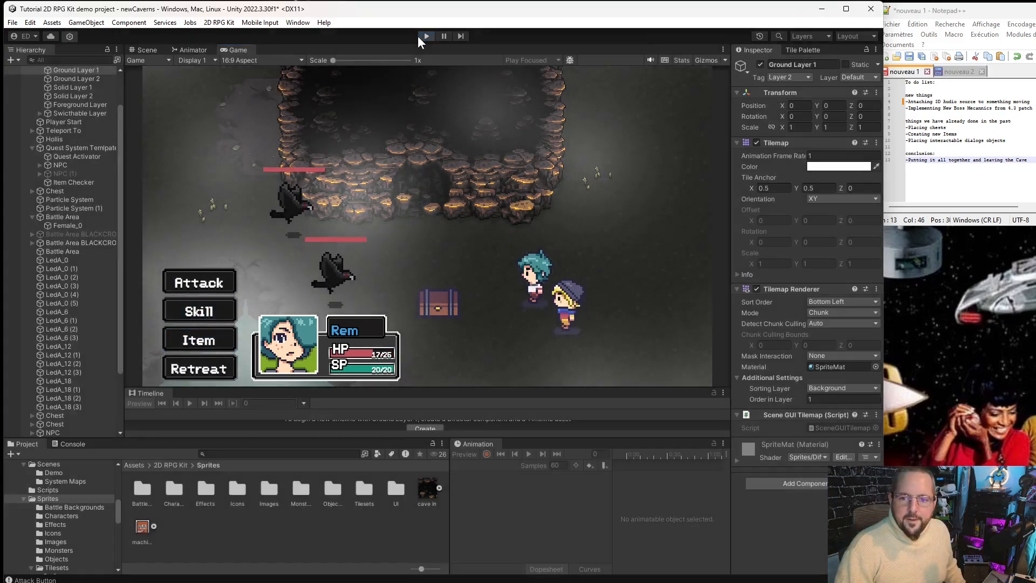
click(424, 35)
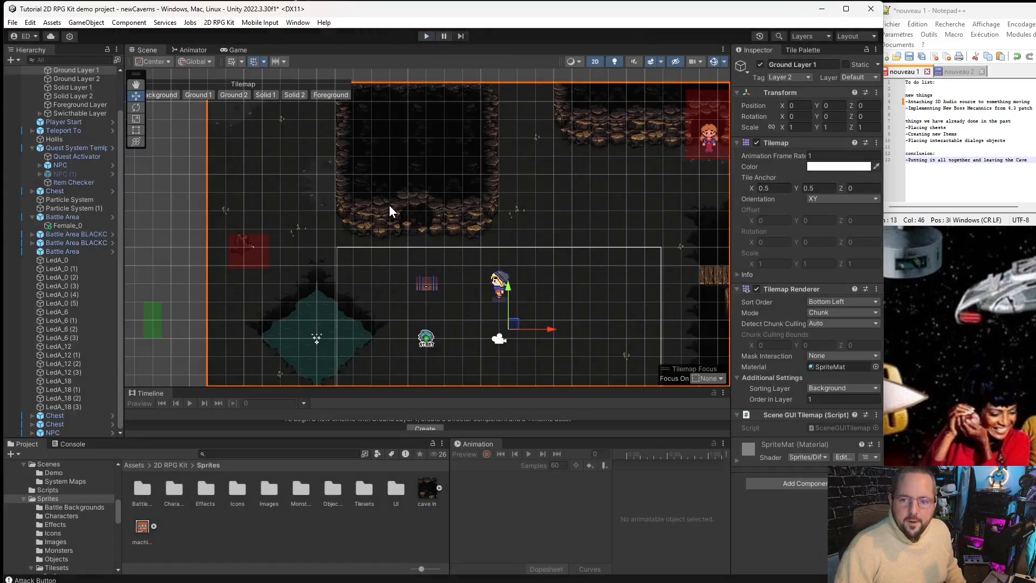
- Examine the hidden NPC at the caved-in exit and the overall layout of the cave map
click(414, 224)
scroll(421, 222, down, 4)
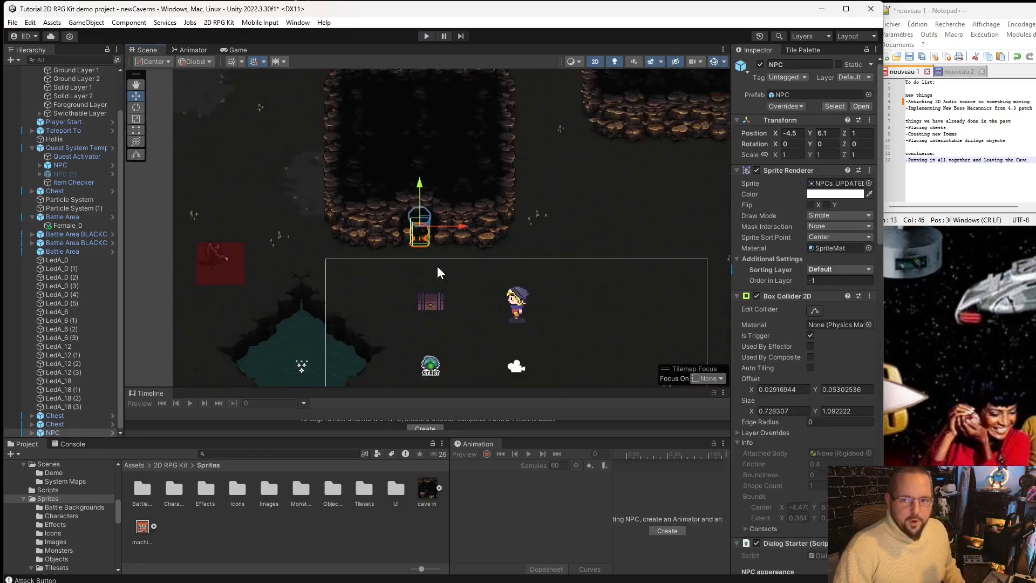
click(460, 289)
middle_drag(496, 329, 394, 239)
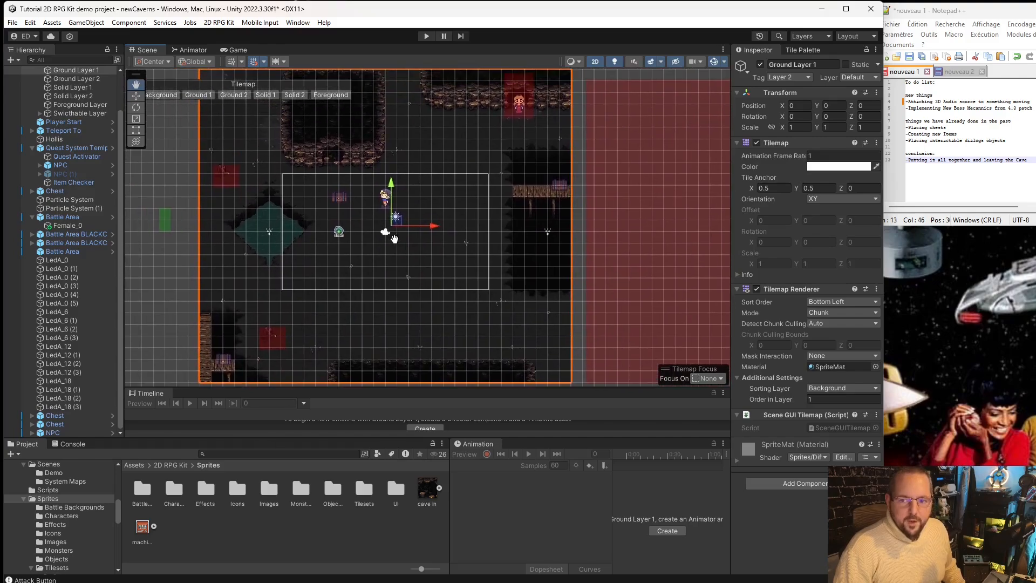
click(170, 279)
scroll(404, 208, up, 8)
scroll(395, 188, down, 7)
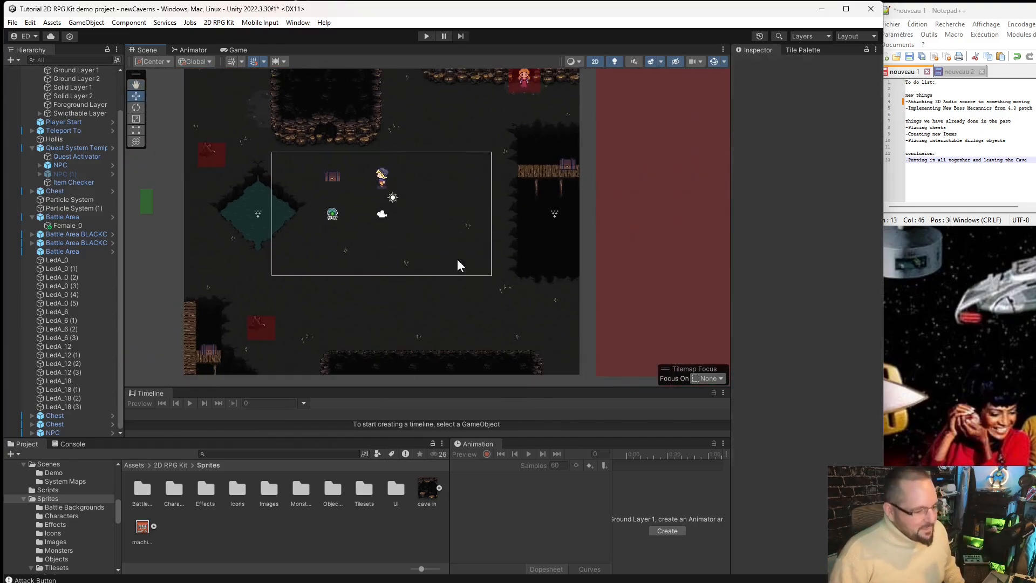
scroll(313, 230, down, 4)
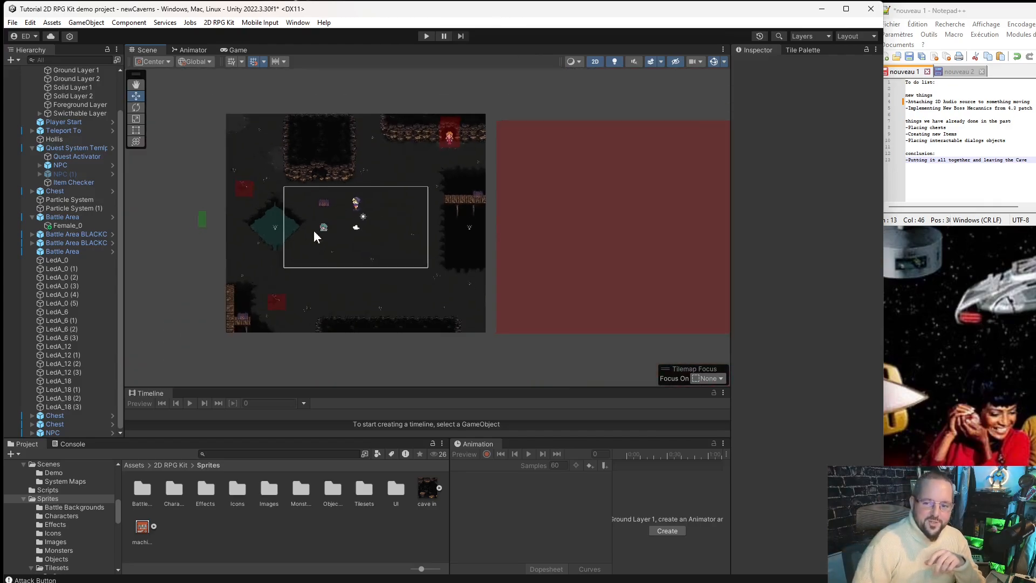
scroll(310, 226, up, 2)
scroll(310, 226, up, 1)
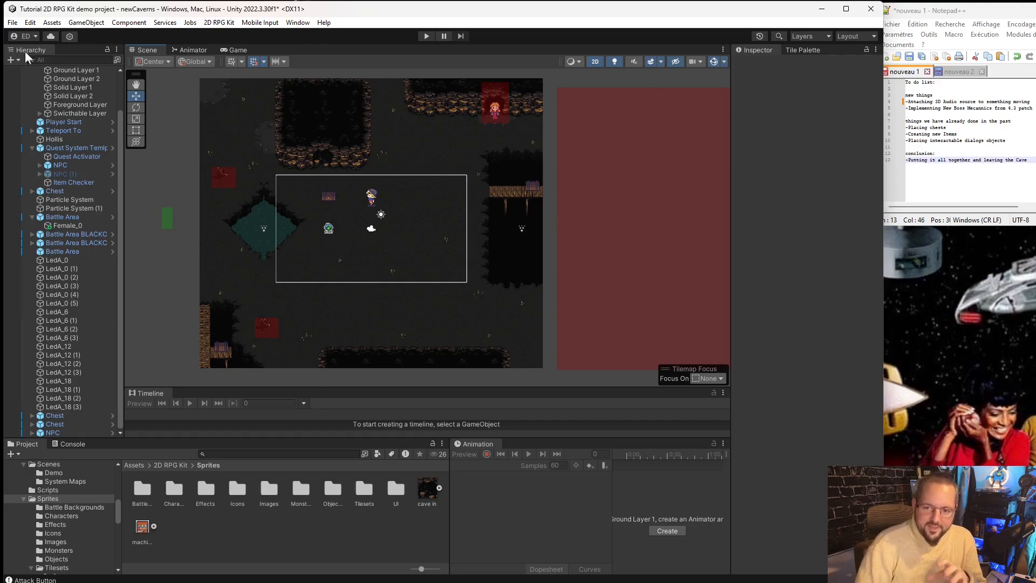
- Examine the battle areas around the map, including the red-haired female character's area at the northern cave wall
scroll(381, 261, up, 2)
scroll(296, 286, up, 2)
middle_drag(296, 286, 521, 140)
scroll(499, 134, down, 2)
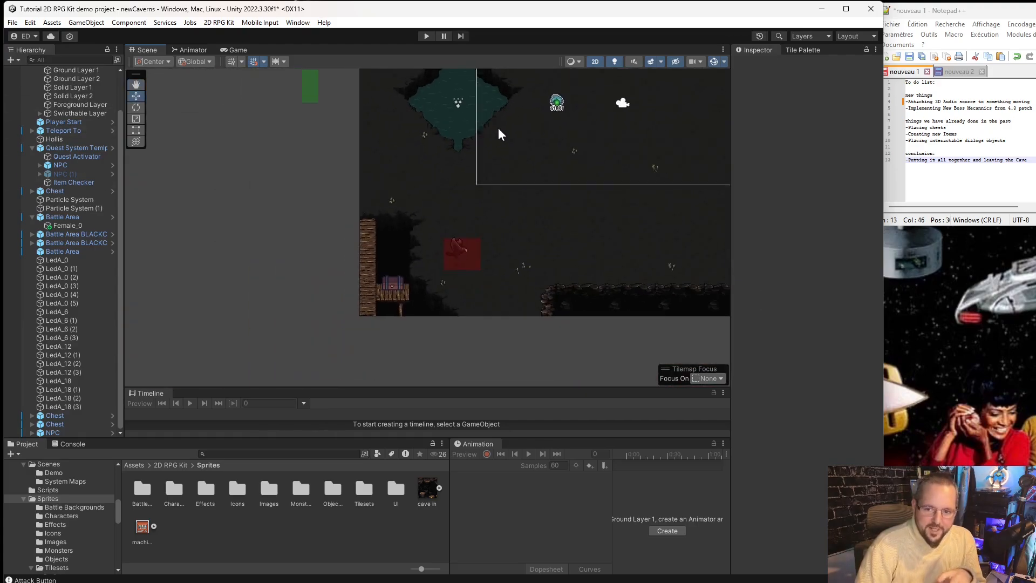
scroll(406, 269, down, 4)
middle_drag(611, 217, 463, 282)
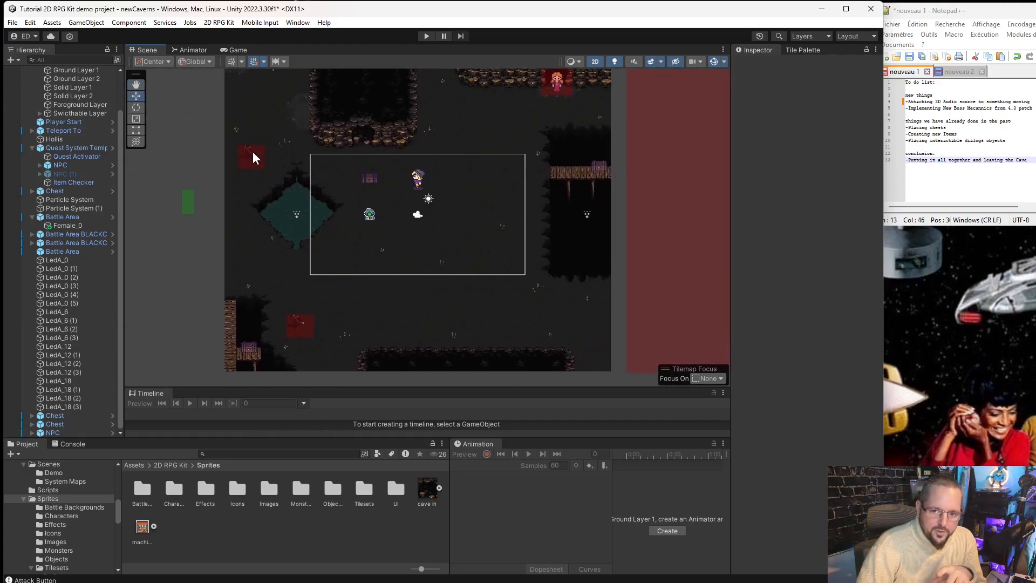
scroll(253, 151, down, 3)
scroll(243, 163, up, 3)
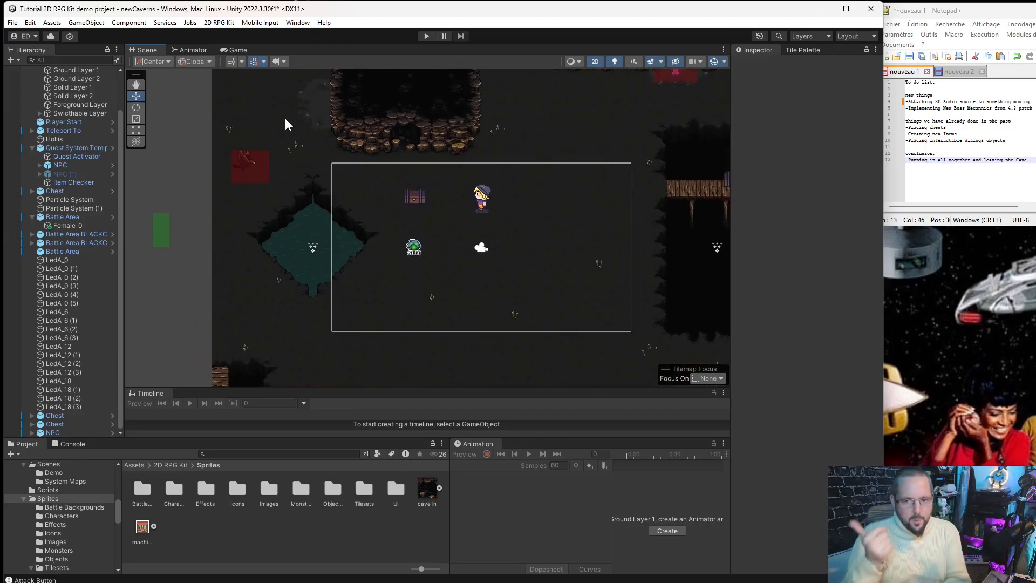
scroll(597, 324, down, 2)
middle_drag(638, 237, 581, 243)
scroll(580, 226, up, 2)
scroll(599, 116, up, 1)
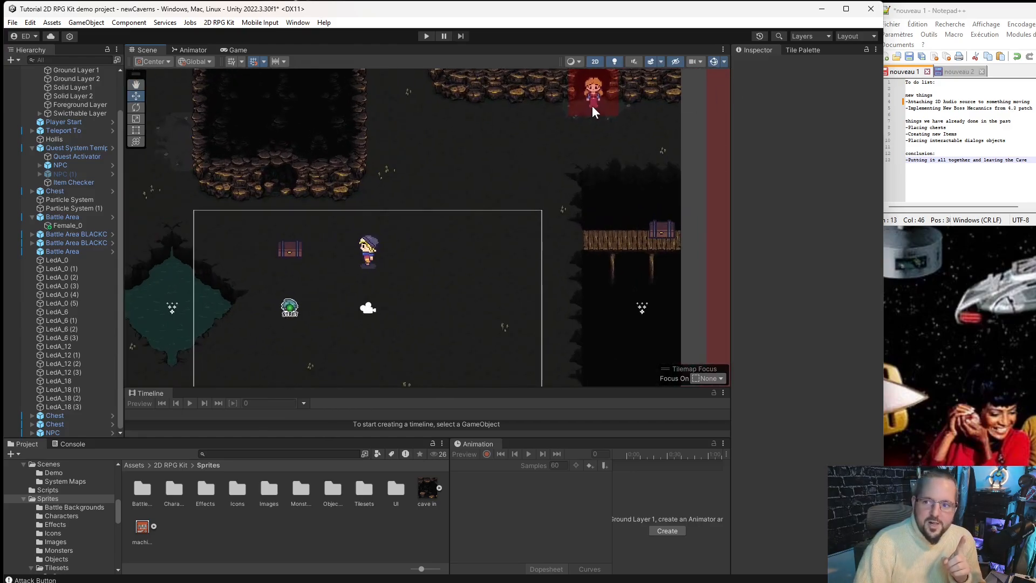
click(588, 107)
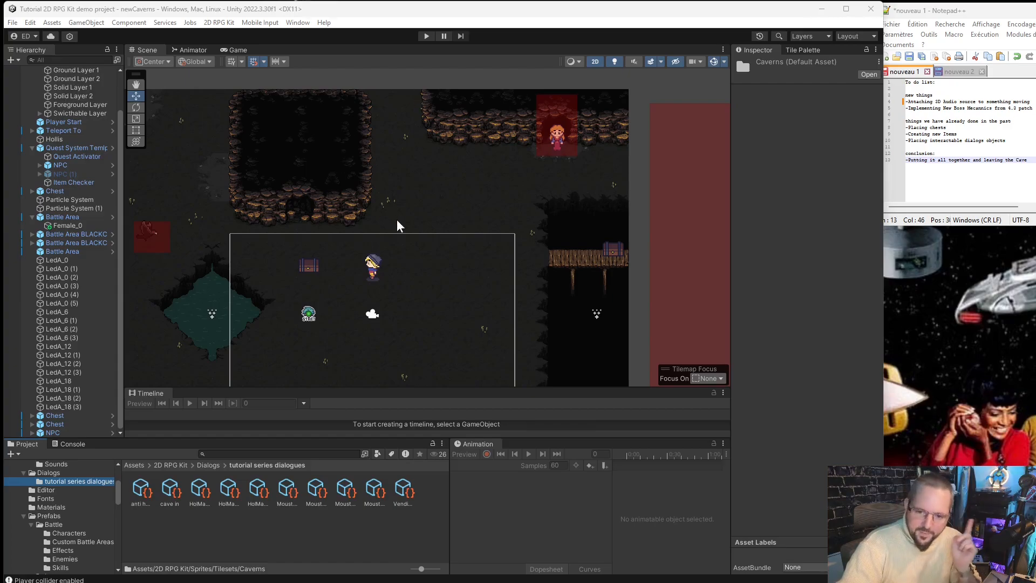
- Find the large dark rock spire in the Caverns tile palette and pick all its tiles as the brush
scroll(359, 305, up, 4)
scroll(353, 276, down, 5)
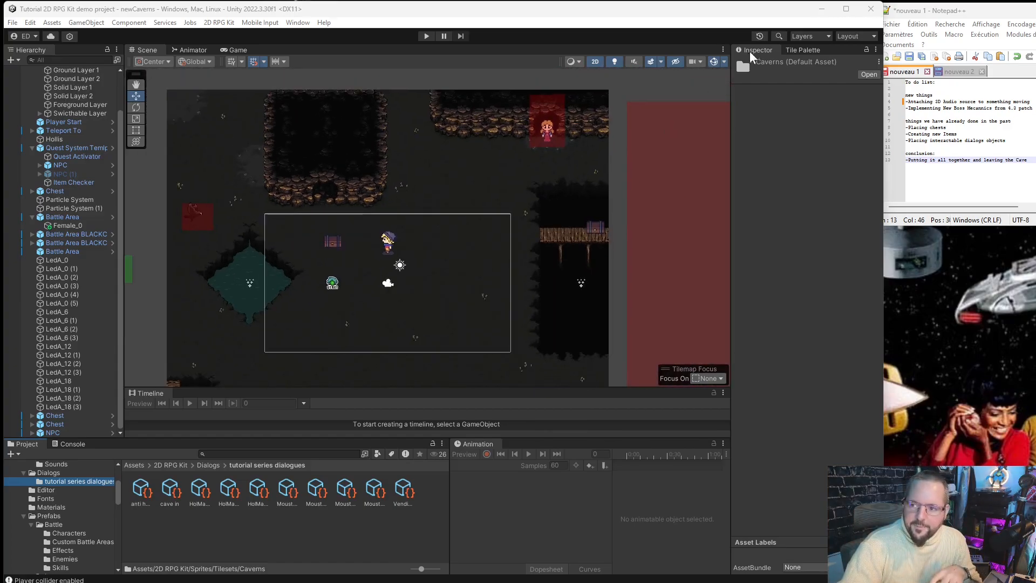
click(800, 49)
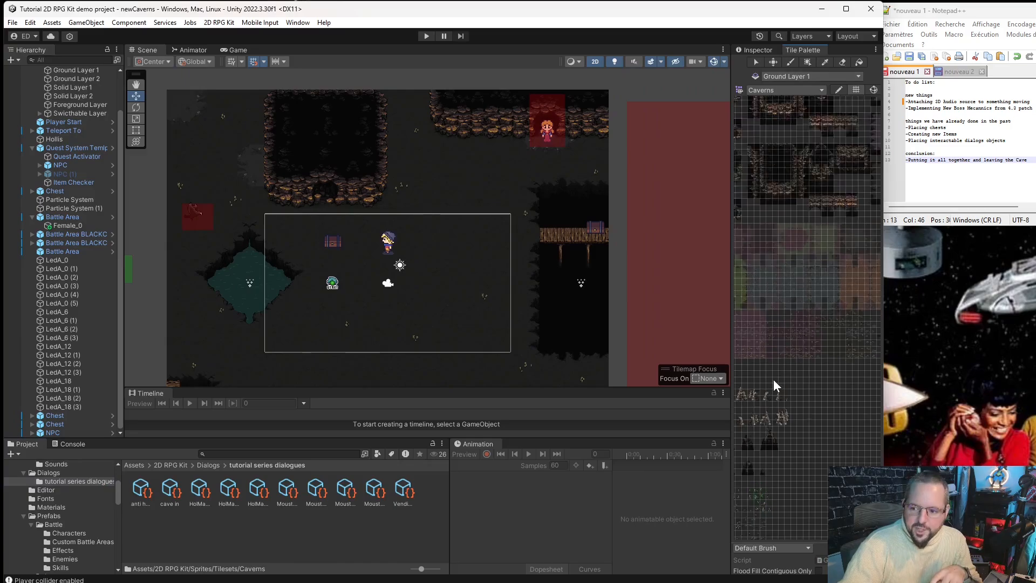
scroll(789, 367, up, 3)
middle_drag(800, 312, 822, 315)
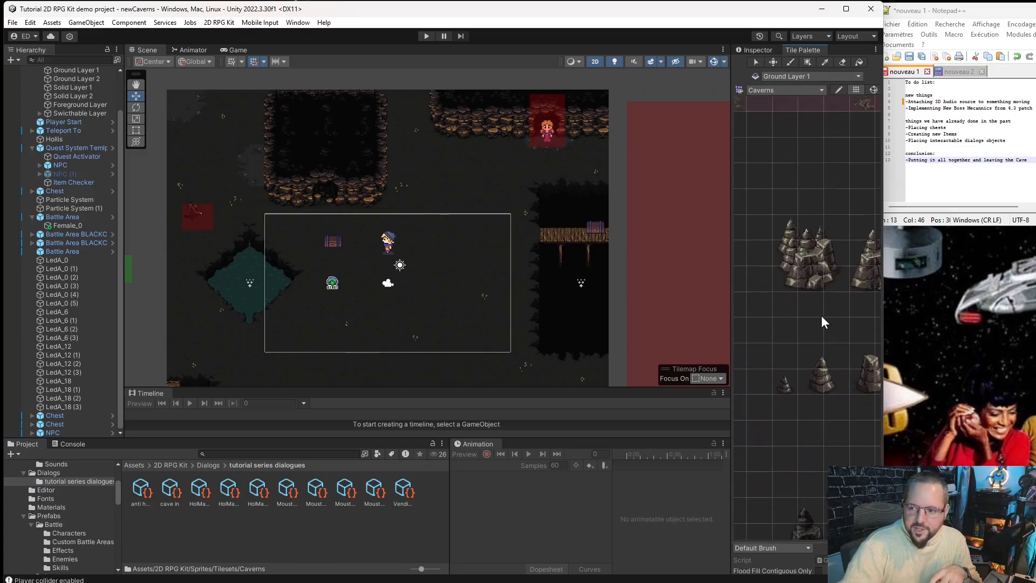
scroll(831, 316, up, 2)
scroll(831, 317, down, 4)
middle_drag(820, 410, 773, 259)
scroll(773, 259, down, 4)
middle_drag(811, 347, 871, 410)
scroll(814, 259, up, 4)
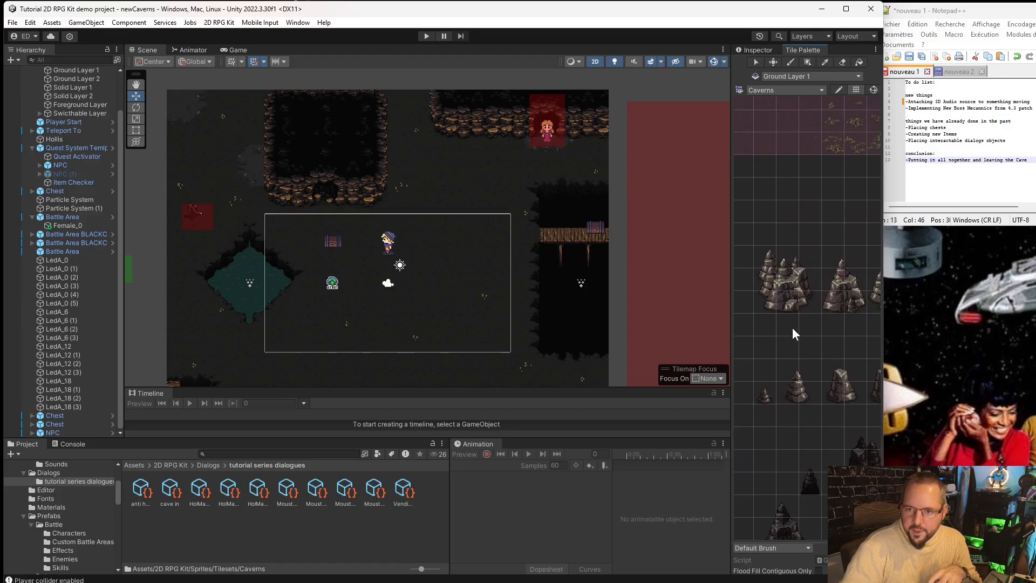
mouse_move(792, 327)
middle_down()
mouse_move(766, 345)
mouse_move(777, 319)
mouse_move(791, 343)
middle_up()
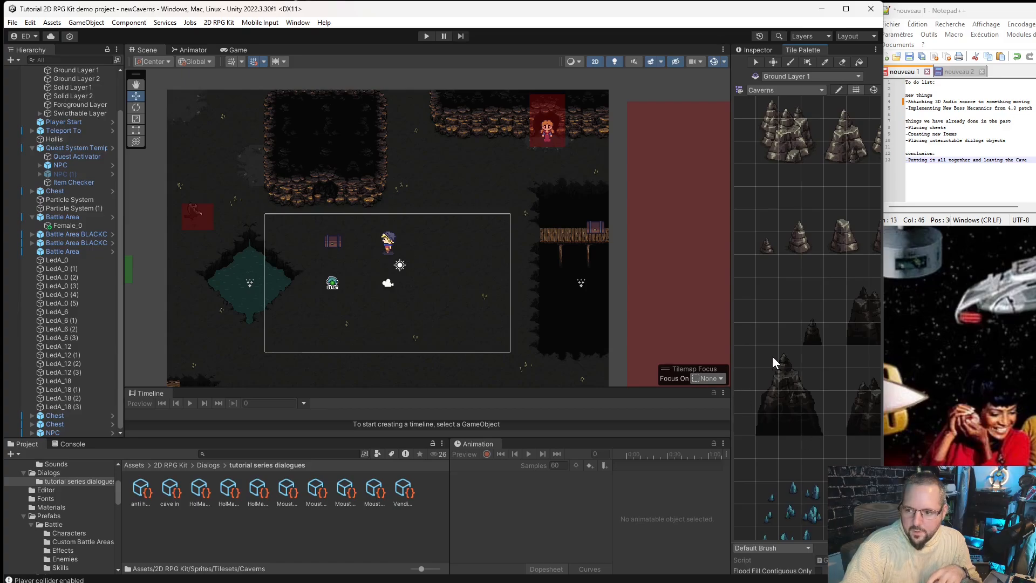
drag(772, 356, 808, 421)
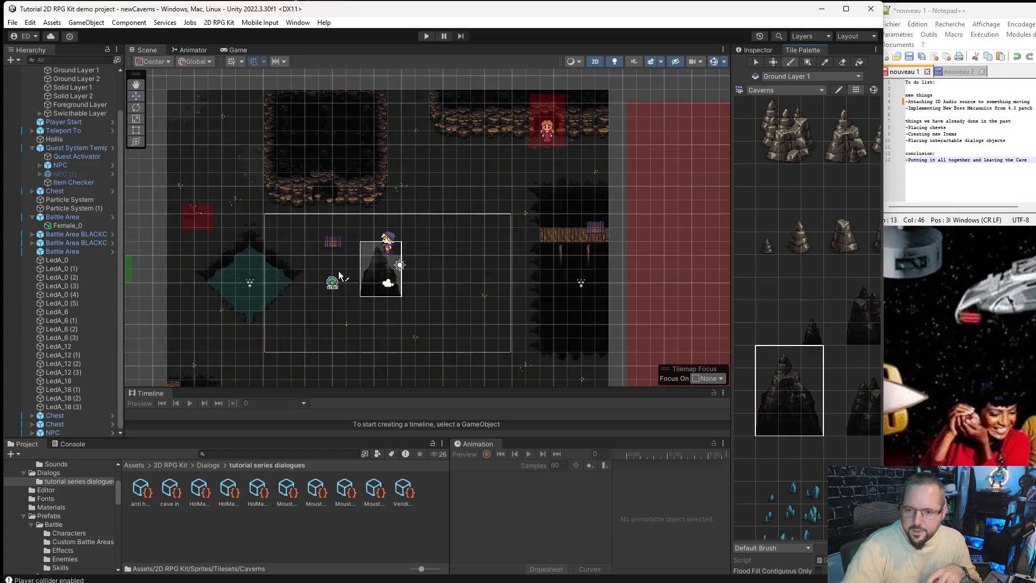
- Paint the rock spire on the Foreground Layer in the dark pit below the wooden bridge, and switch the brush to an empty tile
click(86, 107)
scroll(569, 310, up, 4)
scroll(572, 310, up, 2)
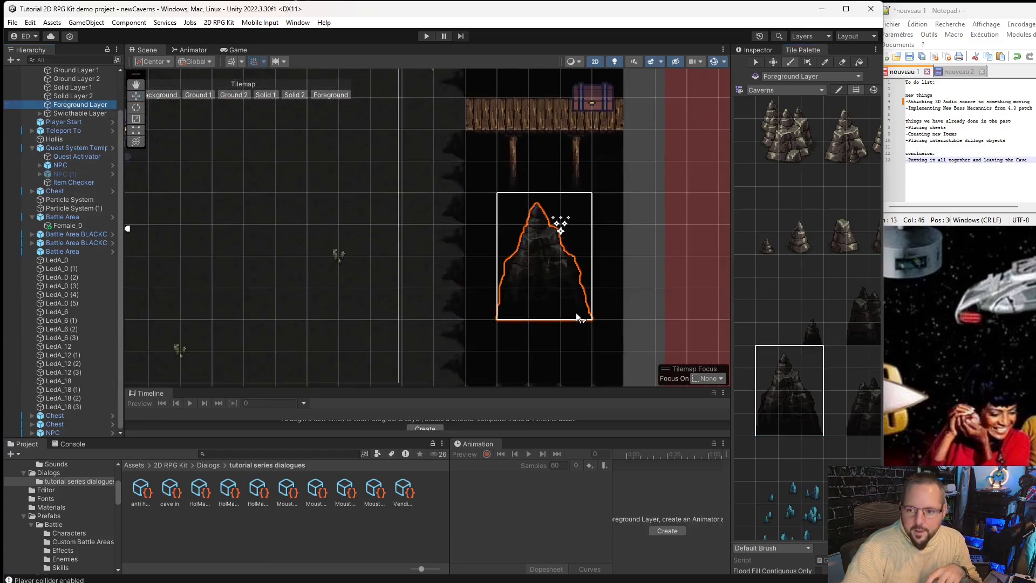
scroll(572, 310, down, 2)
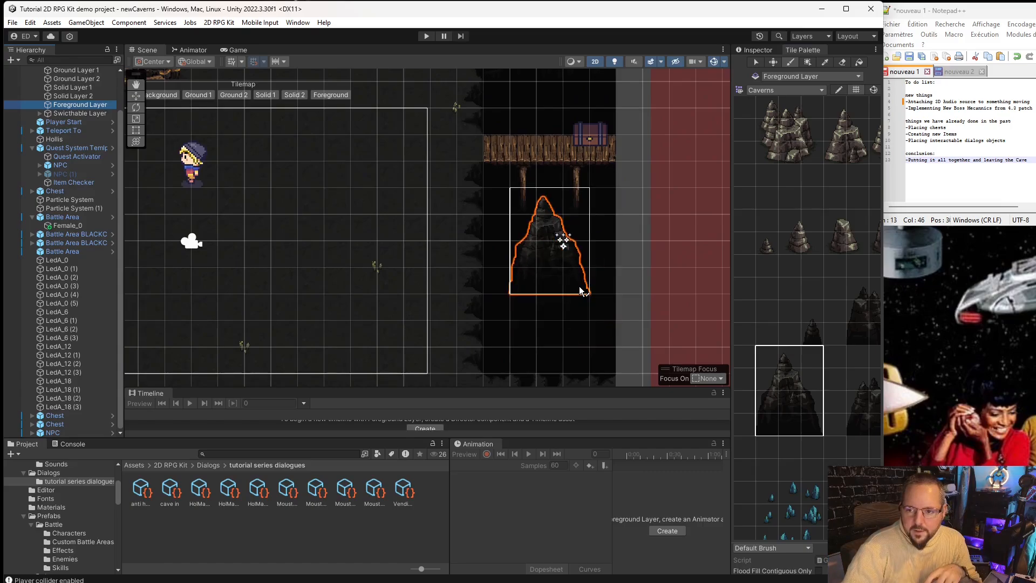
click(581, 291)
click(773, 292)
scroll(643, 274, down, 3)
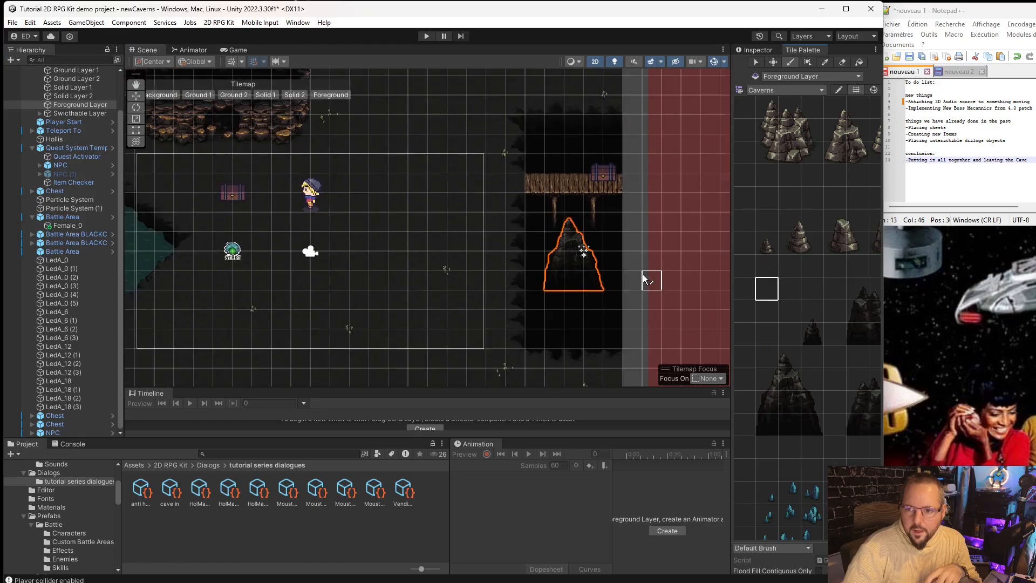
middle_drag(456, 352, 425, 309)
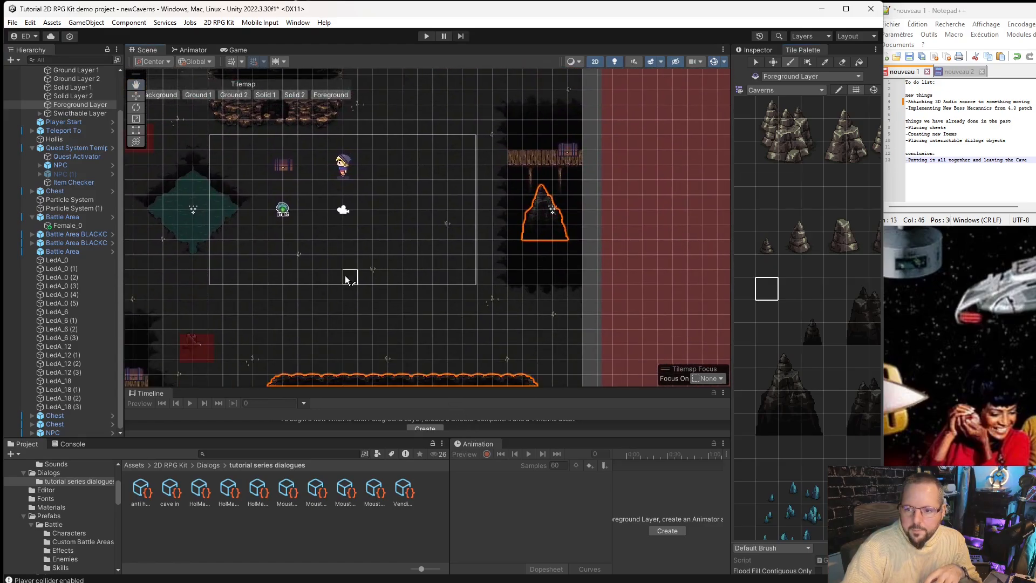
middle_drag(347, 278, 462, 333)
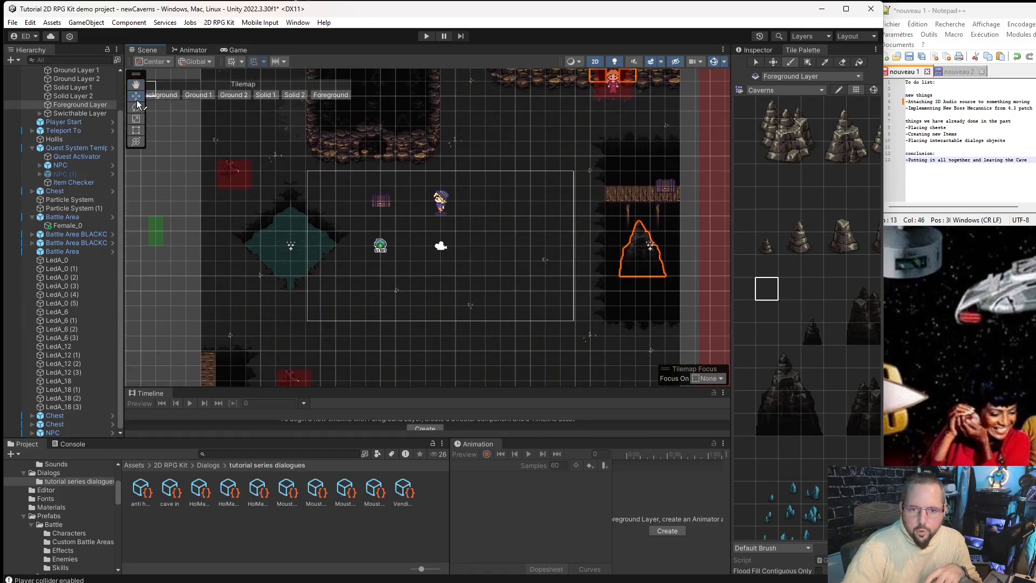
- Delete the extra fog particle system, Particle System (1), located over the eastern pit below the wooden bridge
click(540, 284)
middle_drag(650, 360, 491, 272)
scroll(517, 135, up, 5)
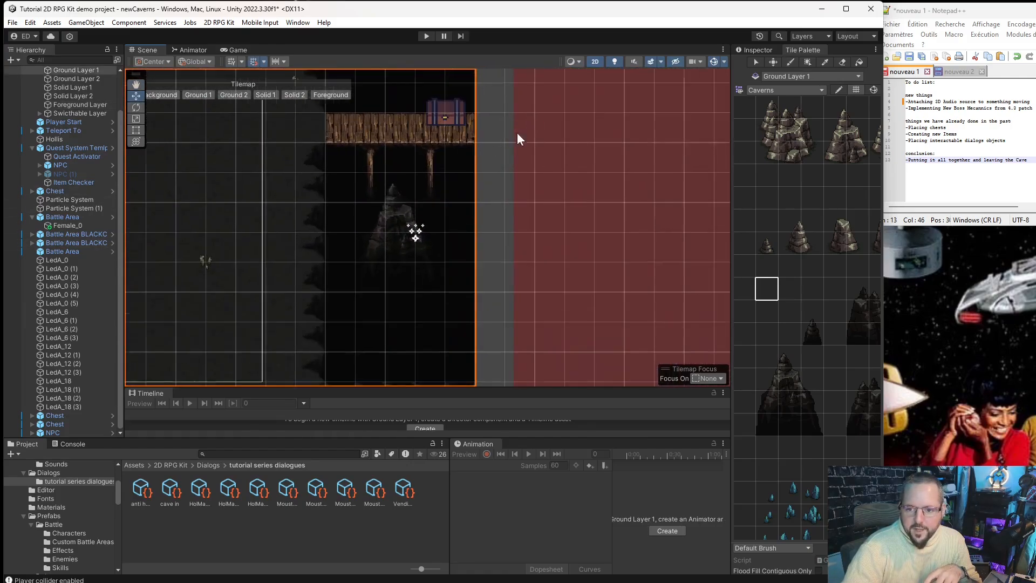
scroll(518, 320, down, 6)
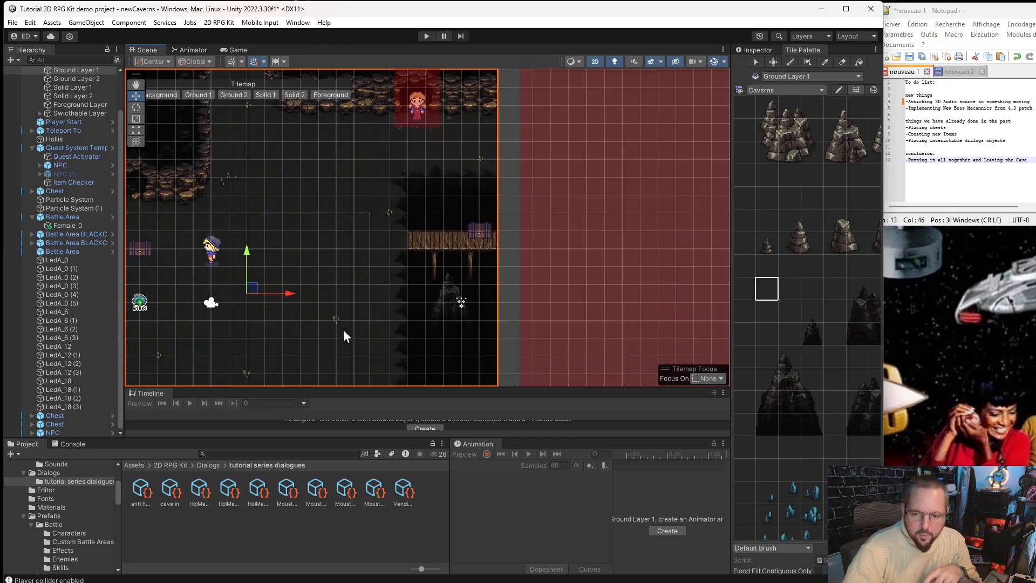
scroll(298, 346, down, 4)
middle_drag(367, 267, 446, 290)
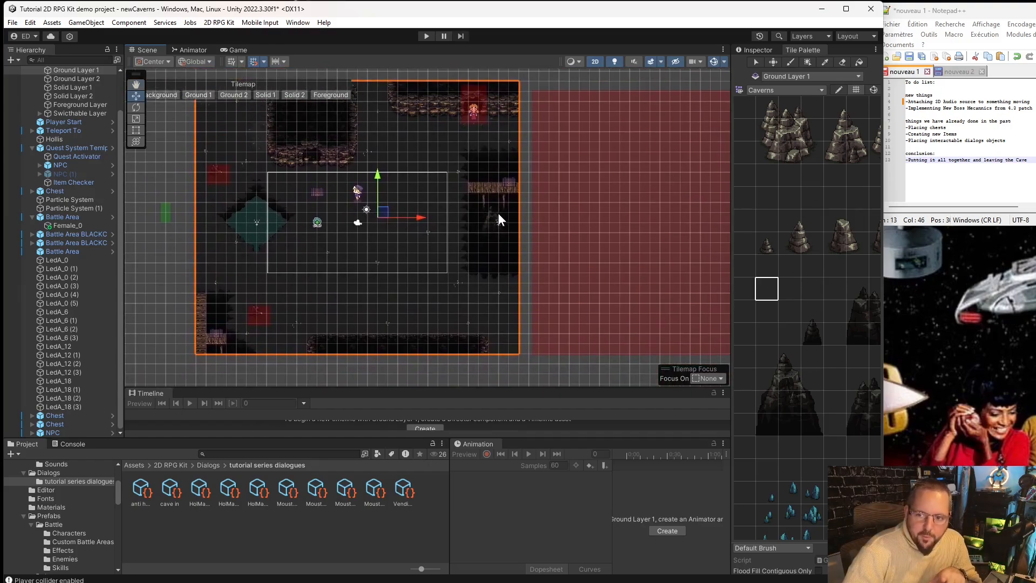
click(499, 222)
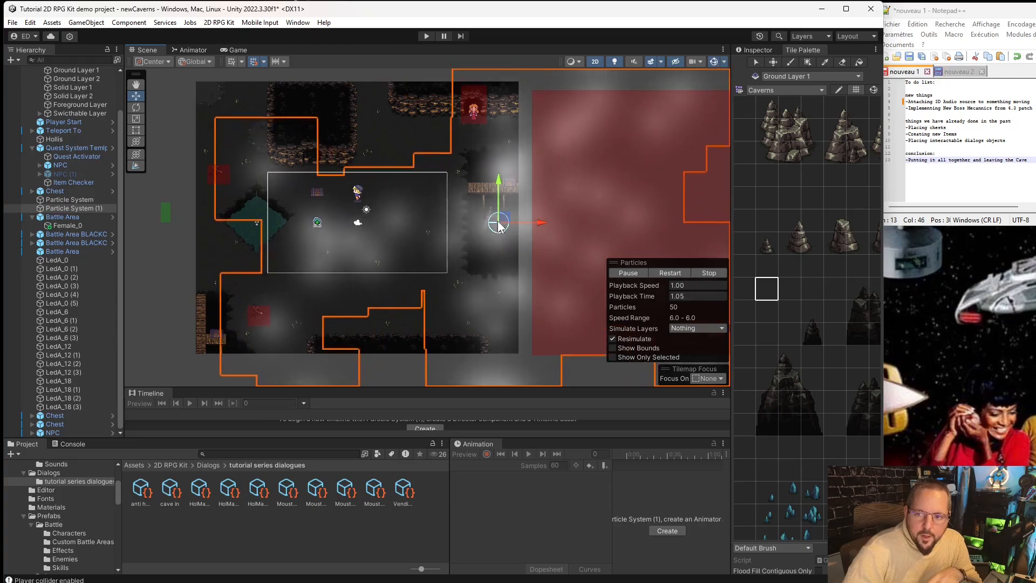
drag(506, 226, 448, 274)
key(Delete)
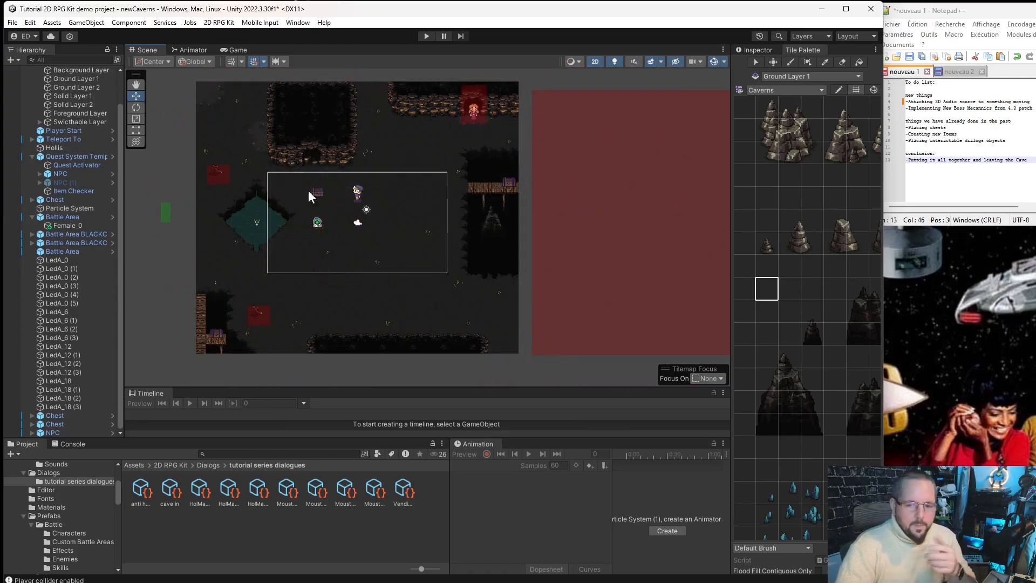
- Examine how the remaining Particle System's fog spreads over the cave map
scroll(228, 220, up, 2)
scroll(229, 220, up, 2)
click(277, 226)
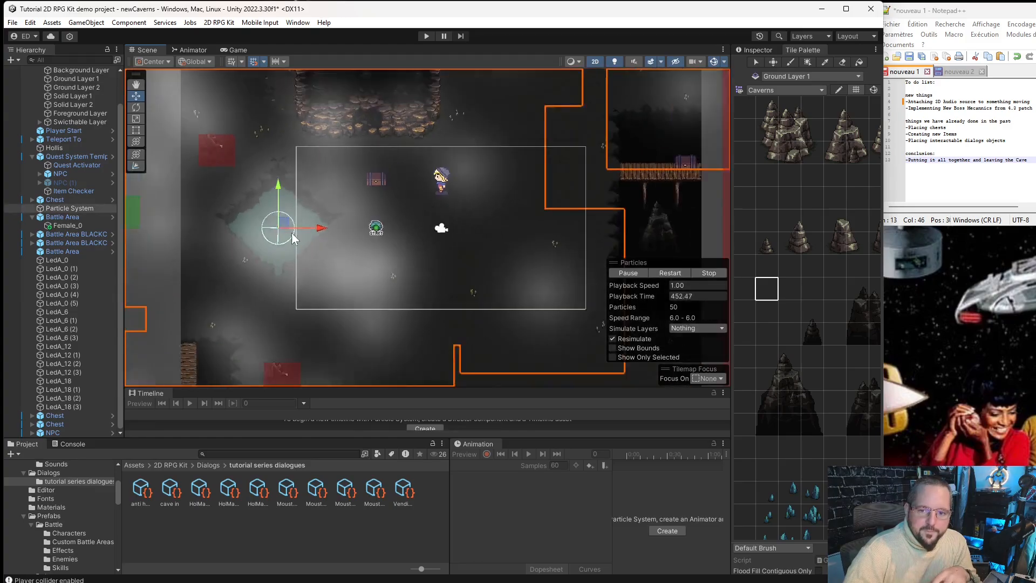
scroll(372, 232, down, 3)
click(528, 300)
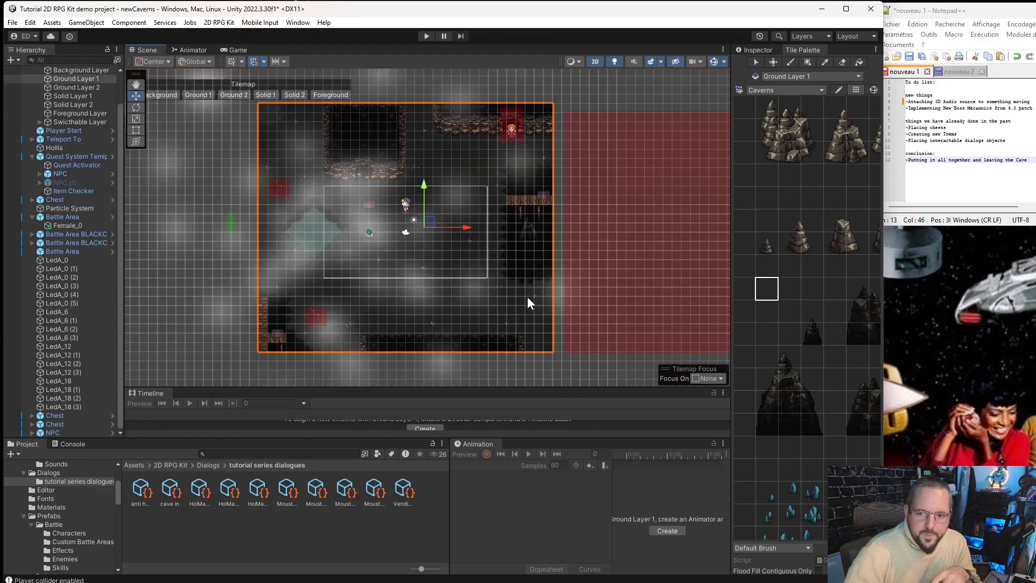
click(195, 271)
scroll(486, 286, up, 3)
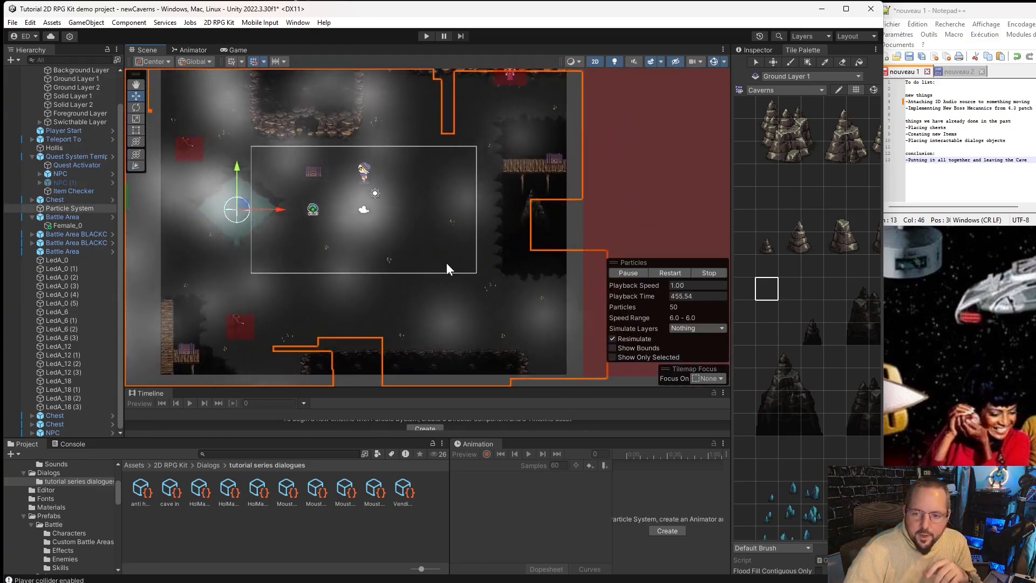
scroll(478, 267, down, 2)
- Paint the wide rock cluster's base on Solid Layer 1 in the cave's southeast and its peaks on the Foreground Layer
middle_drag(817, 240, 768, 409)
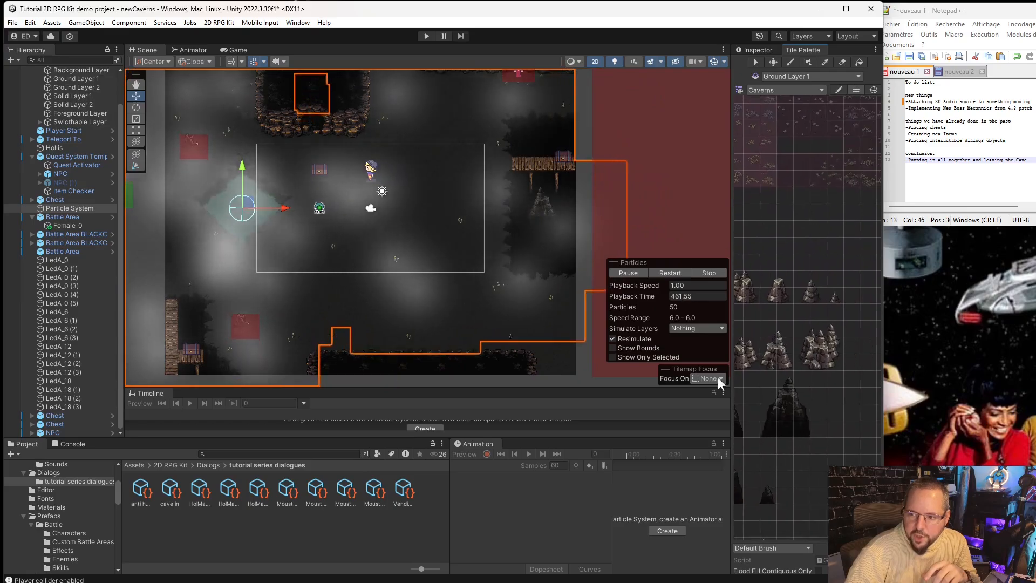
scroll(787, 351, up, 2)
middle_drag(788, 351, 856, 319)
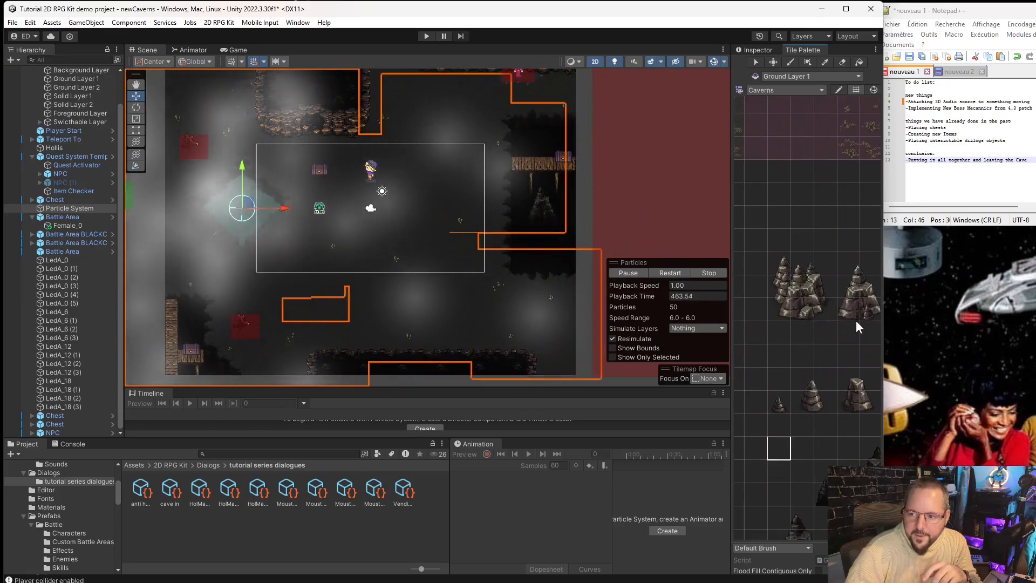
drag(824, 312, 772, 285)
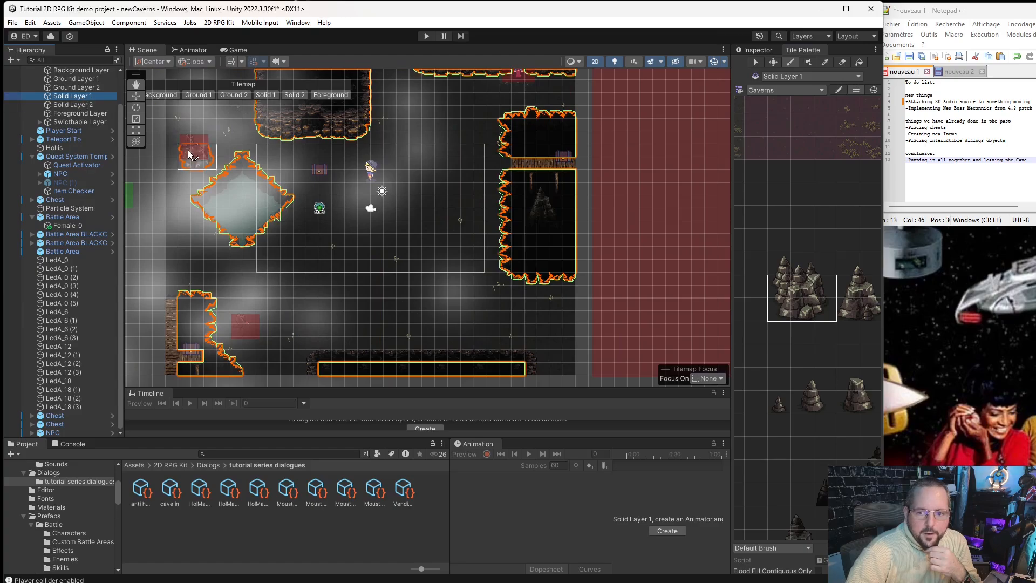
scroll(350, 220, up, 5)
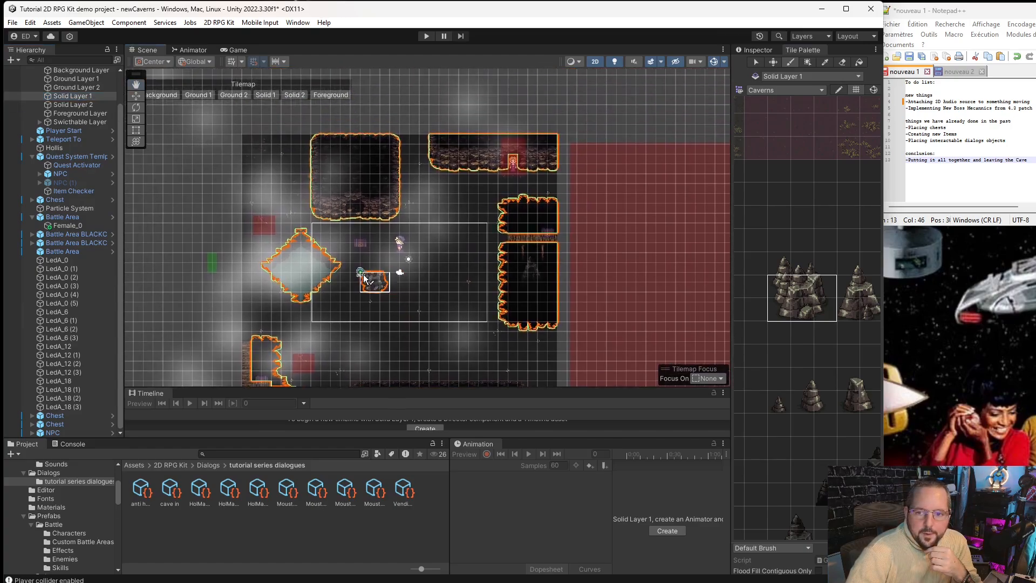
scroll(446, 228, down, 2)
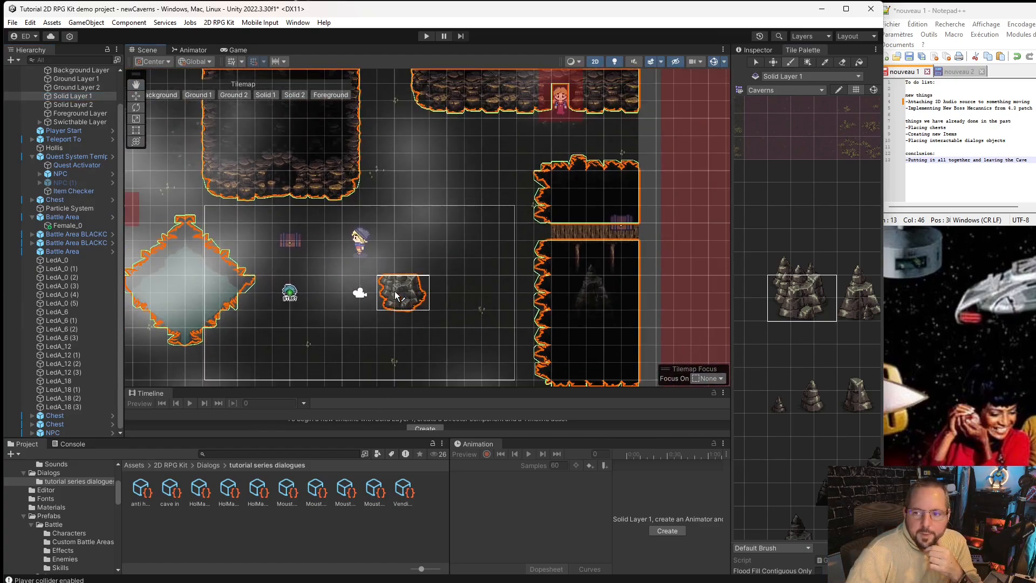
middle_drag(405, 290, 382, 111)
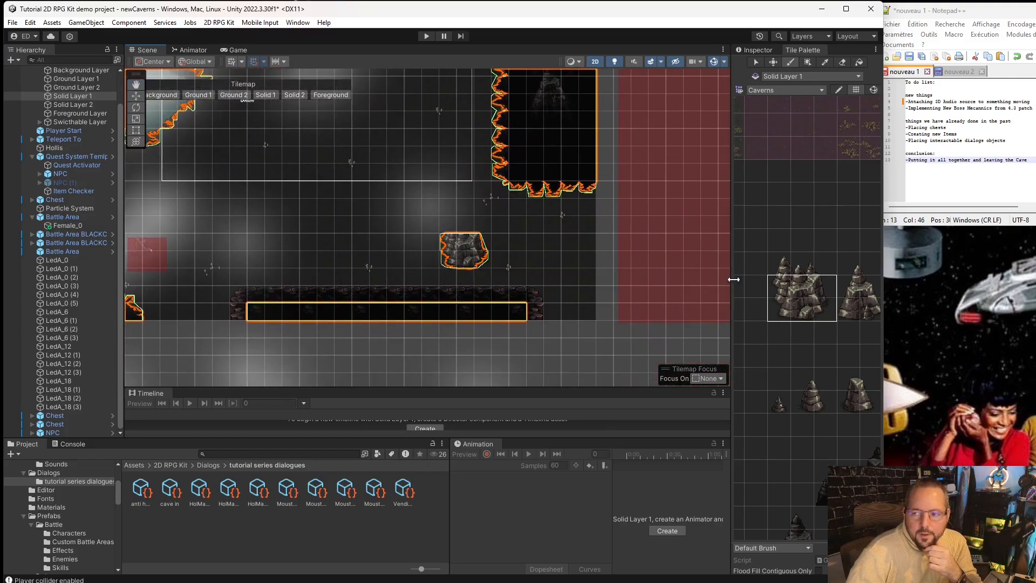
drag(827, 282, 775, 267)
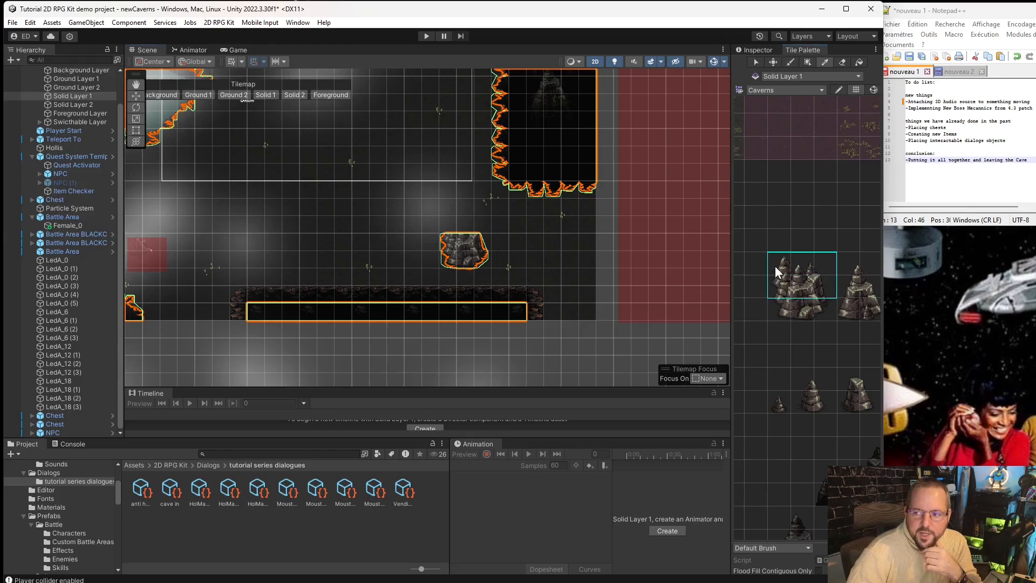
click(76, 111)
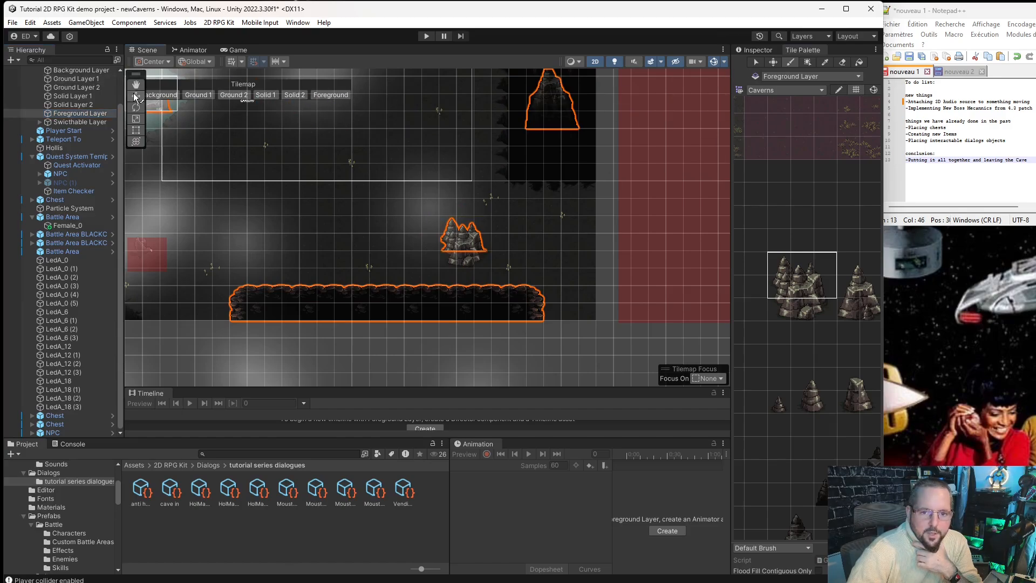
- Compare the rock cluster's parts on Solid Layer 1 and the Foreground Layer, and examine the assembled rock up close
click(90, 97)
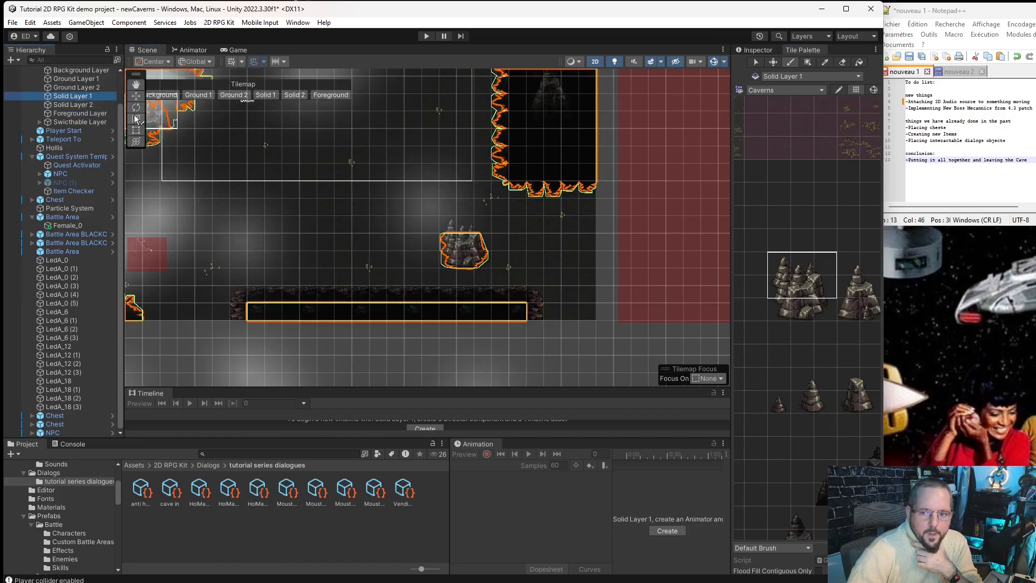
click(447, 241)
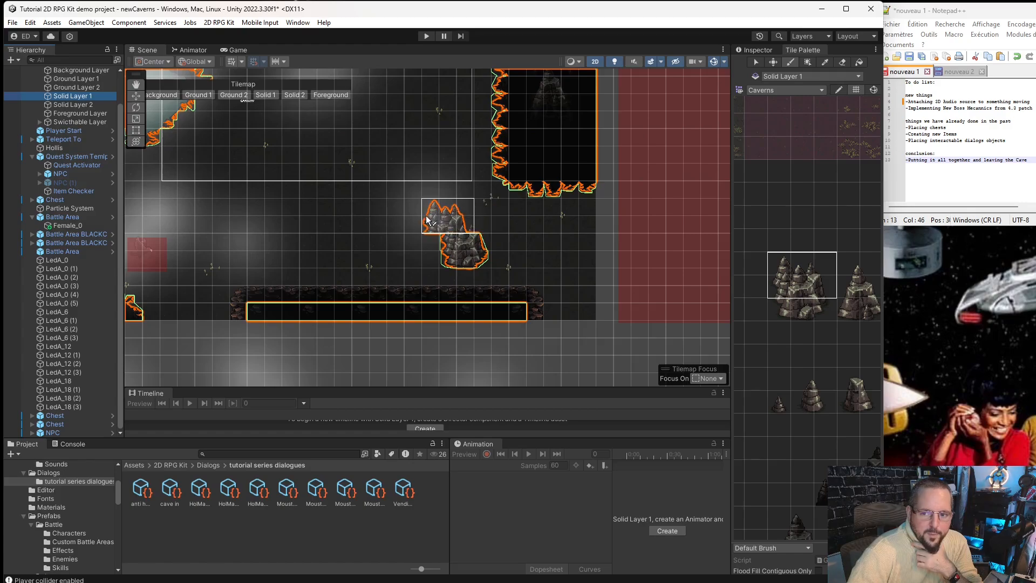
click(79, 113)
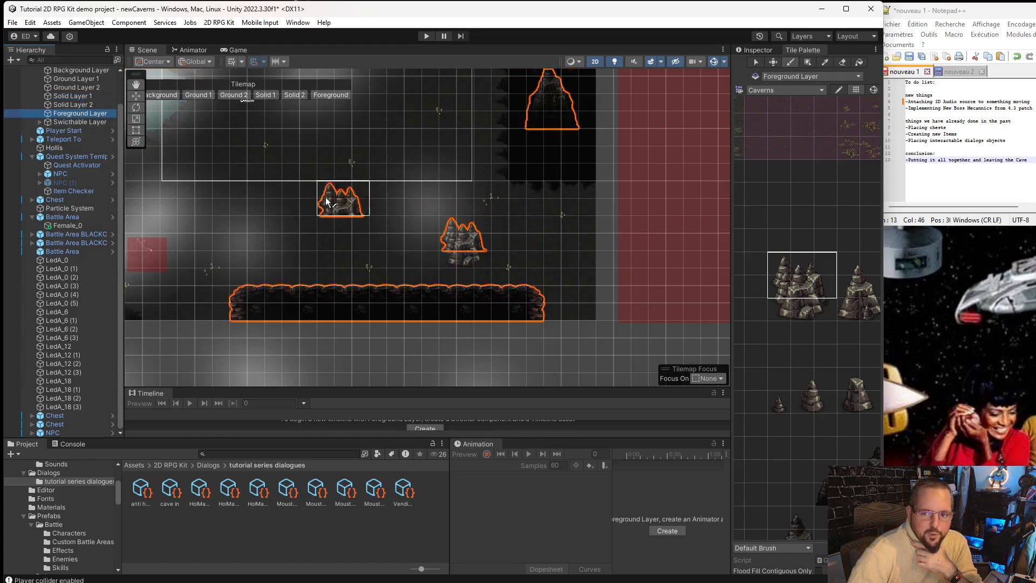
click(76, 96)
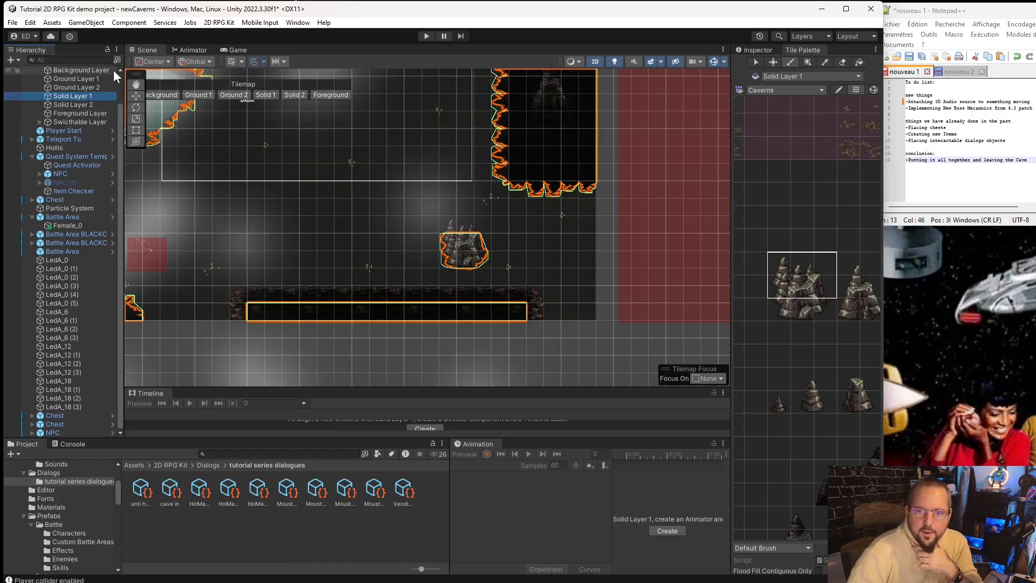
click(137, 98)
click(406, 237)
scroll(468, 230, up, 5)
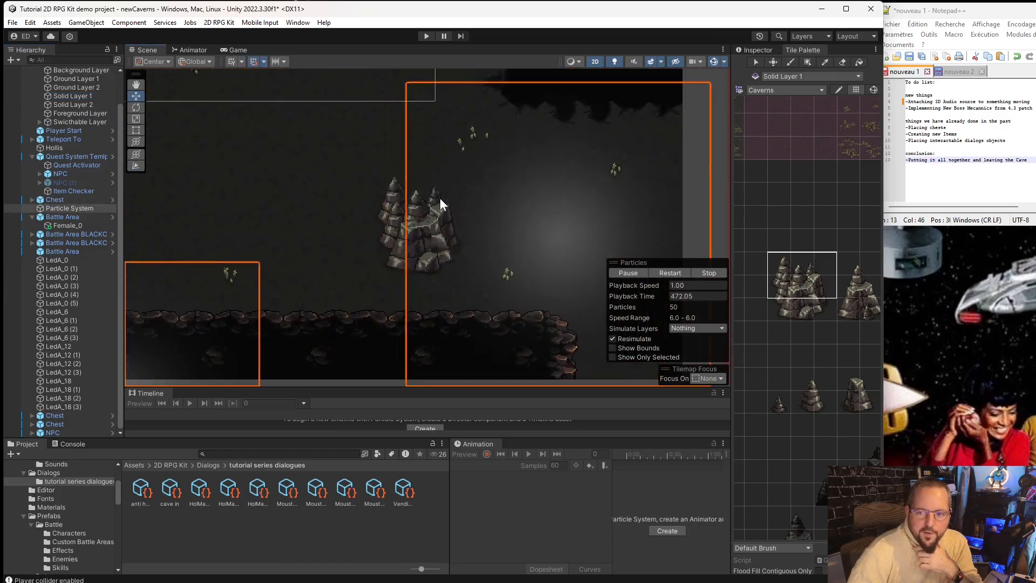
scroll(427, 221, down, 6)
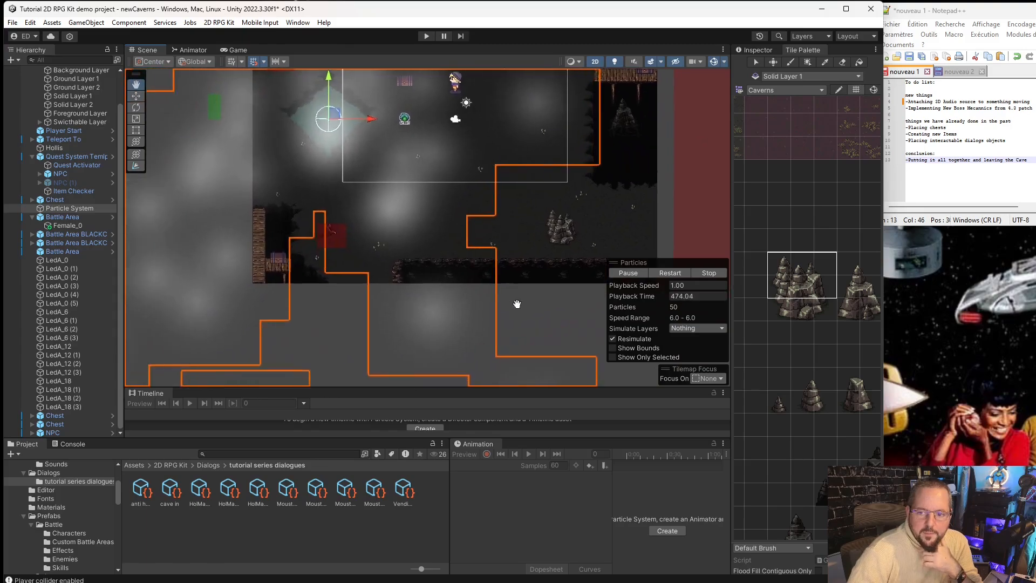
- Paint the base tiles of the single-peaked rock on Solid Layer 1, just southwest of the diamond-shaped pool
middle_drag(878, 311, 805, 298)
drag(801, 294, 775, 293)
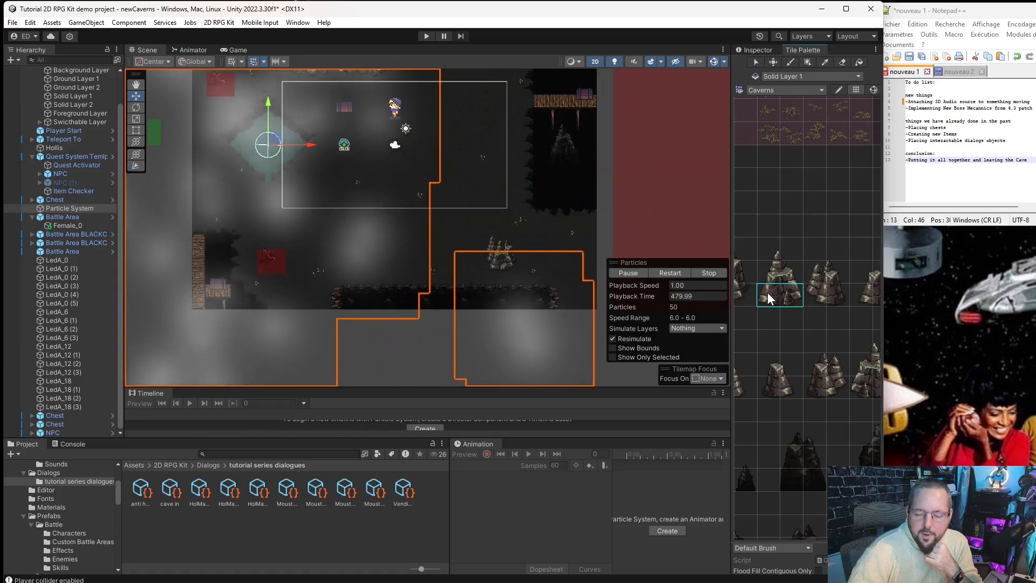
drag(767, 293, 772, 280)
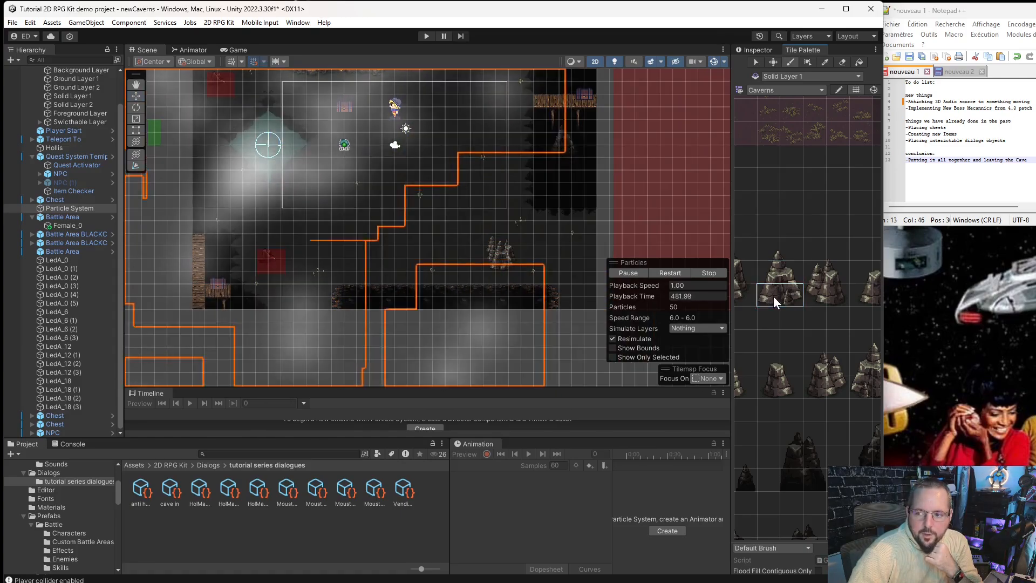
middle_drag(773, 295, 834, 293)
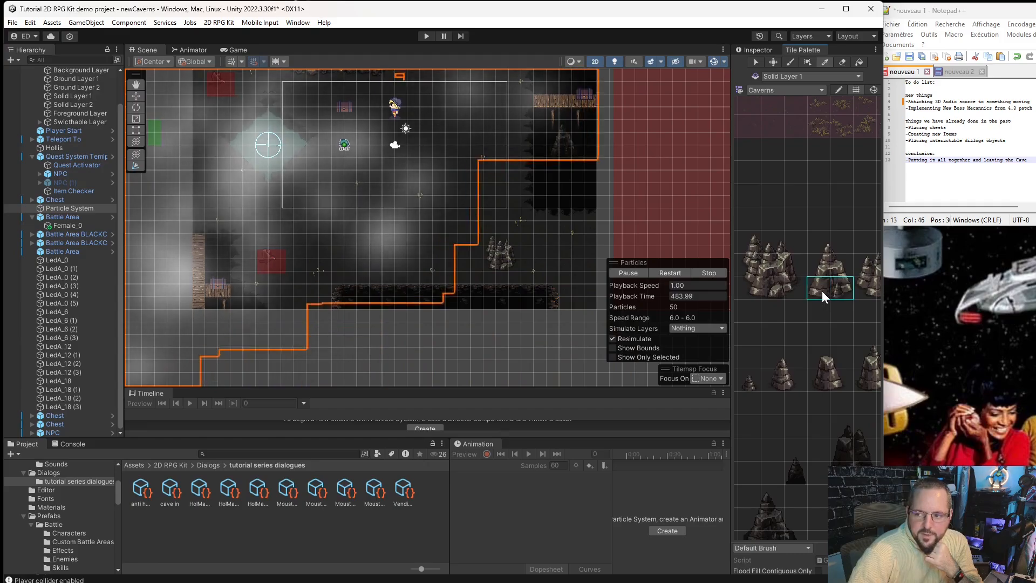
click(70, 96)
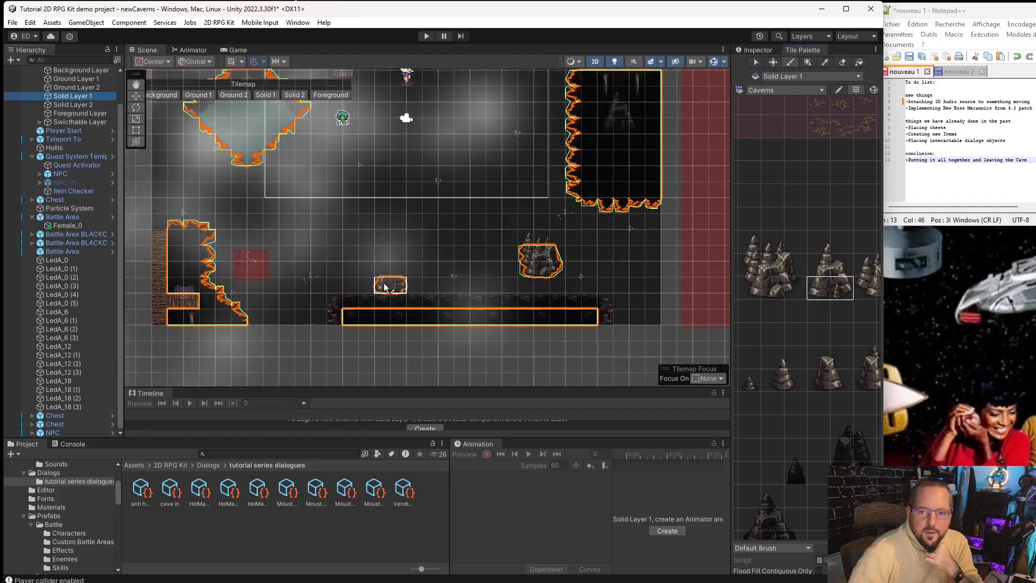
scroll(354, 255, up, 2)
middle_drag(216, 192, 235, 268)
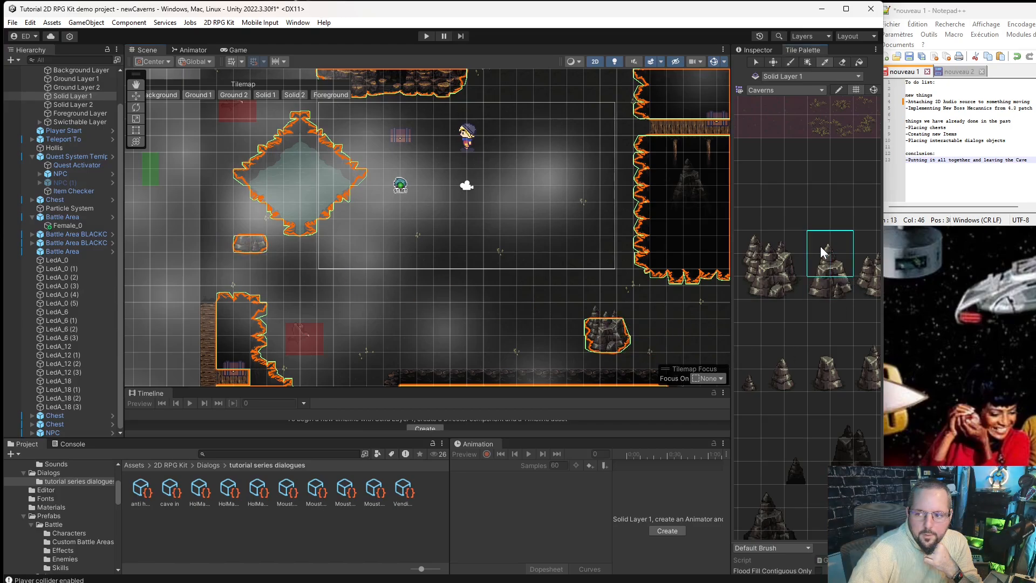
- Paint the single-peaked rock's upper tiles on the Foreground Layer above its base and check the assembled rock
click(80, 114)
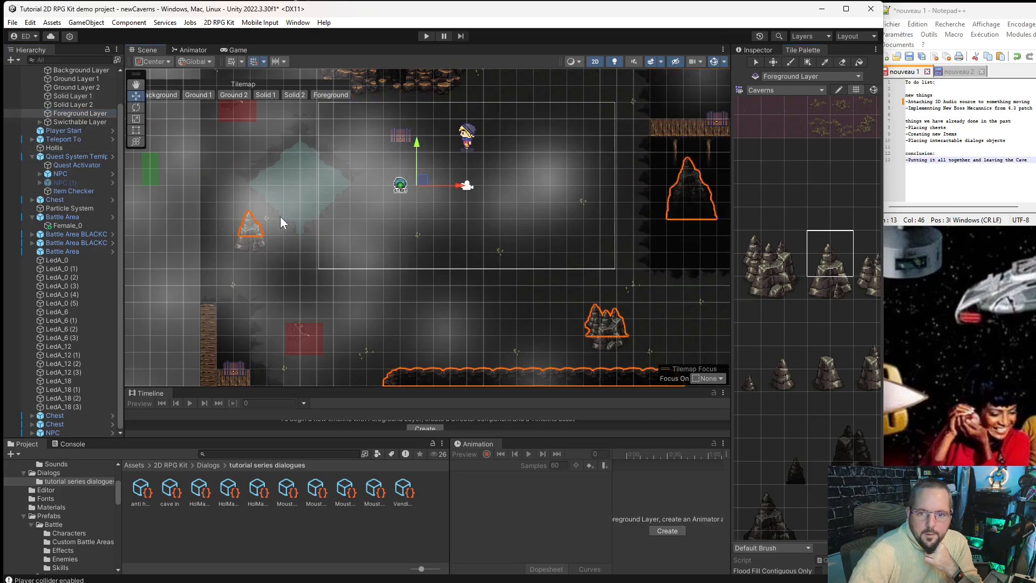
click(280, 251)
scroll(280, 248, up, 2)
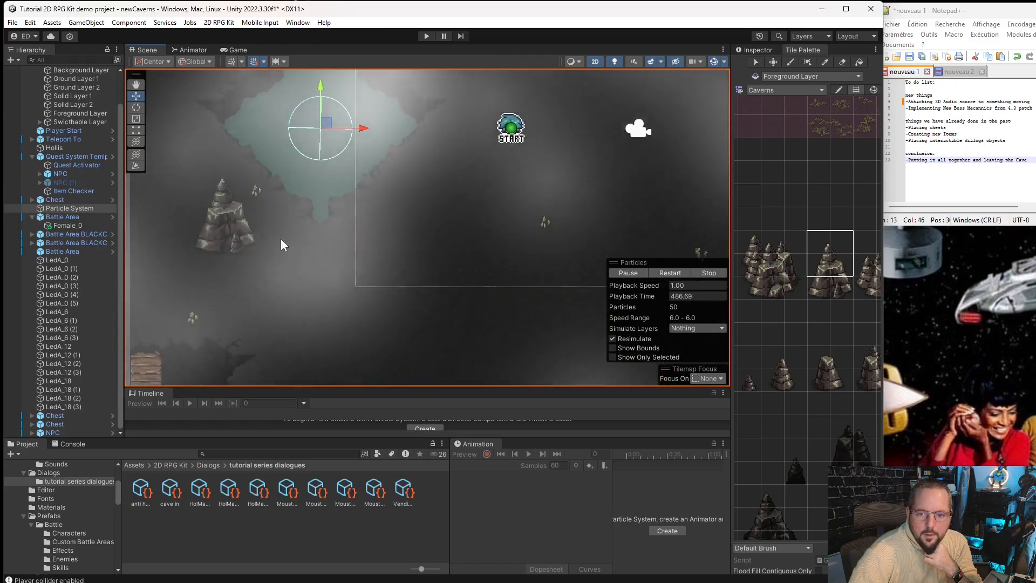
scroll(300, 257, down, 3)
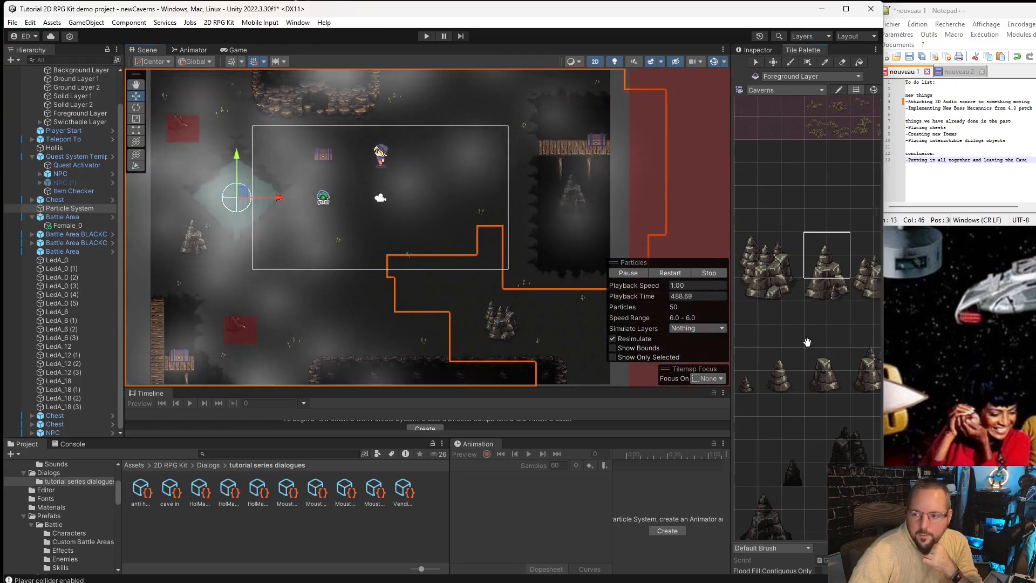
- Paint the base tiles of the multi-peaked rock on Solid Layer 1, in the gap between the two northern cave walls
click(823, 291)
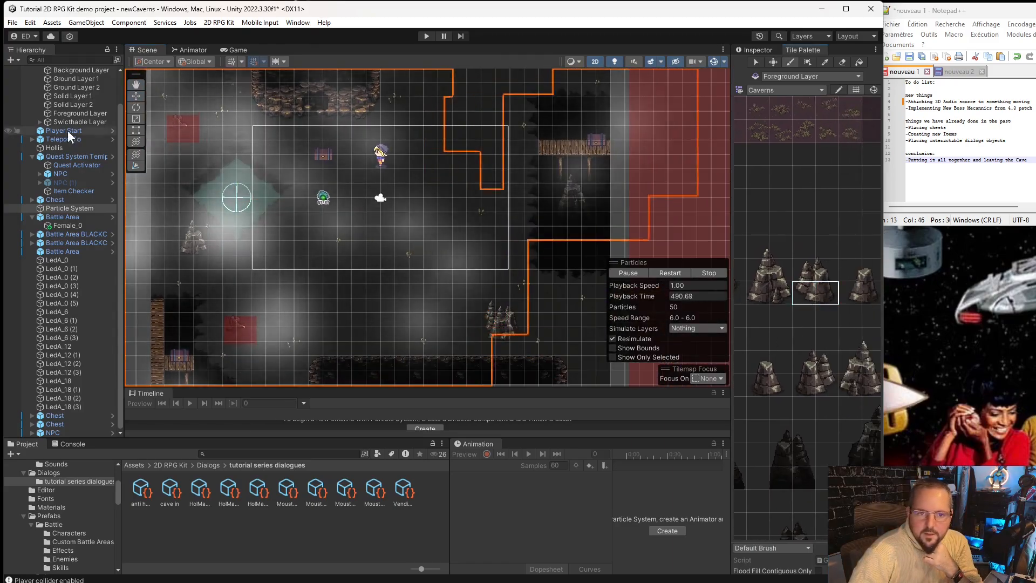
click(64, 96)
middle_drag(465, 200, 442, 329)
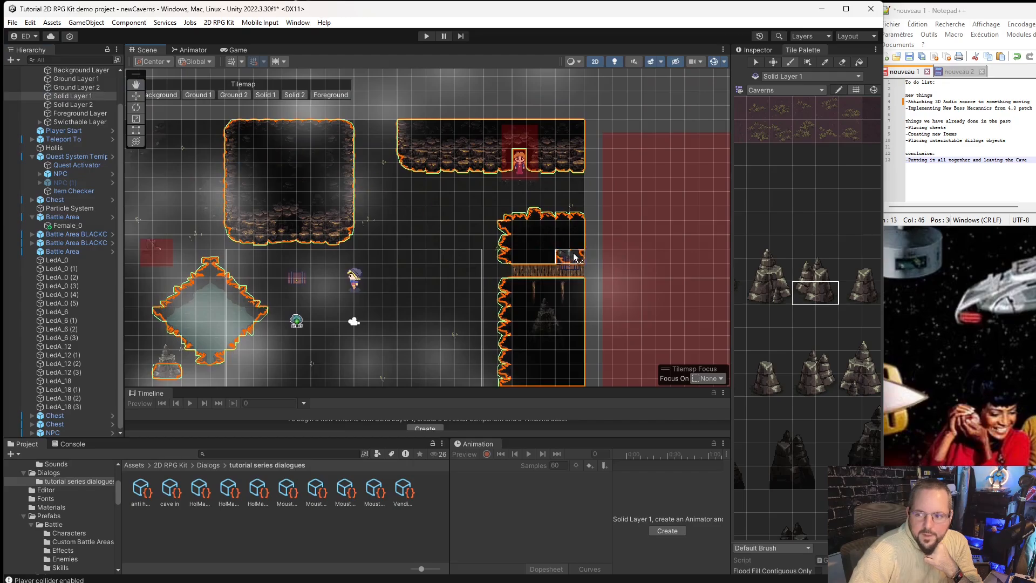
middle_drag(843, 390, 726, 390)
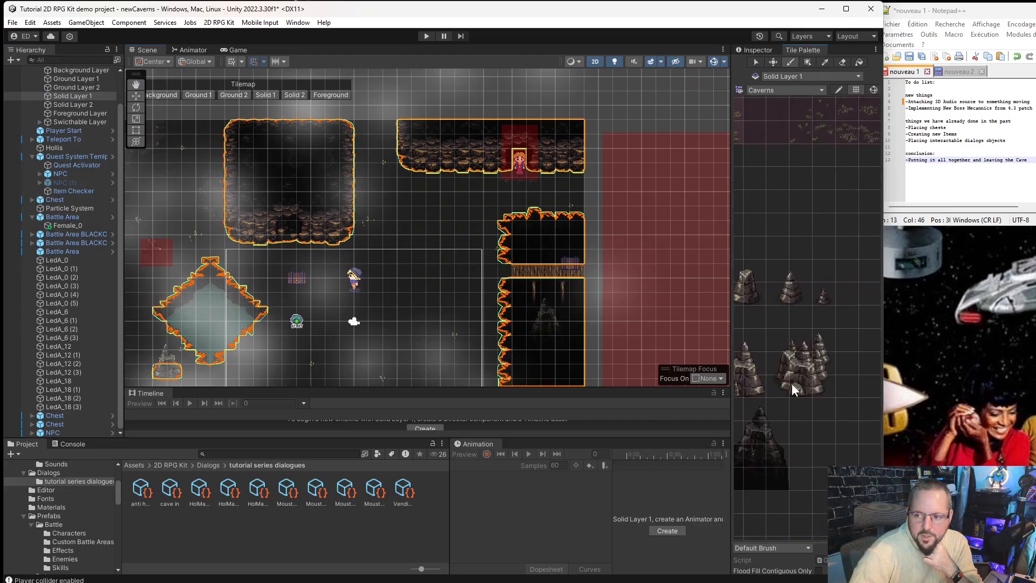
drag(824, 393, 781, 363)
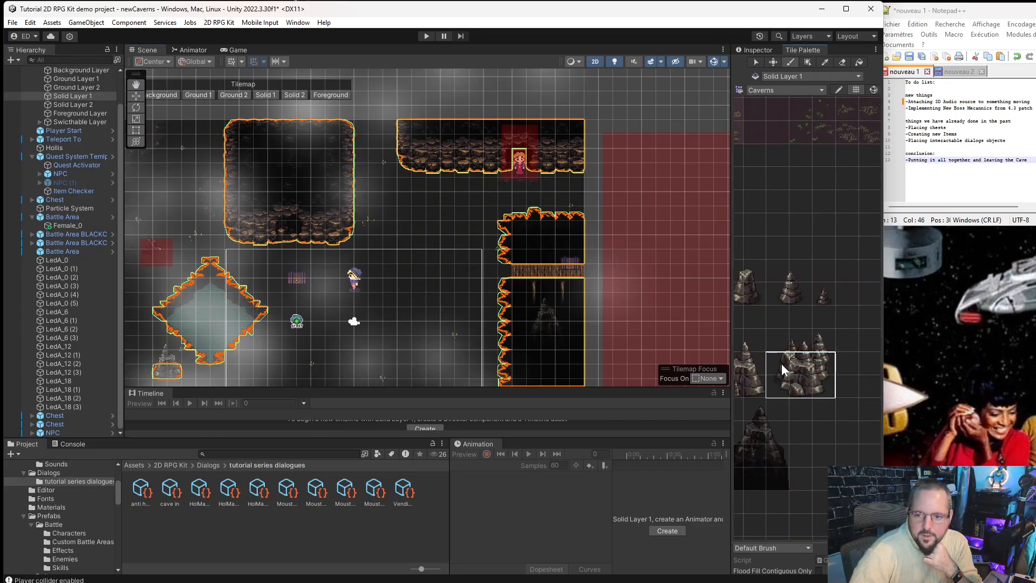
scroll(366, 136, up, 4)
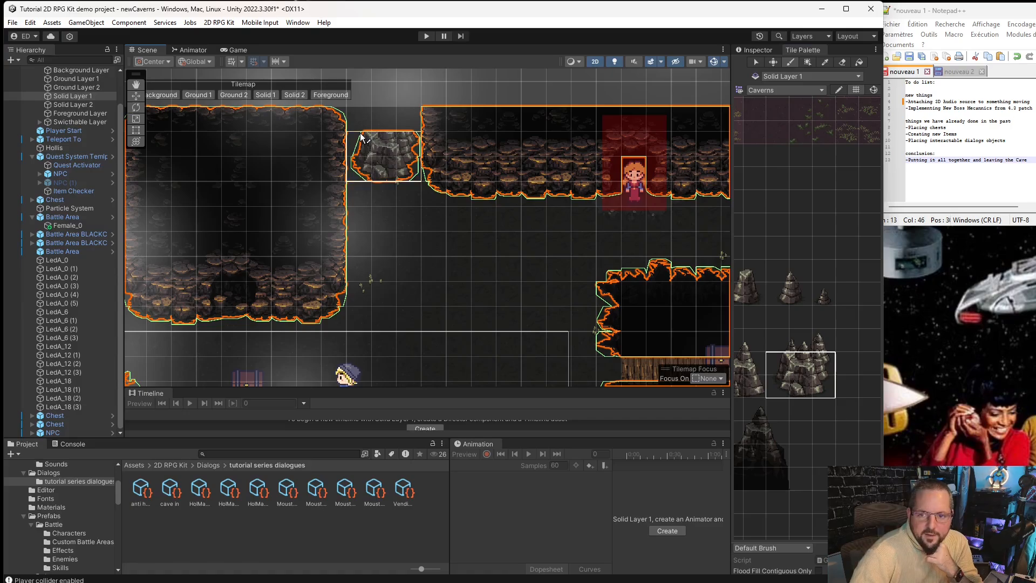
- Paint the multi-peaked rock's peaks on the Foreground Layer above its base in the northern gap, and check the assembled rock
click(80, 113)
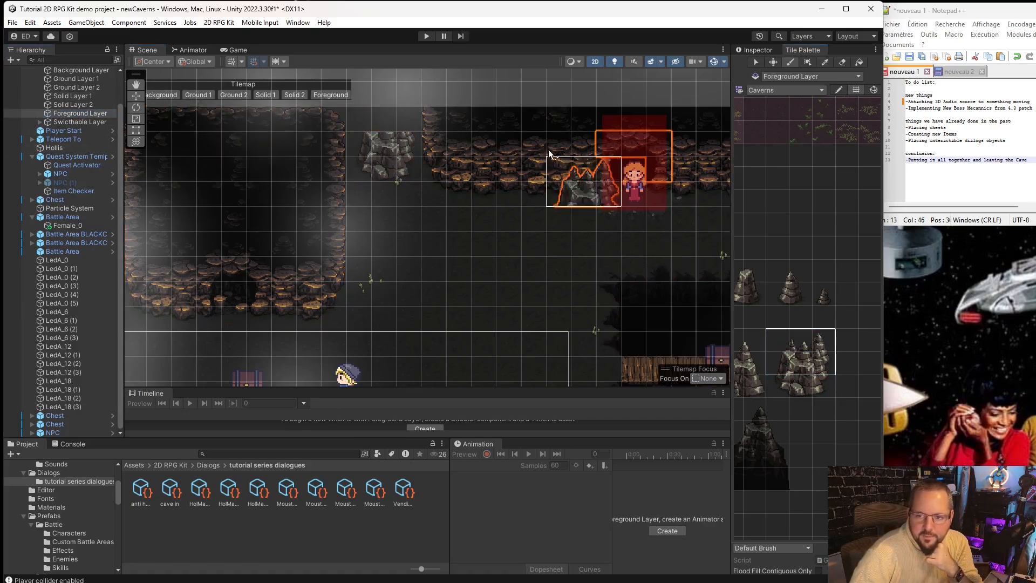
click(354, 111)
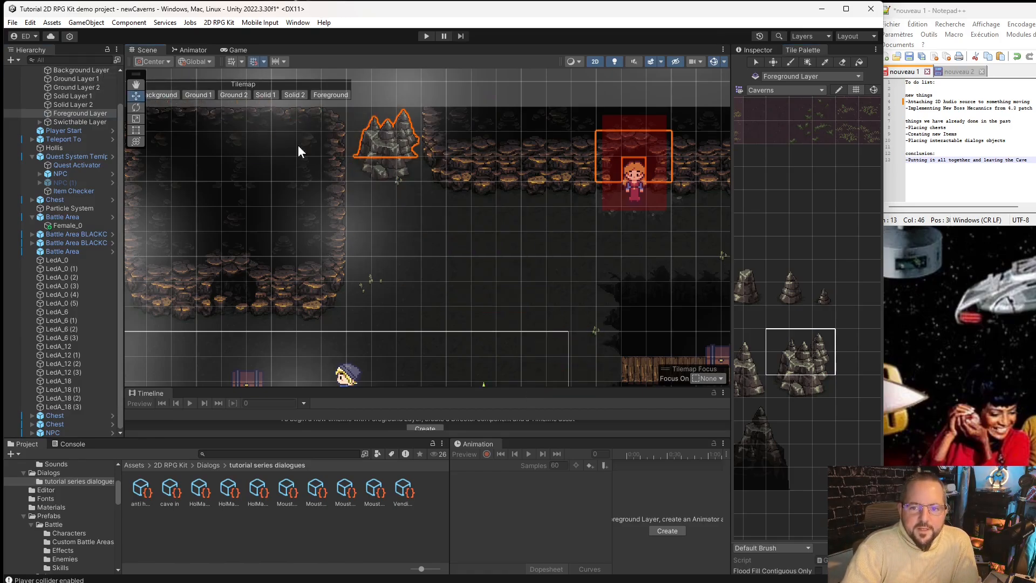
click(364, 164)
scroll(378, 174, up, 3)
scroll(385, 183, down, 6)
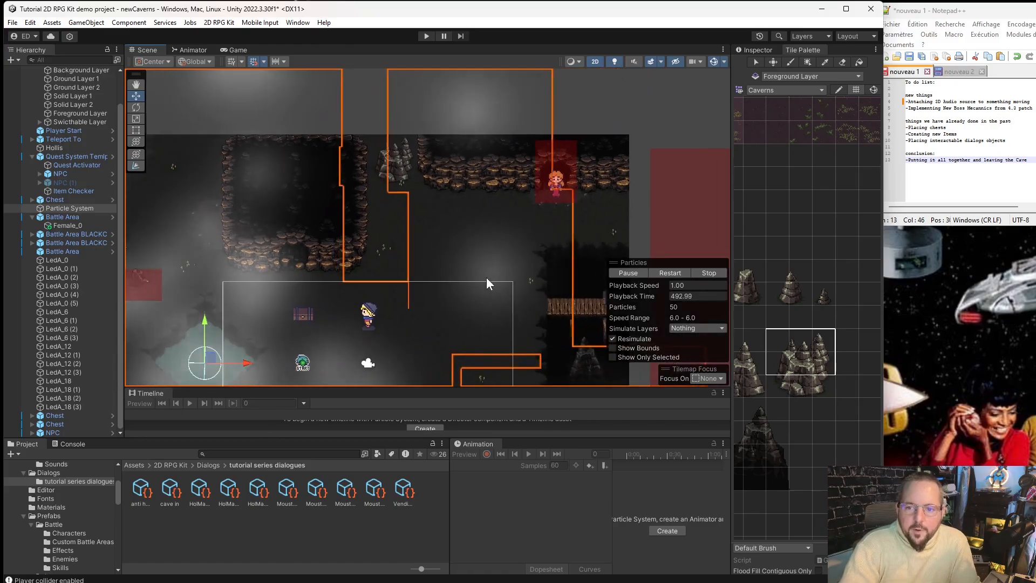
scroll(377, 276, up, 2)
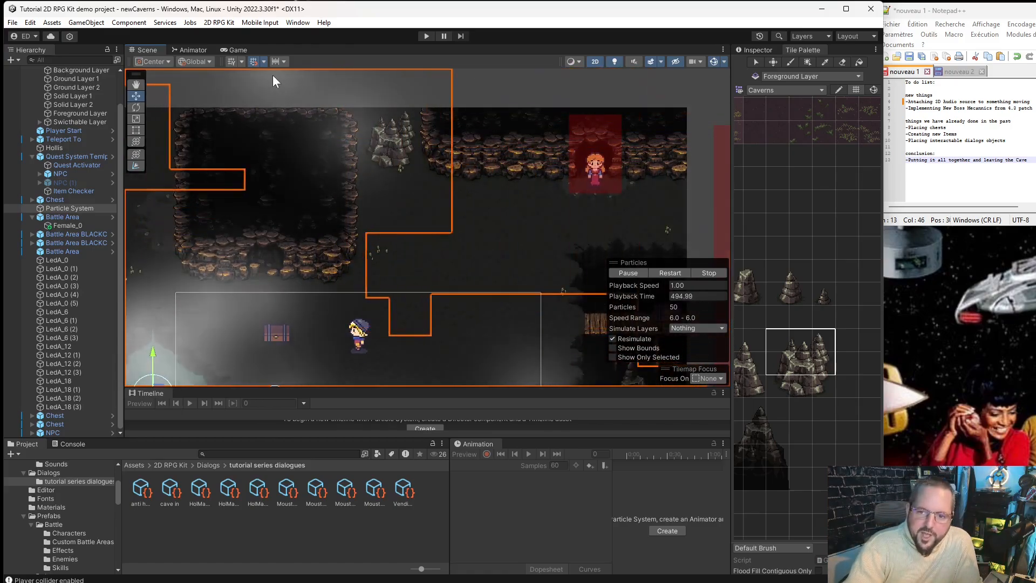
- Scatter copies of the smallest single-tile pointed rock on Solid Layer 1 across the open floor of the whole cave
middle_drag(297, 214, 453, 206)
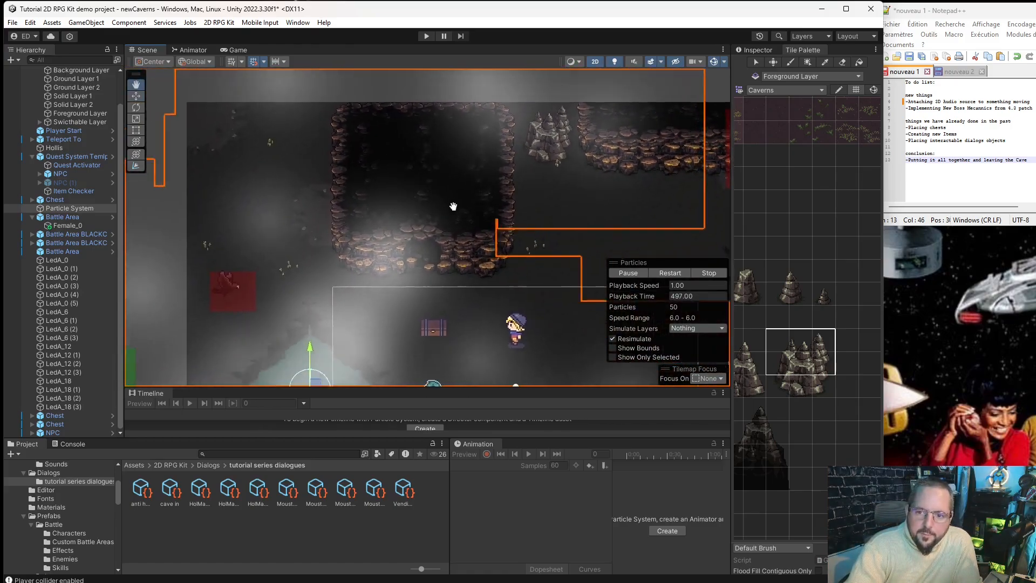
scroll(470, 261, down, 2)
middle_drag(503, 260, 414, 163)
scroll(462, 224, down, 1)
middle_drag(462, 226, 464, 245)
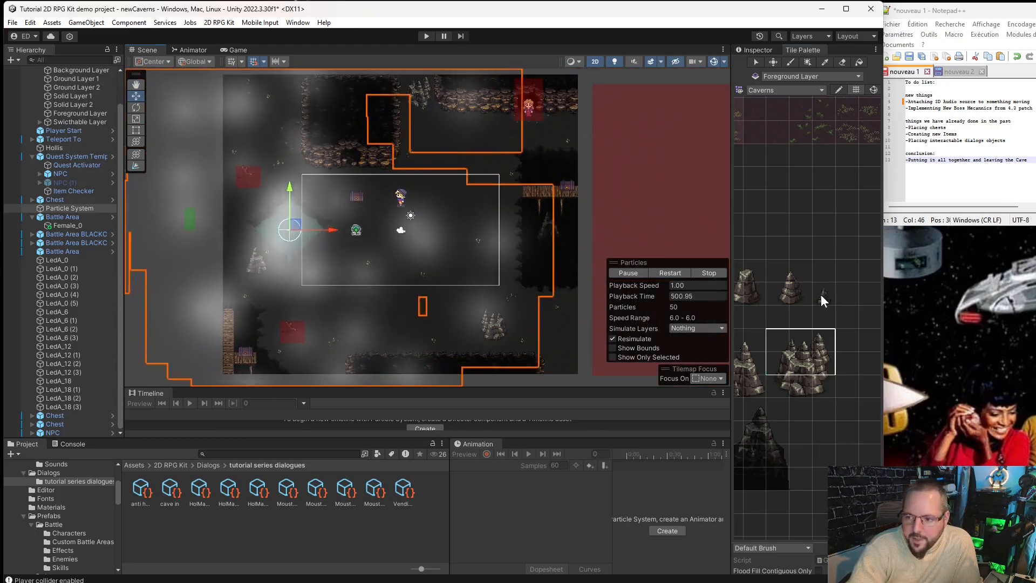
click(825, 297)
click(67, 96)
scroll(400, 274, up, 2)
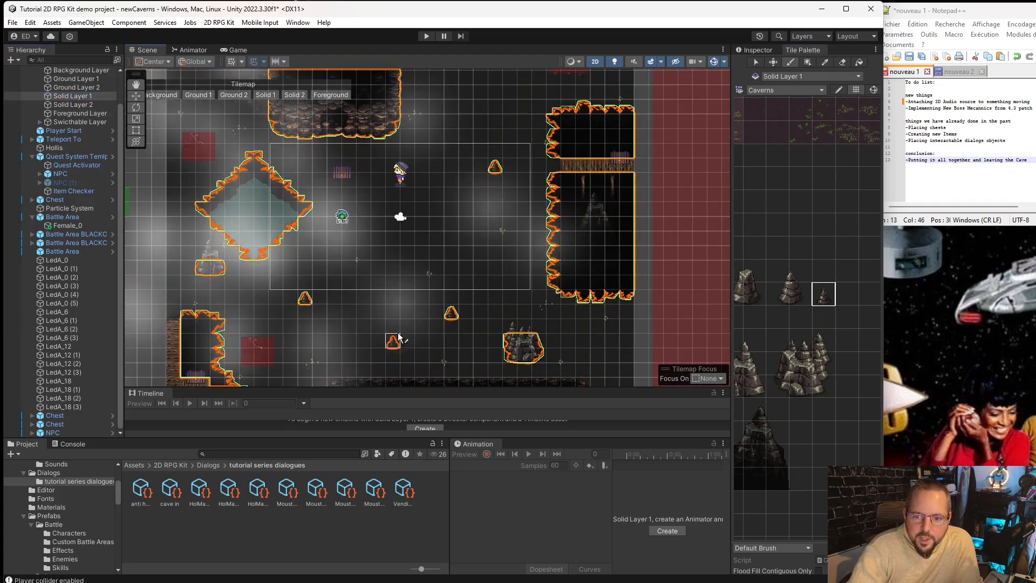
middle_drag(398, 339, 330, 190)
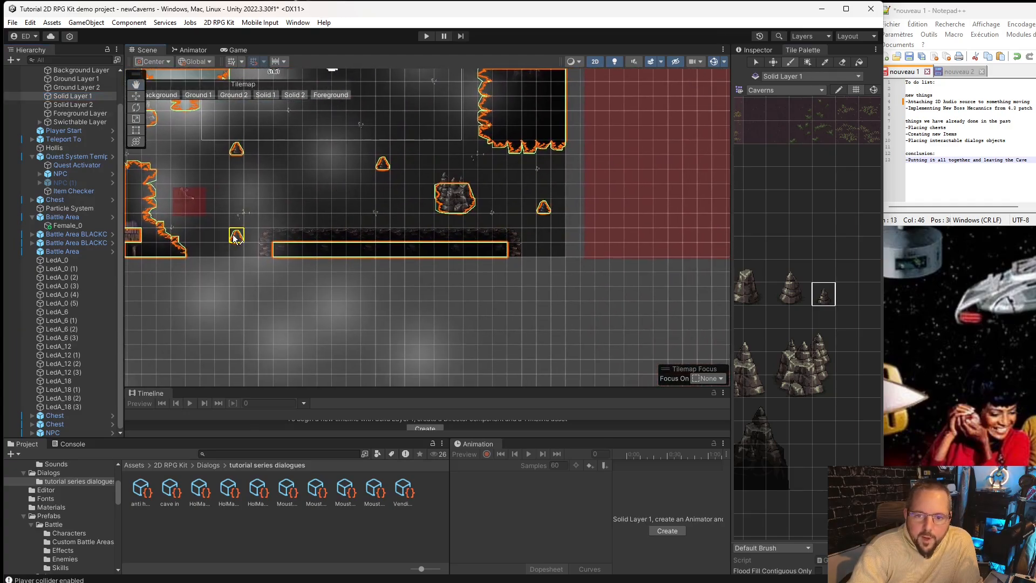
middle_drag(236, 238, 235, 297)
scroll(235, 297, down, 1)
middle_drag(223, 193, 234, 166)
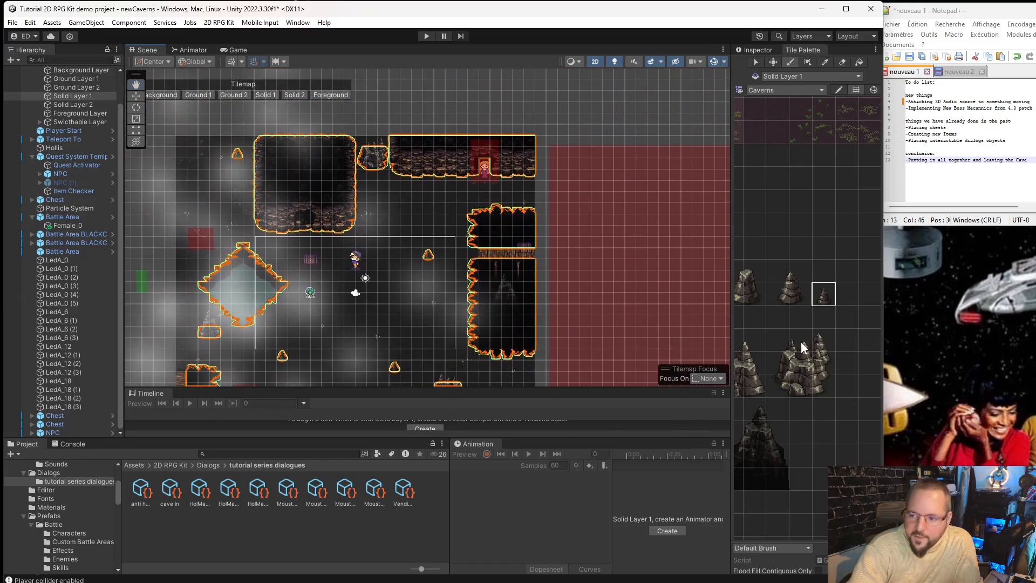
- Scatter the sparse grey-blue ground detail tile from the Caverns palette on Ground Layer 1 across the cave floor
middle_drag(803, 349, 733, 338)
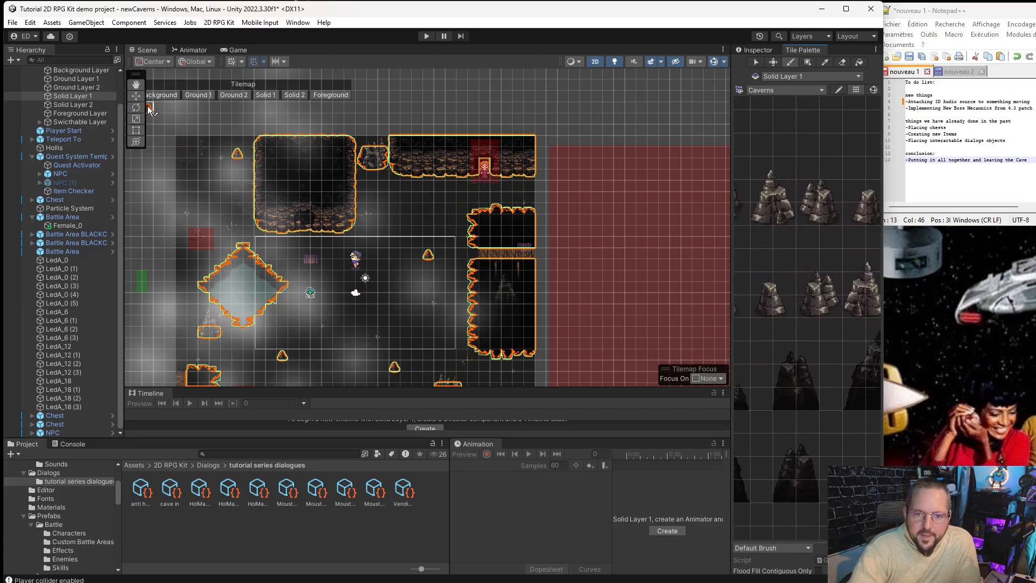
click(240, 207)
middle_drag(873, 374, 844, 348)
scroll(376, 298, up, 5)
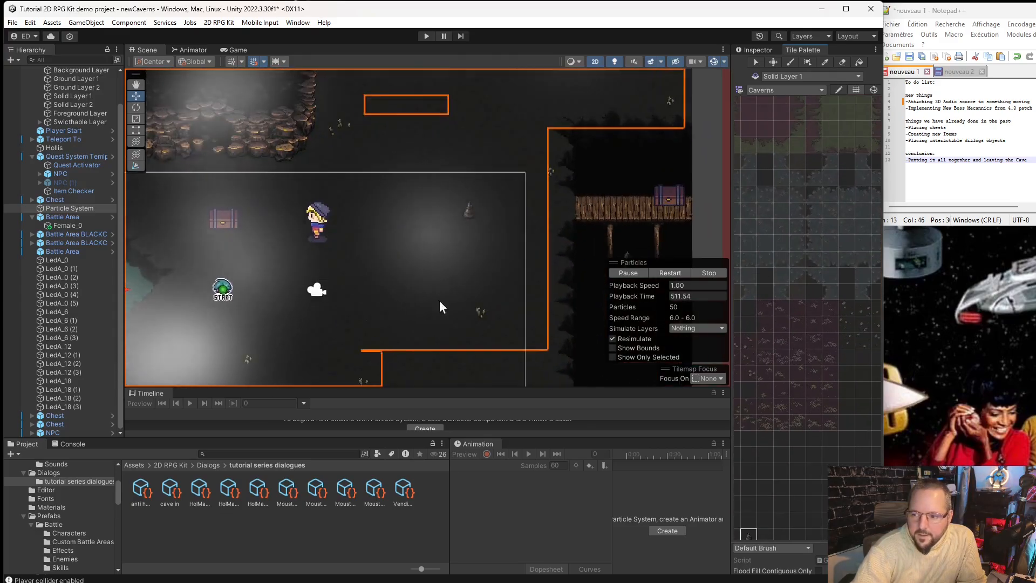
scroll(799, 410, up, 3)
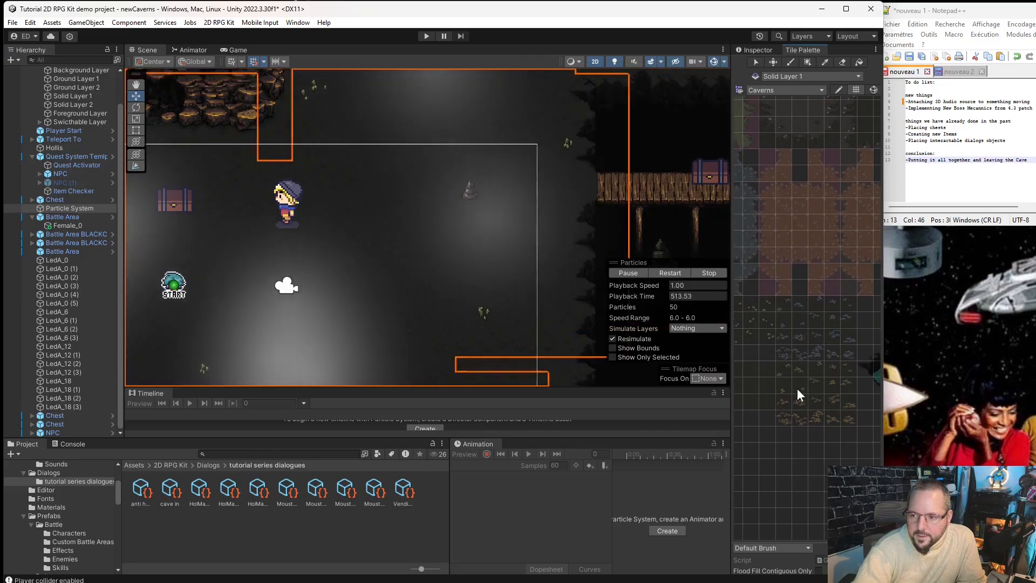
scroll(821, 362, up, 2)
scroll(814, 419, down, 2)
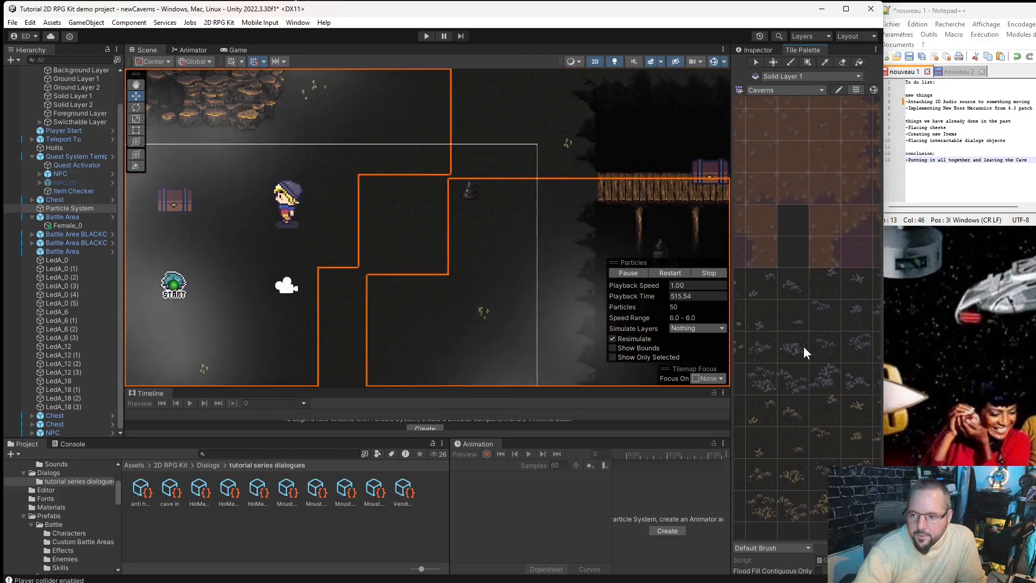
click(771, 315)
scroll(475, 320, down, 2)
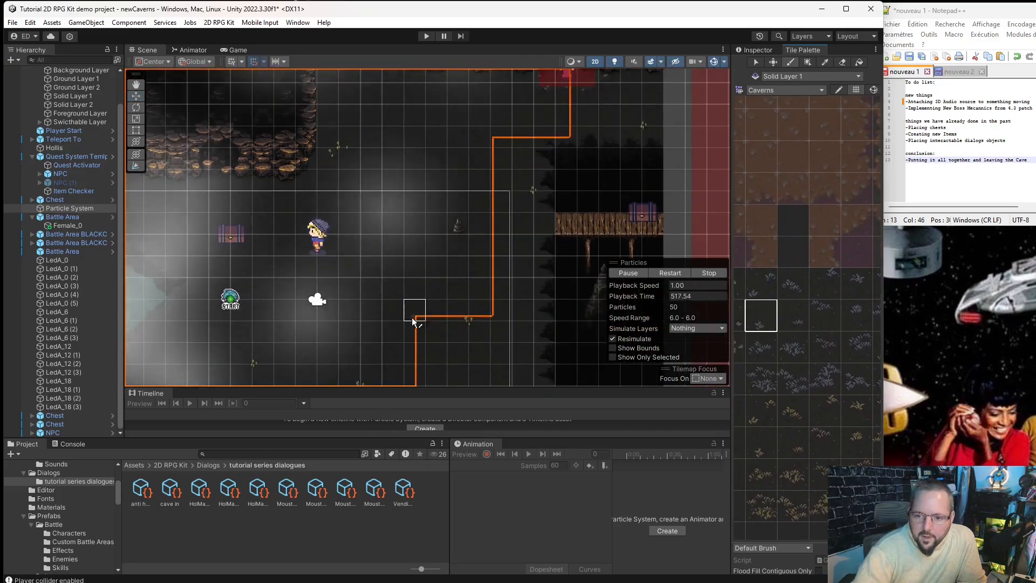
click(78, 79)
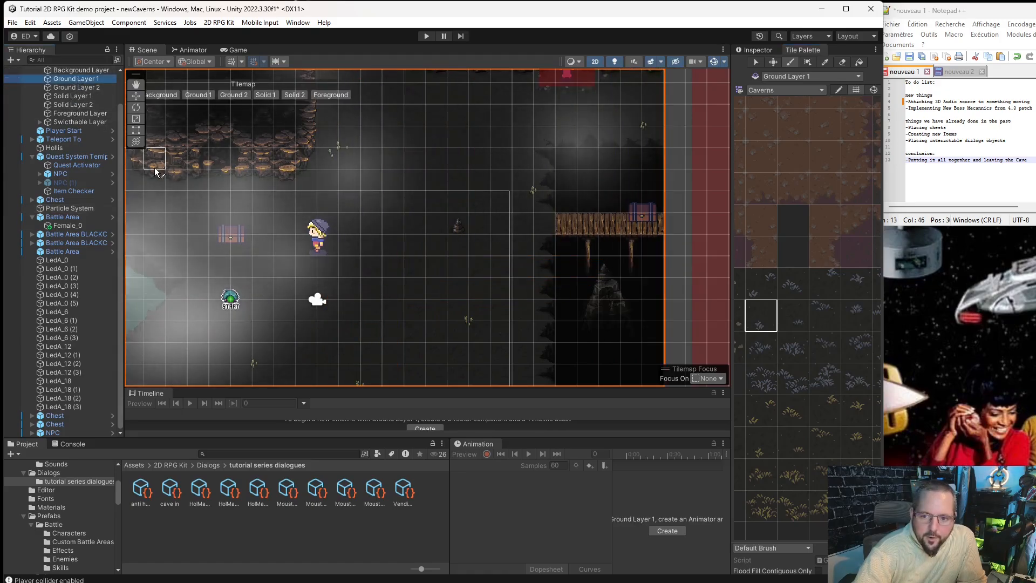
scroll(373, 281, down, 2)
middle_drag(388, 312, 467, 220)
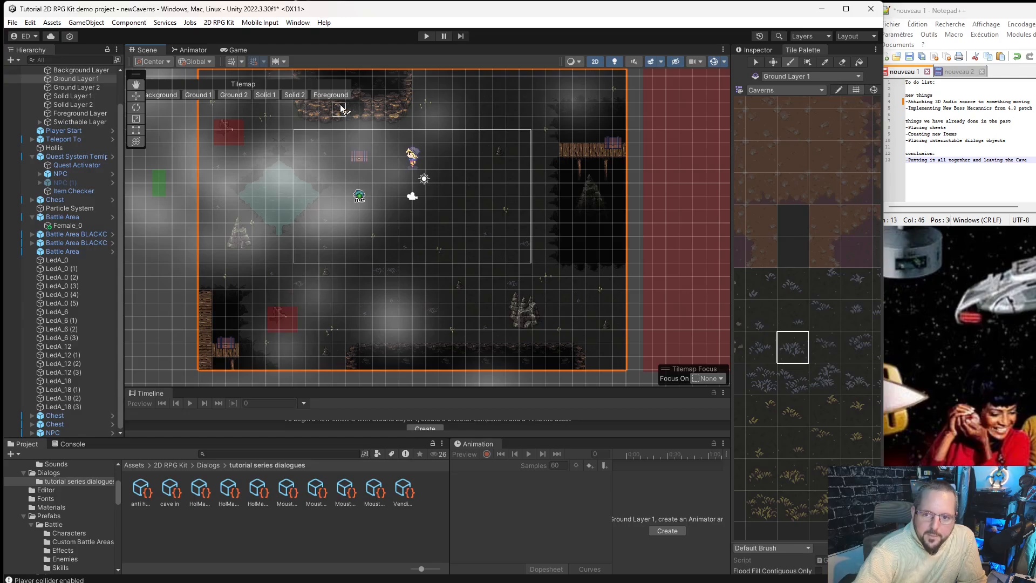
- Add the denser grey-blue ground detail tiles around the cave floor on Ground Layer 1 and check how they look in the fog
mouse_move(418, 157)
middle_down()
mouse_move(446, 289)
mouse_move(339, 202)
middle_up()
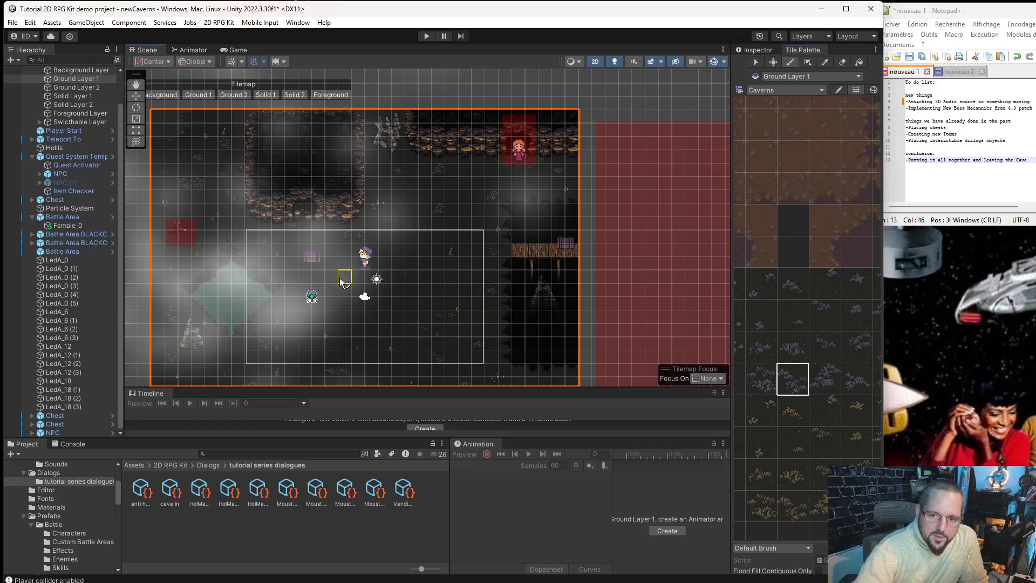
click(141, 183)
scroll(277, 355, up, 5)
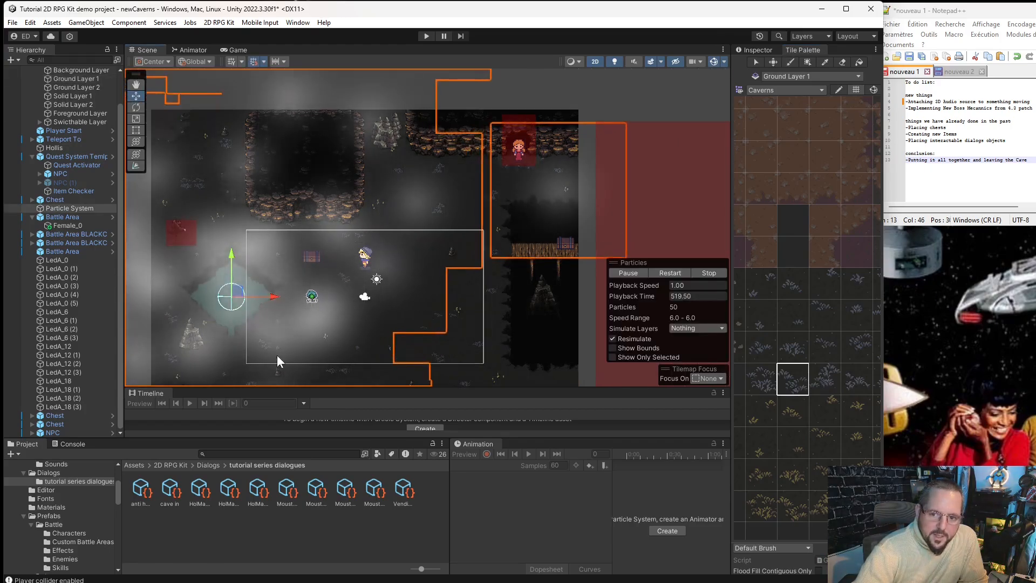
scroll(550, 290, down, 2)
mouse_move(518, 283)
mouse_down()
mouse_move(398, 162)
mouse_move(646, 208)
mouse_move(511, 330)
mouse_move(511, 297)
mouse_up()
scroll(511, 297, down, 3)
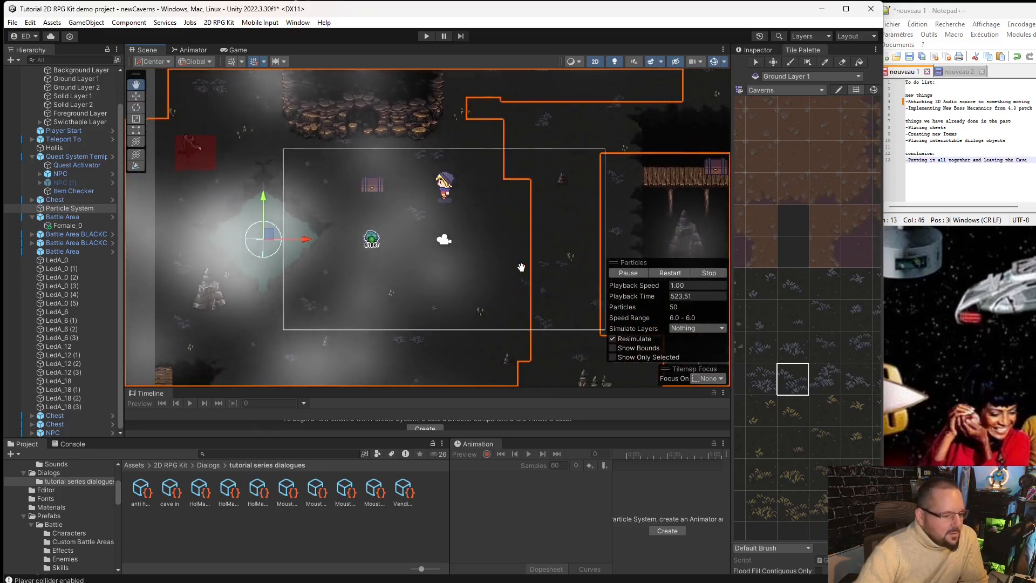
scroll(796, 406, down, 3)
middle_drag(796, 406, 834, 404)
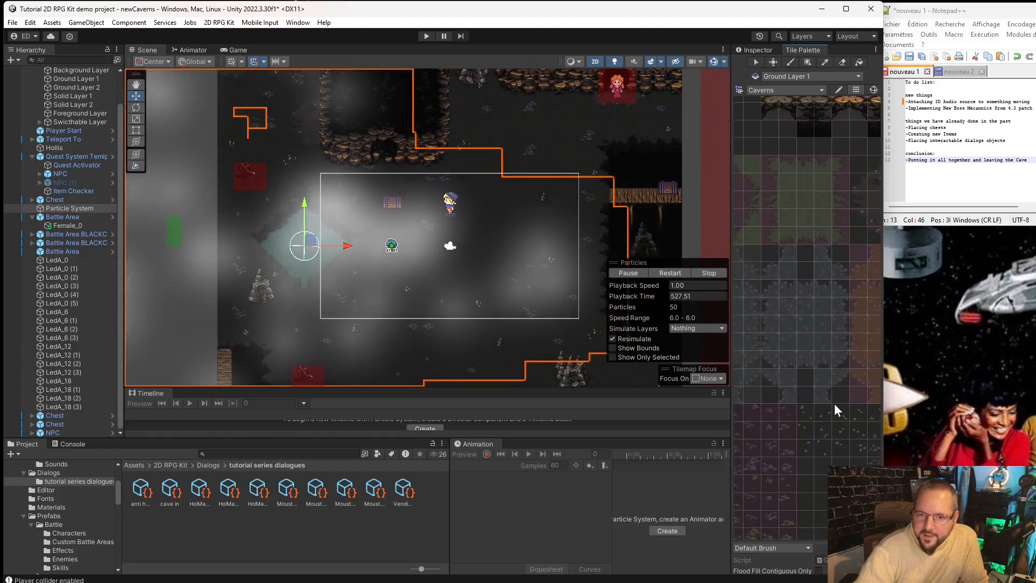
drag(762, 281, 846, 362)
scroll(430, 331, up, 5)
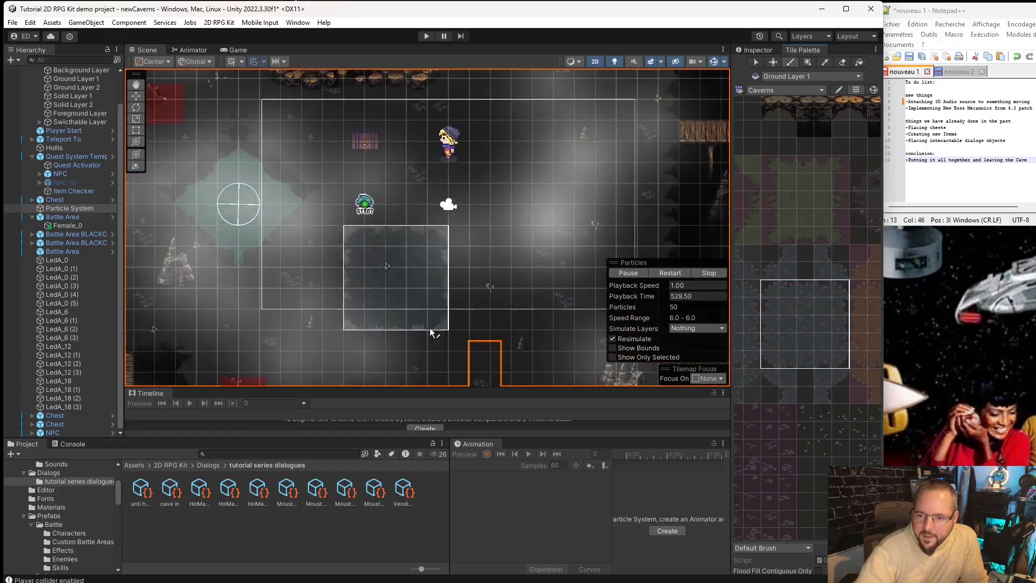
scroll(527, 324, down, 4)
scroll(810, 354, down, 2)
scroll(811, 354, down, 3)
- Paint the 5x5 dark grey ground patch with scattered stones on Ground Layer 1 around the START marker
middle_drag(811, 354, 841, 289)
scroll(423, 248, up, 5)
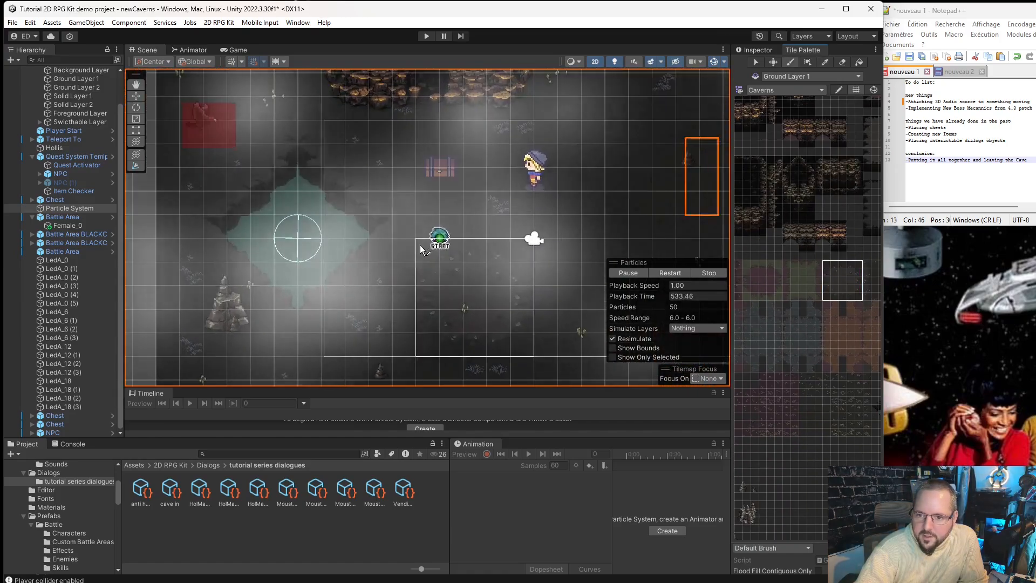
scroll(351, 248, down, 5)
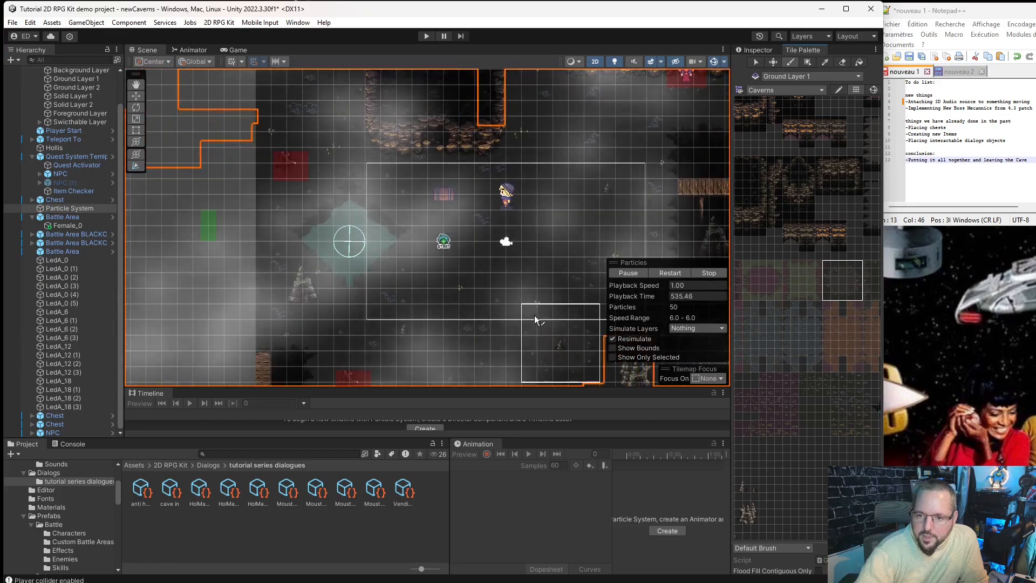
scroll(452, 240, down, 3)
scroll(449, 240, up, 3)
scroll(448, 237, up, 4)
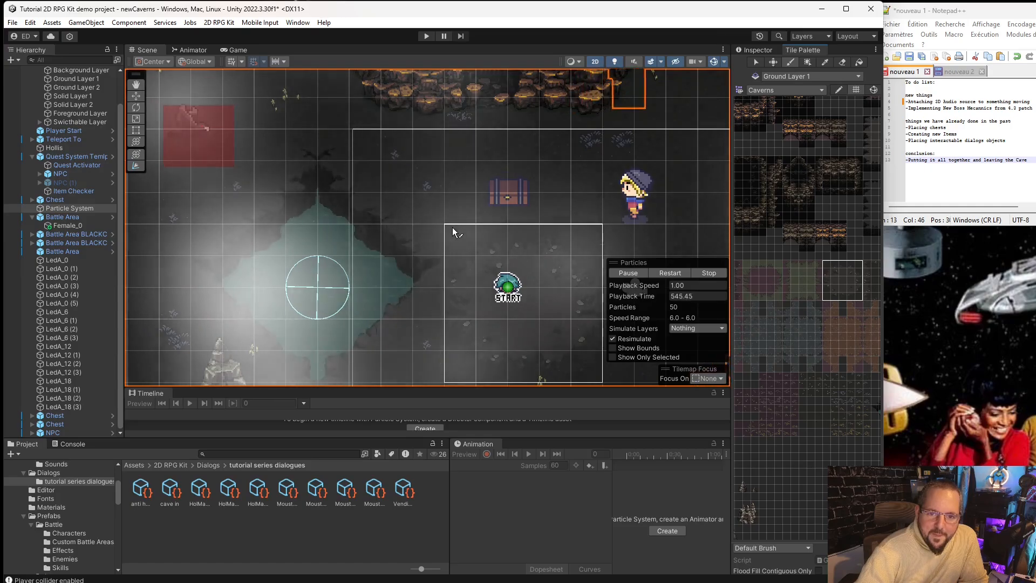
scroll(88, 146, up, 3)
click(95, 114)
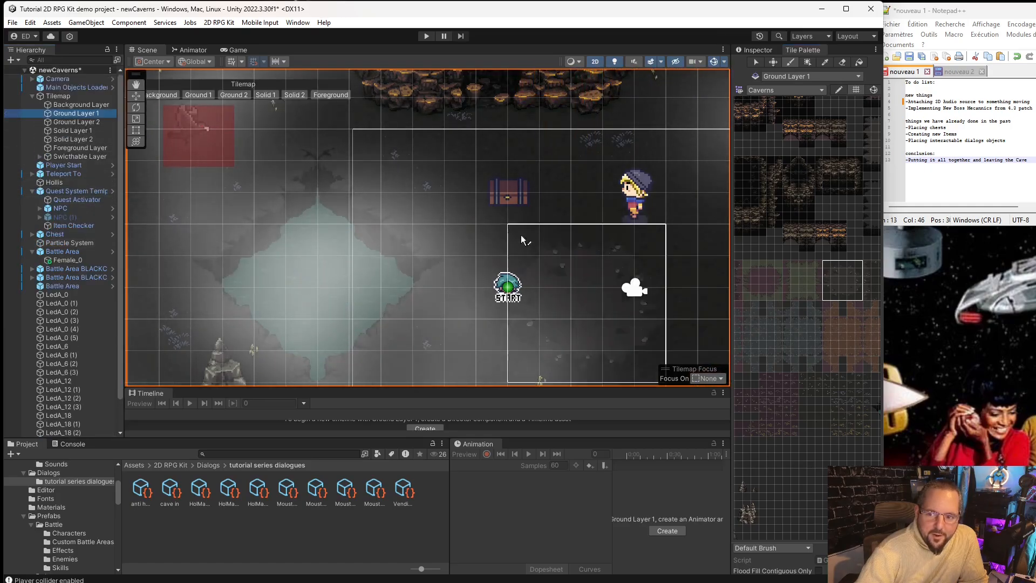
click(455, 240)
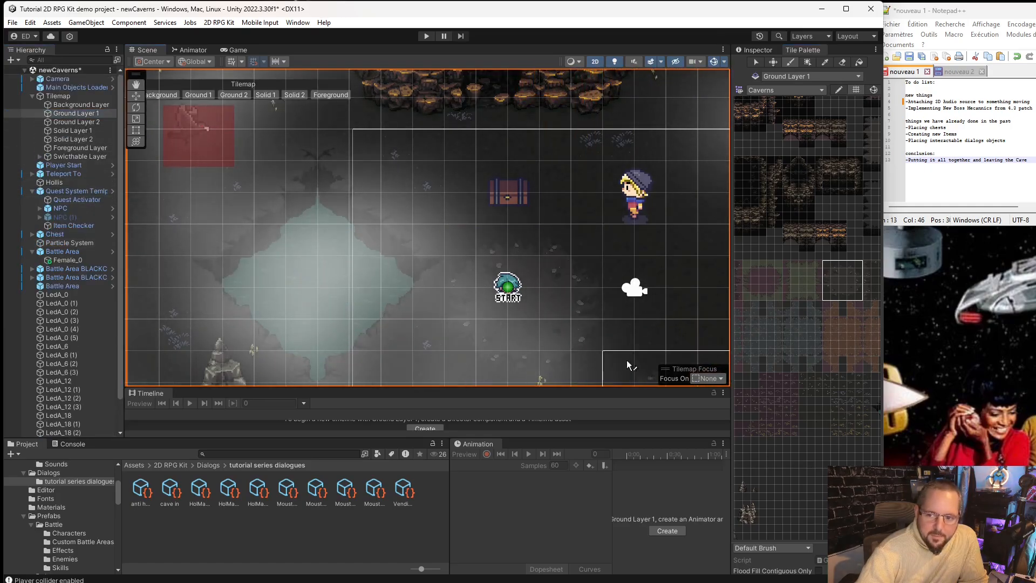
scroll(581, 341, down, 5)
middle_drag(582, 341, 522, 285)
scroll(537, 285, up, 7)
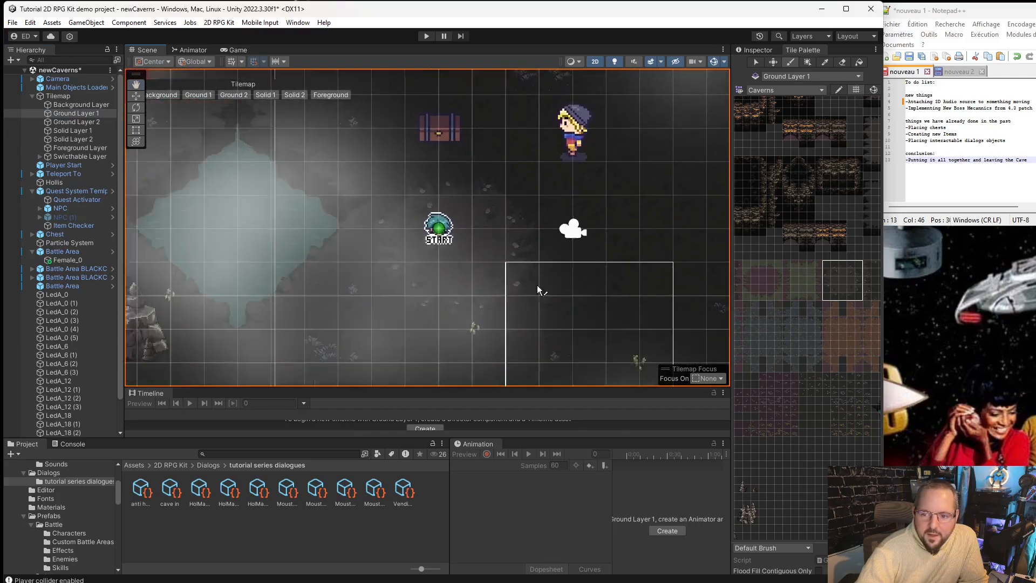
- Select the Teleport From object at the START marker and show its properties
click(143, 96)
scroll(399, 216, up, 3)
click(460, 236)
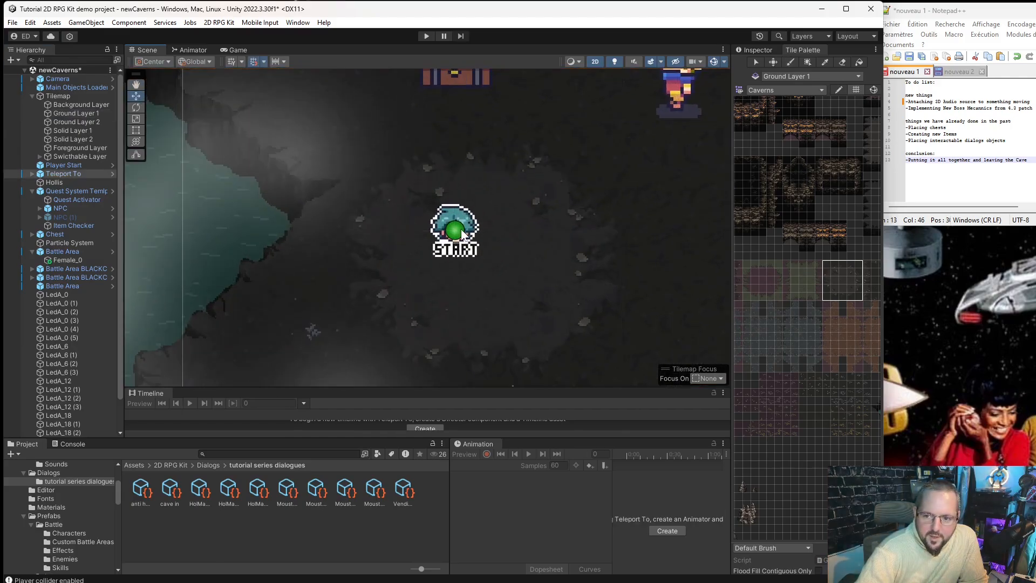
mouse_move(460, 236)
mouse_down()
mouse_move(495, 268)
mouse_move(459, 236)
mouse_up()
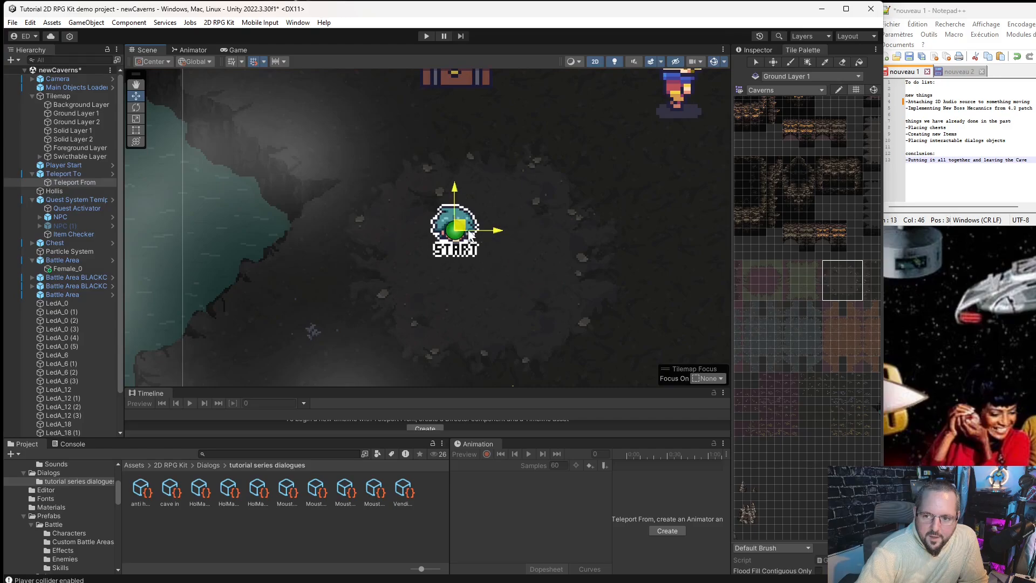
click(759, 51)
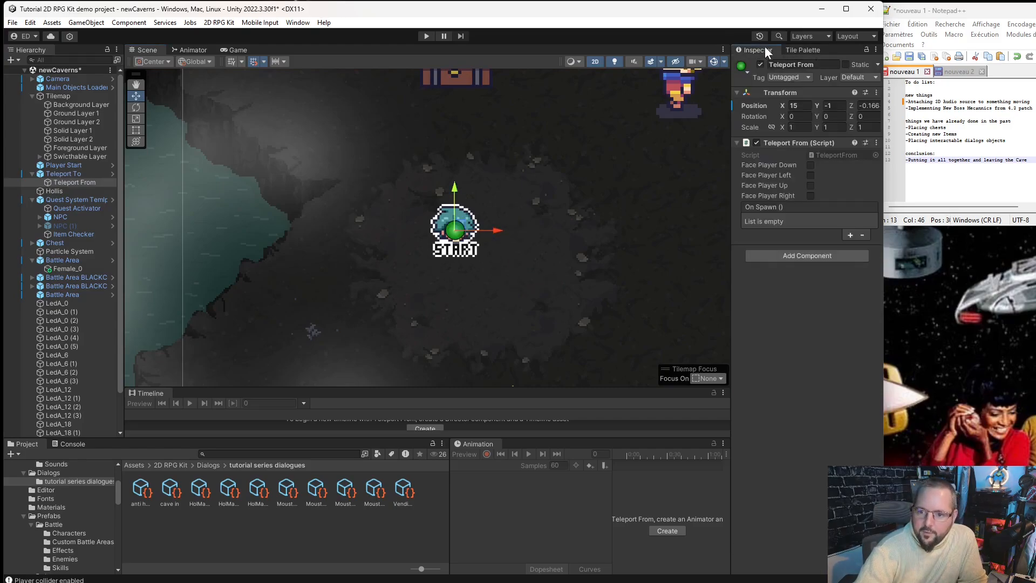
- Set the Teleport From object's position to X 15.5 and Y -1.5
click(845, 110)
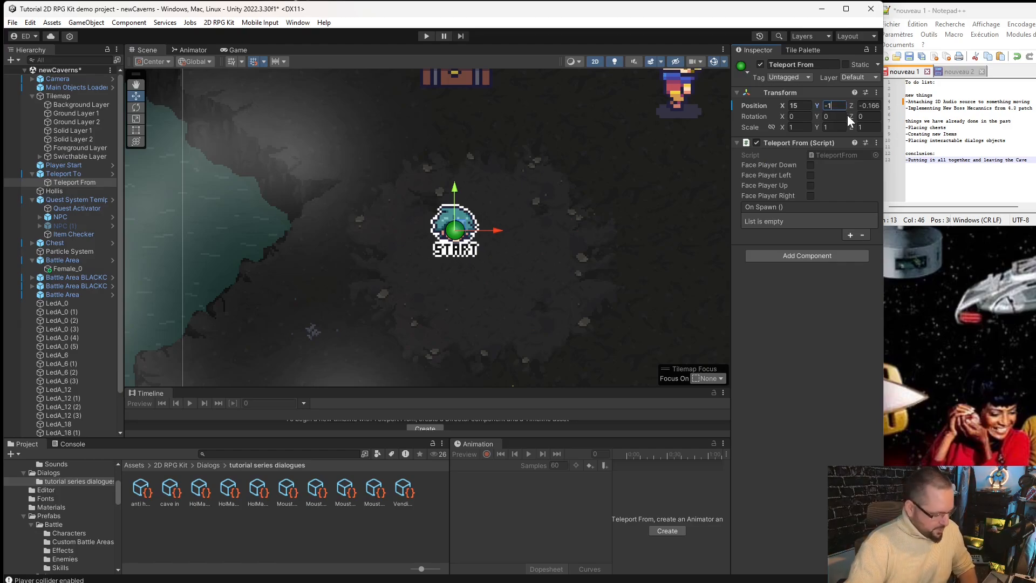
text(-1.5)
click(806, 106)
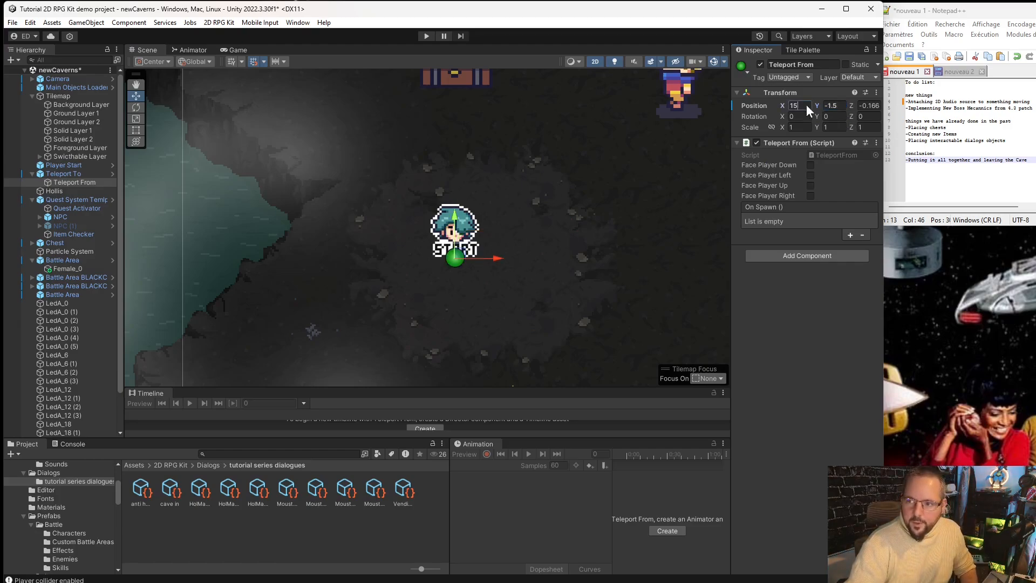
text(.5)
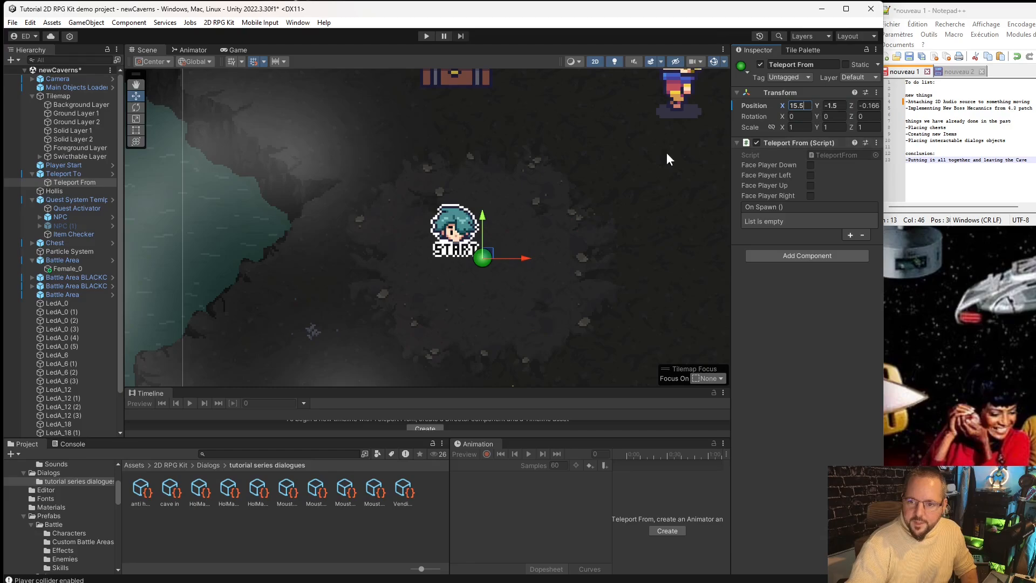
- Select the Player Start marker and set its position to X -3.5 and Y -0.5
click(448, 229)
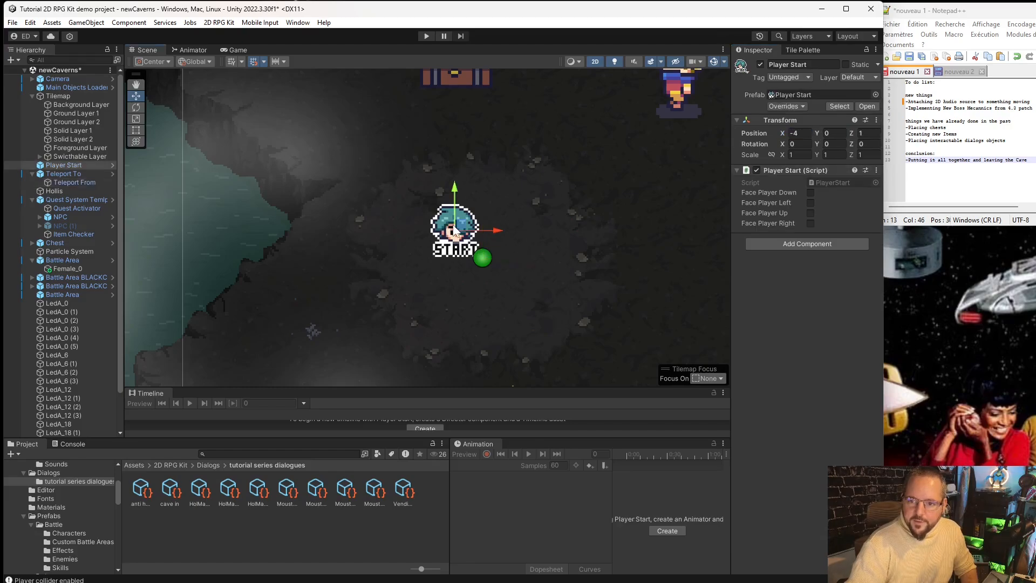
click(812, 134)
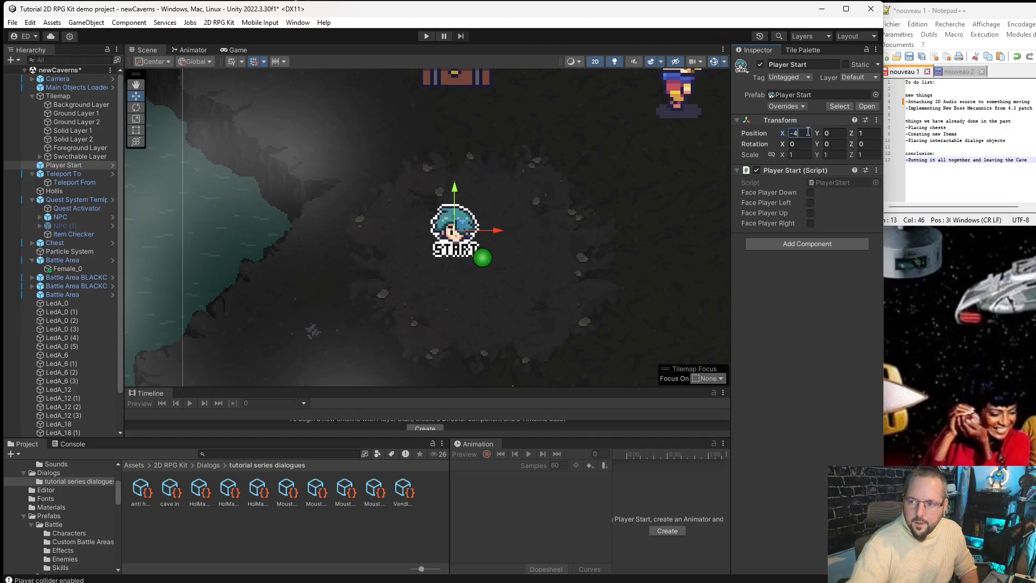
text(.5)
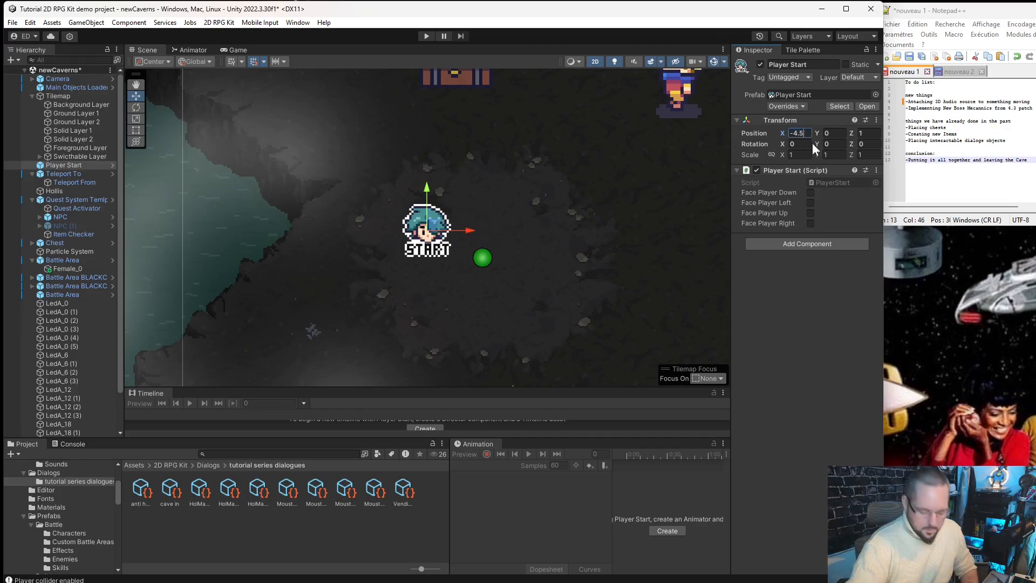
key(Left)
key(Left)
key(BackSpace)
text(3)
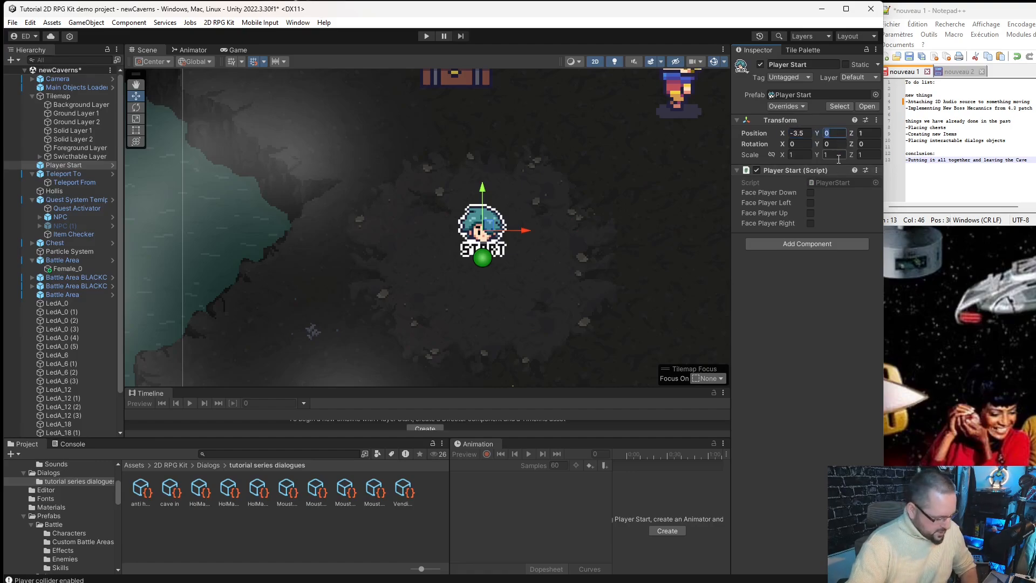
text(.5)
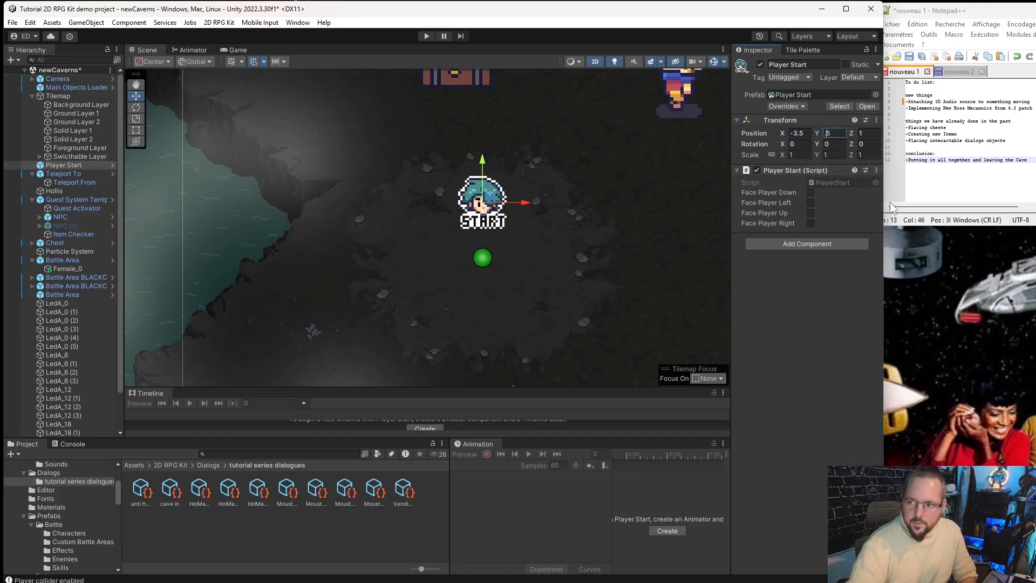
key(Left)
key(Left)
text(-)
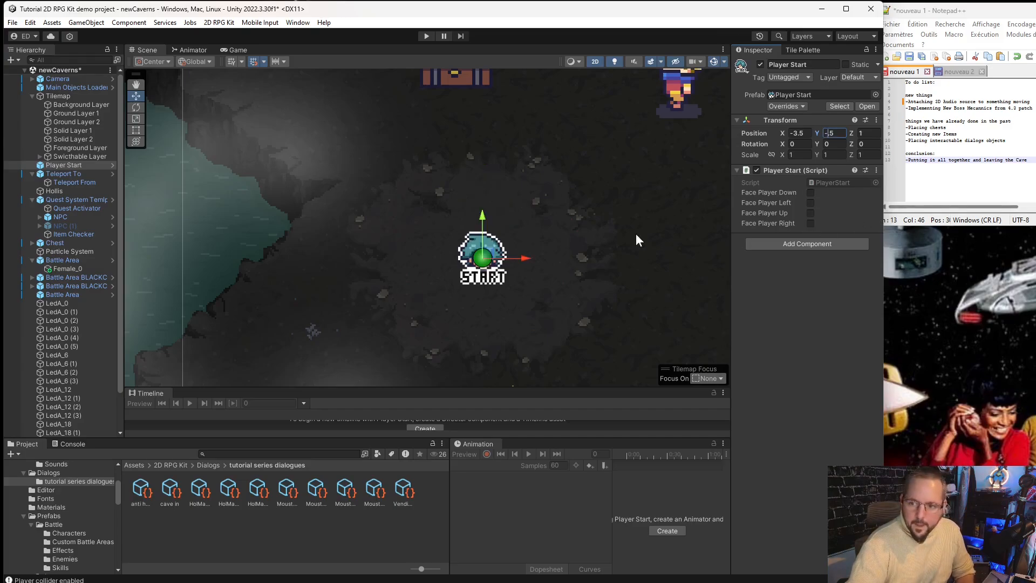
- Look over the cavern map under the fog, from the start point to the female character's battle area, the cliffs and the wooden bridge
click(601, 240)
scroll(517, 266, down, 2)
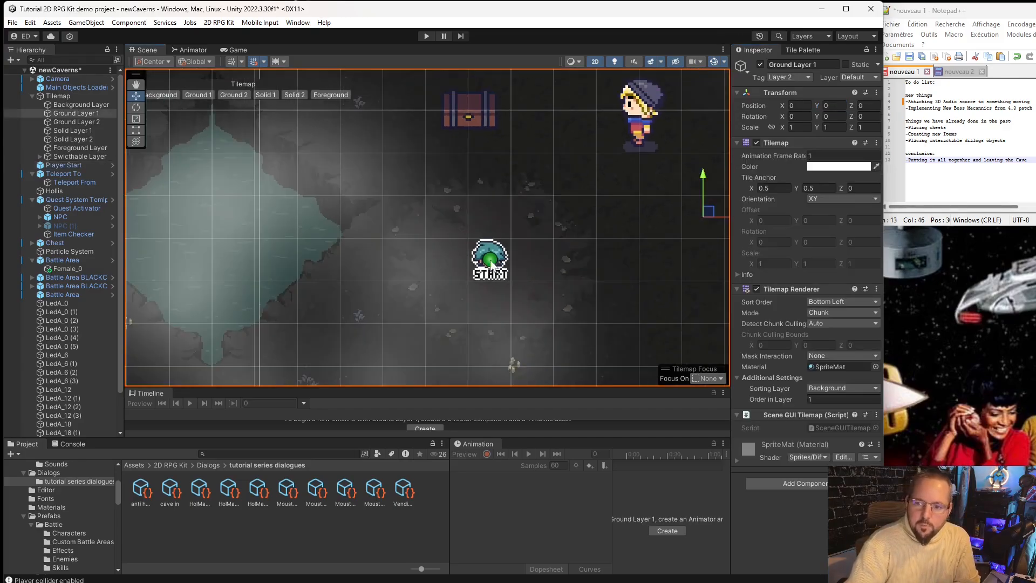
scroll(481, 316, down, 5)
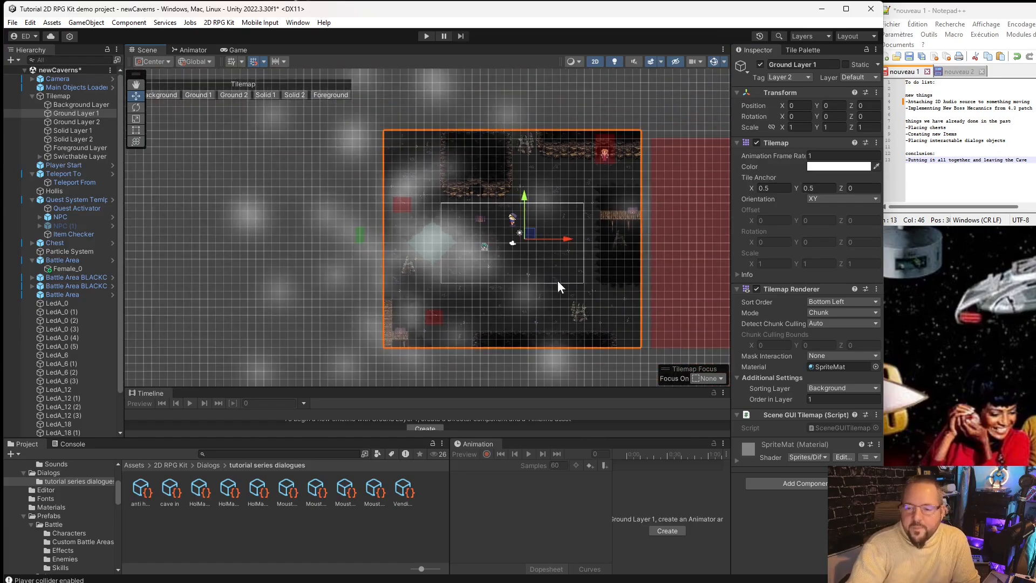
click(381, 287)
scroll(521, 296, up, 8)
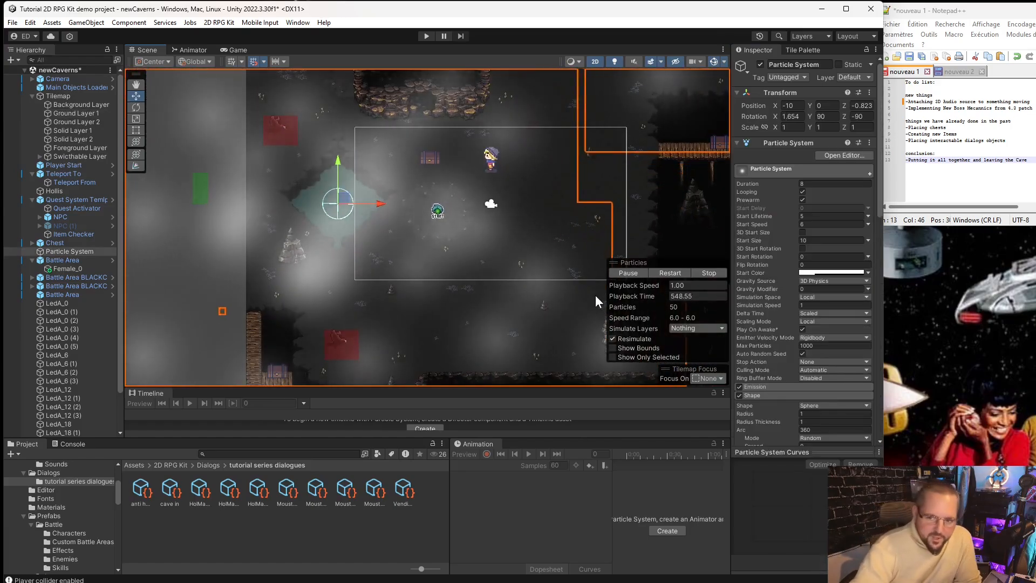
middle_drag(595, 295, 514, 344)
scroll(390, 278, up, 4)
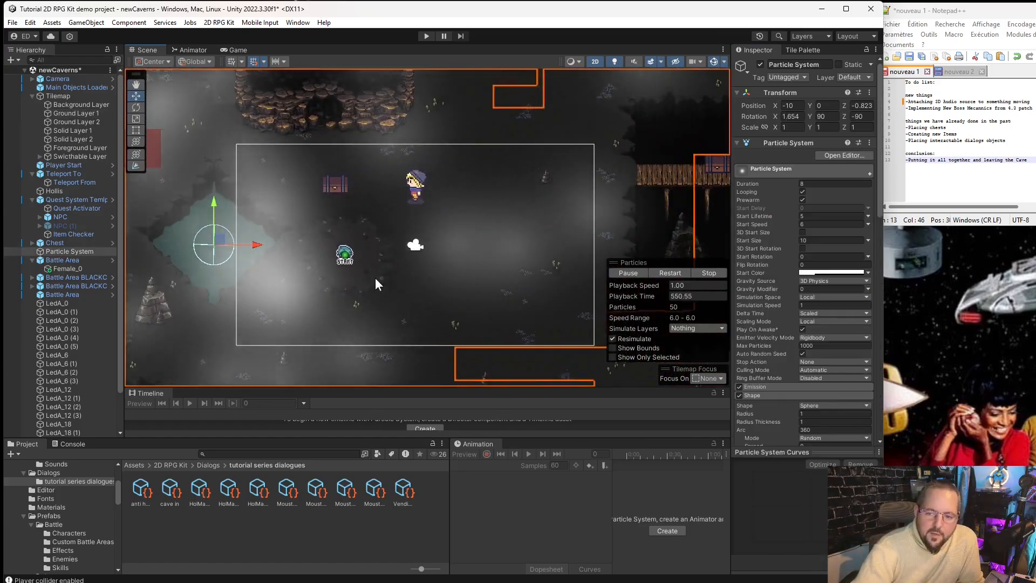
scroll(399, 295, down, 9)
scroll(420, 316, up, 3)
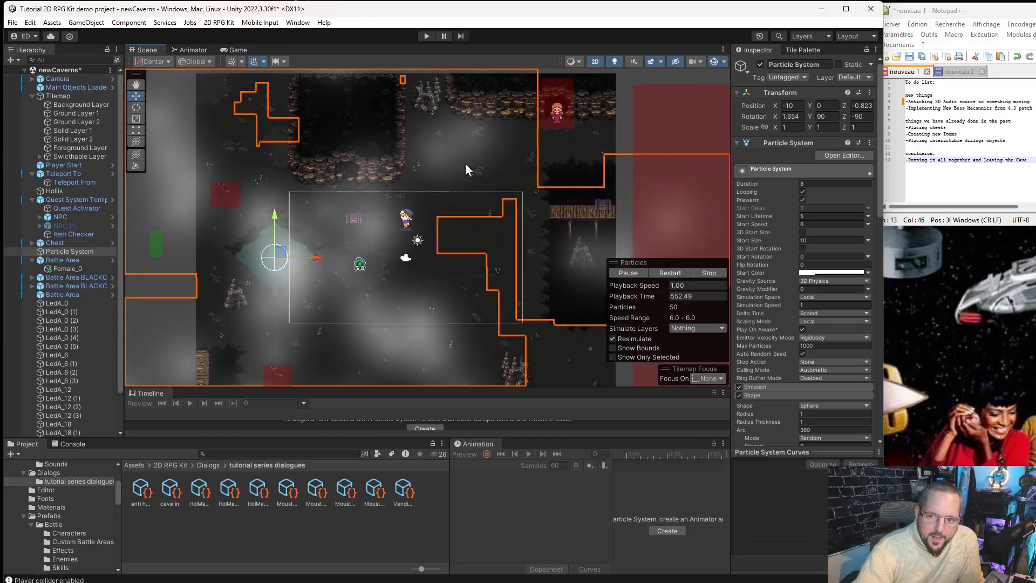
scroll(398, 207, up, 3)
scroll(397, 211, down, 2)
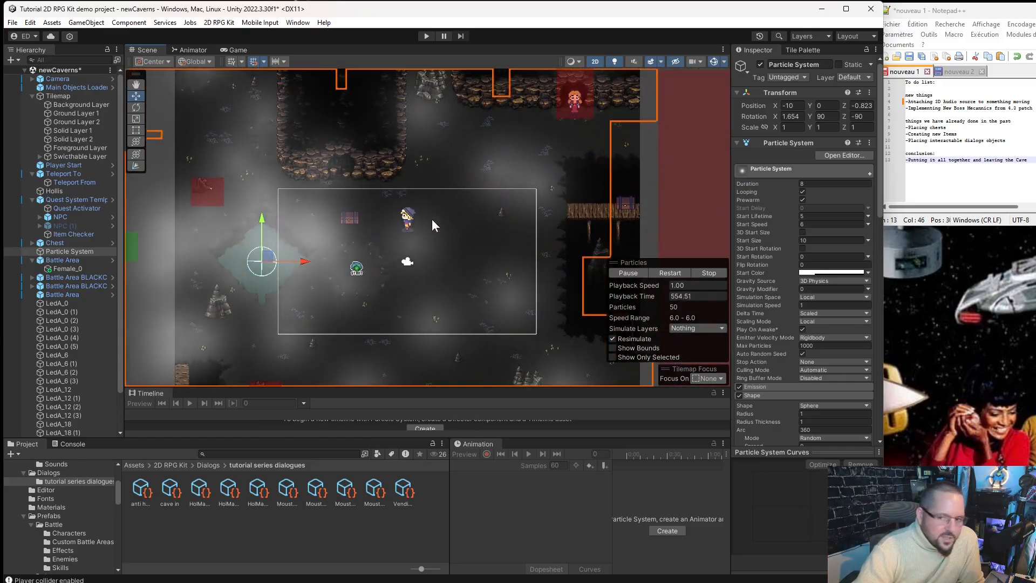
scroll(364, 255, up, 2)
scroll(419, 302, down, 3)
middle_drag(546, 221, 462, 260)
scroll(503, 159, up, 6)
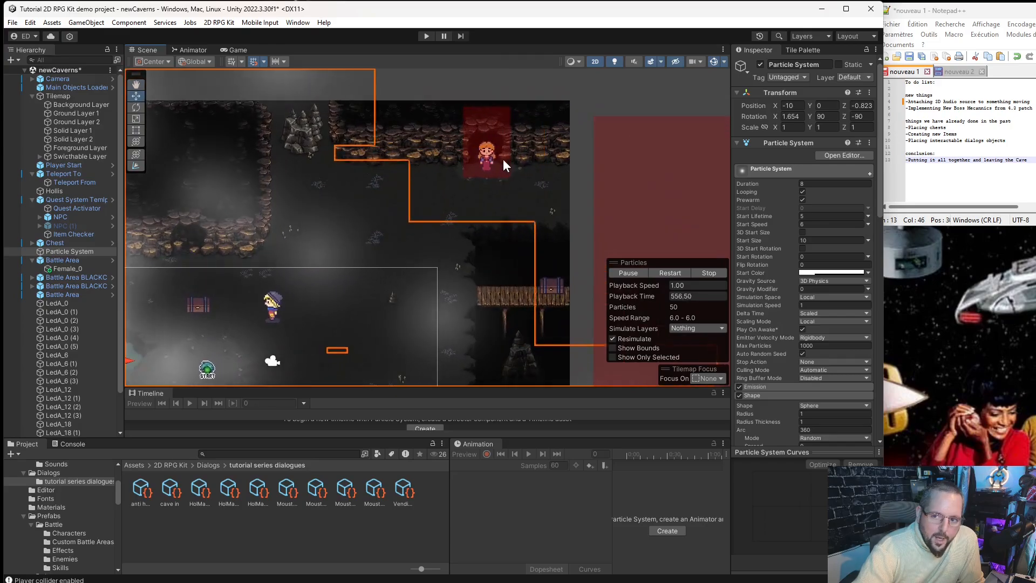
scroll(490, 171, down, 3)
middle_drag(470, 209, 547, 218)
scroll(447, 253, up, 6)
scroll(406, 254, down, 8)
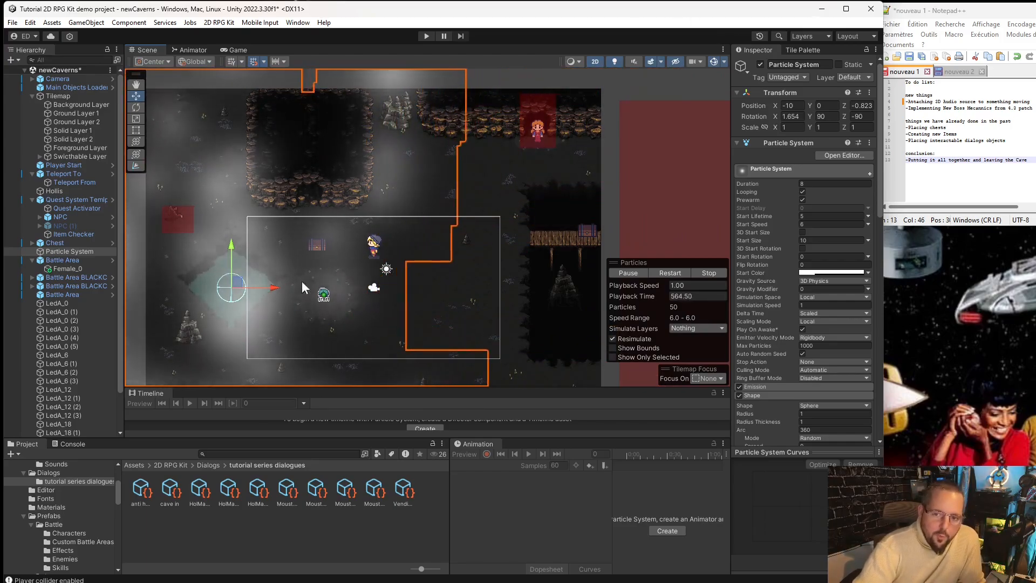
scroll(558, 191, up, 3)
middle_drag(531, 141, 480, 236)
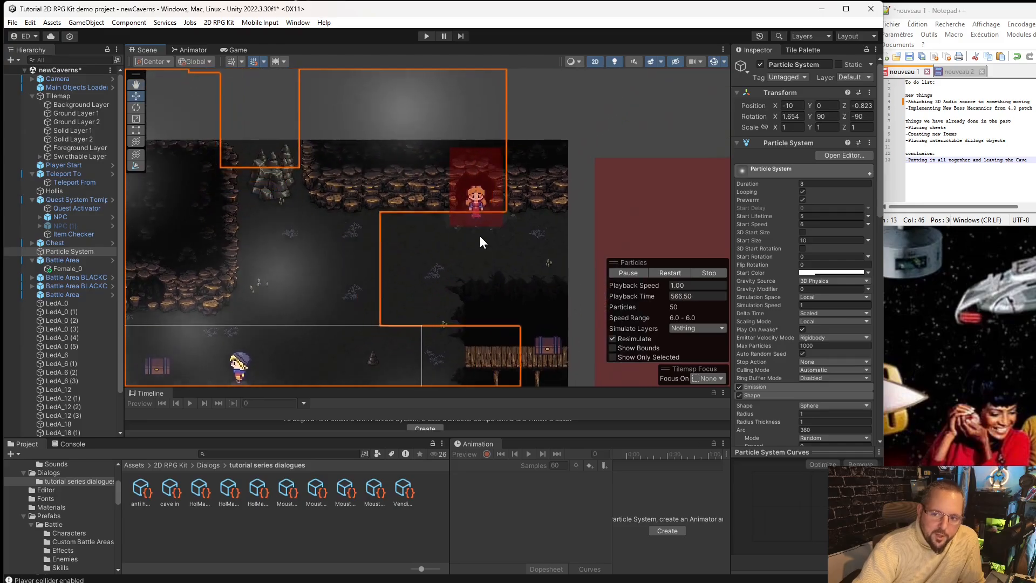
scroll(480, 232, up, 3)
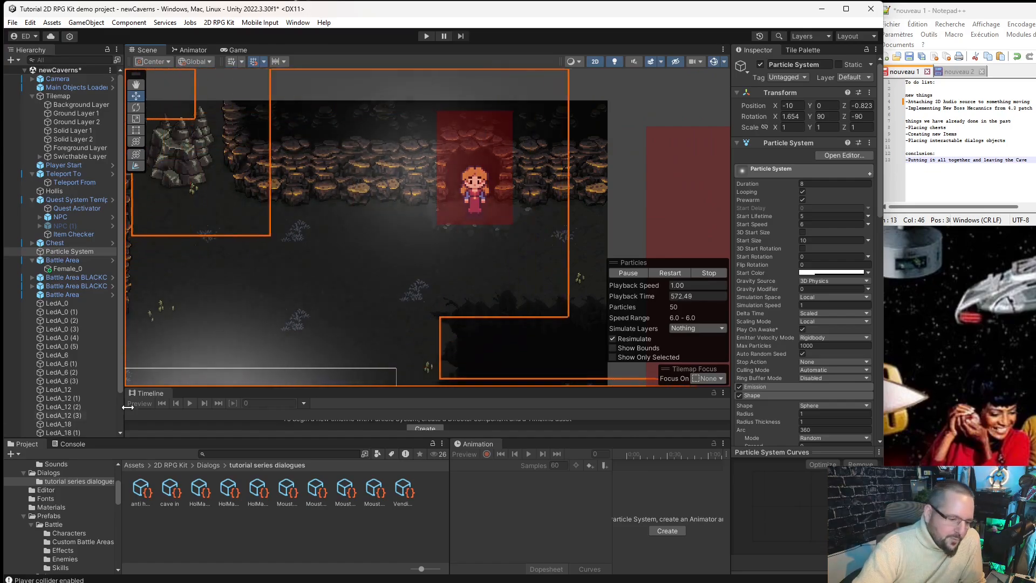
scroll(359, 287, down, 3)
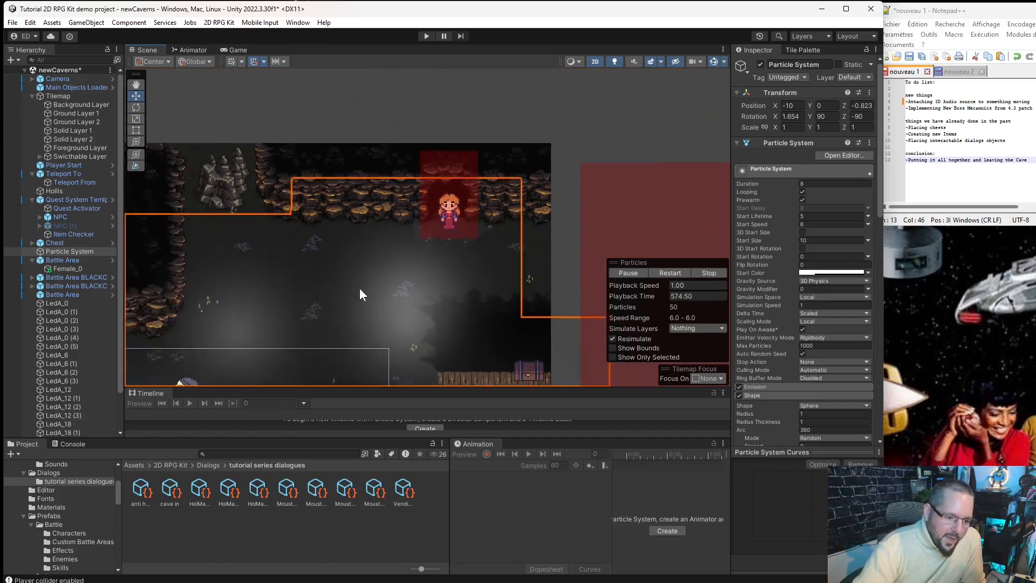
middle_drag(351, 309, 359, 211)
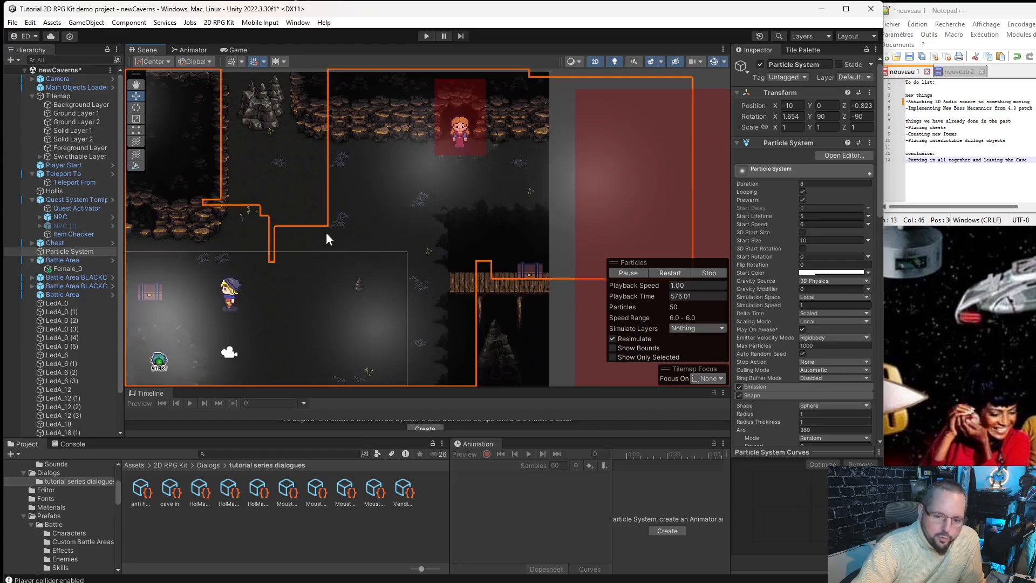
- Create a folder named "new Size cavern" inside the Sprites/Tilesets/Caverns asset folder
click(270, 526)
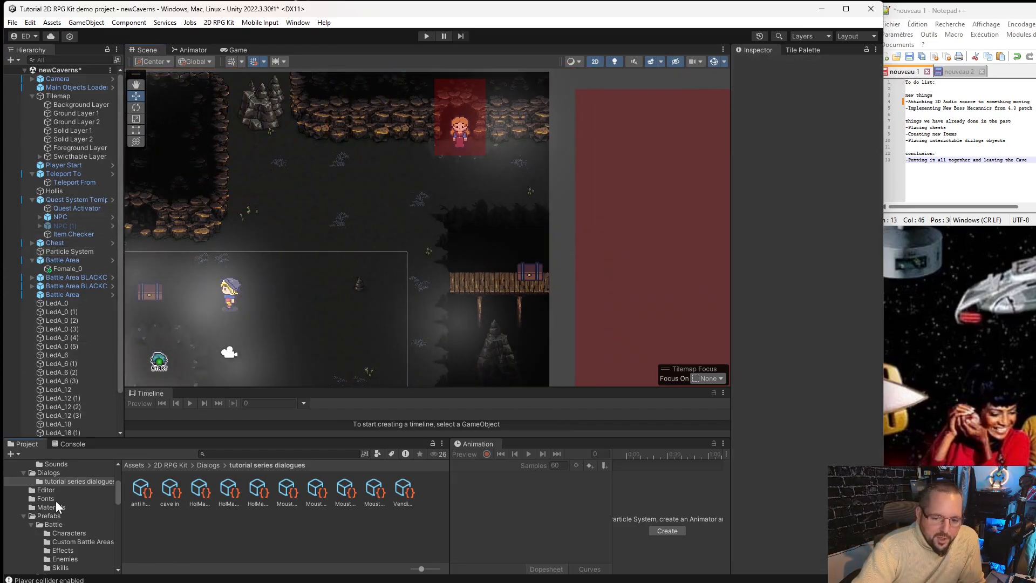
scroll(60, 502, down, 3)
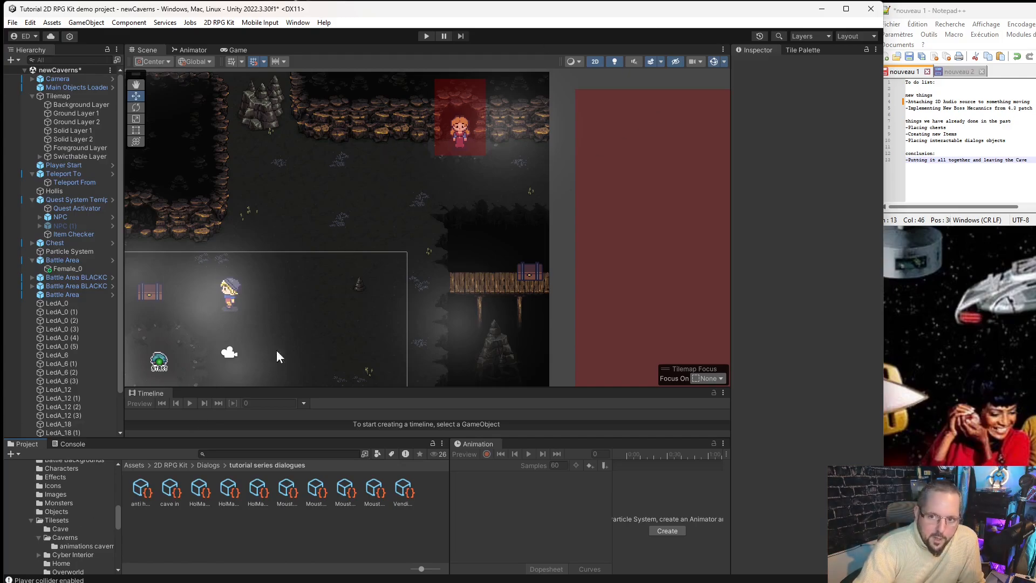
scroll(70, 513, down, 3)
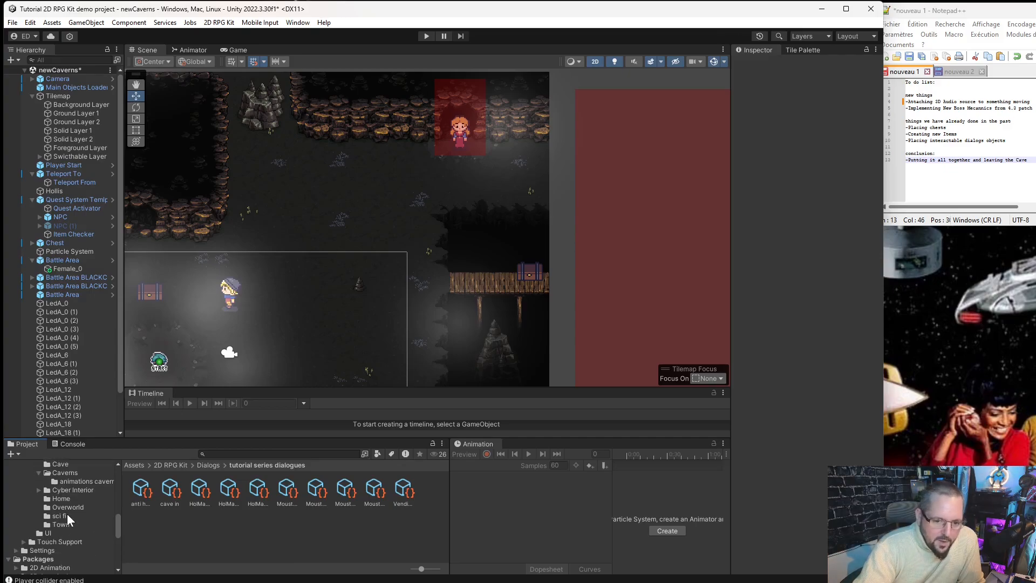
click(91, 513)
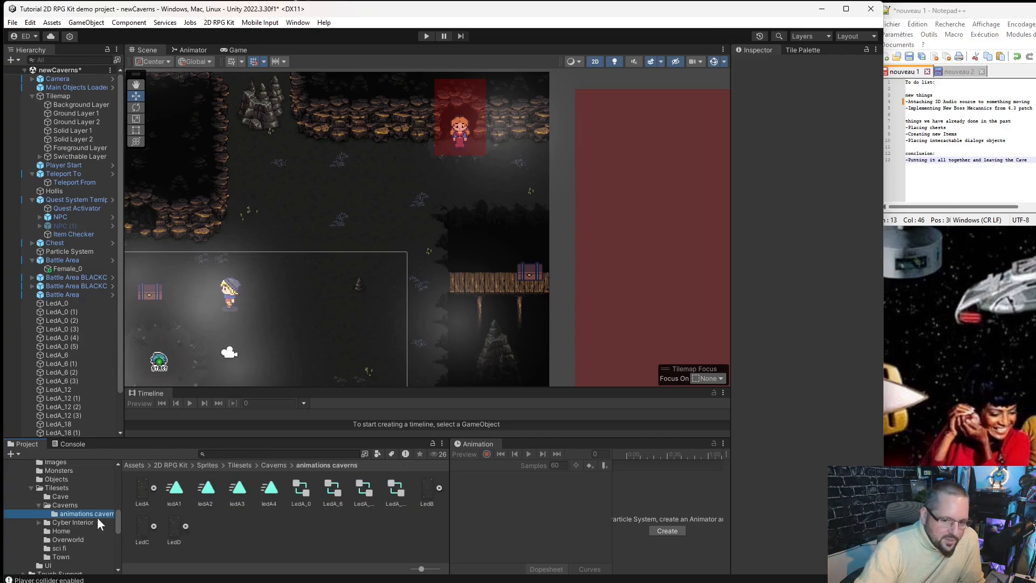
click(68, 505)
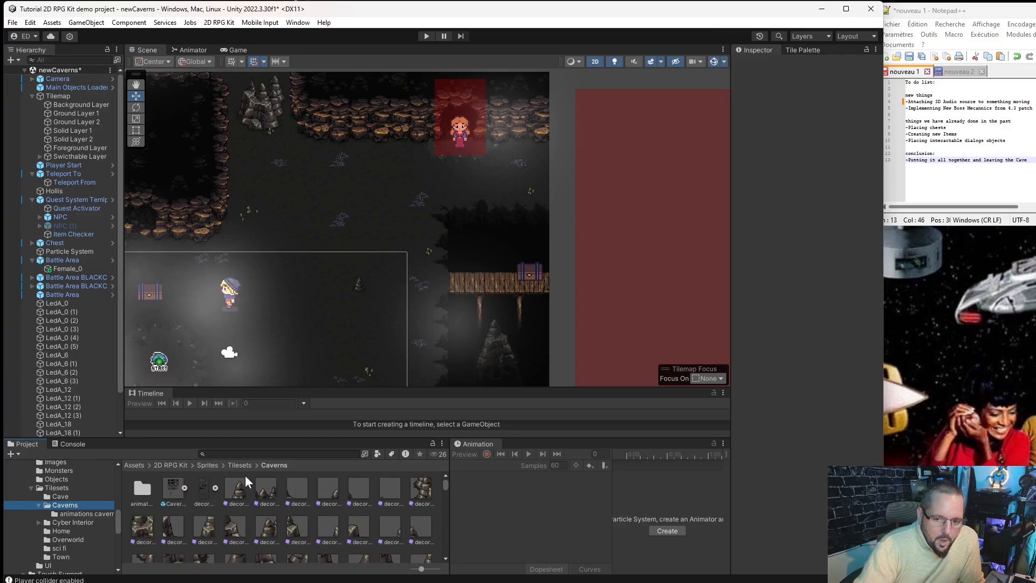
right_click(157, 495)
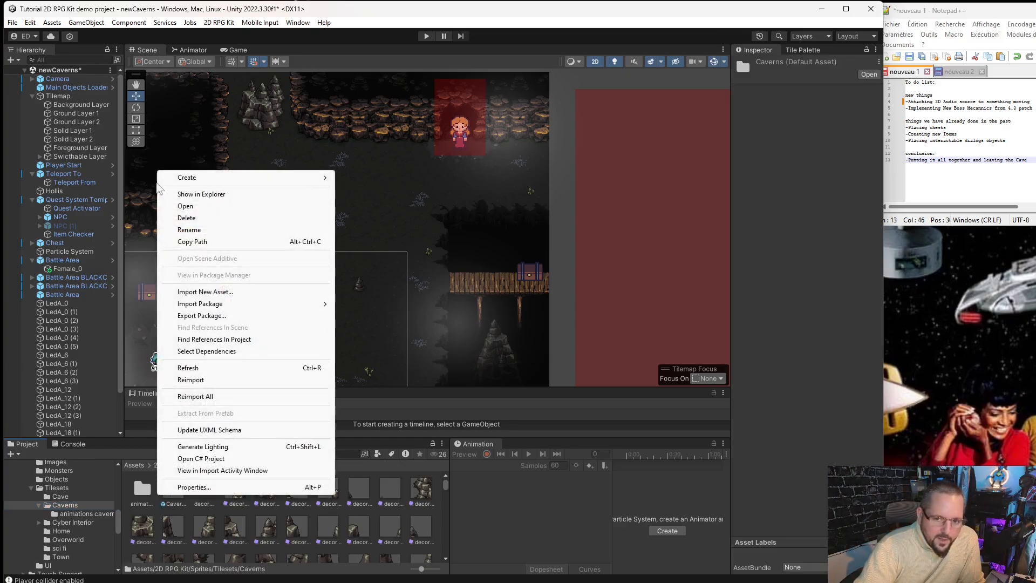
mouse_move(231, 180)
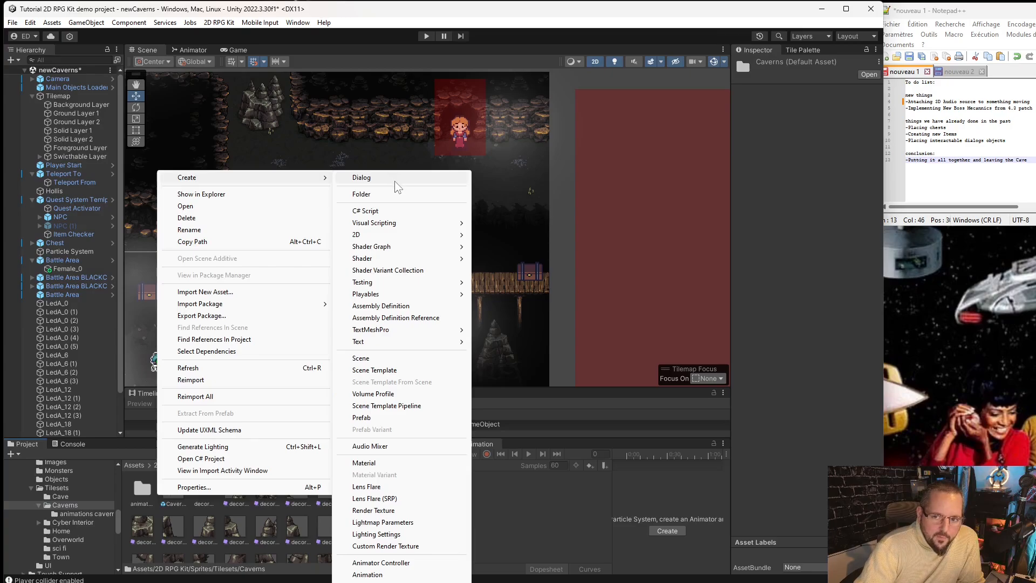
click(404, 194)
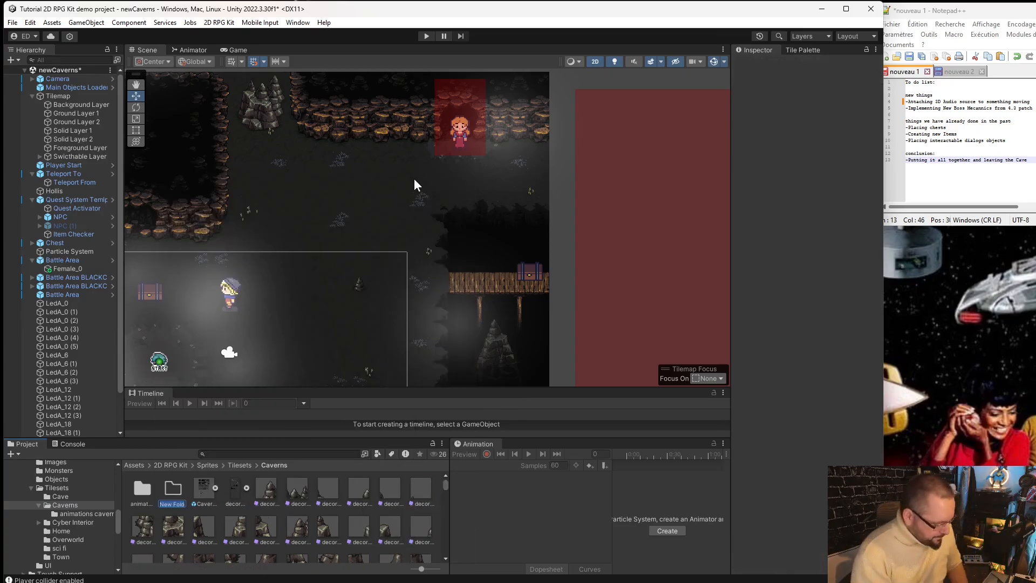
text(new Size)
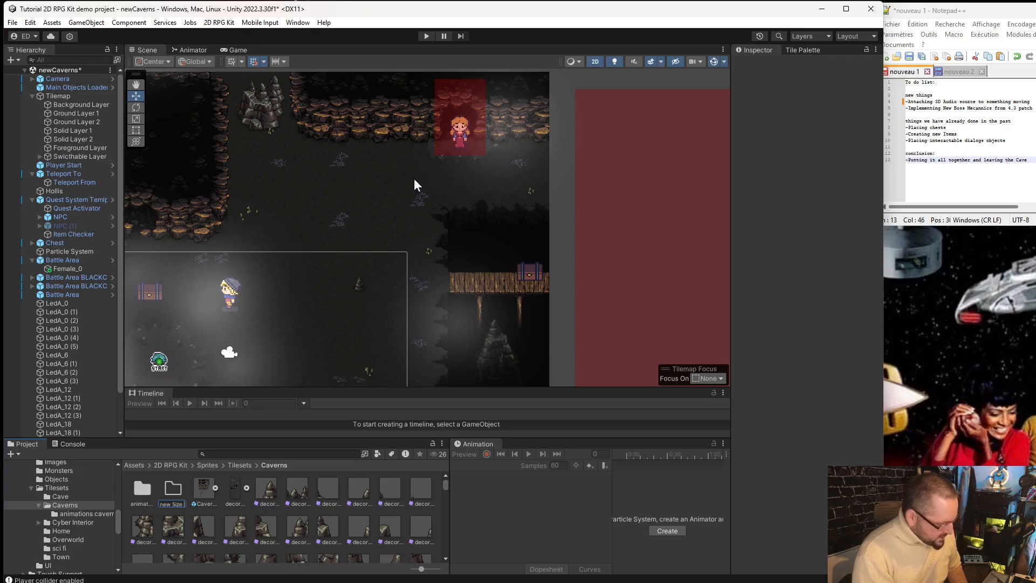
text(rn)
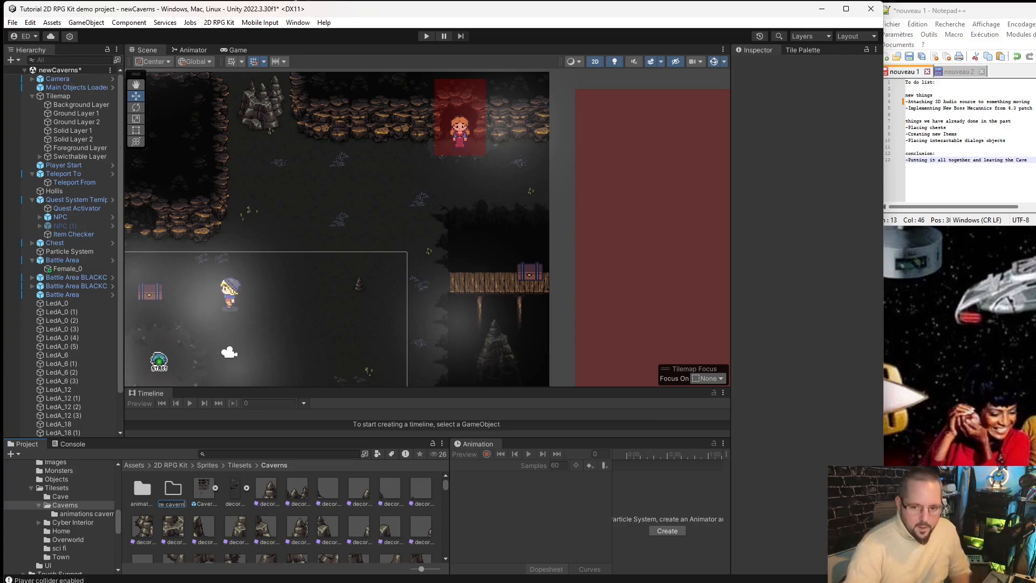
- Open the new Size cavern folder and import decorative.png into it from the RPGW_Caves_v2.1 folder in File Explorer
click(173, 489)
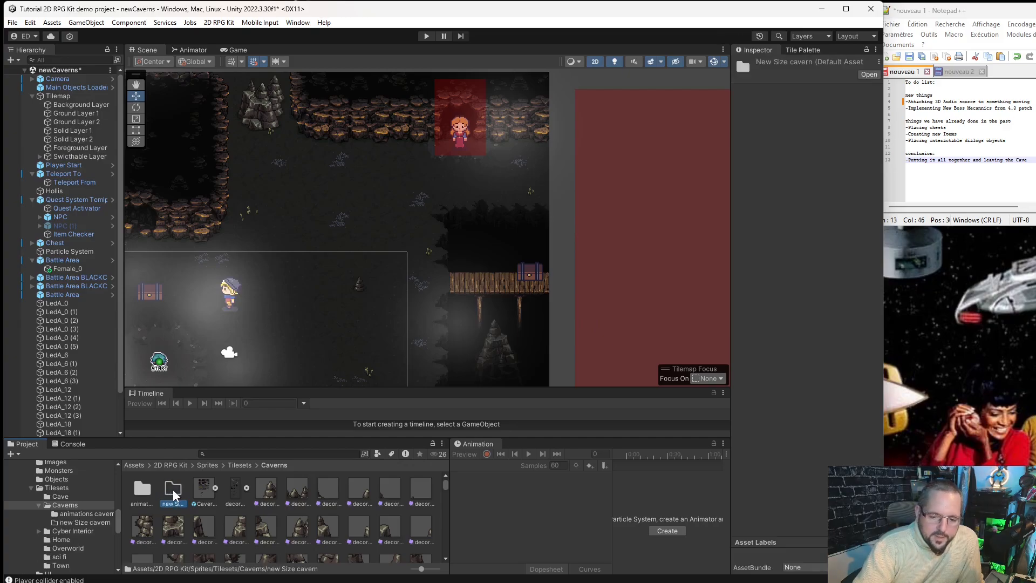
double_click(174, 493)
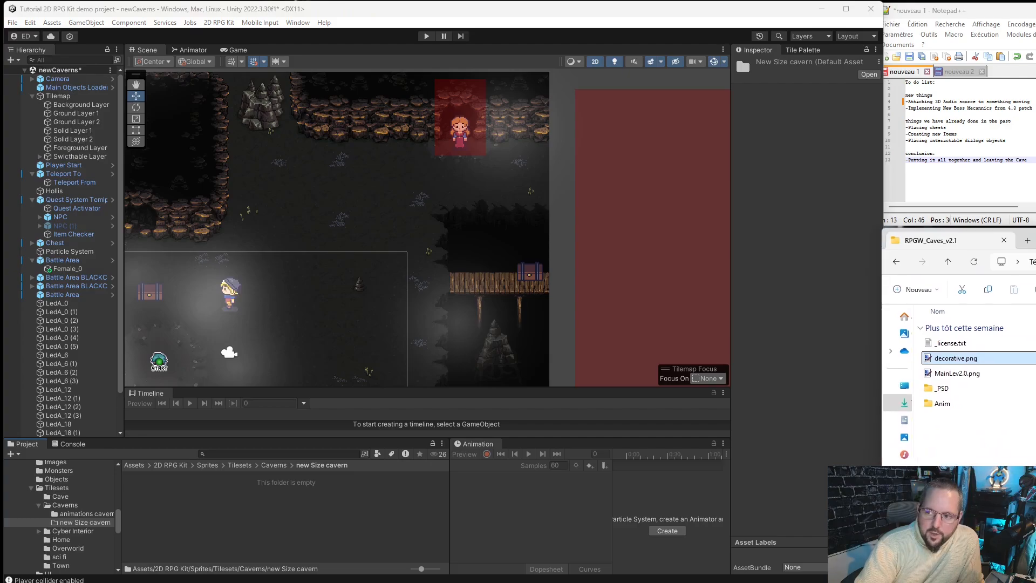
click(998, 292)
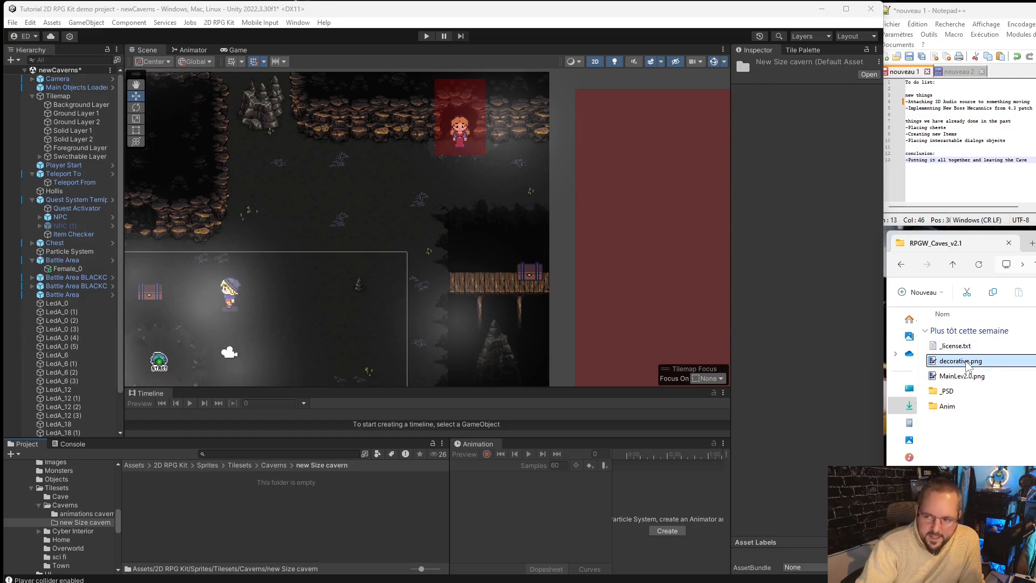
drag(611, 501, 217, 513)
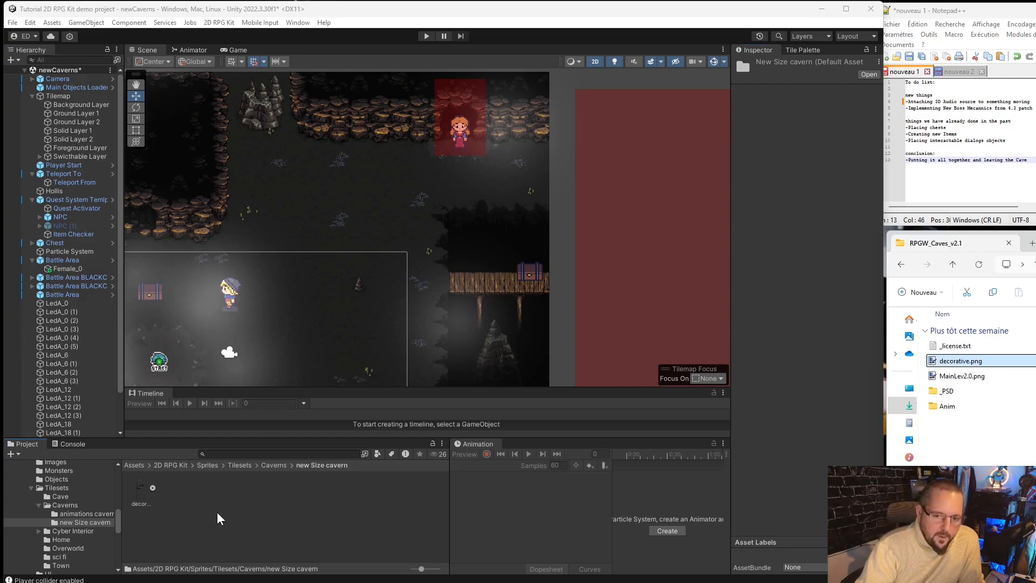
- Set decorative.png's import settings to Multiple sprite mode, 32 pixels per unit, Point (no filter) filtering and no compression
click(149, 491)
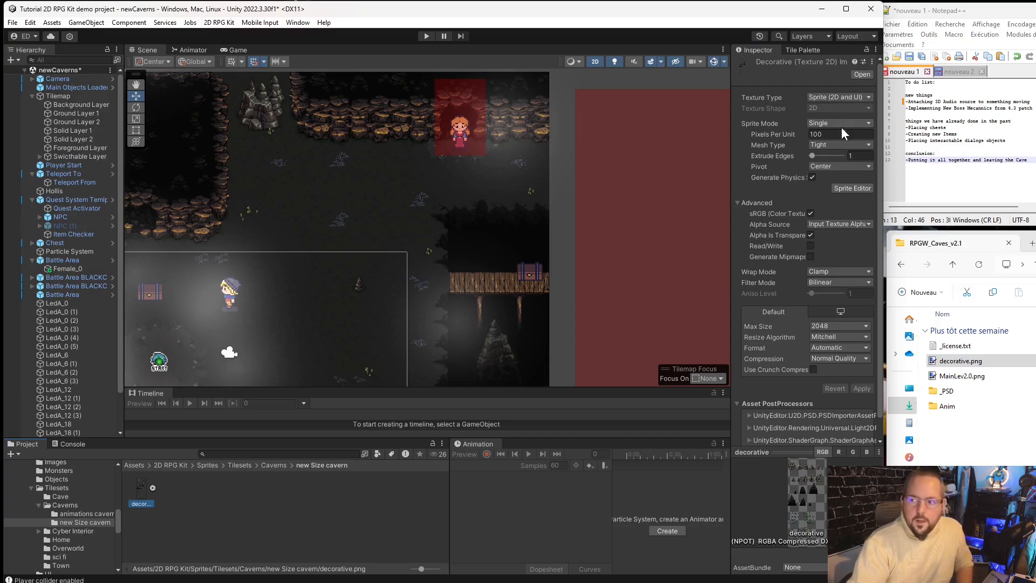
click(822, 124)
click(838, 147)
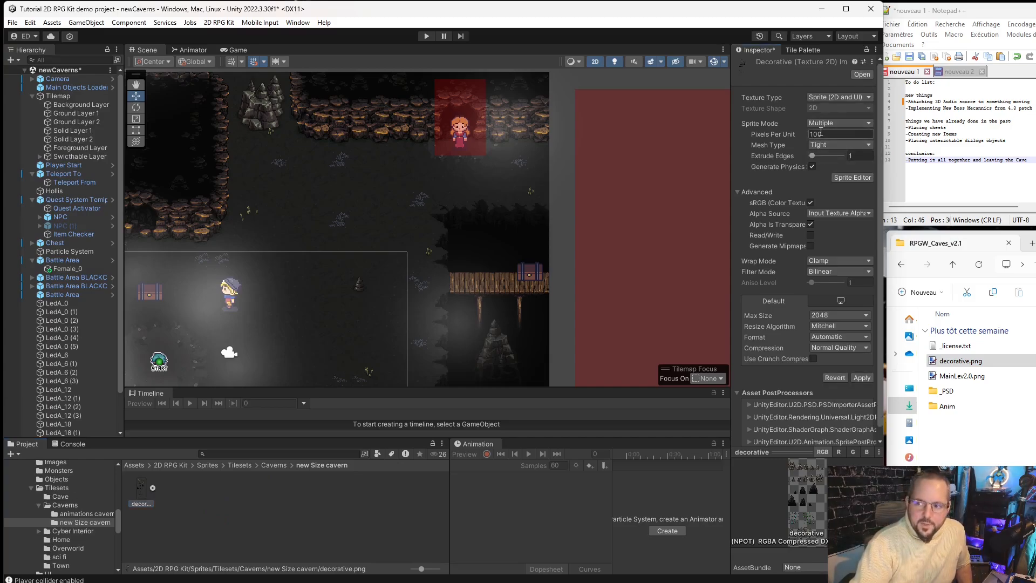
text(32)
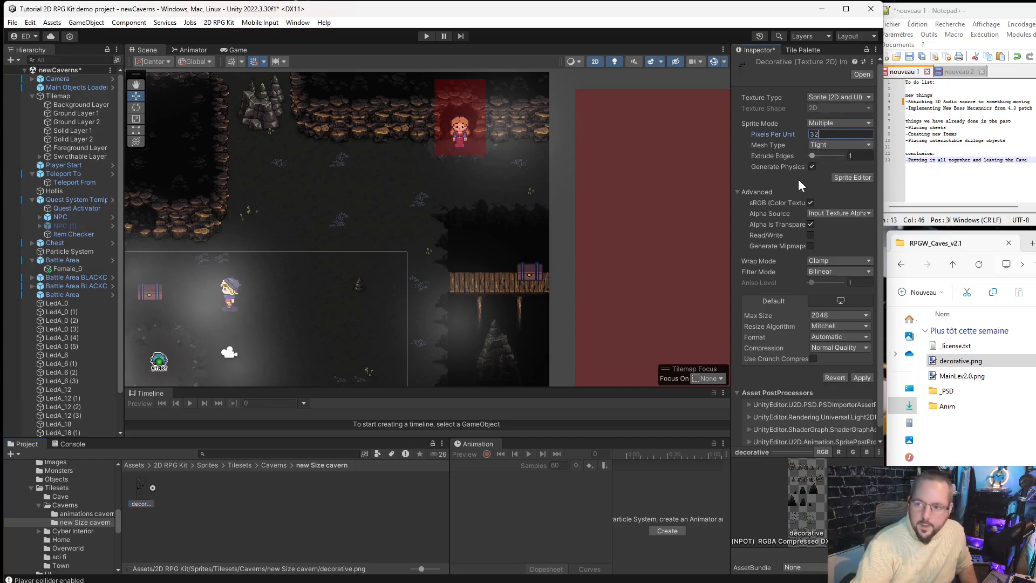
click(831, 274)
click(836, 281)
click(844, 348)
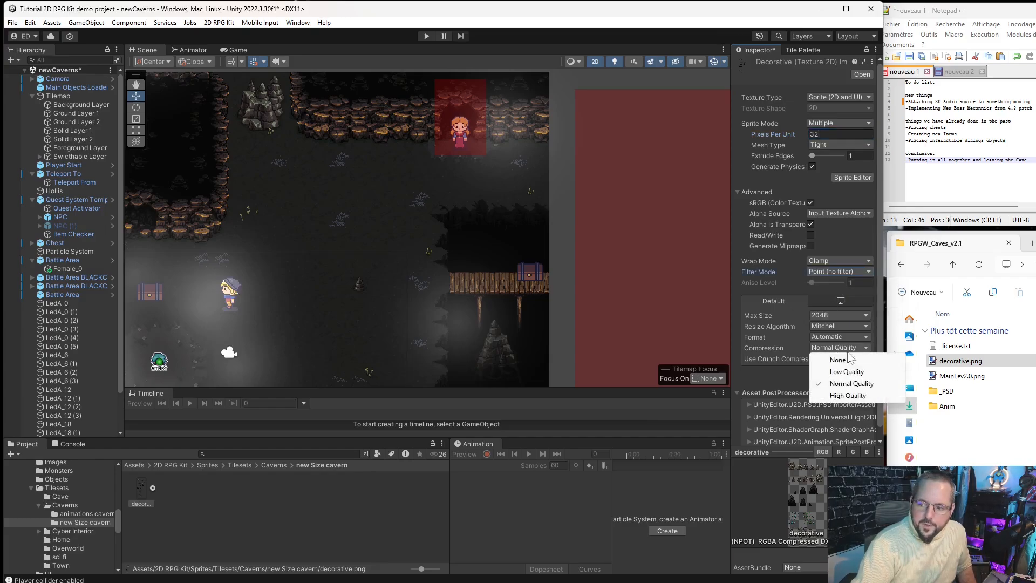
click(849, 358)
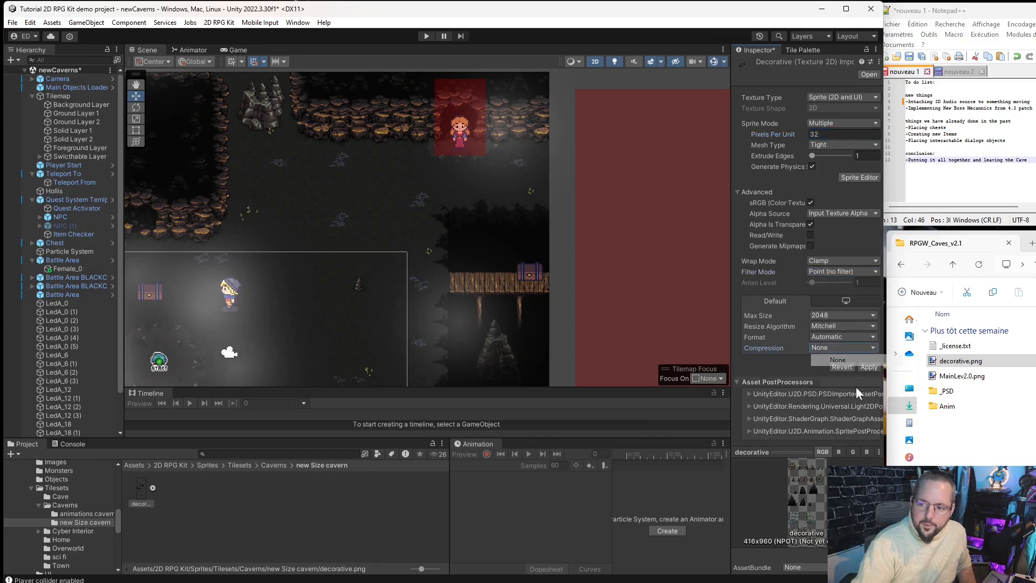
- Slice decorative.png automatically into separate sprites with a Center pivot and the Delete Existing method, and apply the slicing
click(859, 177)
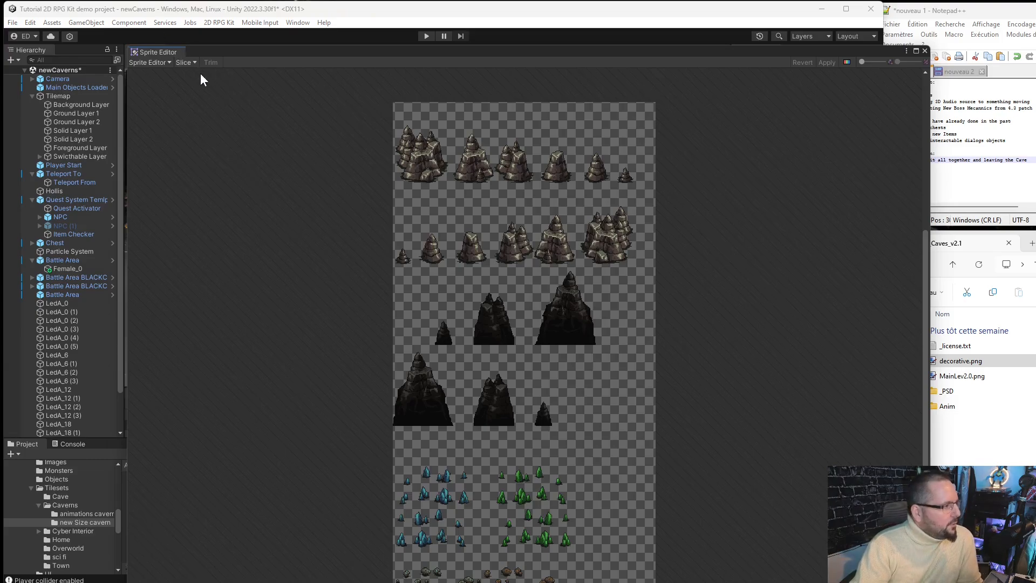
click(185, 63)
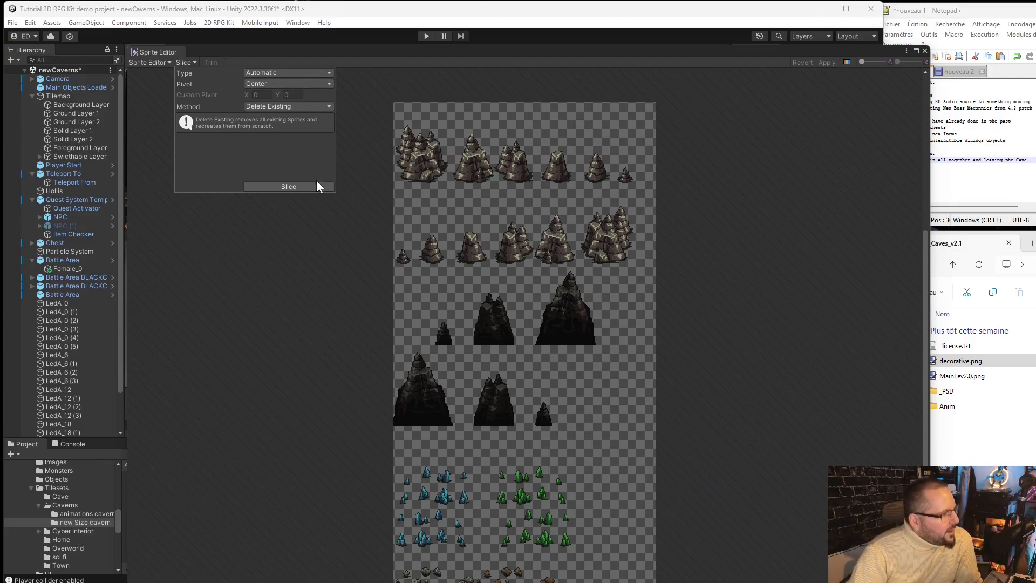
click(303, 187)
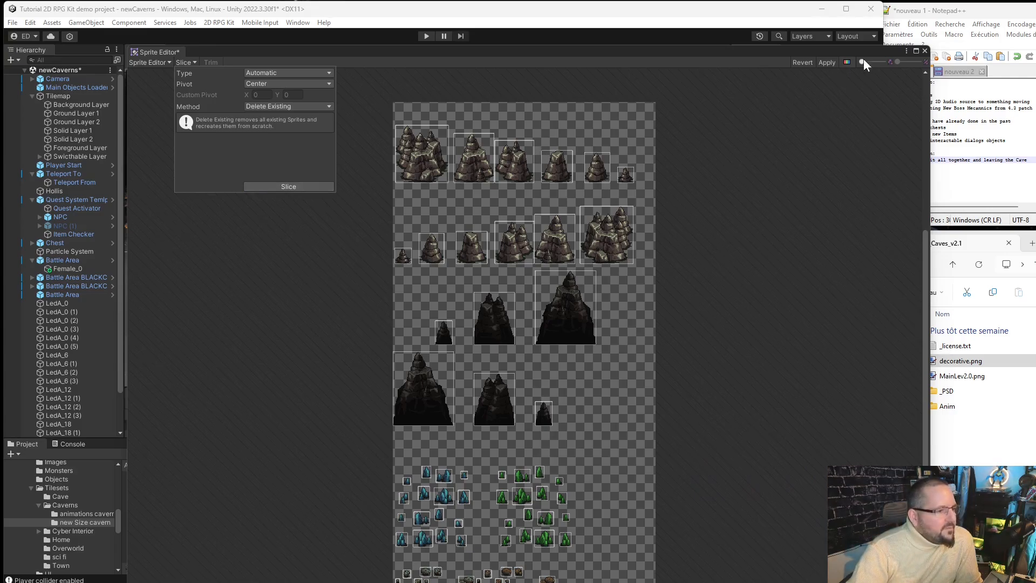
click(834, 66)
click(827, 62)
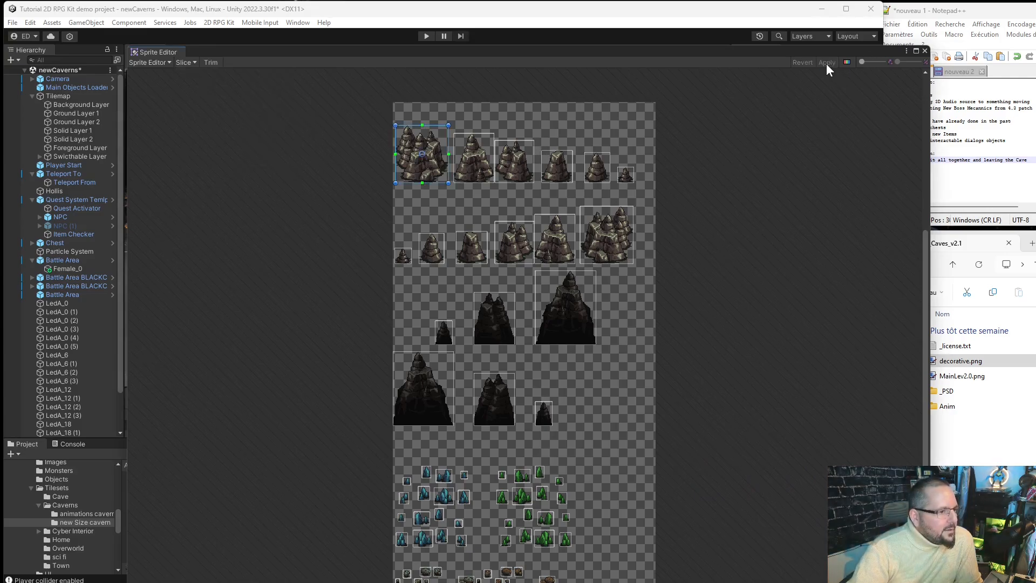
click(925, 51)
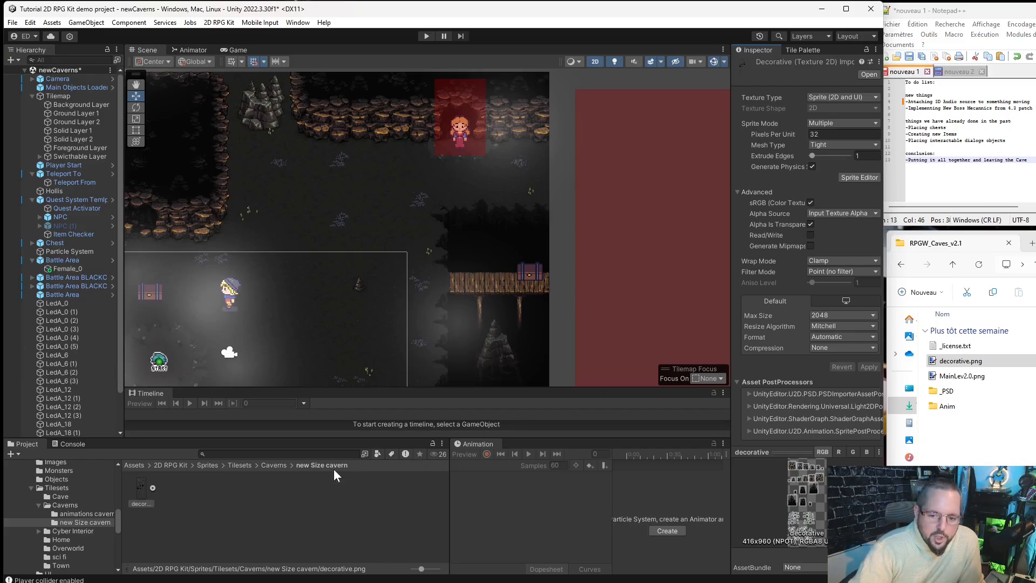
- Expand the sliced sprites of decorative.png and place the decorative_0 rock formation in the scene just above the wooden bridge's east end
click(797, 52)
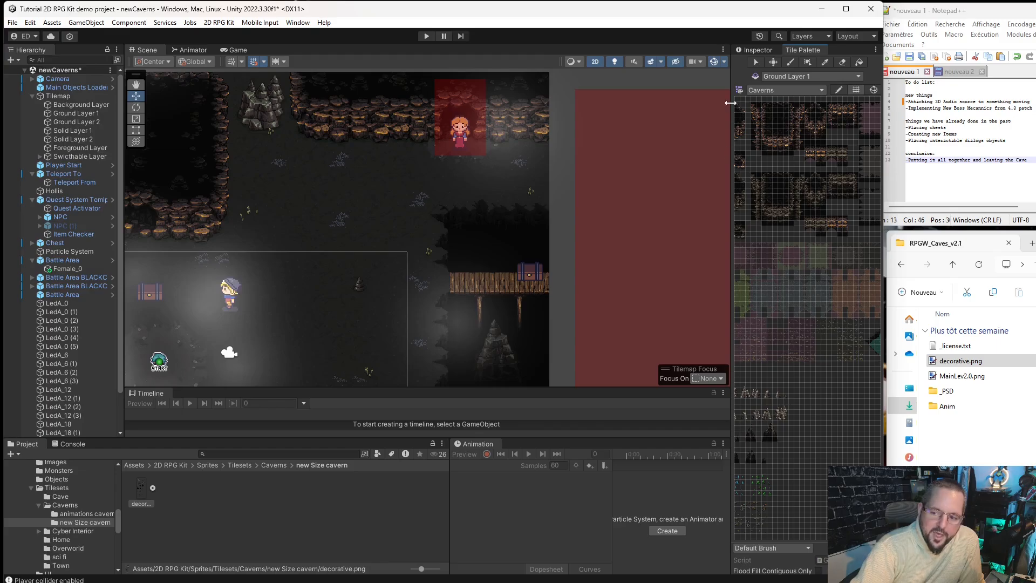
click(759, 50)
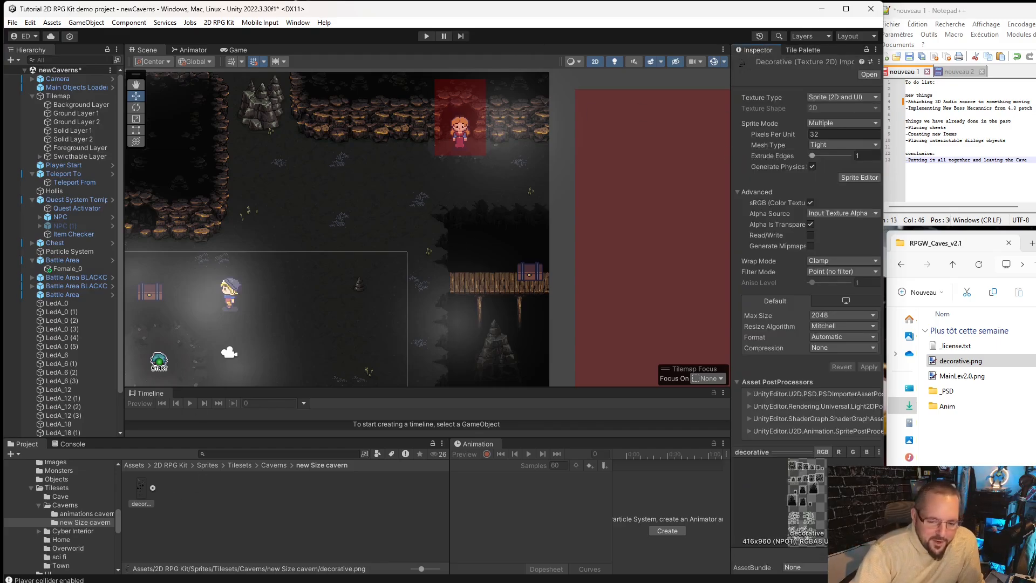
click(154, 487)
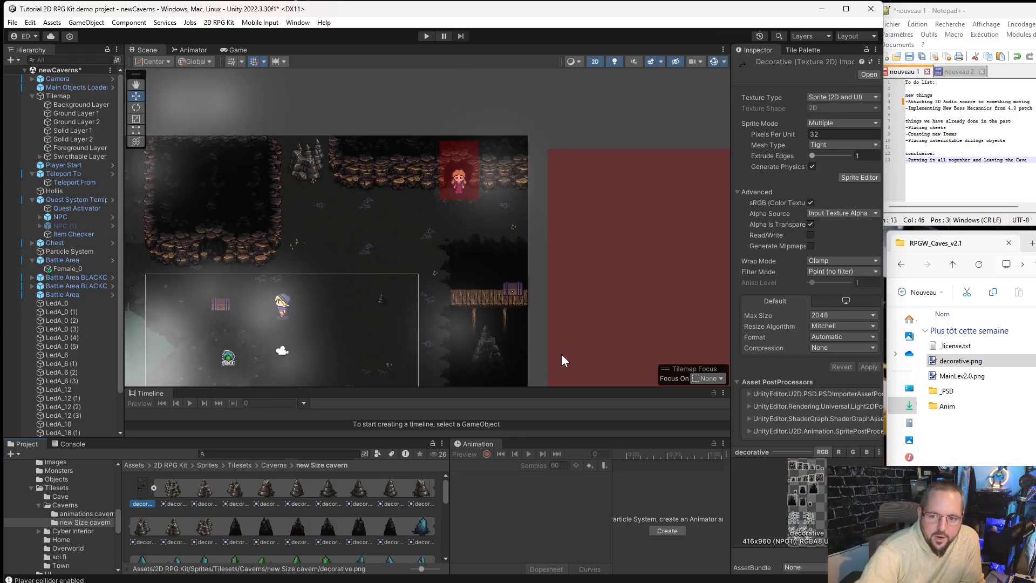
middle_drag(561, 354, 648, 363)
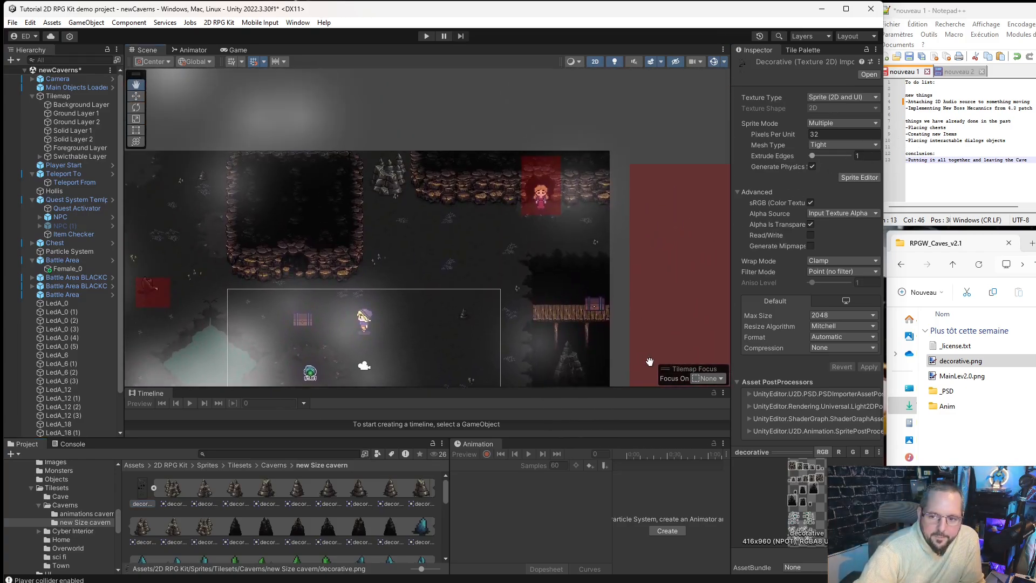
middle_drag(526, 351, 407, 263)
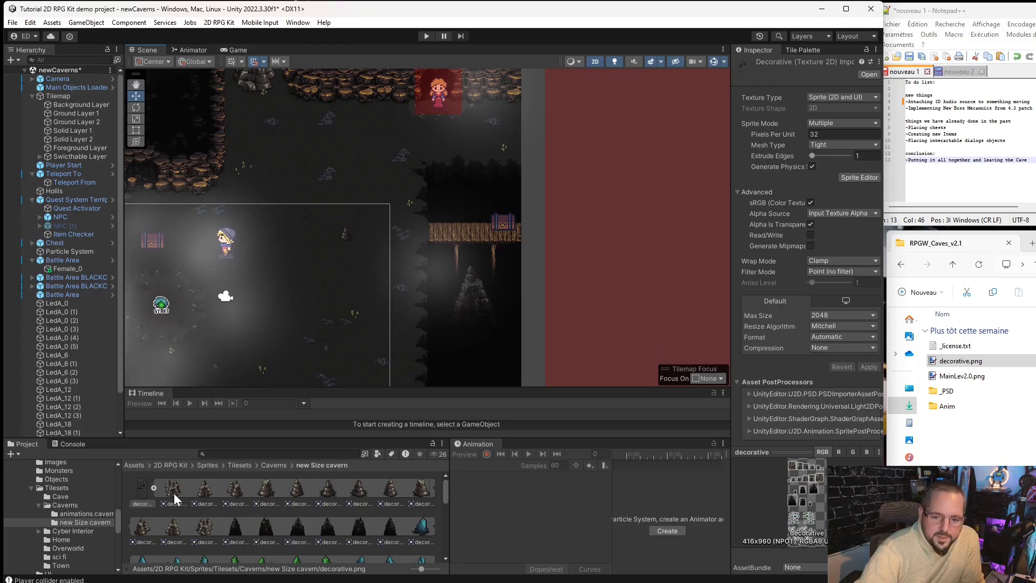
drag(172, 493, 541, 201)
- Assign the decorative_0 rock to the Player sorting layer and move it beside the female character, to X 10 and Y 9
click(842, 242)
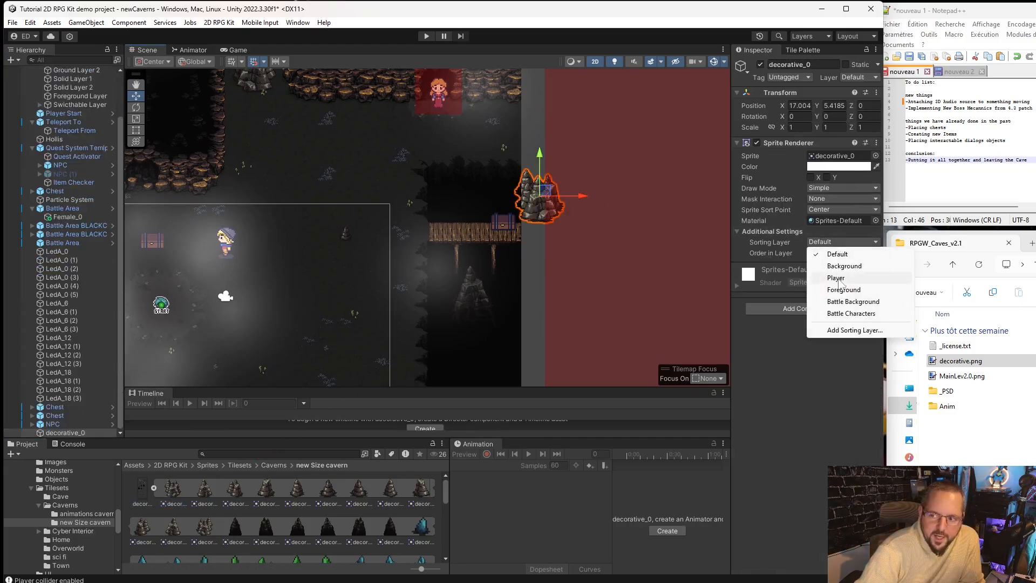
click(836, 278)
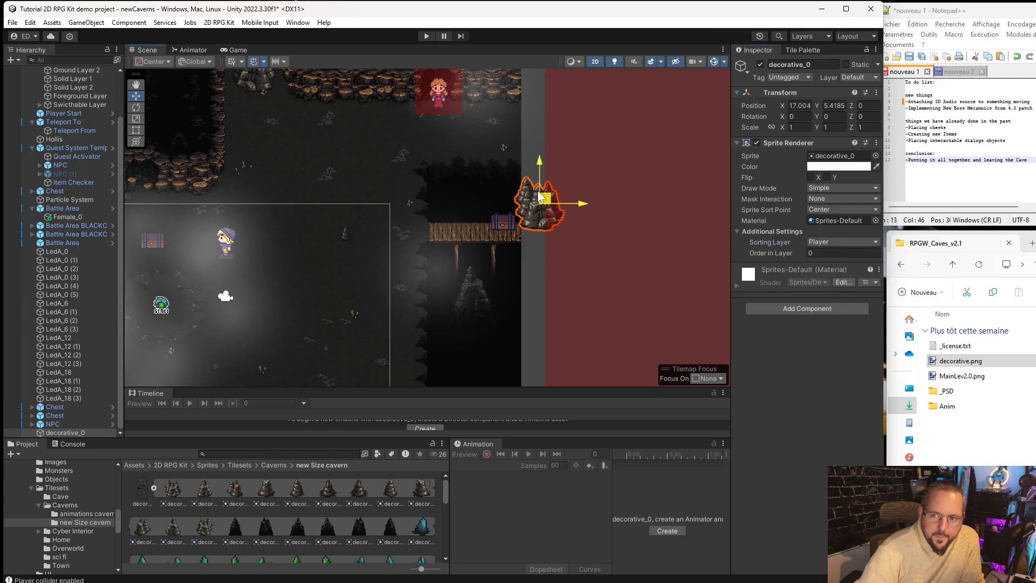
drag(553, 201, 414, 137)
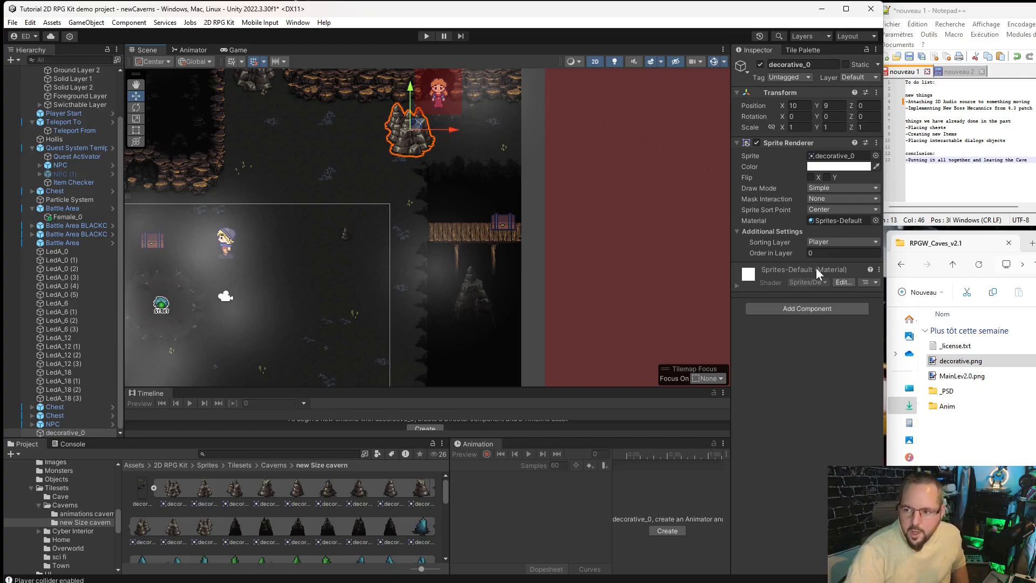
- Set the decorative_0 rock's Order in Layer to -1
click(825, 253)
text(-)
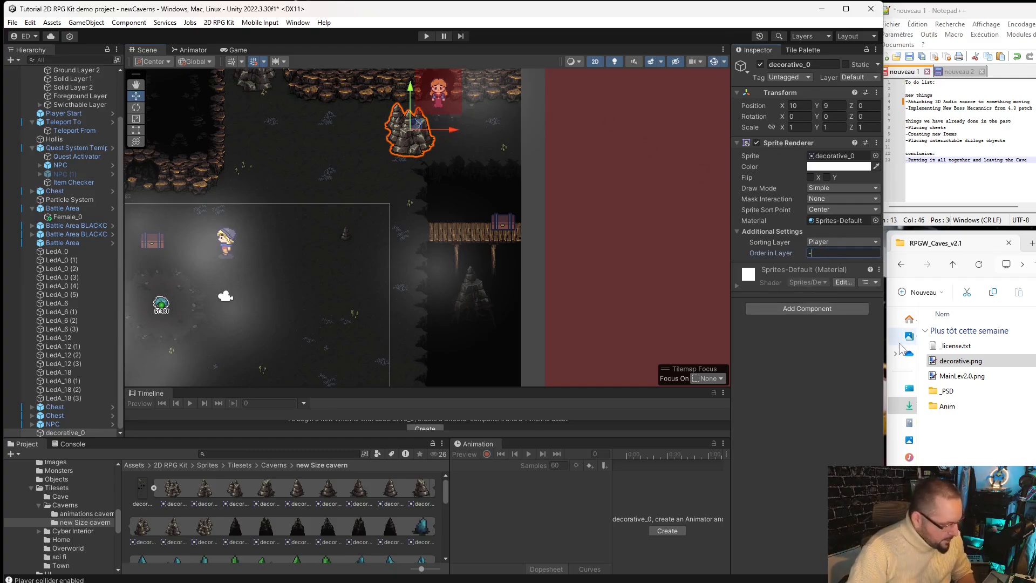
text(1)
key(Return)
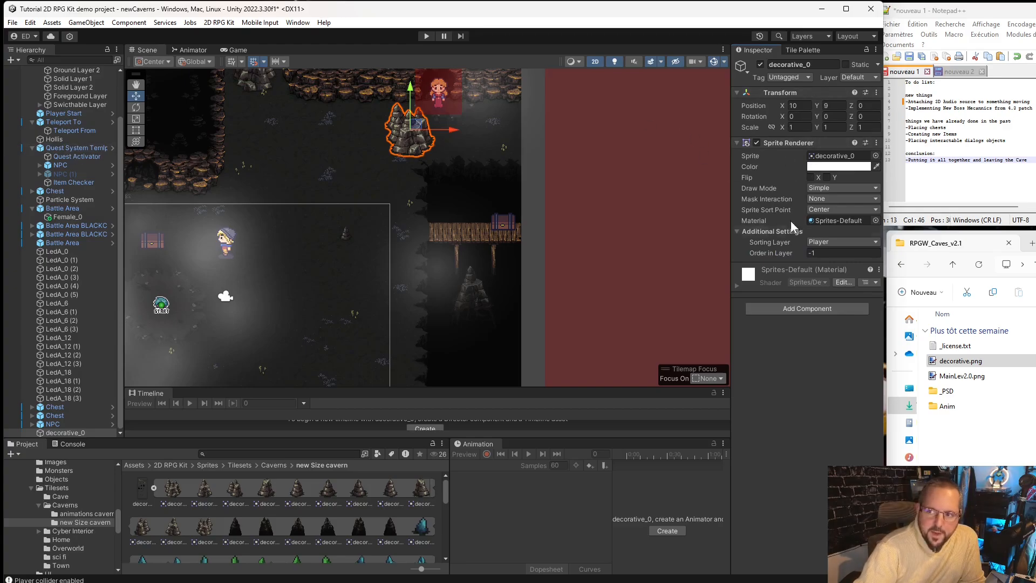
- Add a Box Collider 2D component to the decorative_0 rock
click(818, 307)
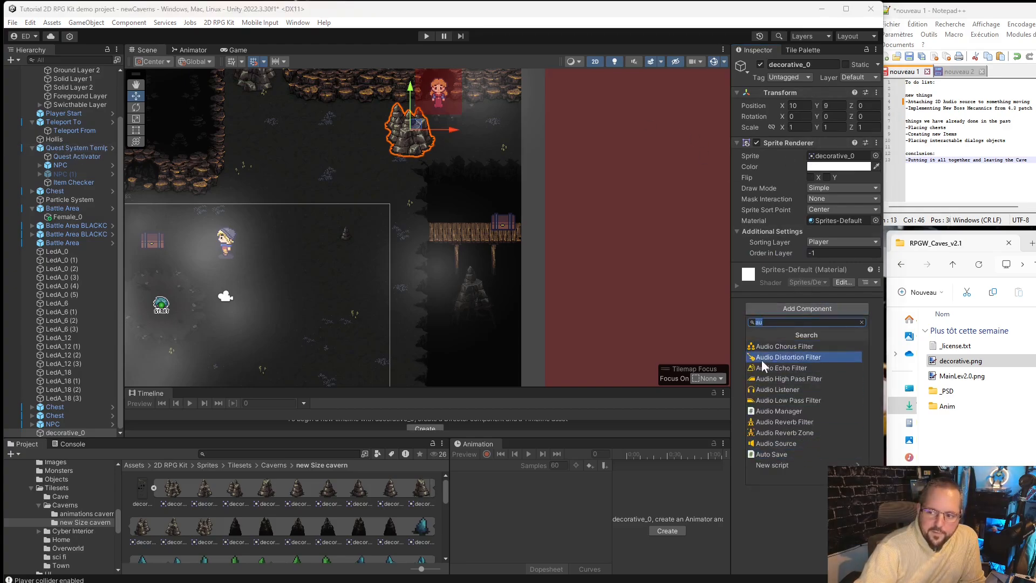
text(co)
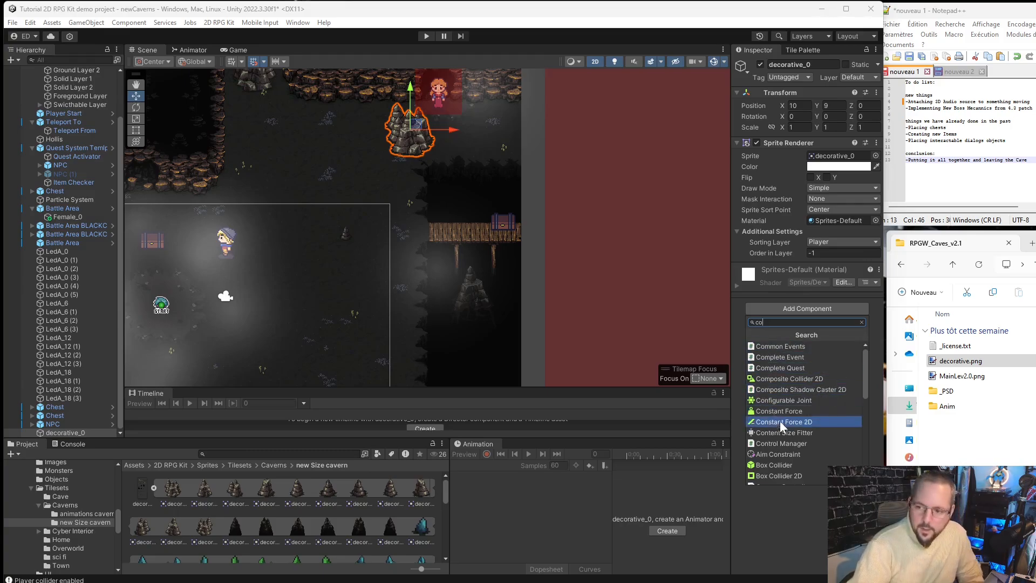
click(793, 475)
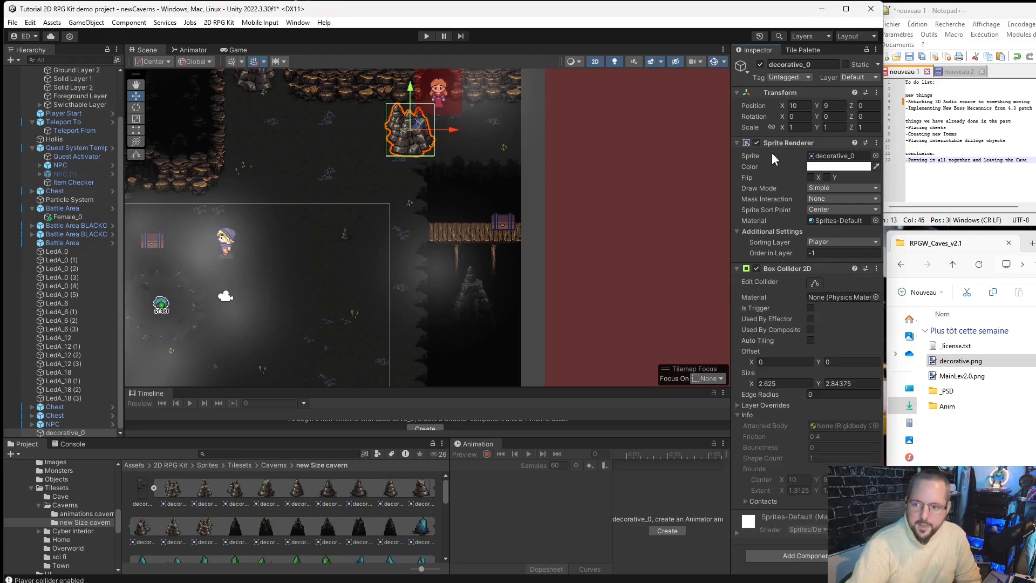
- Stretch the rock's box collider past the sprite's upper and lower edges, to a height of about 3.92 units
scroll(404, 106, up, 2)
scroll(432, 248, up, 3)
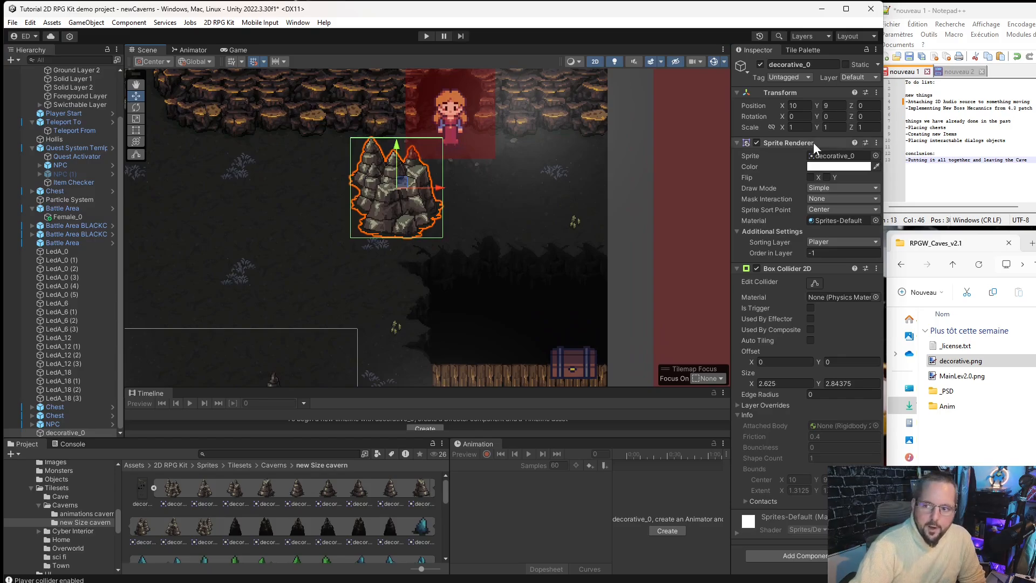
click(814, 284)
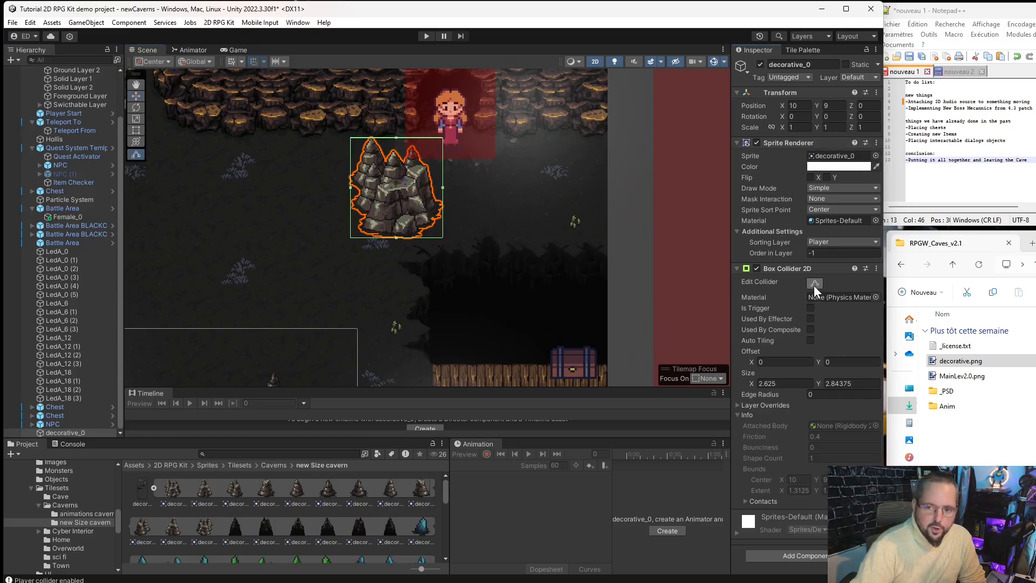
drag(400, 237, 409, 252)
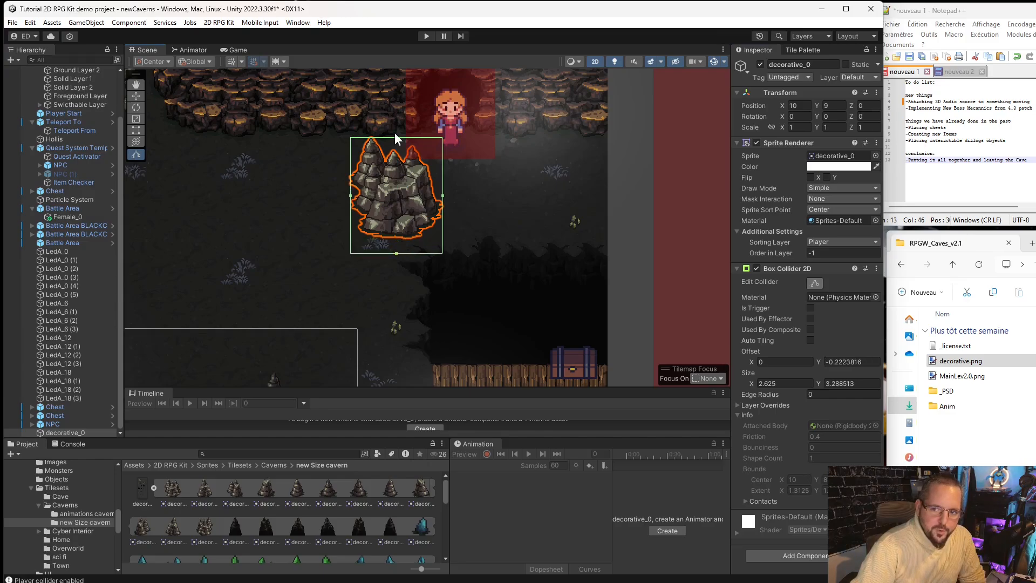
drag(397, 136, 400, 115)
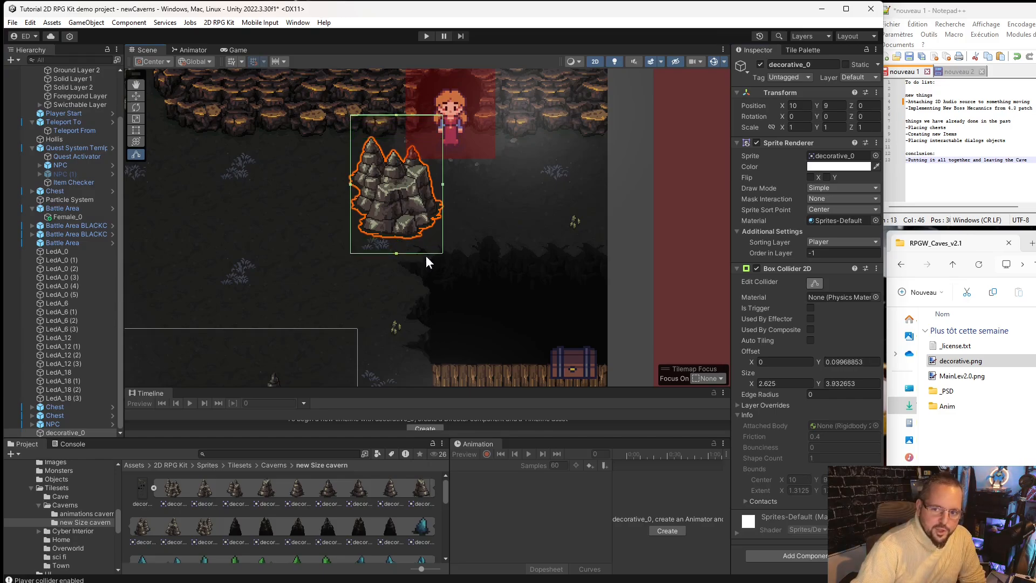
drag(397, 253, 410, 258)
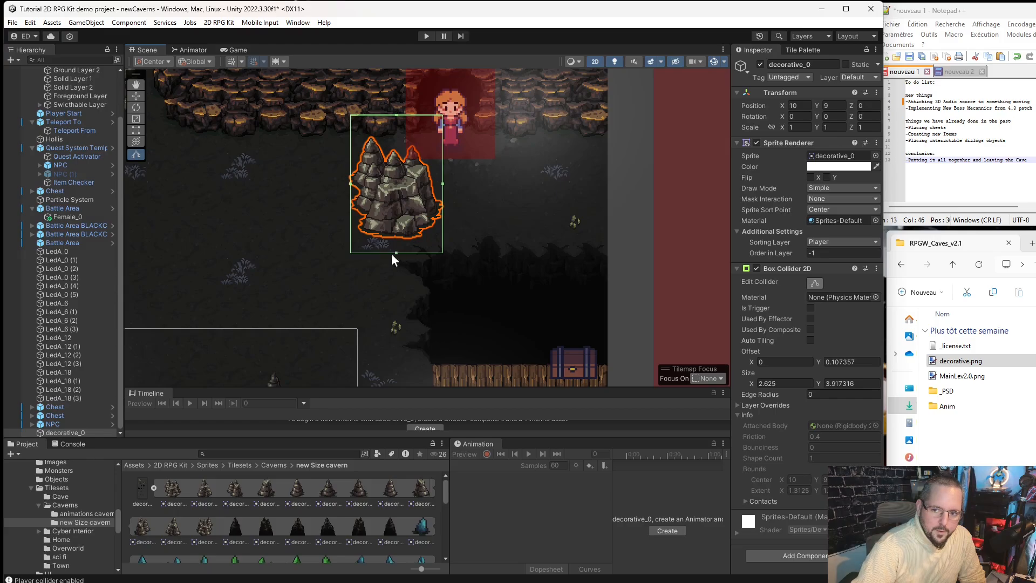
- Compare the sorting and collider settings of Solid Layer 1 and the Hollis character with those of the decorative_0 rock
click(76, 78)
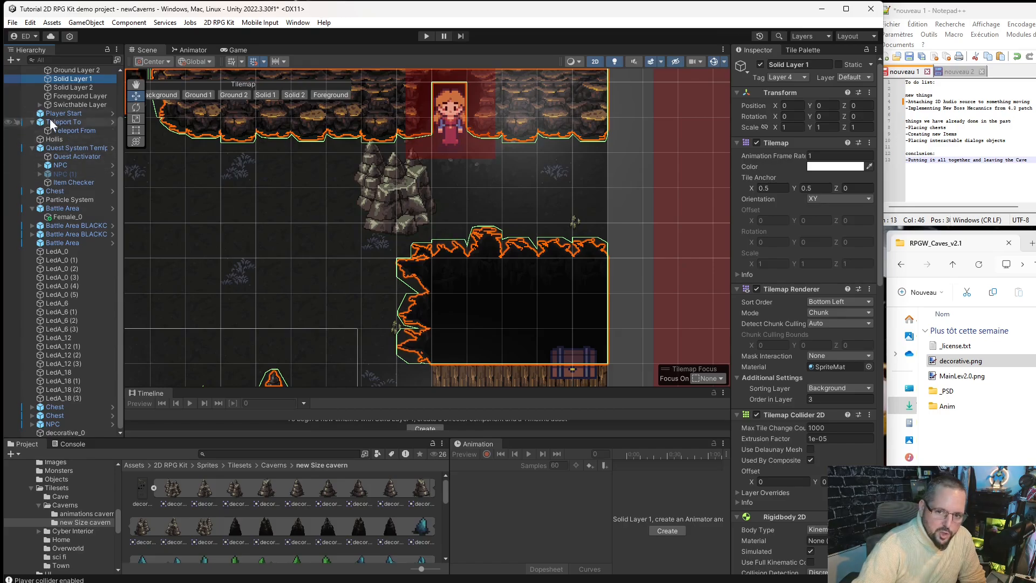
scroll(81, 76, up, 2)
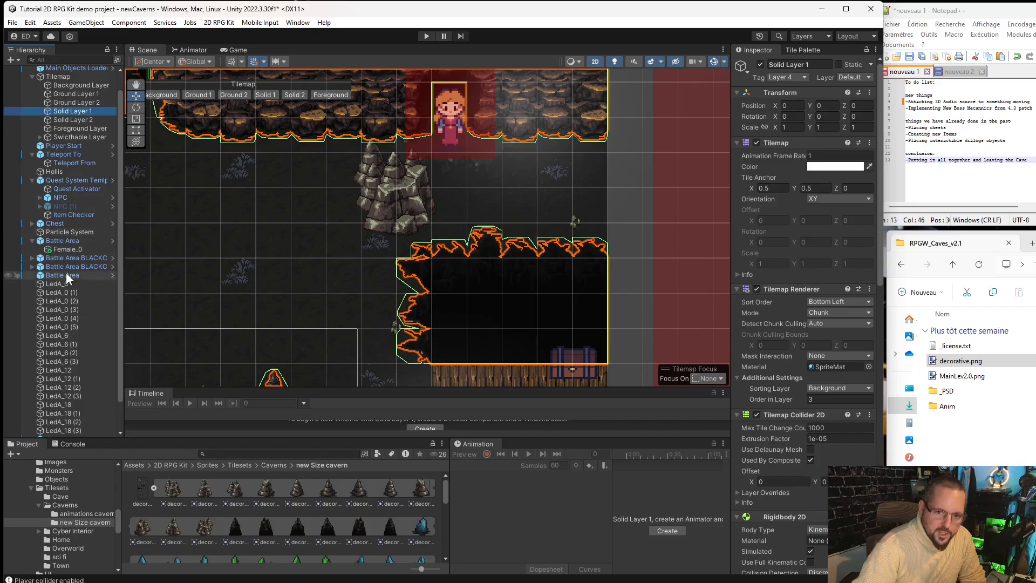
scroll(67, 273, down, 2)
click(67, 432)
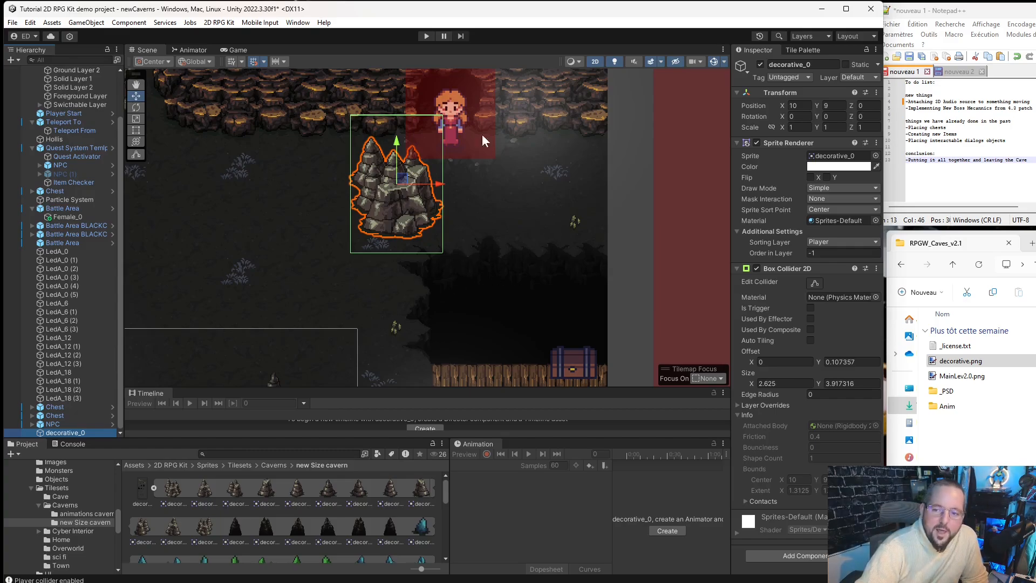
scroll(420, 141, down, 2)
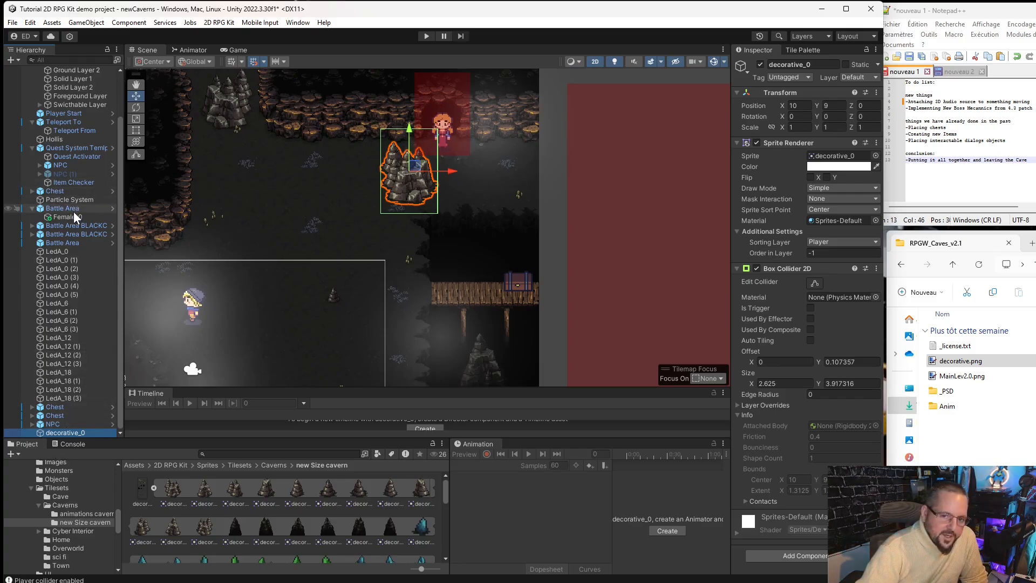
click(195, 317)
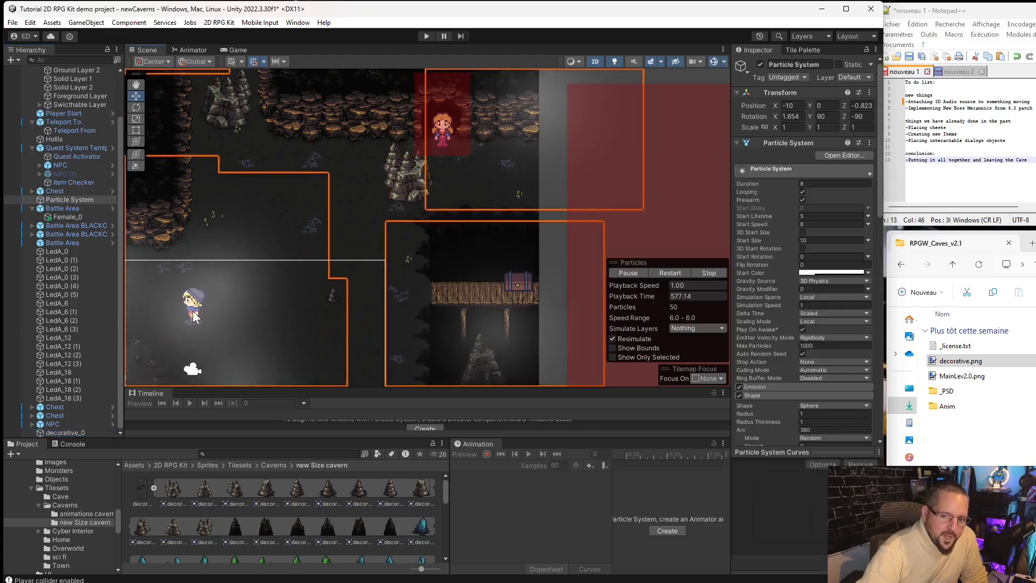
click(194, 317)
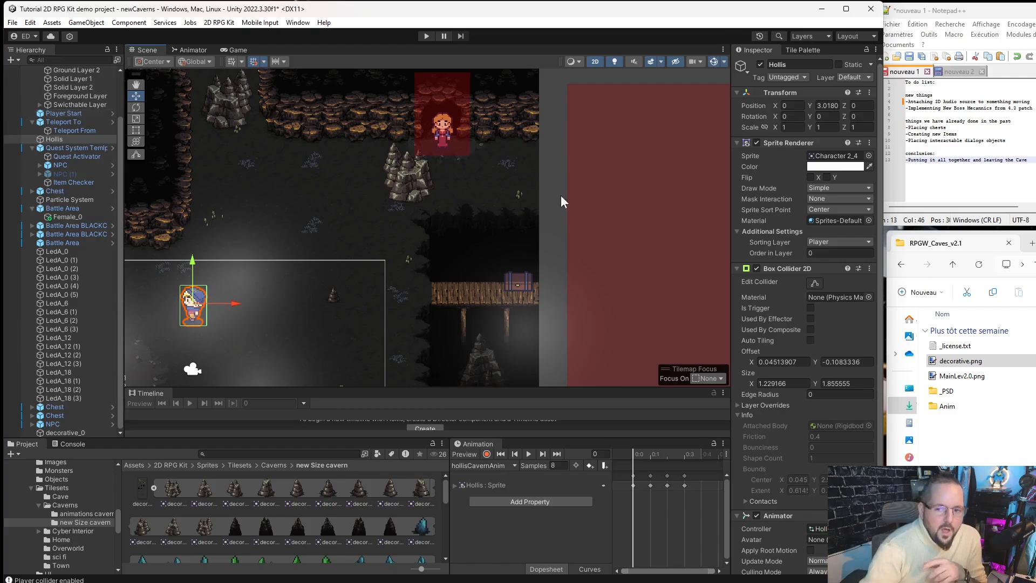
click(66, 432)
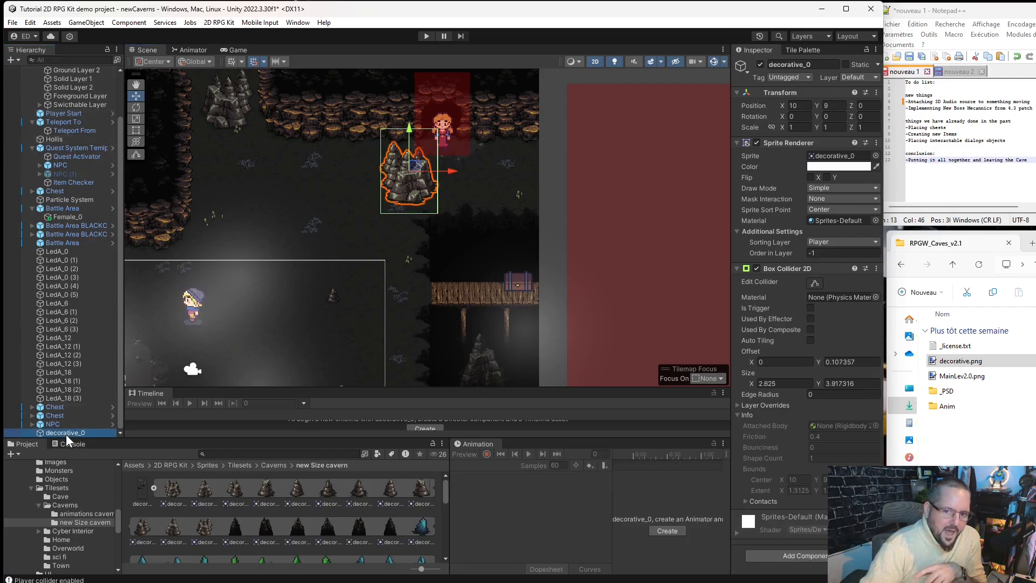
- Make the decorative_0 rock a child of the Hollis object and inspect its settings
drag(62, 142, 62, 139)
click(59, 138)
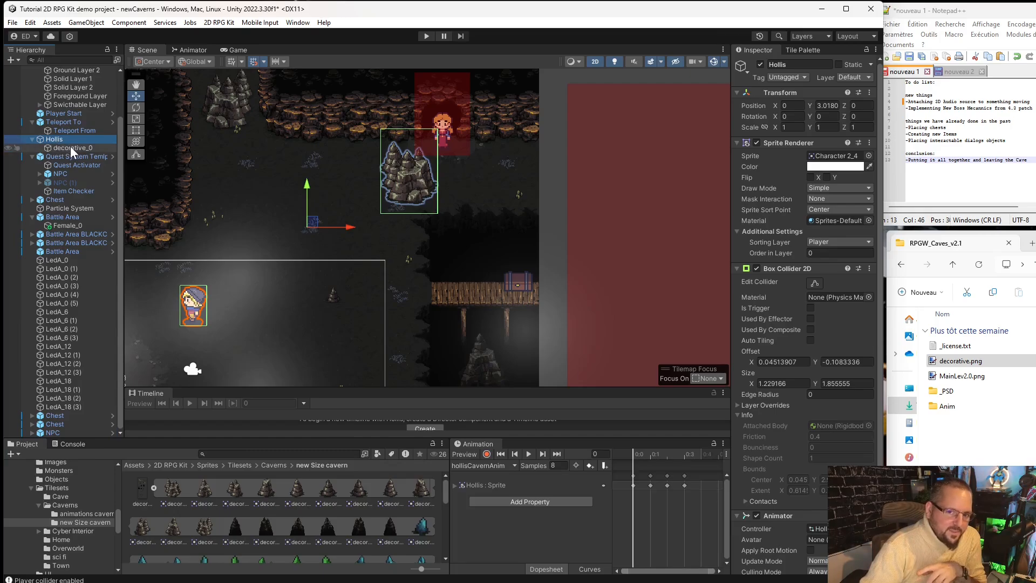
click(70, 147)
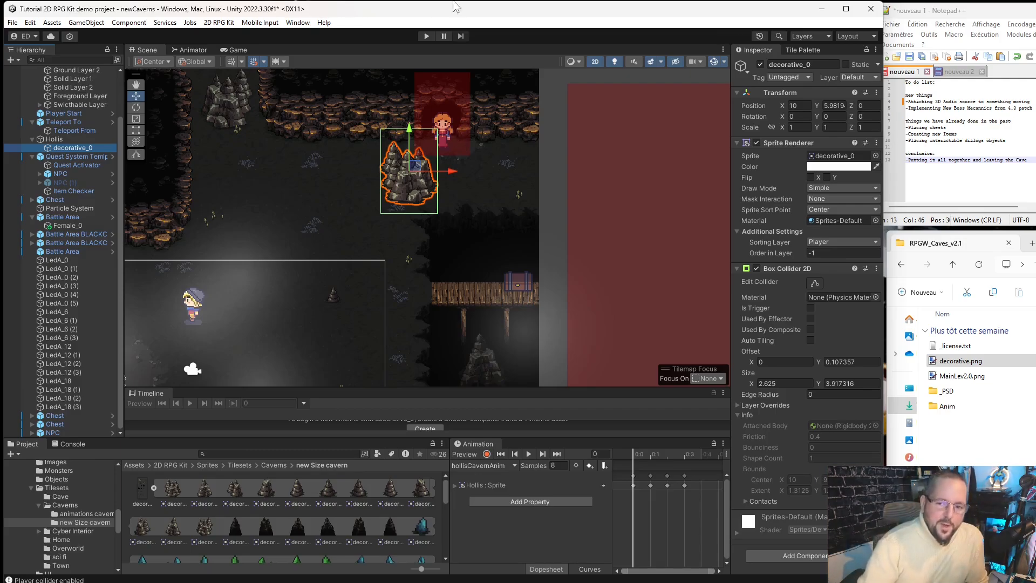
click(239, 252)
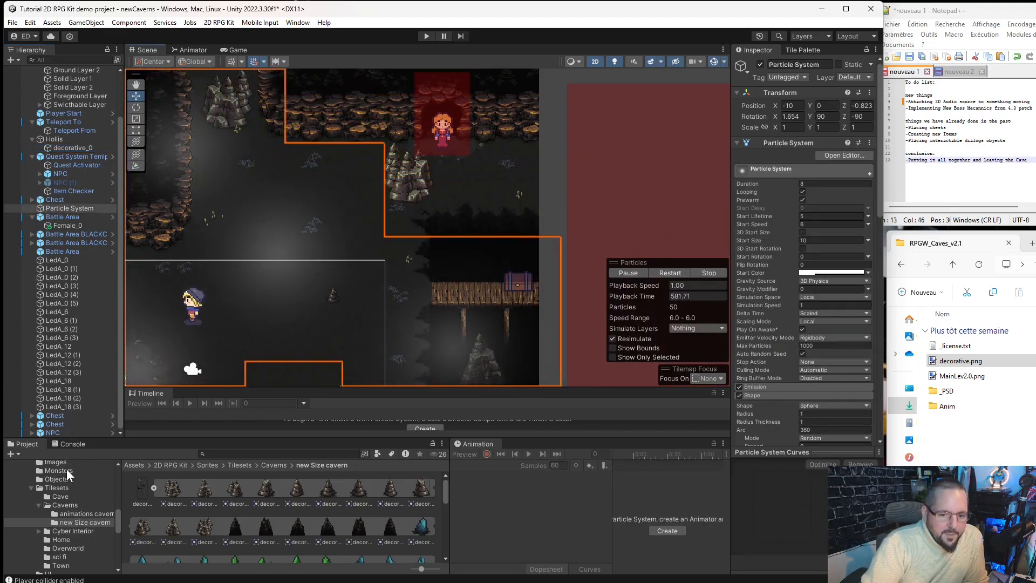
- Find the Magic Truffle prefab in the Items prefab folder and show its settings
scroll(63, 459, up, 5)
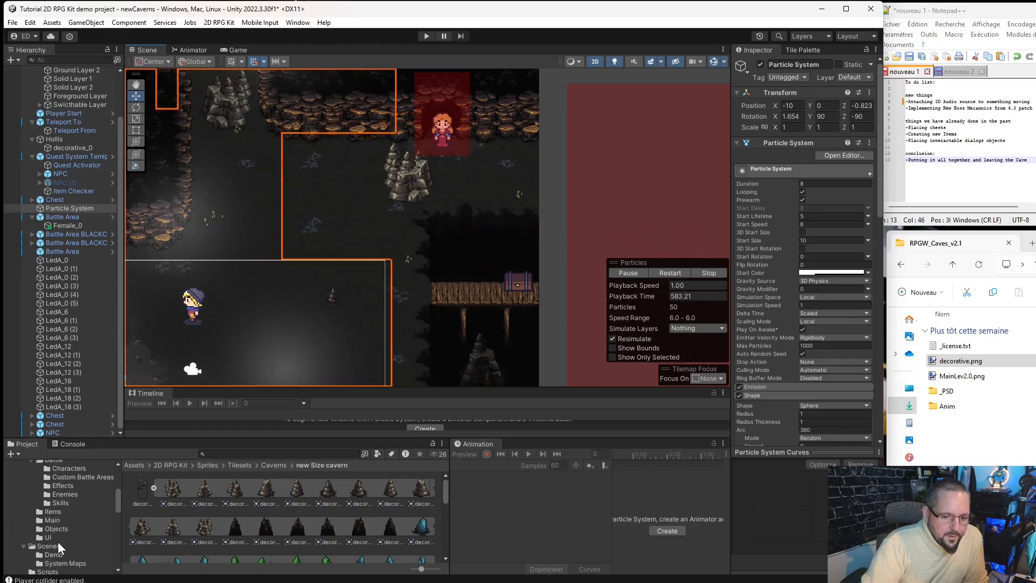
click(65, 511)
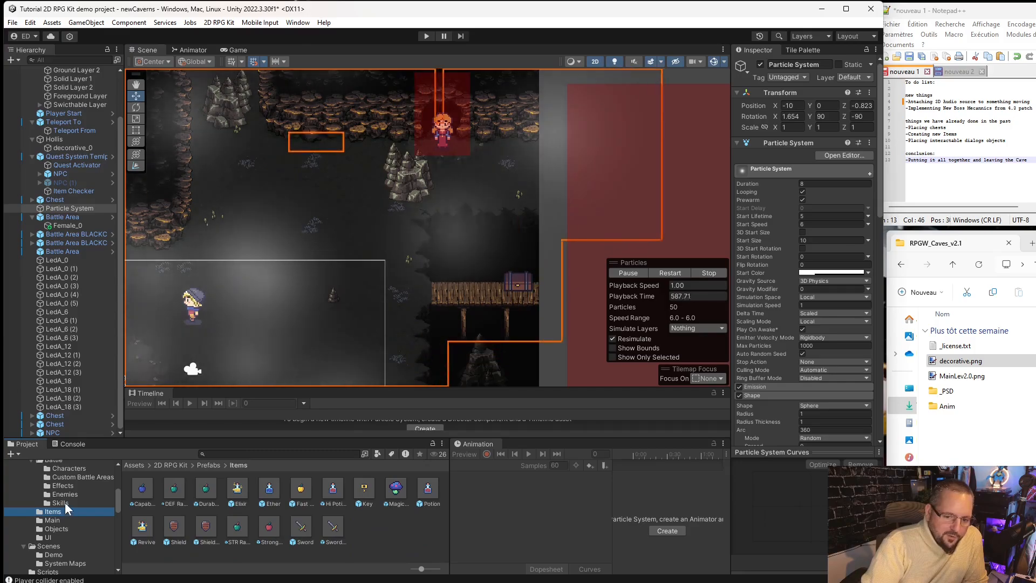
click(398, 491)
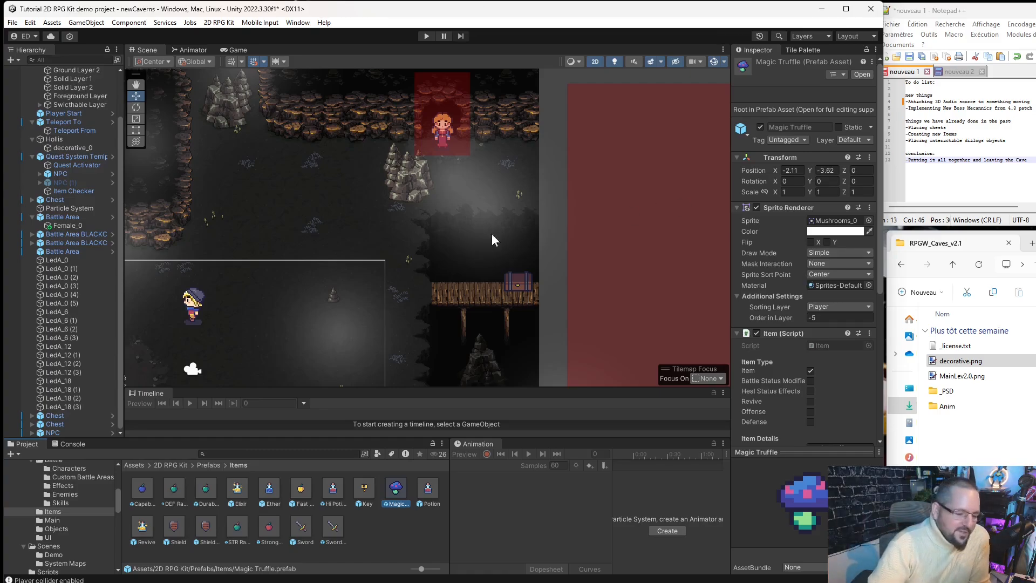
- Start a playtest of the scene and walk the player character across the cave to Hollis
scroll(332, 282, down, 3)
middle_drag(333, 283, 445, 224)
scroll(435, 184, up, 2)
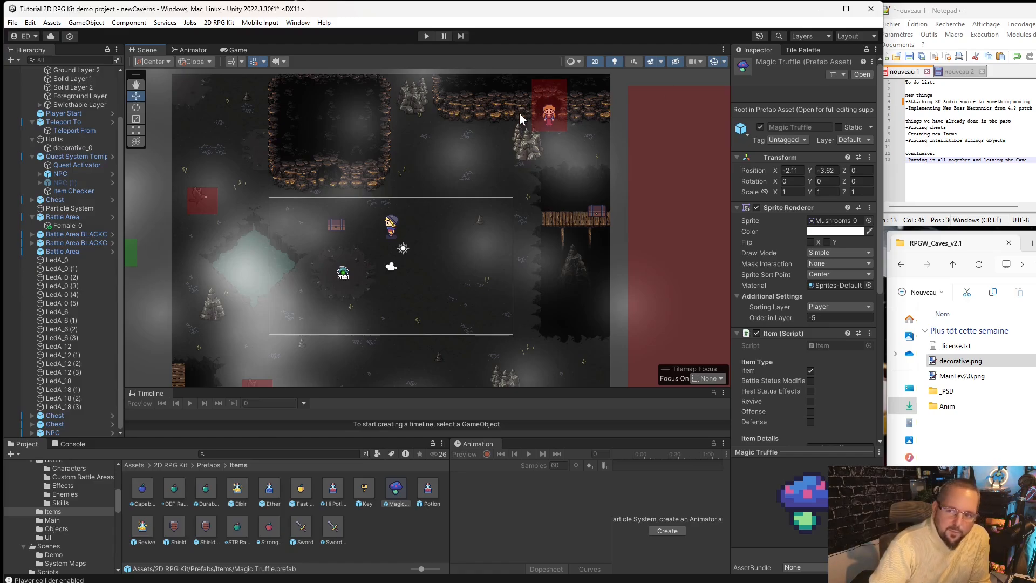
click(426, 37)
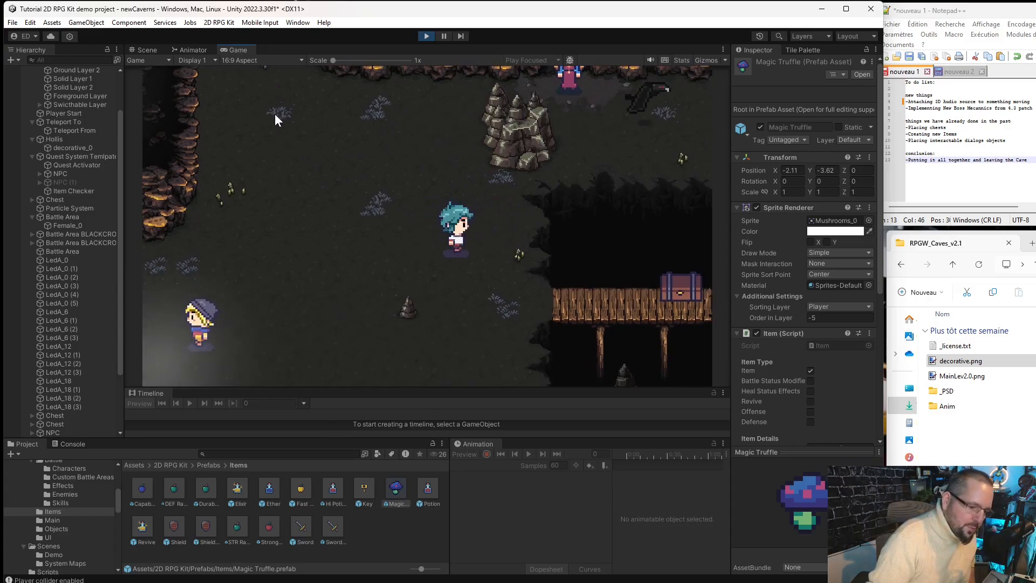
key(Down)
key(Left)
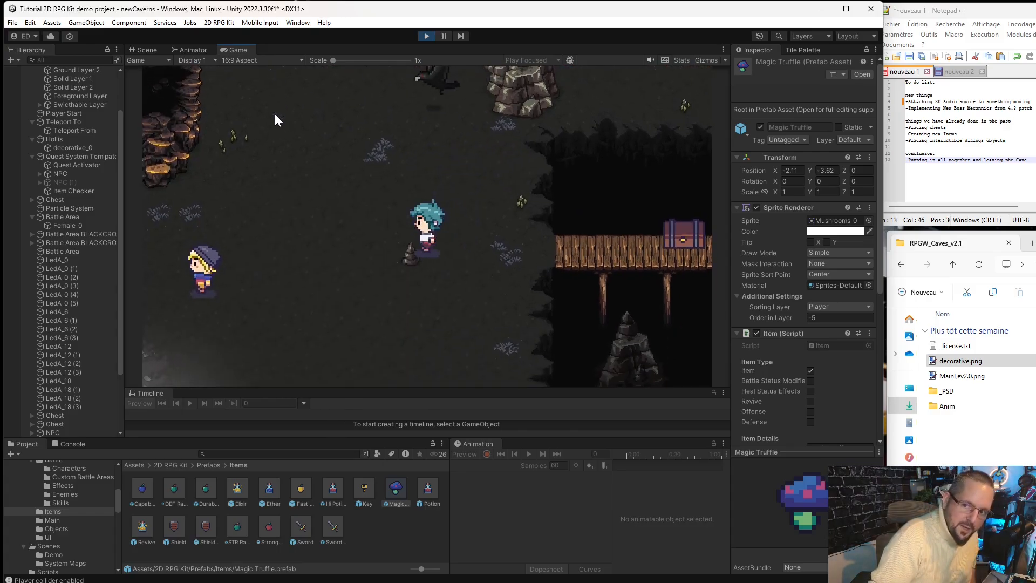
key(Right)
key(Up)
key(Left)
key(Down)
key(Left)
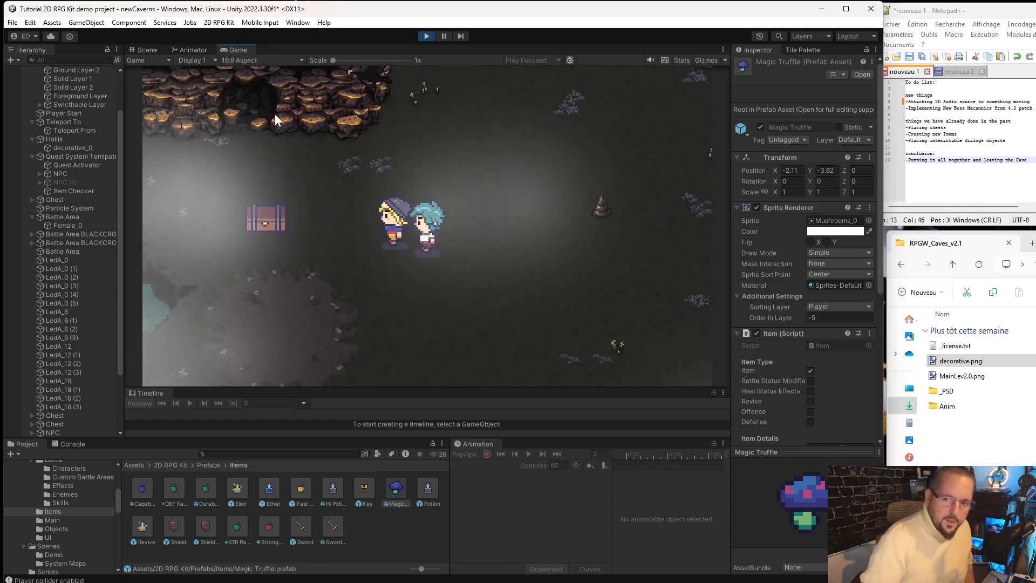
- Position the player character beside Hollis, start his conversation and advance through all its lines
key(Down)
key(Left)
key(Up)
key(Right)
key(space)
key(space)
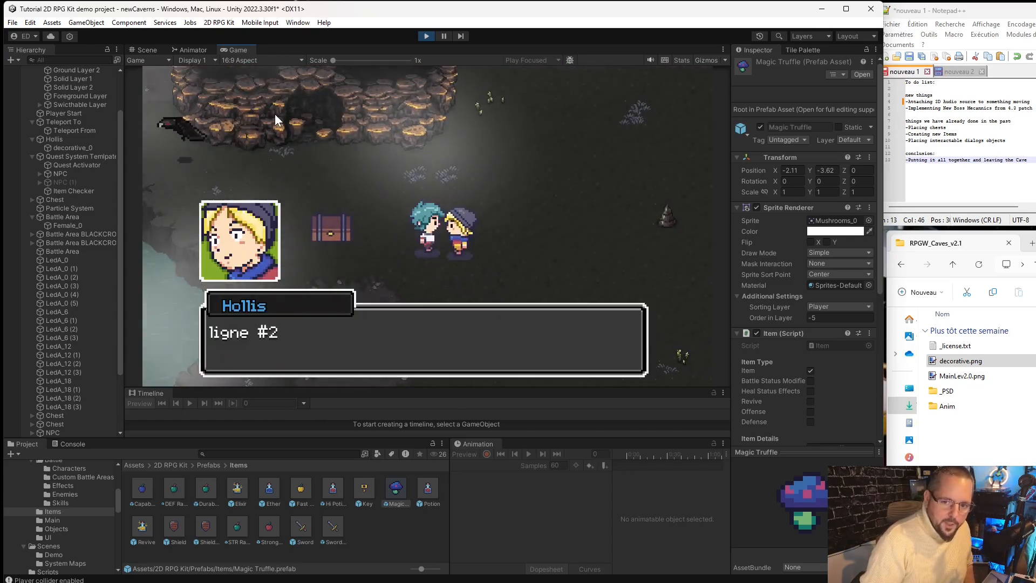
key(space)
key(space)
- Open the chest near Hollis to collect its item and dismiss the item message
key(Left)
key(Left)
key(Up)
key(space)
key(Down)
key(Right)
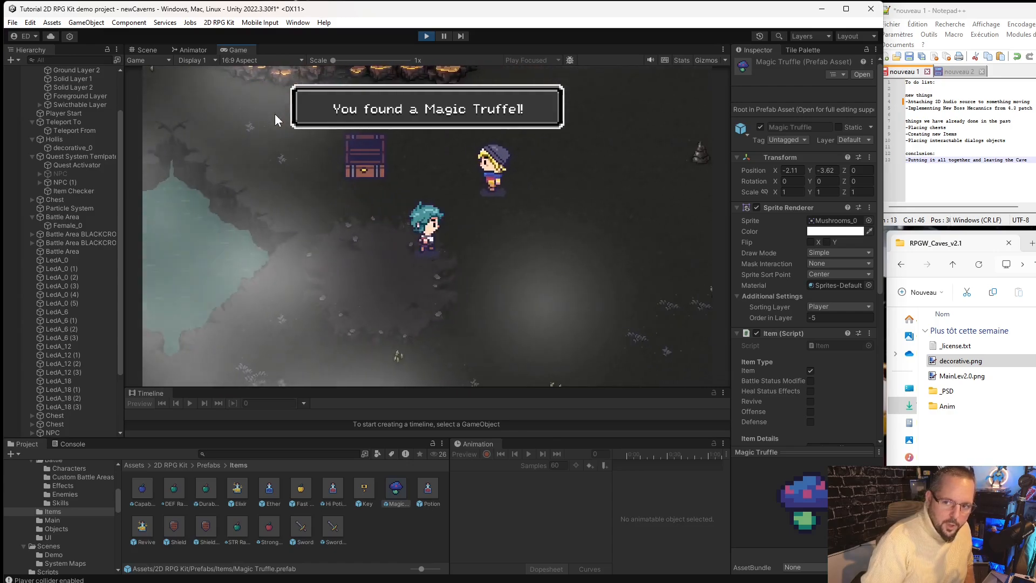
key(Up)
key(space)
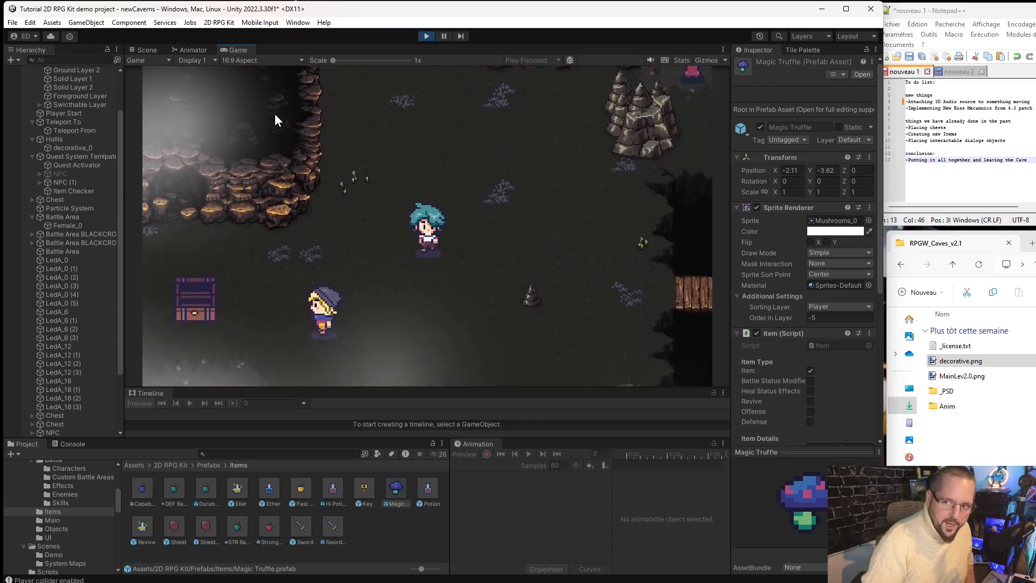
- Return to Hollis, go through his conversation again and check the party in the game menu
key(Down)
key(Left)
key(Left)
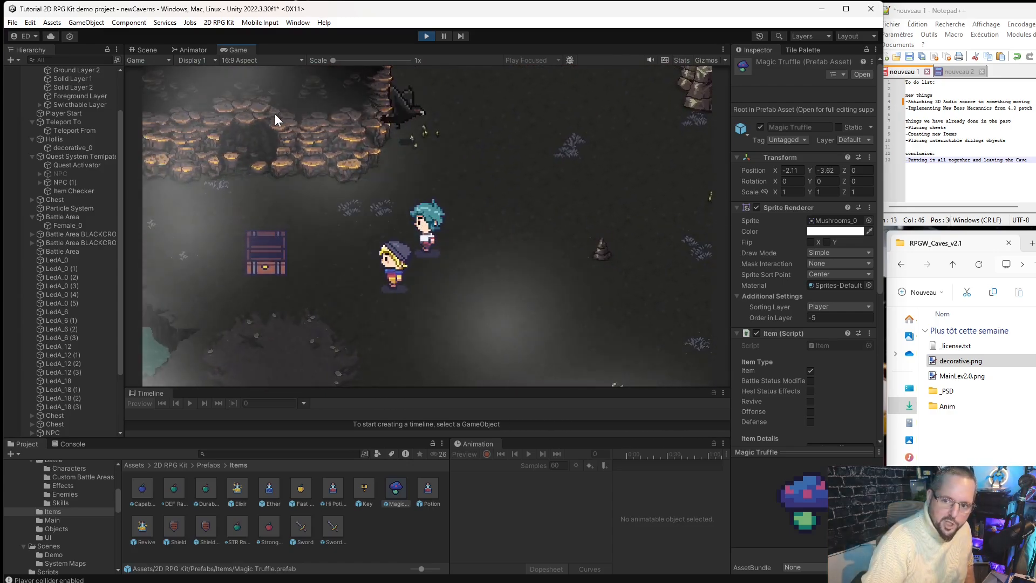
key(Down)
key(Left)
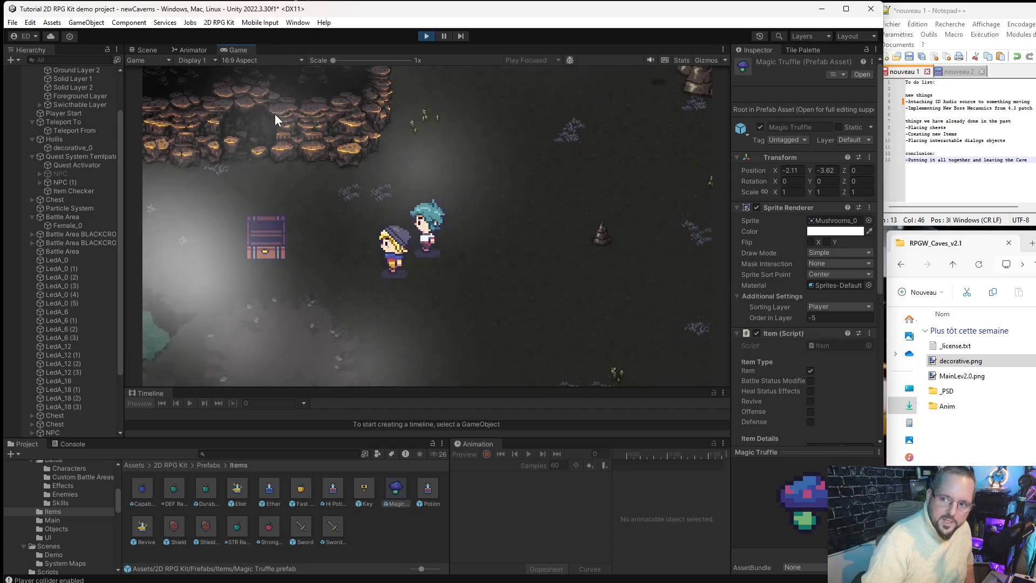
key(space)
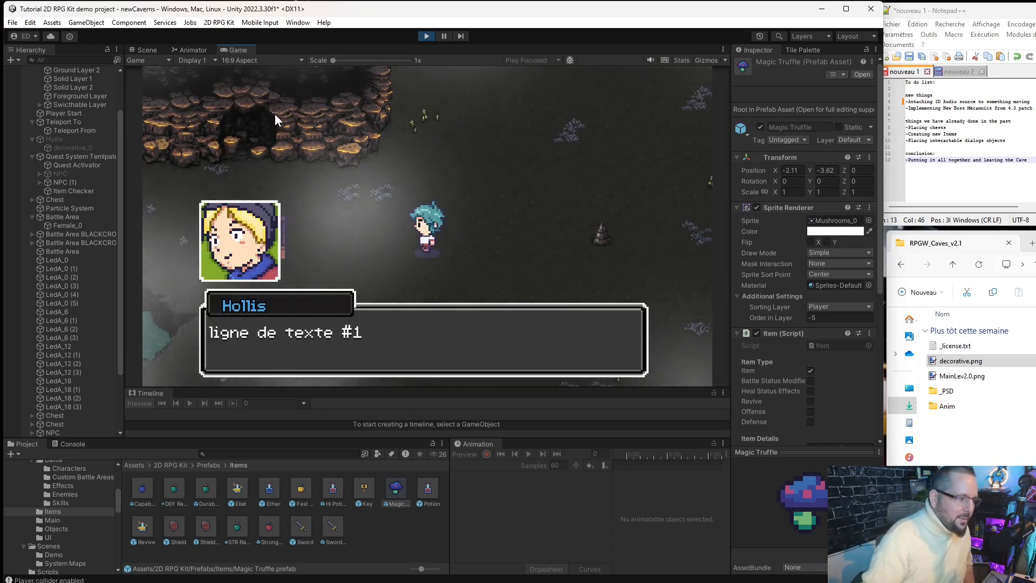
key(space)
key(space)
key(Escape)
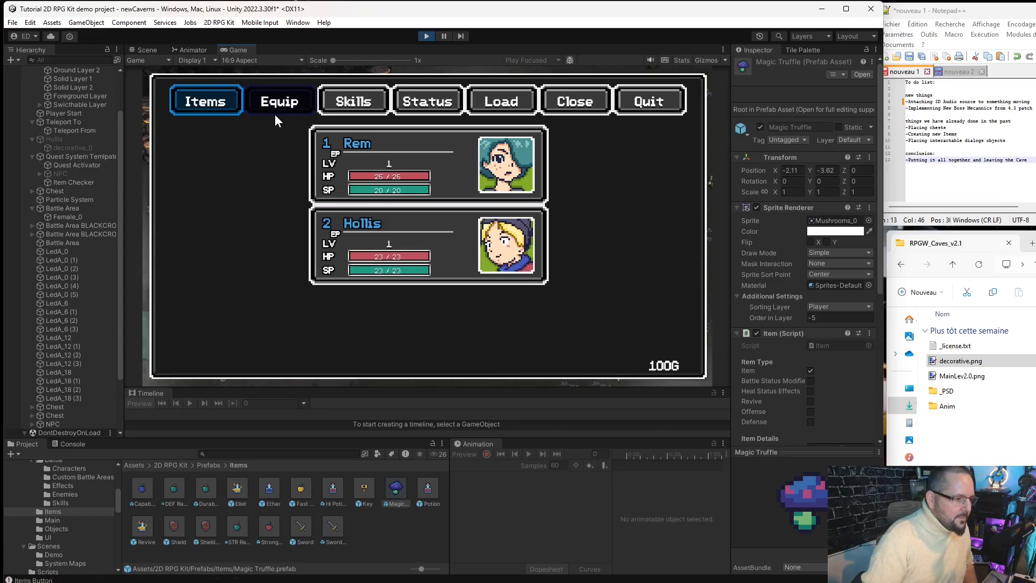
key(Escape)
- Walk to the female character to trigger her boss battle, and end the playtest
key(Right)
key(Up)
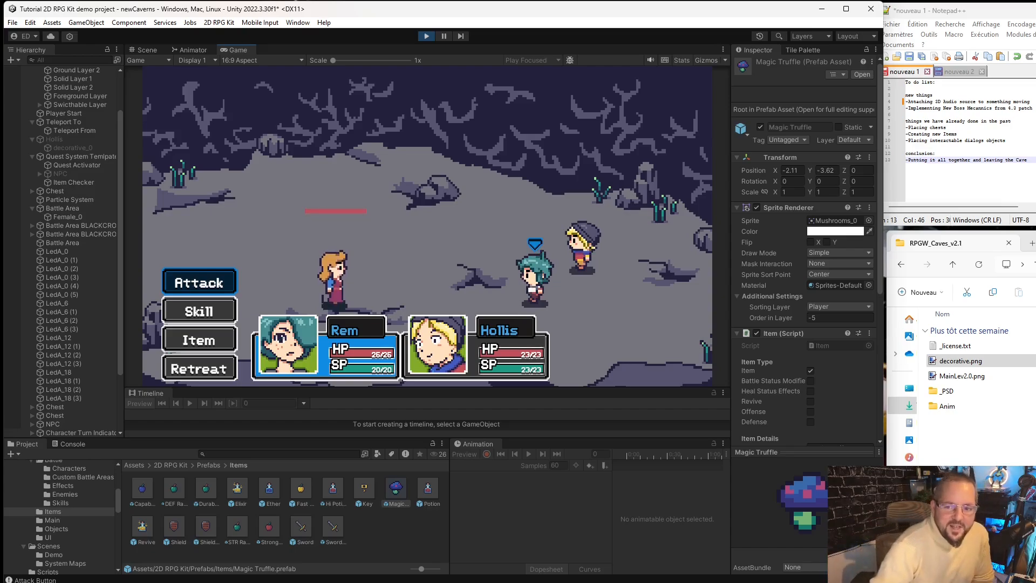
click(426, 36)
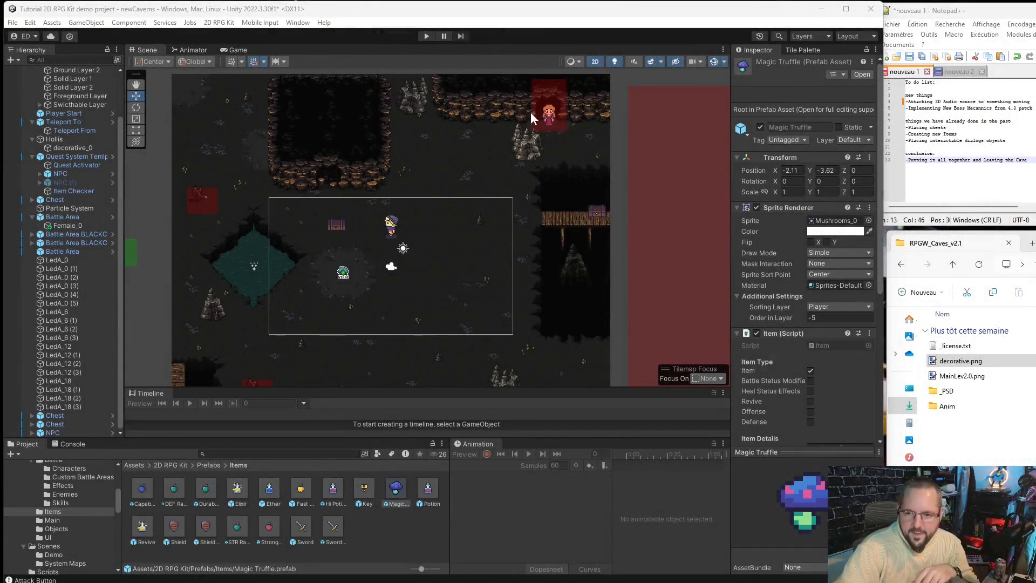
- Set the X and Y scale of the RemsMom prefab in the battle Enemies folder to 2
click(77, 493)
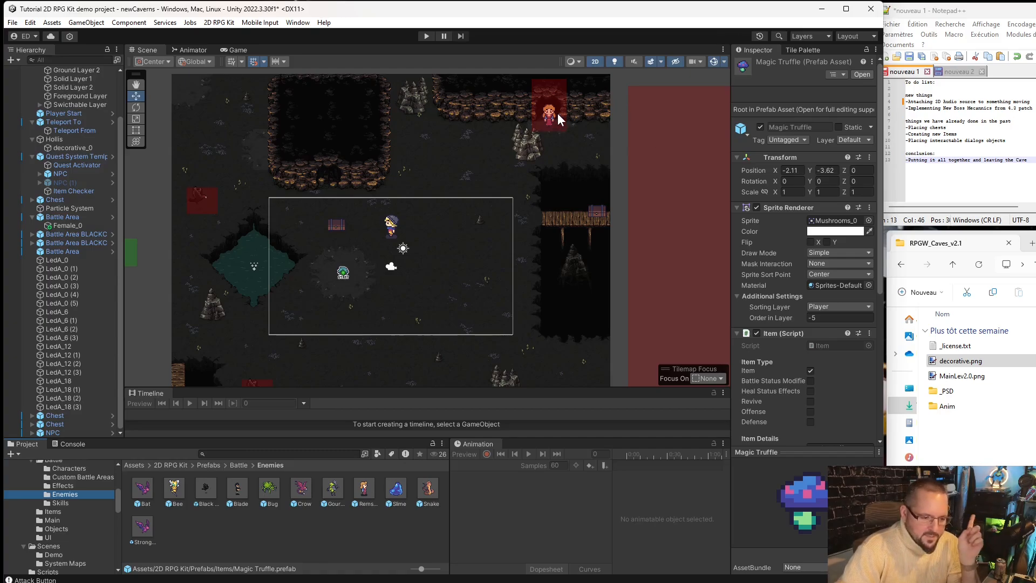
click(366, 490)
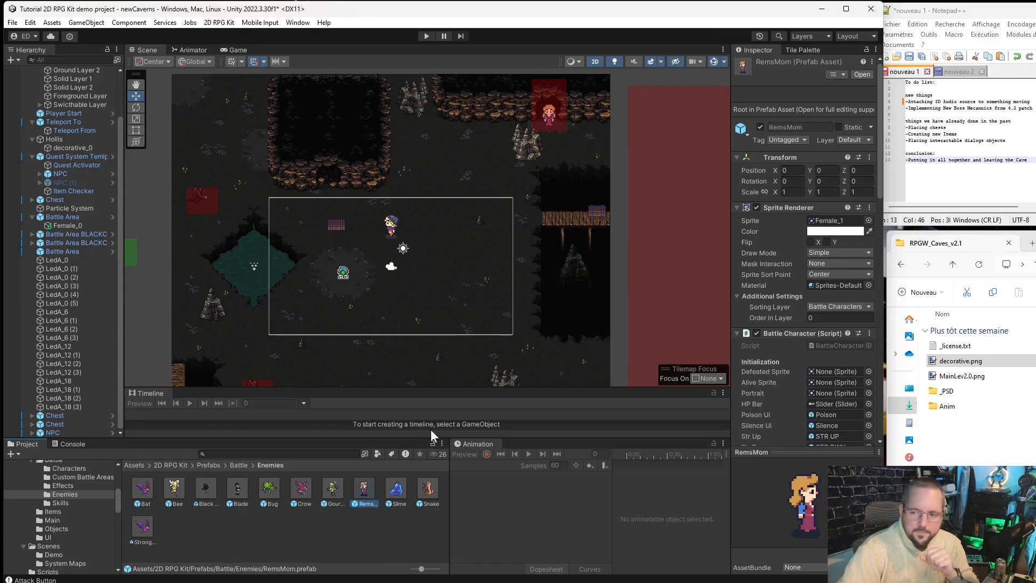
click(788, 192)
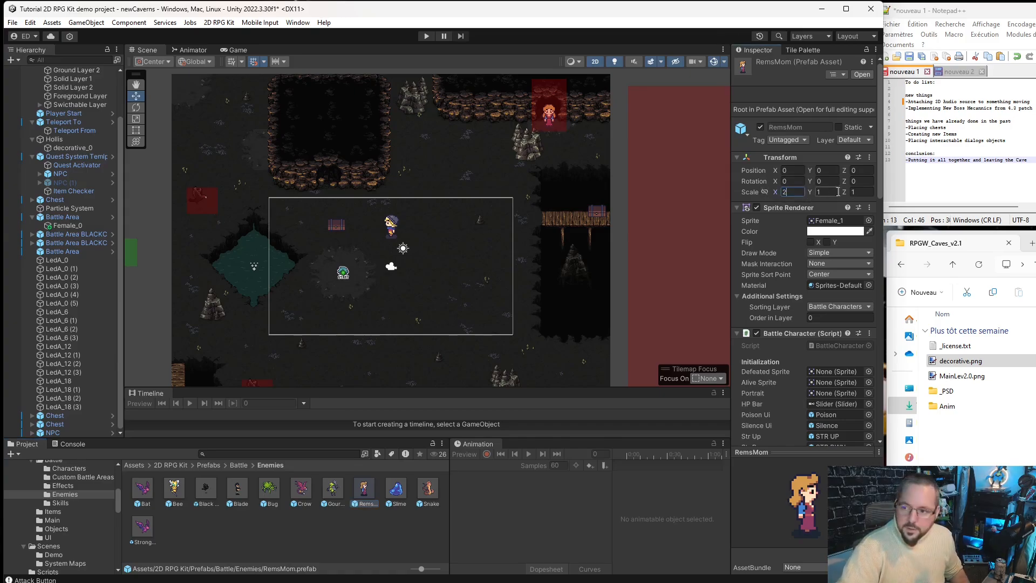
text(2)
click(819, 192)
text(2)
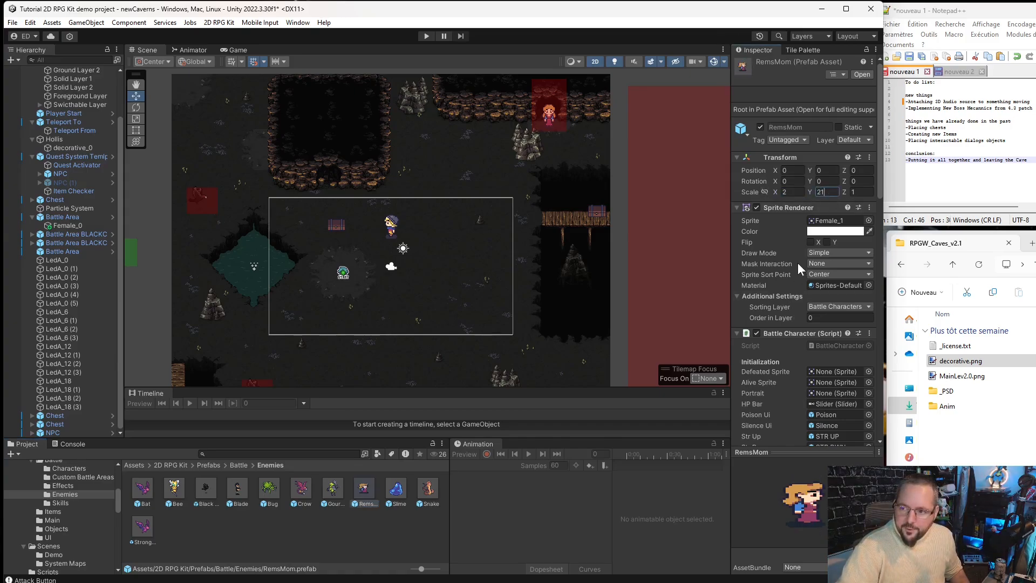
key(BackSpace)
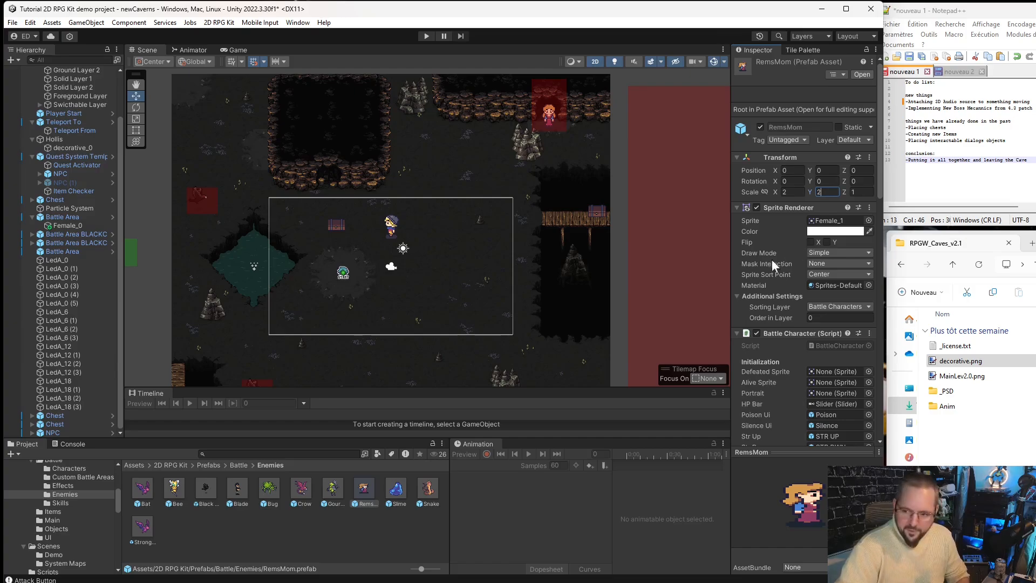
click(507, 507)
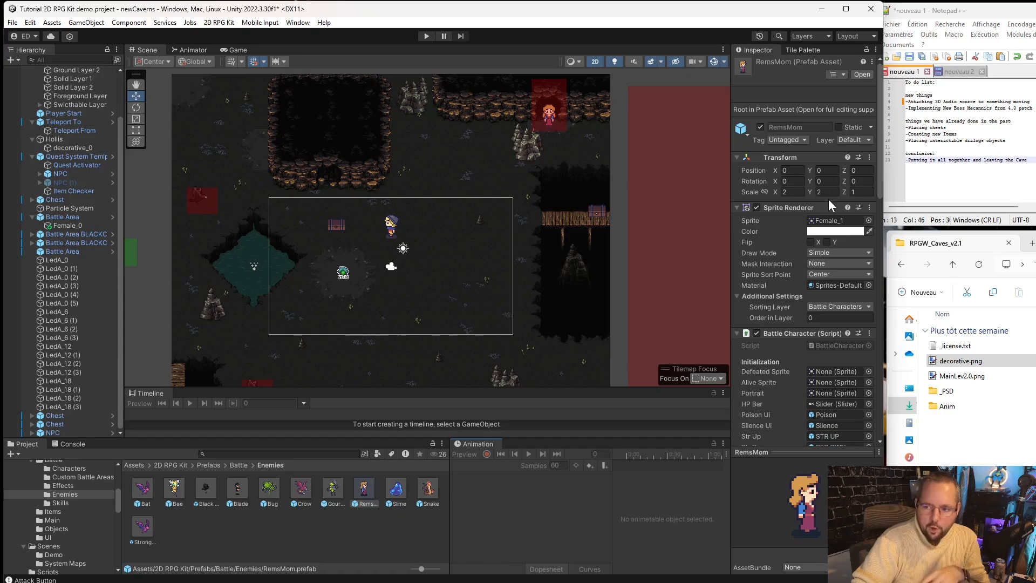
- Set RemsMom's Current SP and Max SP to 100 and her Agility to 45
scroll(789, 373, down, 3)
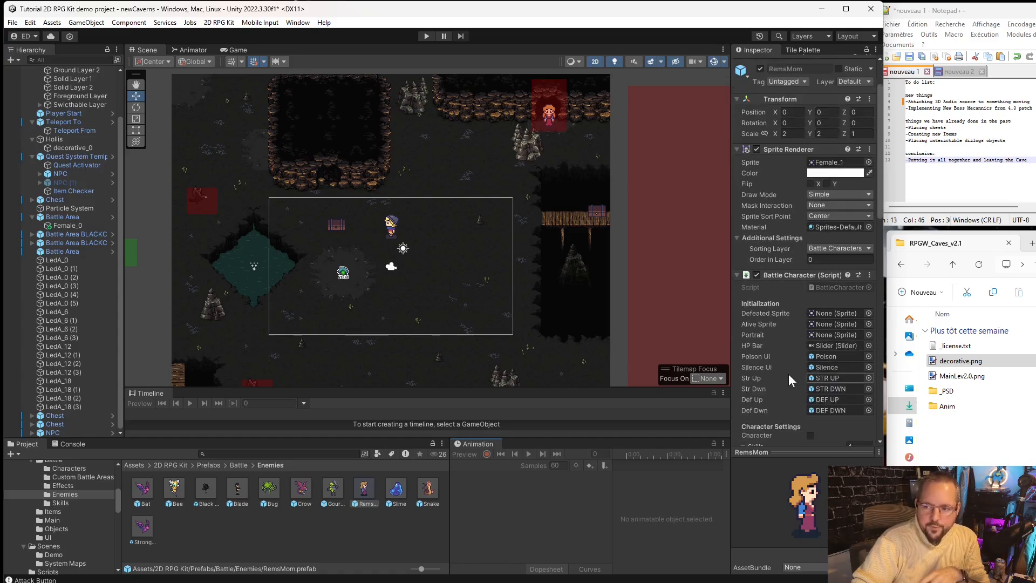
scroll(771, 287, down, 2)
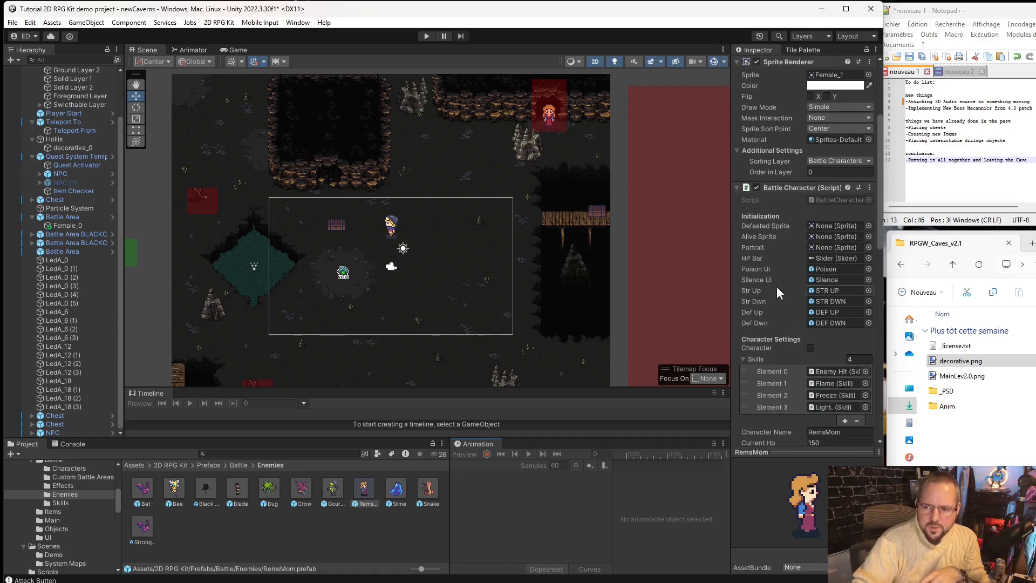
scroll(794, 258, down, 5)
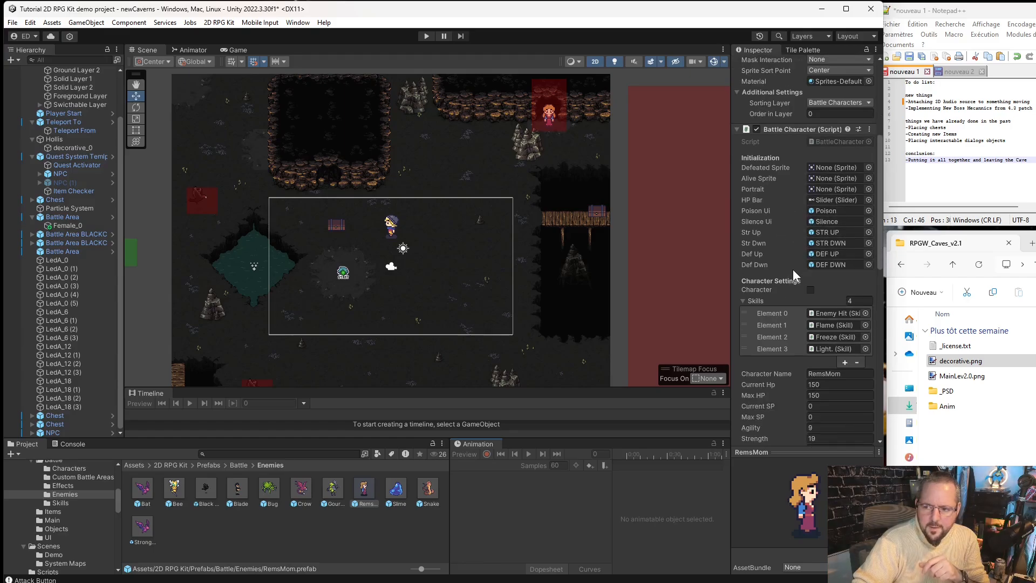
scroll(794, 302, down, 2)
click(811, 261)
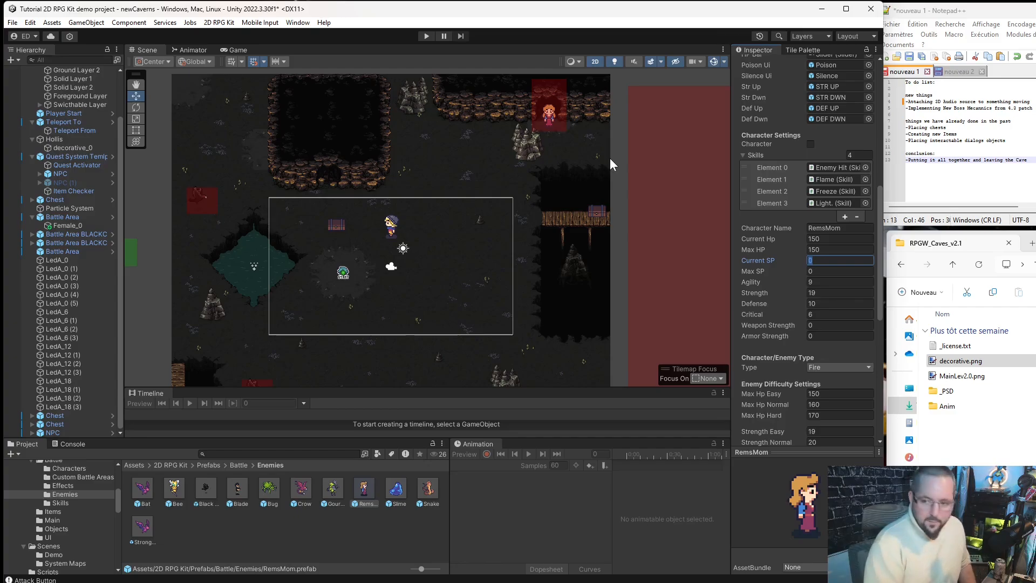
key(Tab)
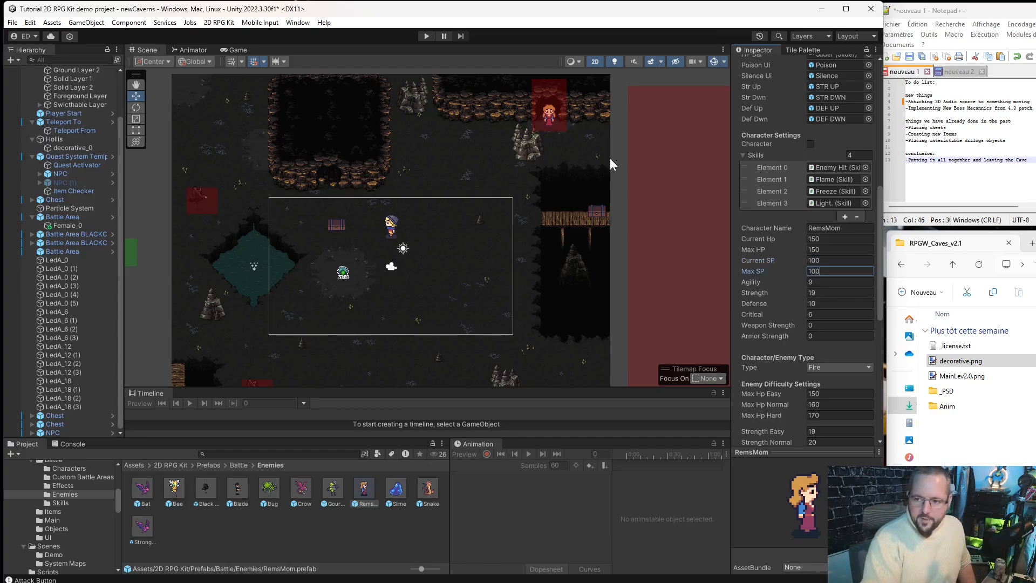
key(Tab)
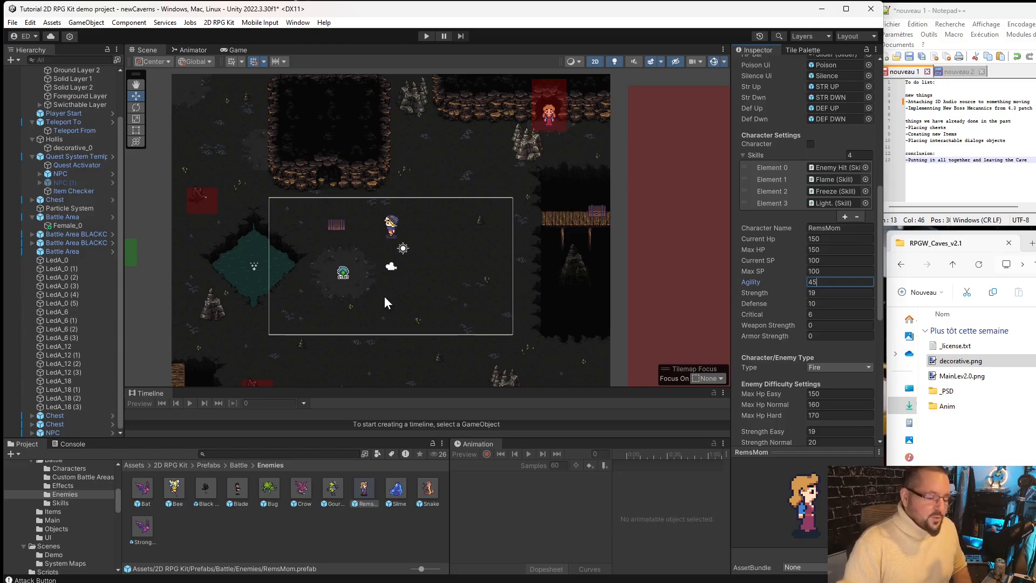
key(Tab)
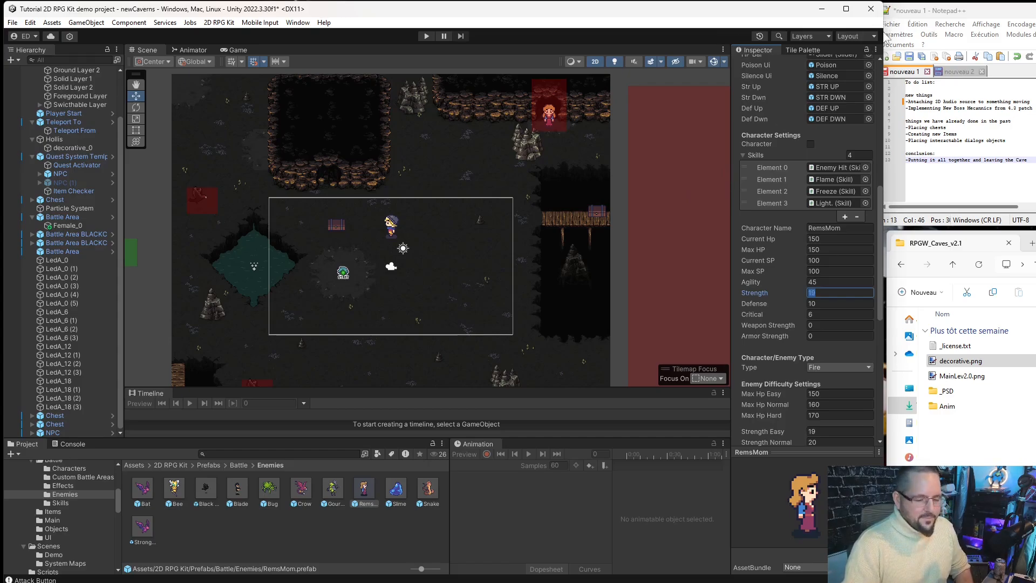
- Set RemsMom's Strength to 30 and her Defense to 25
text(30)
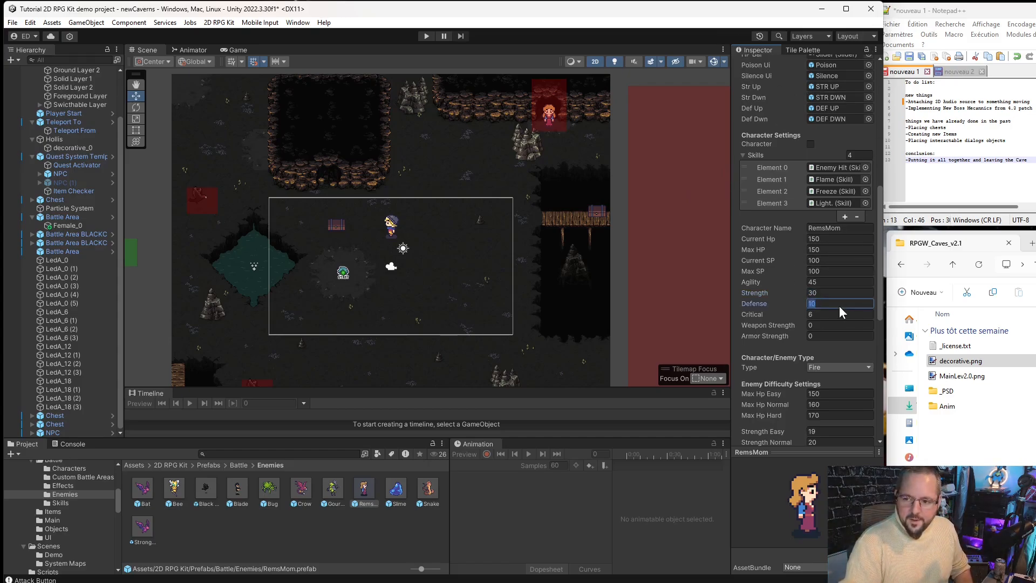
click(832, 305)
text(3)
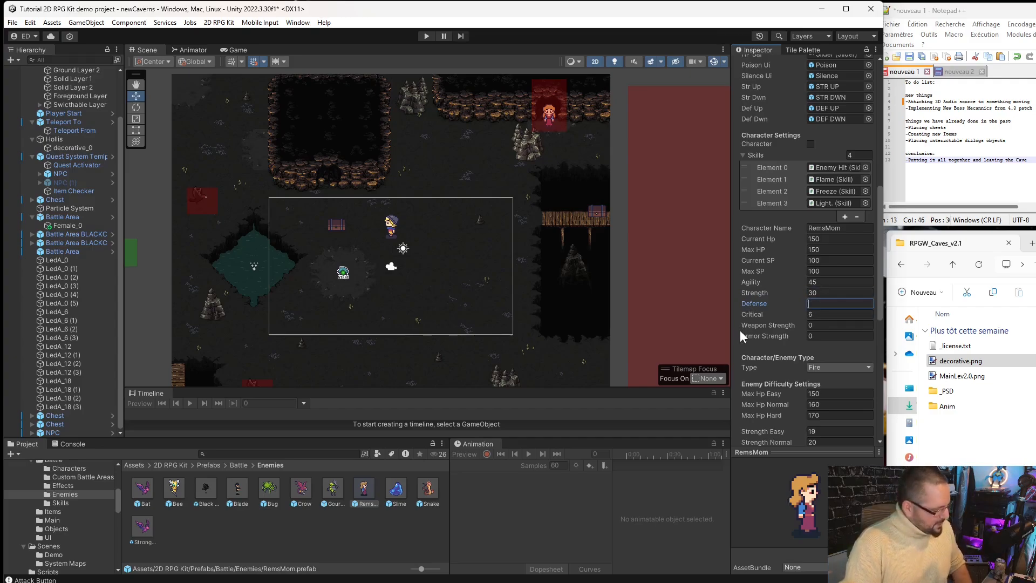
key(BackSpace)
text(25)
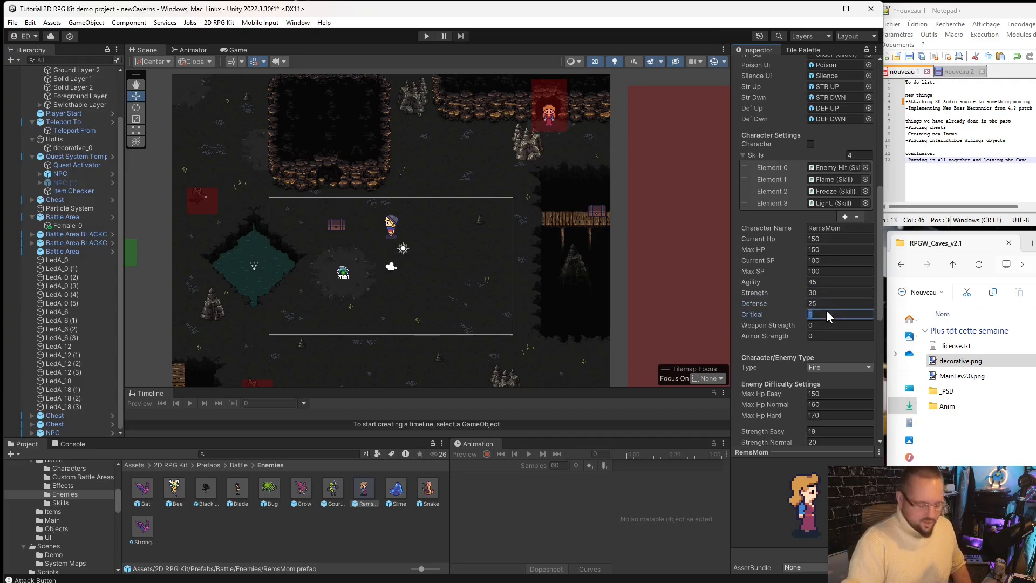
- Set RemsMom's Critical to 12, Weapon Strength to 7 and Armor Strength to 5
key(Tab)
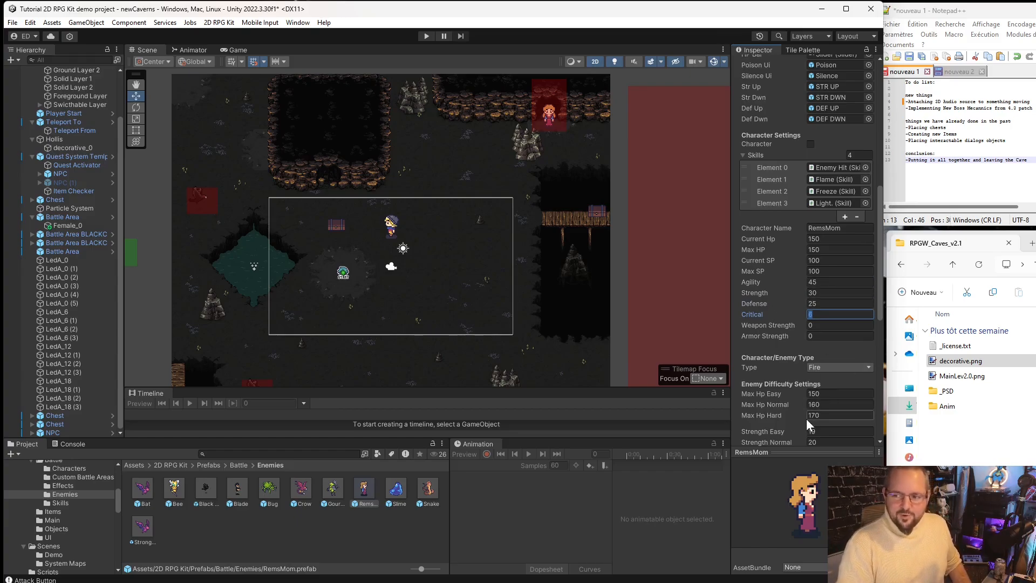
click(571, 500)
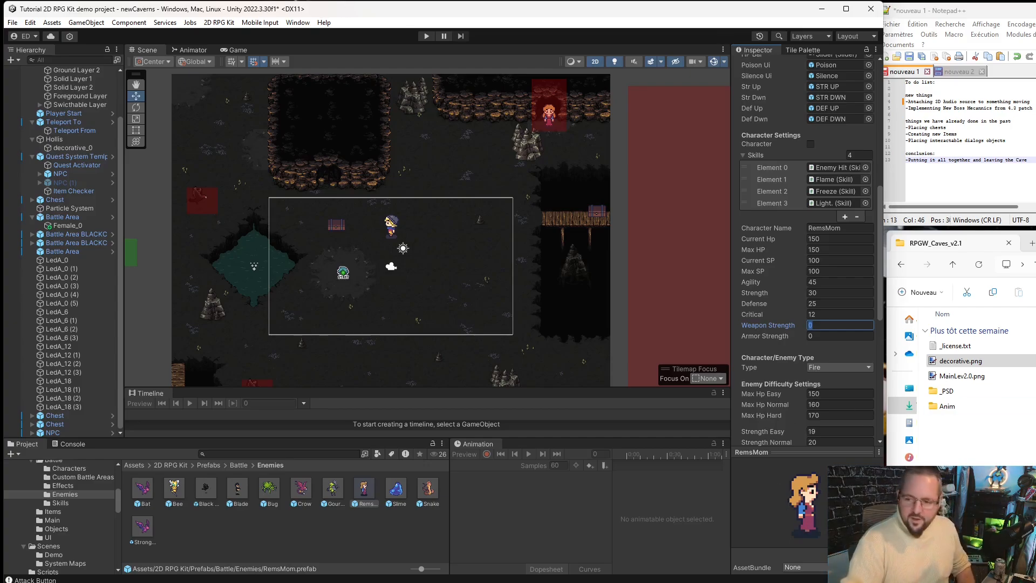
text(7)
key(Tab)
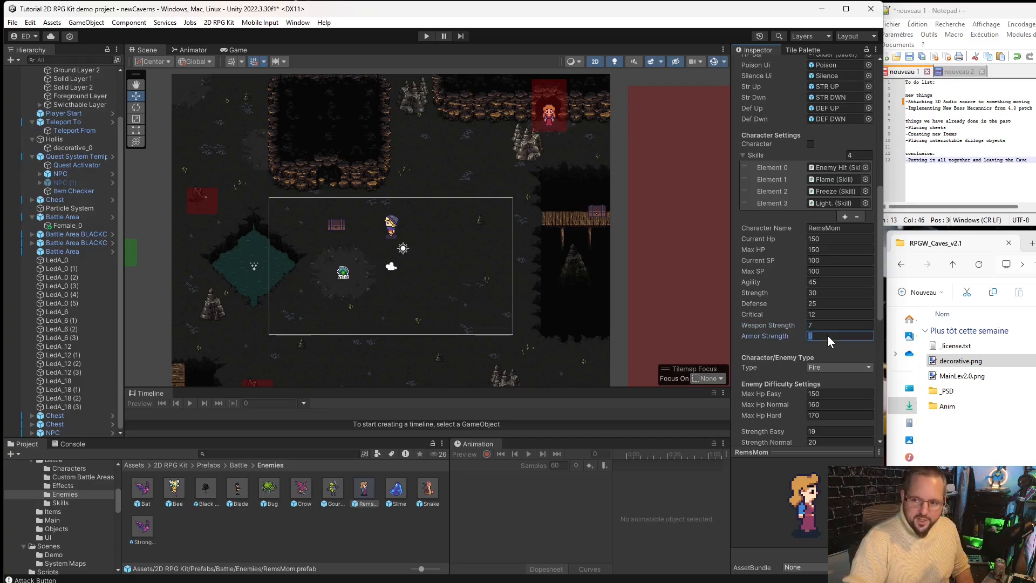
click(820, 332)
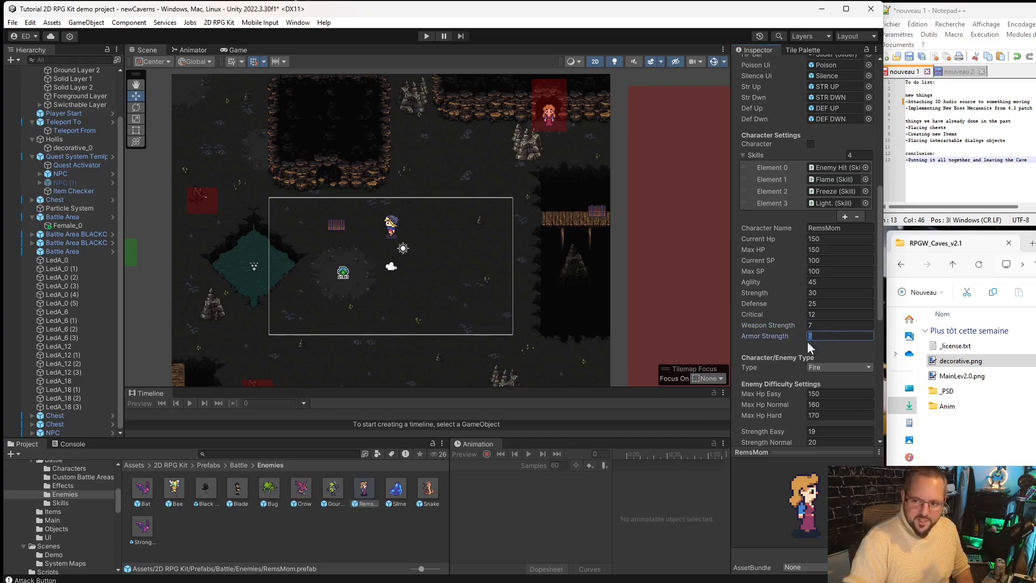
text(5)
key(Return)
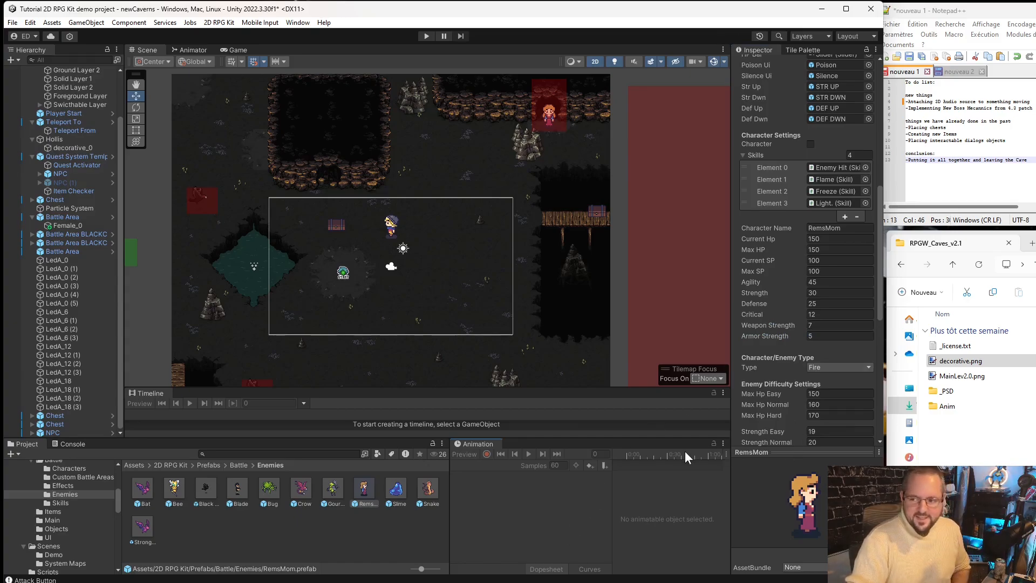
- Change RemsMom's character/enemy type to Normal, and close the RPGW_Caves_v2.1 folder window
click(823, 367)
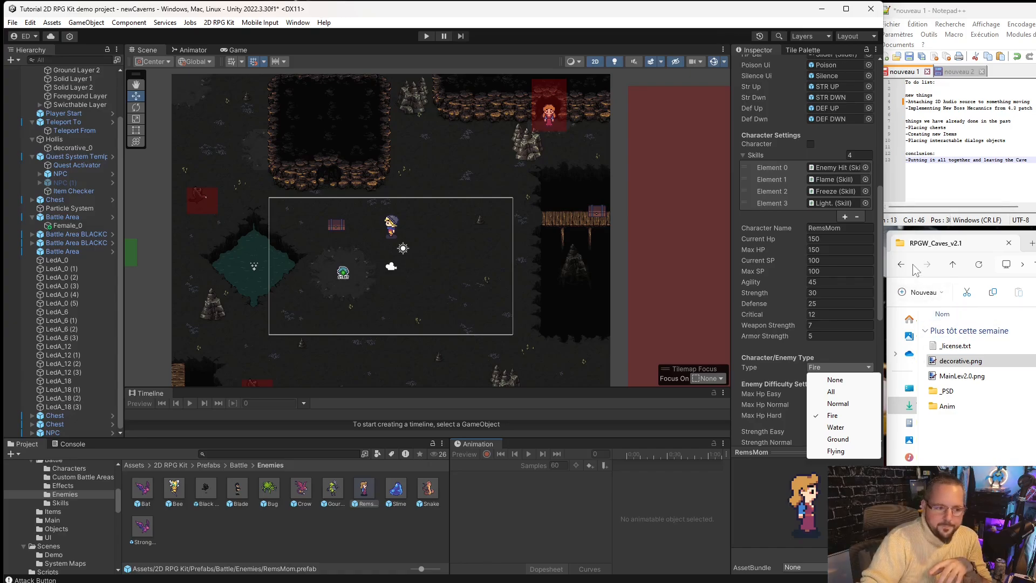
click(1009, 244)
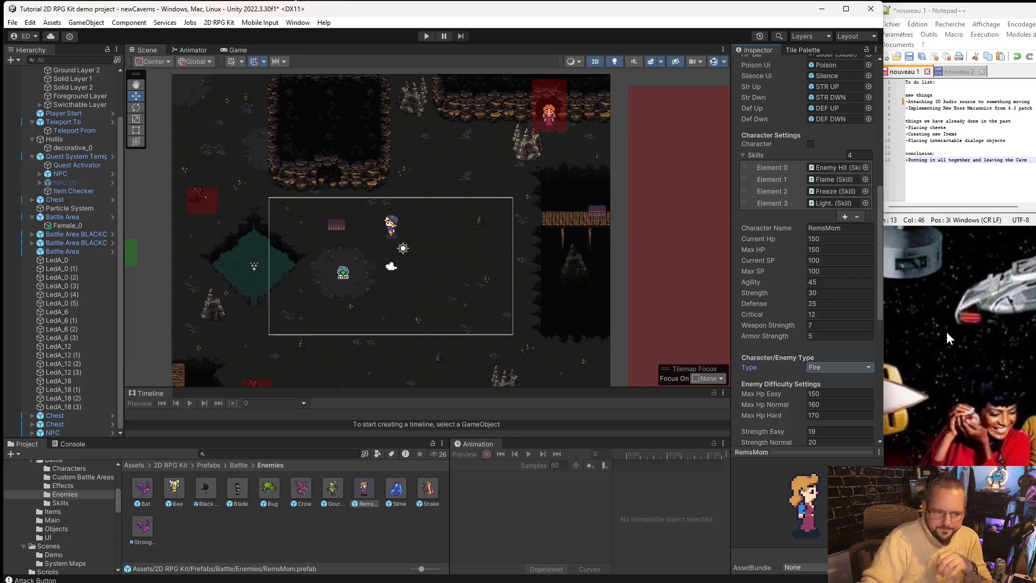
click(870, 367)
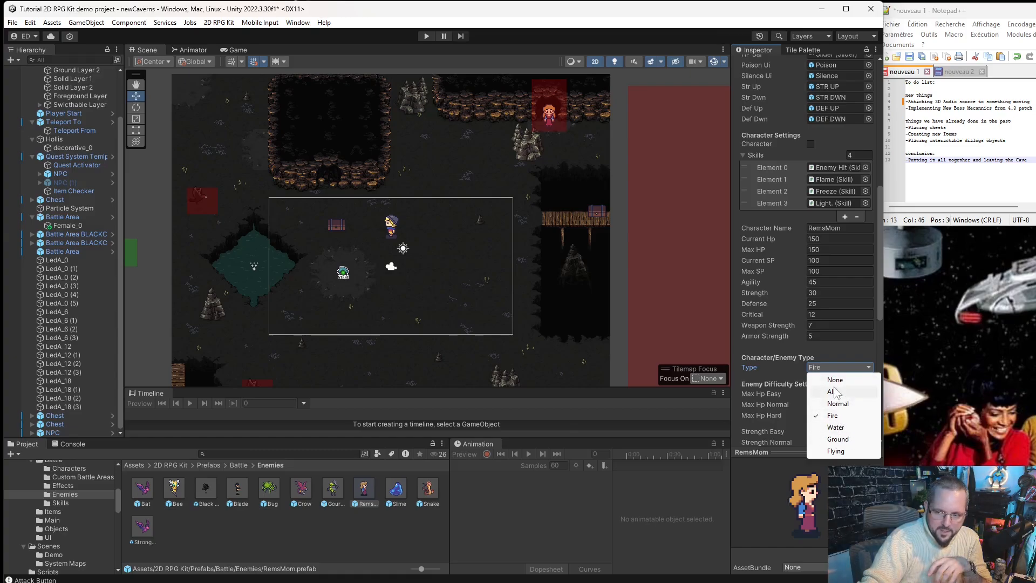
click(845, 404)
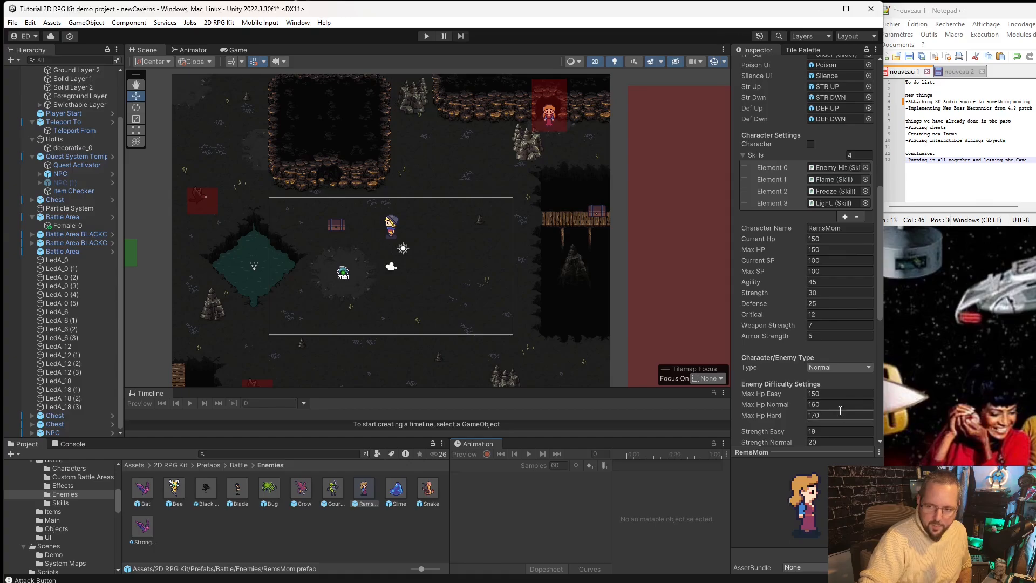
- In RemsMom's enemy difficulty settings, set Strength Easy to 30, Strength Normal to 34 and Strength Hard to 37
scroll(820, 403, down, 3)
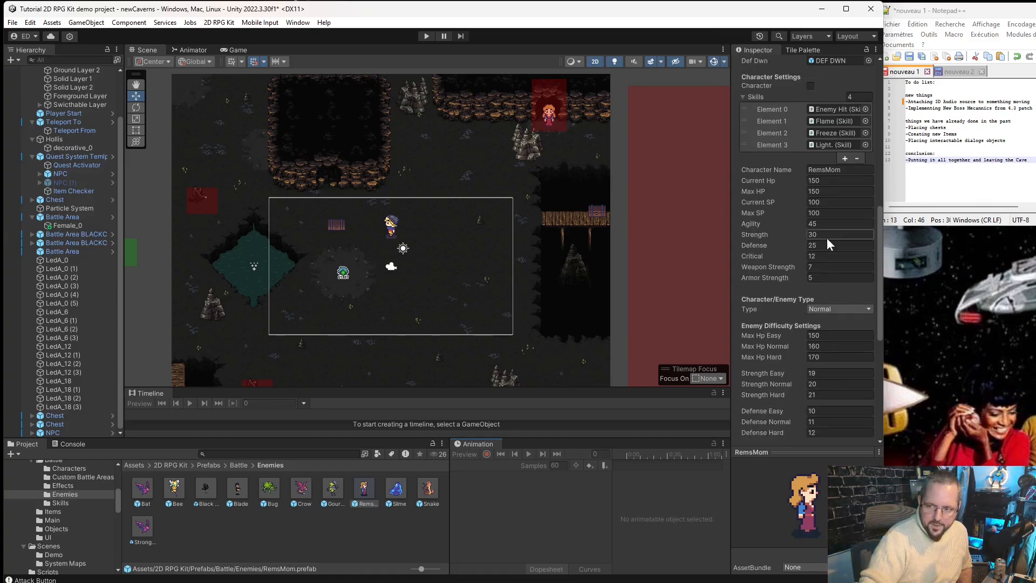
click(821, 374)
text(30)
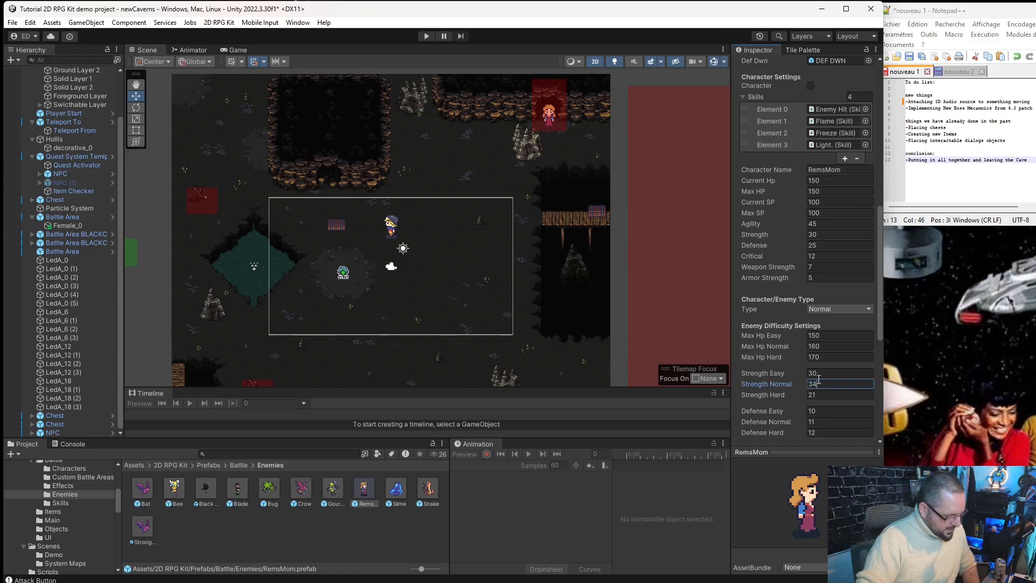
click(818, 383)
text(34)
click(816, 394)
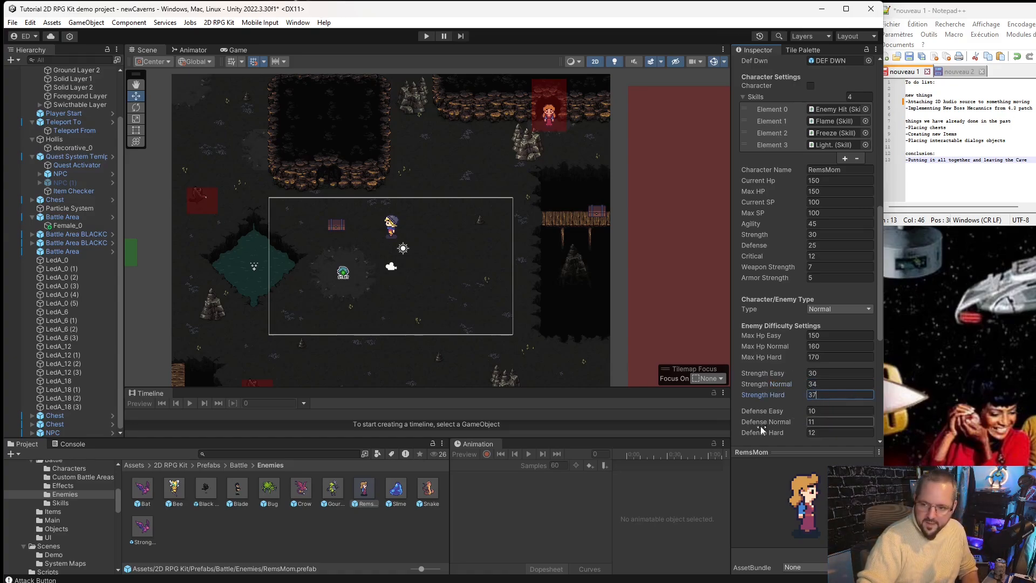
click(559, 530)
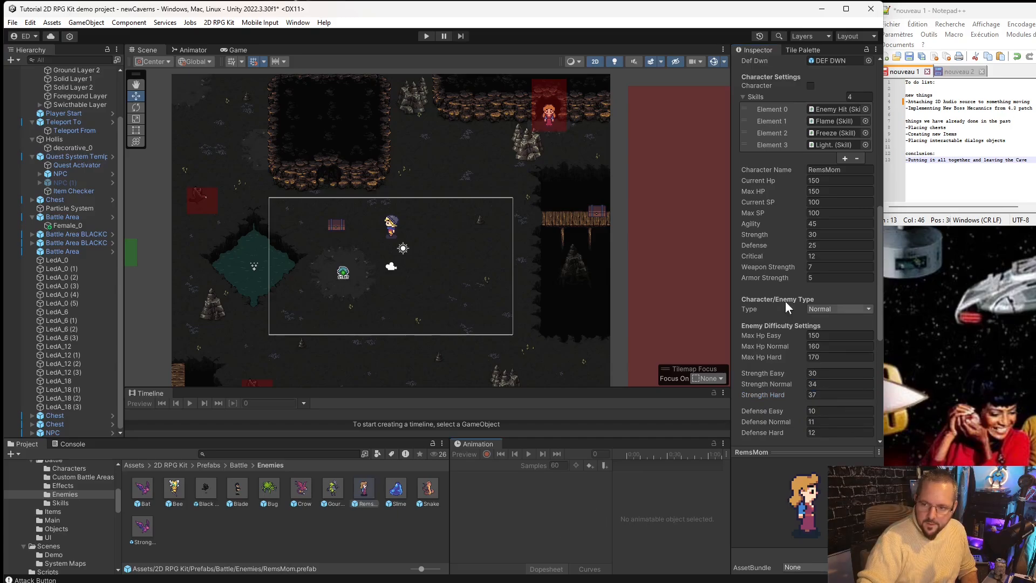
- Set RemsMom's Defense Easy to 25, Defense Normal to 30 and Defense Hard to 35
click(831, 410)
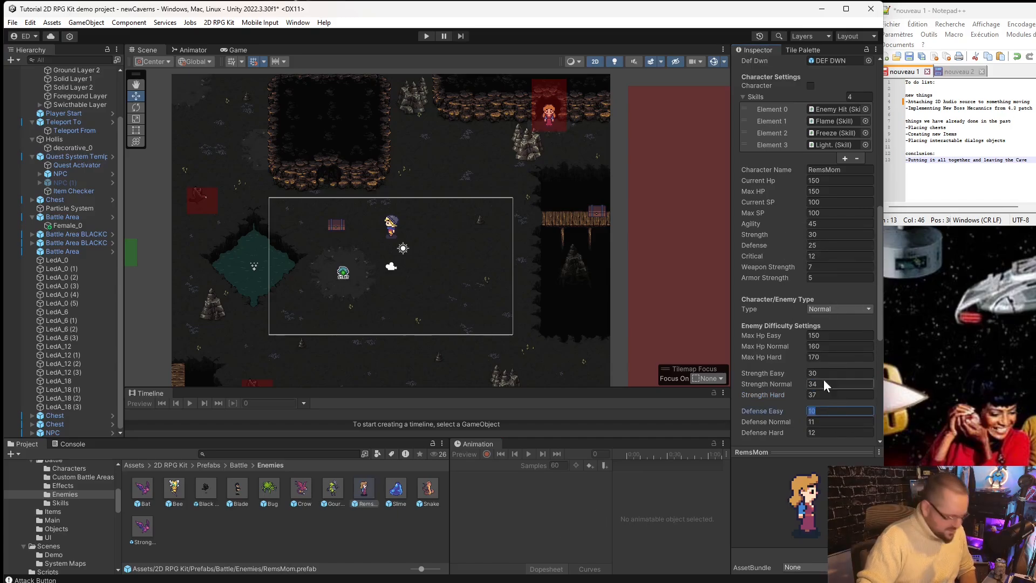
text(25)
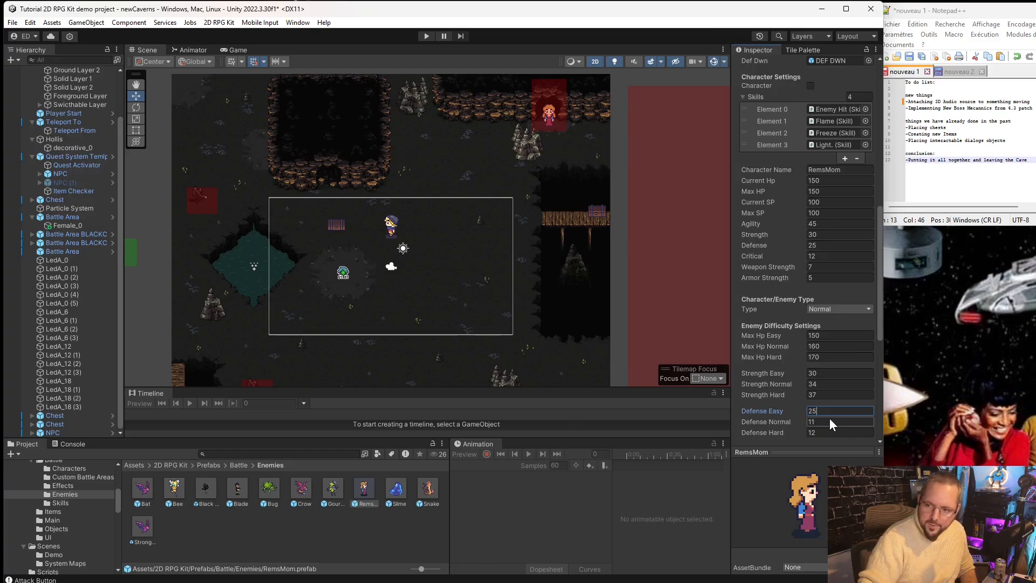
click(830, 419)
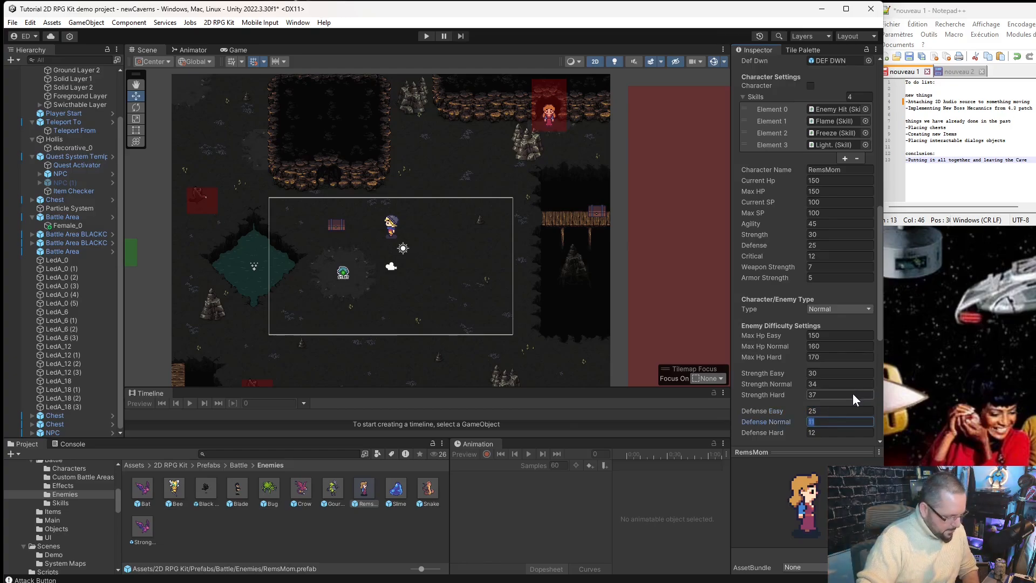
text(30)
key(Tab)
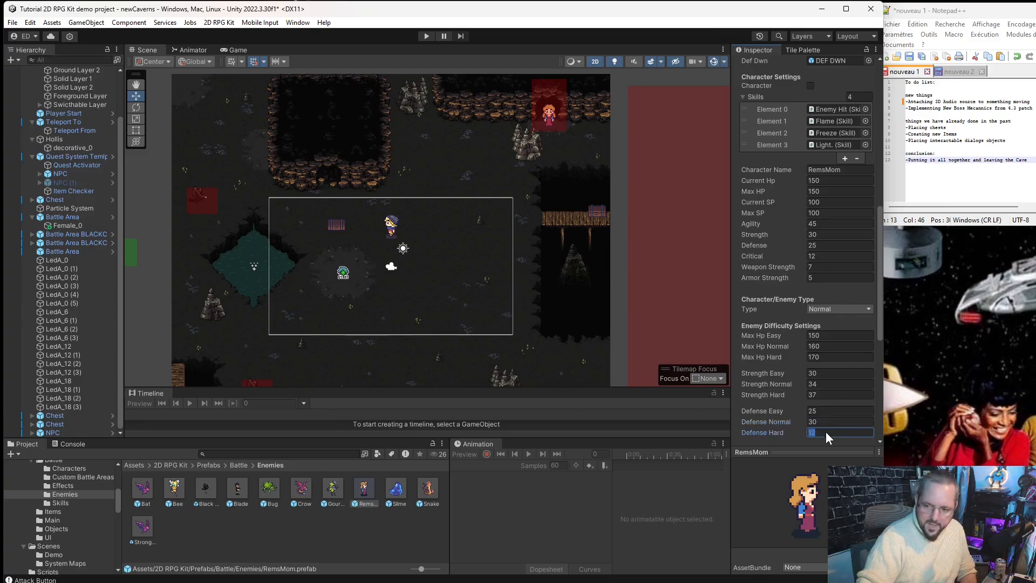
text(35)
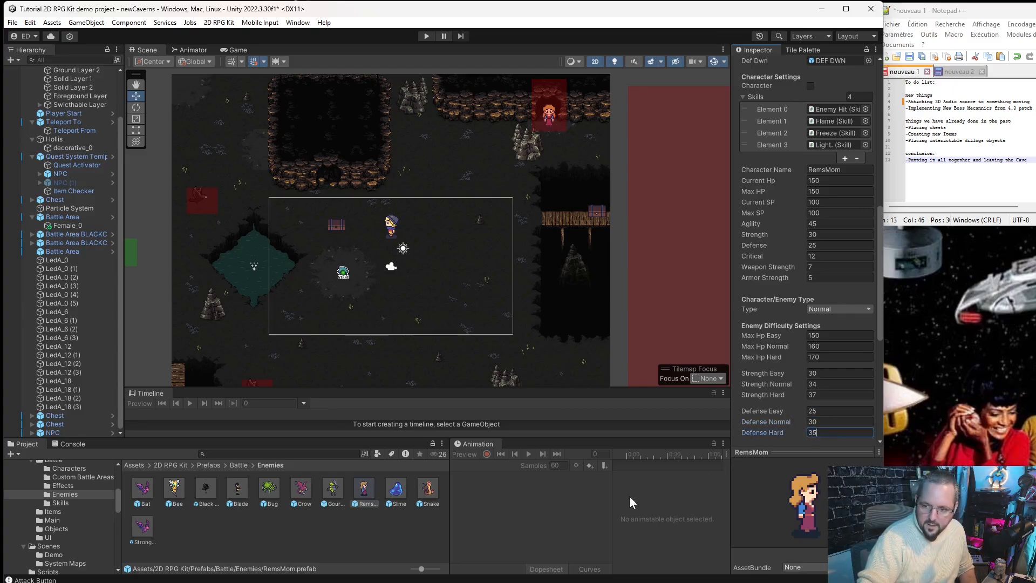
click(611, 494)
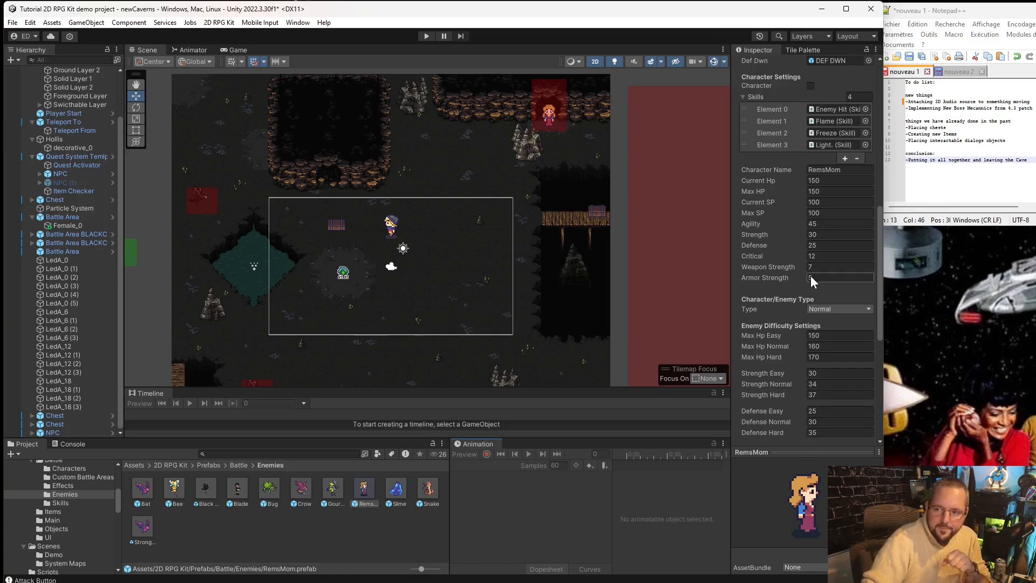
- Raise RemsMom's Defense Hard value to 36
click(825, 430)
text(3)
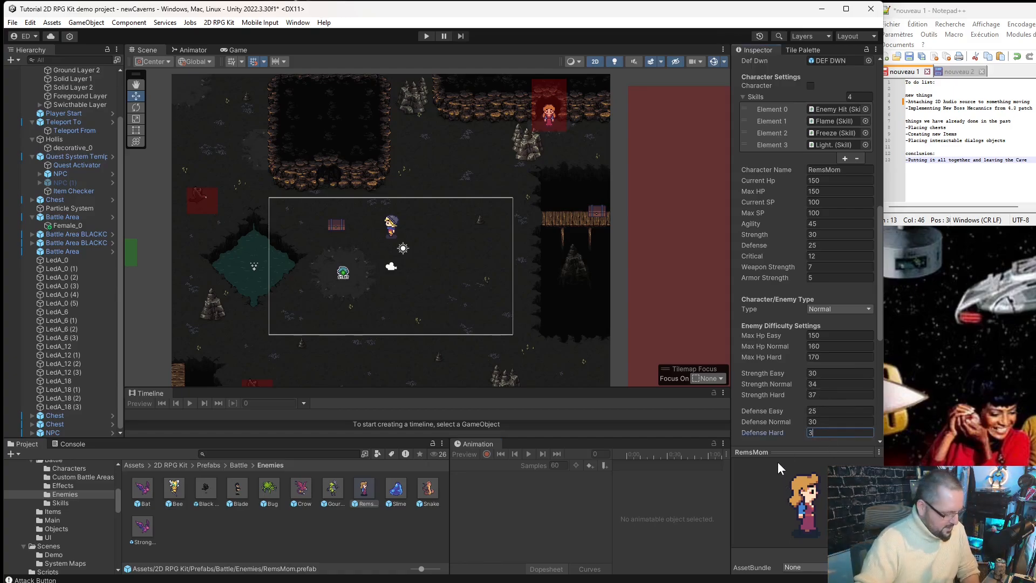
text(6)
click(675, 536)
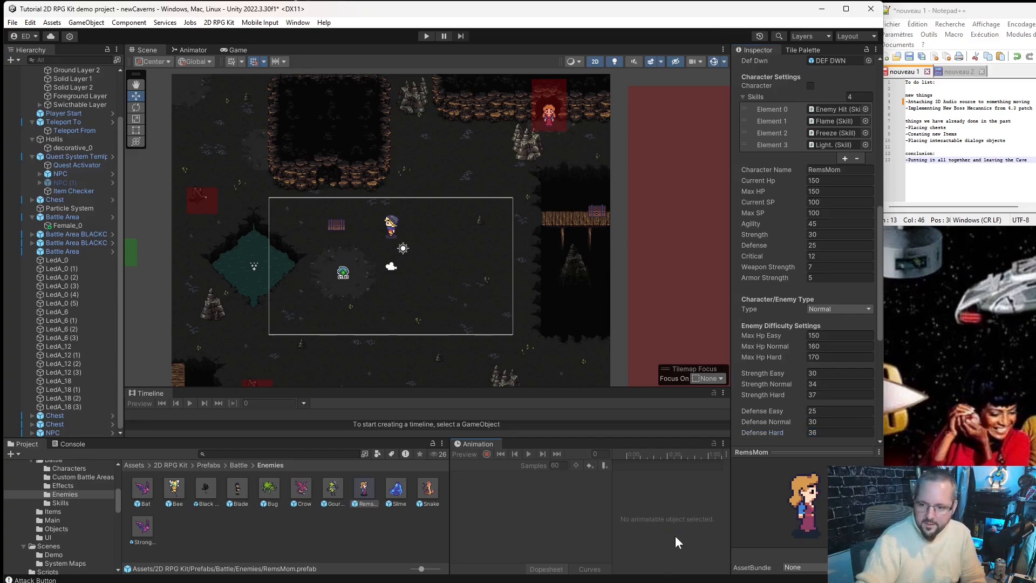
- Set the Silence Duration in RemsMom's buff/debuff and ailments settings to 1
scroll(779, 408, down, 8)
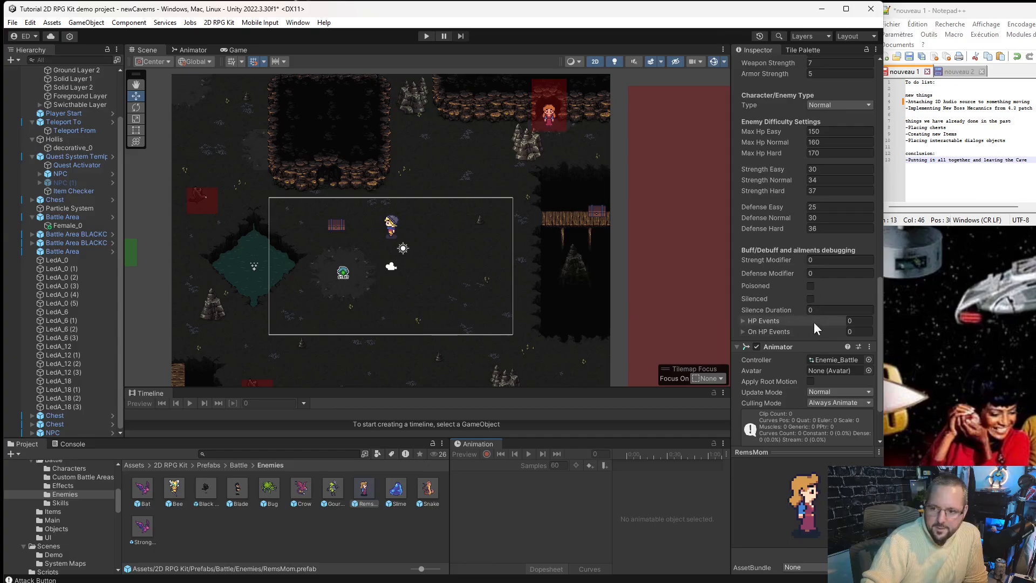
click(820, 310)
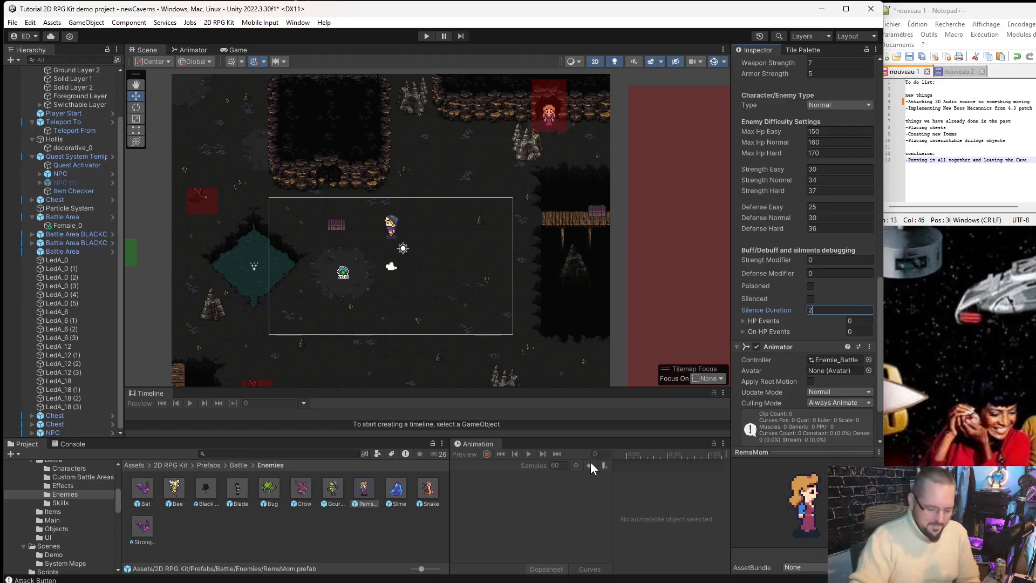
click(510, 501)
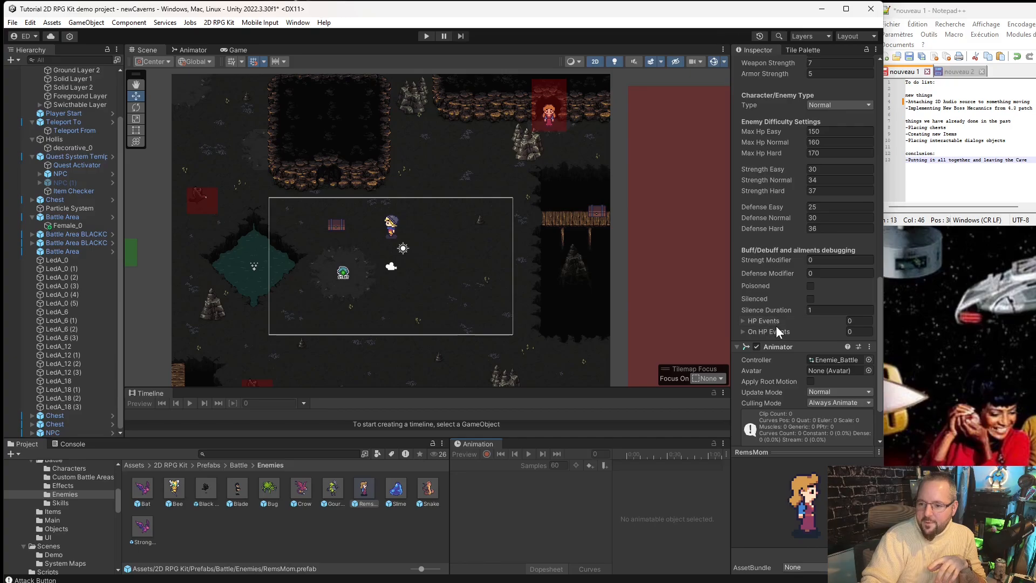
- Examine RemsMom's HP Events and On HP Events lists, and review her stats and difficulty settings
scroll(793, 329, down, 3)
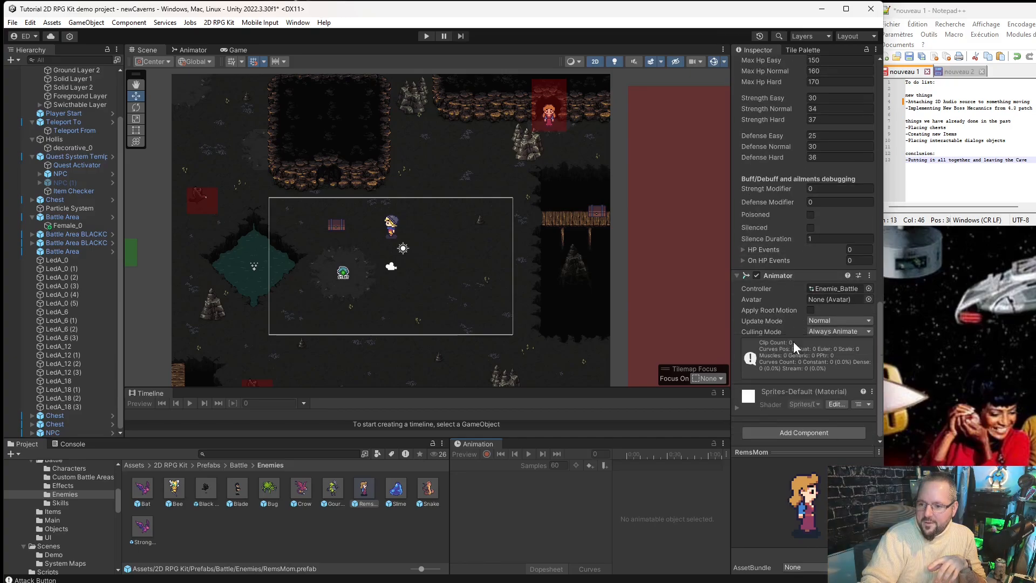
scroll(793, 361, up, 1)
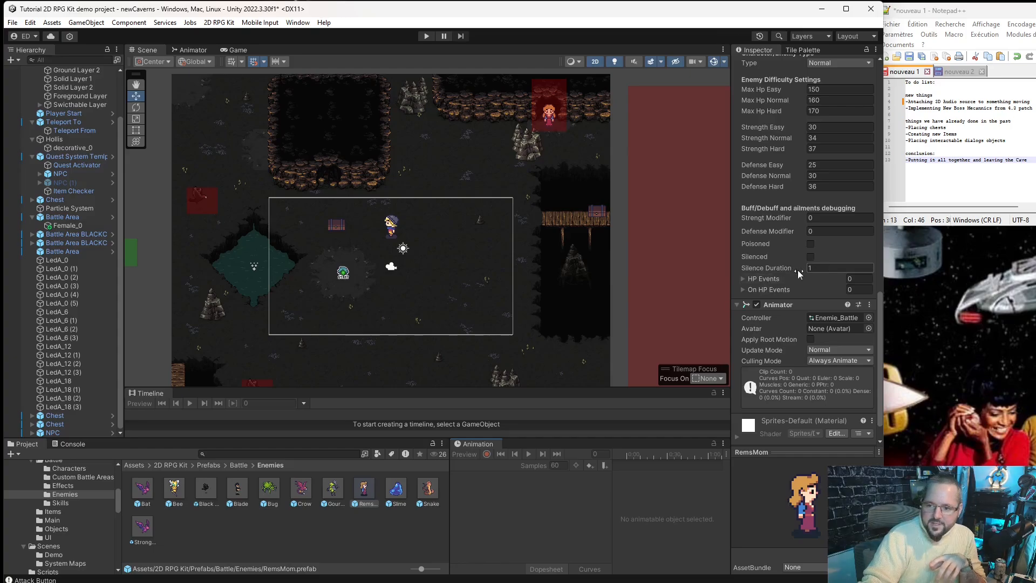
click(745, 276)
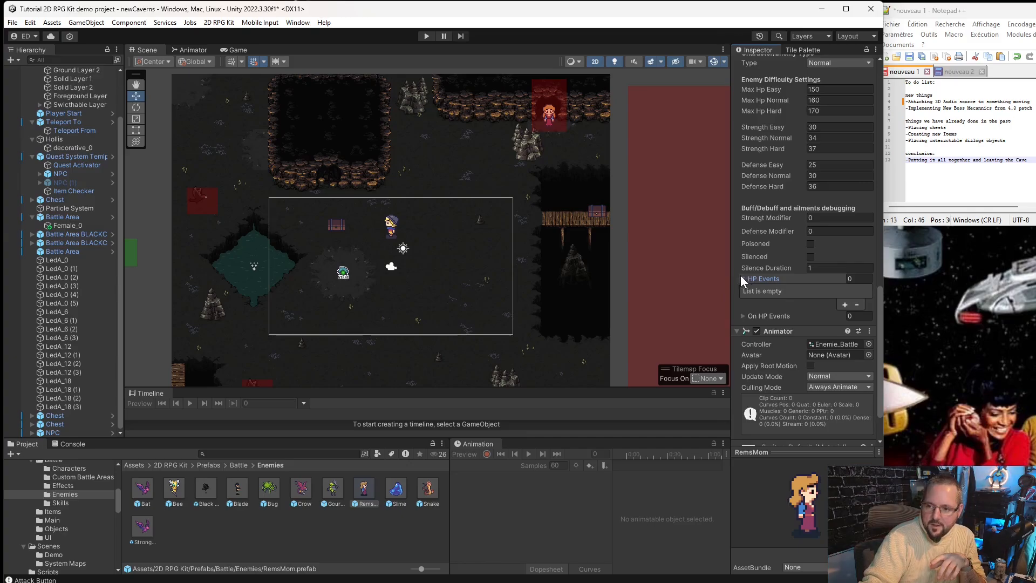
click(741, 275)
click(742, 289)
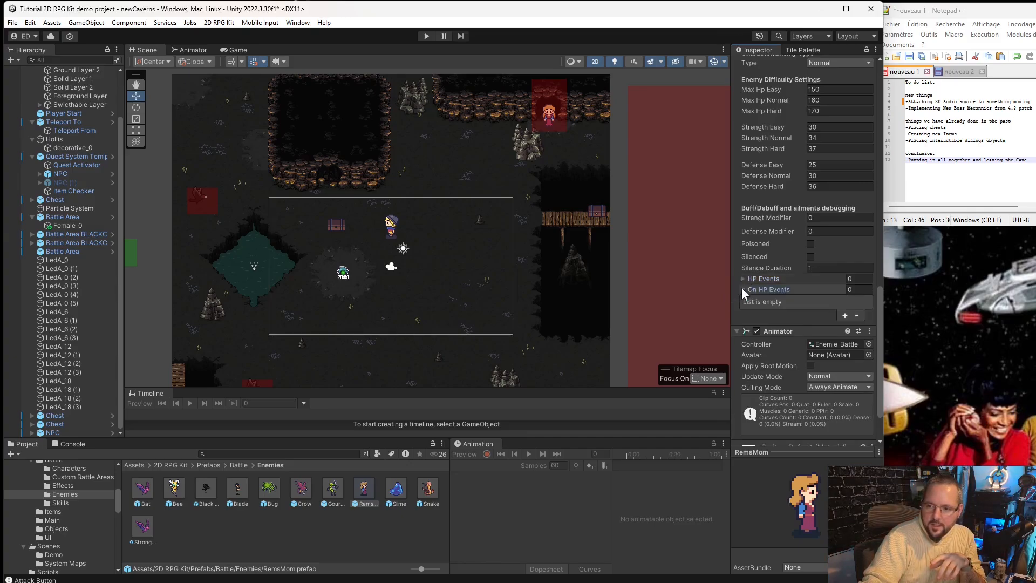
click(742, 289)
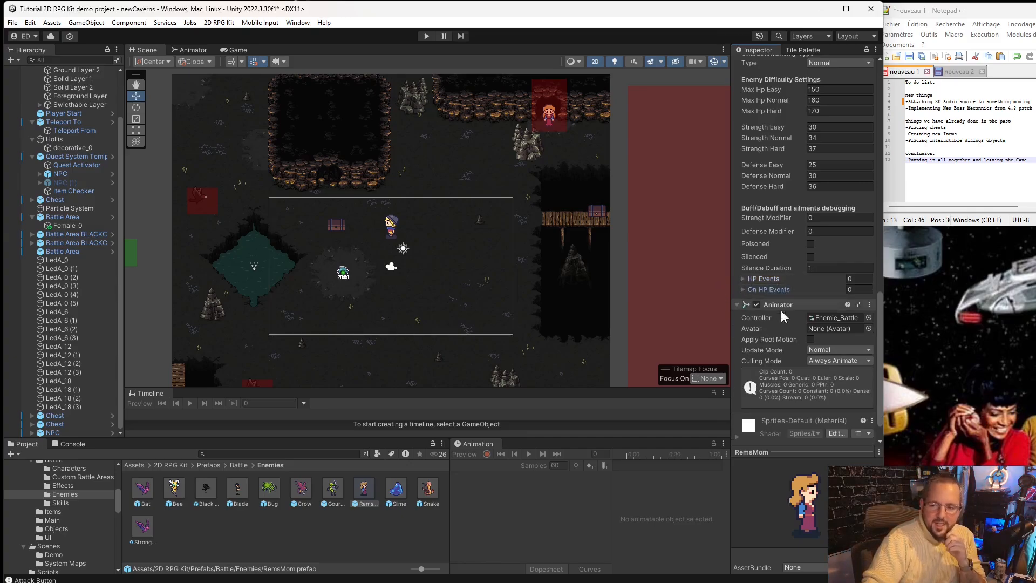
scroll(784, 335, up, 4)
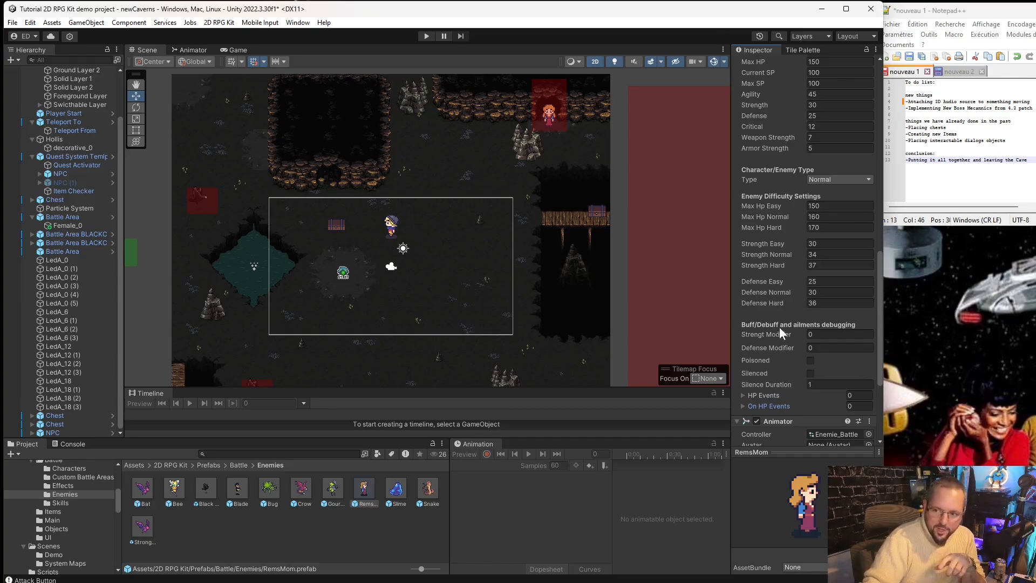
scroll(778, 348, down, 3)
scroll(776, 352, down, 2)
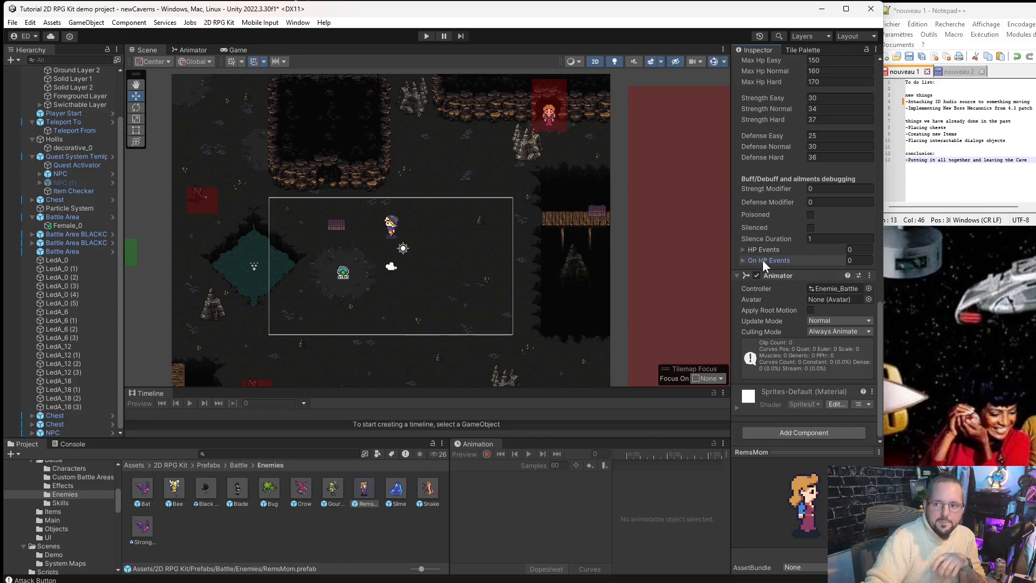
scroll(807, 276, up, 3)
scroll(808, 276, up, 4)
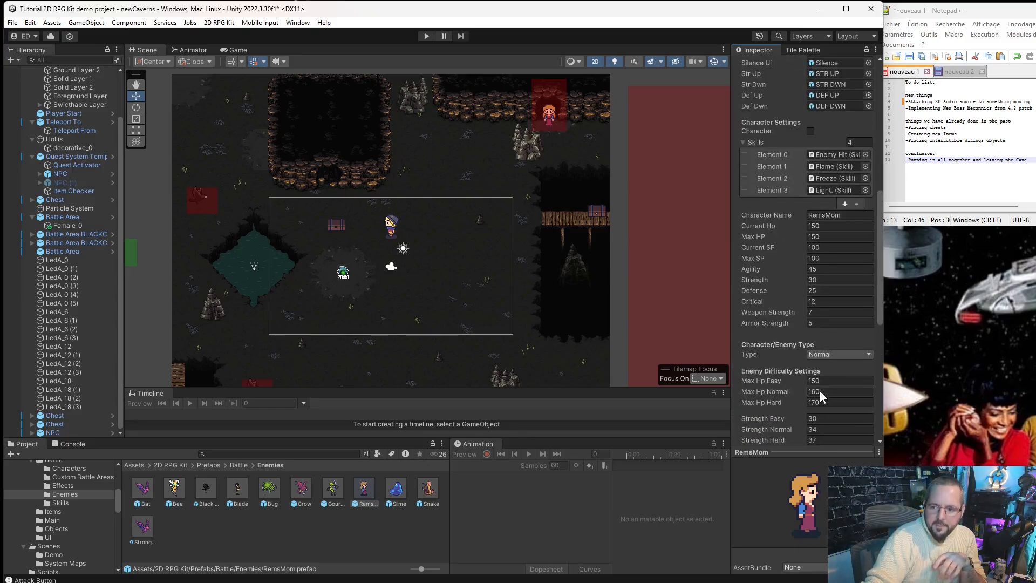
scroll(819, 346, down, 4)
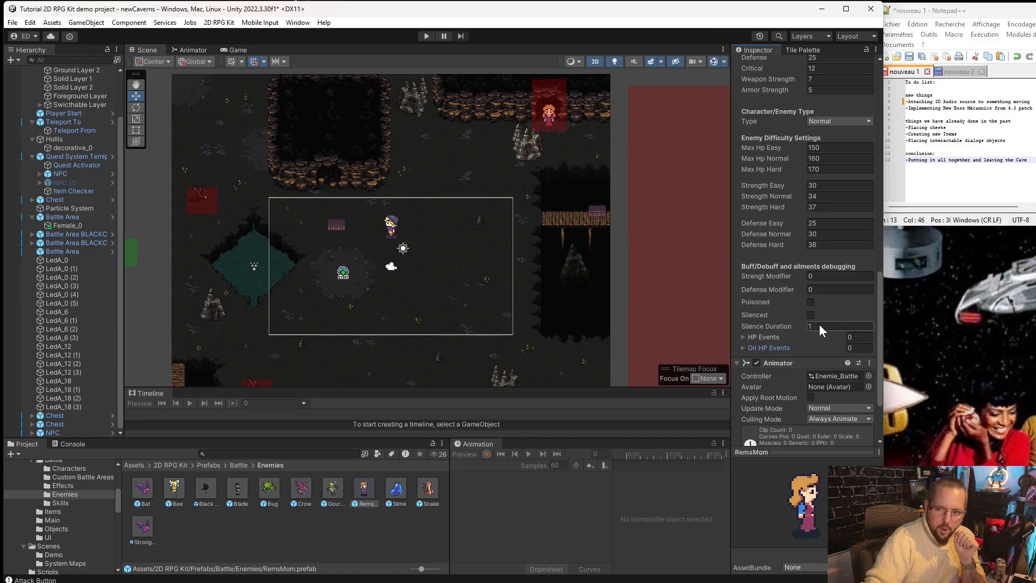
- Inspect the settings of the Silence skill prefab in the battle skills folder
click(571, 134)
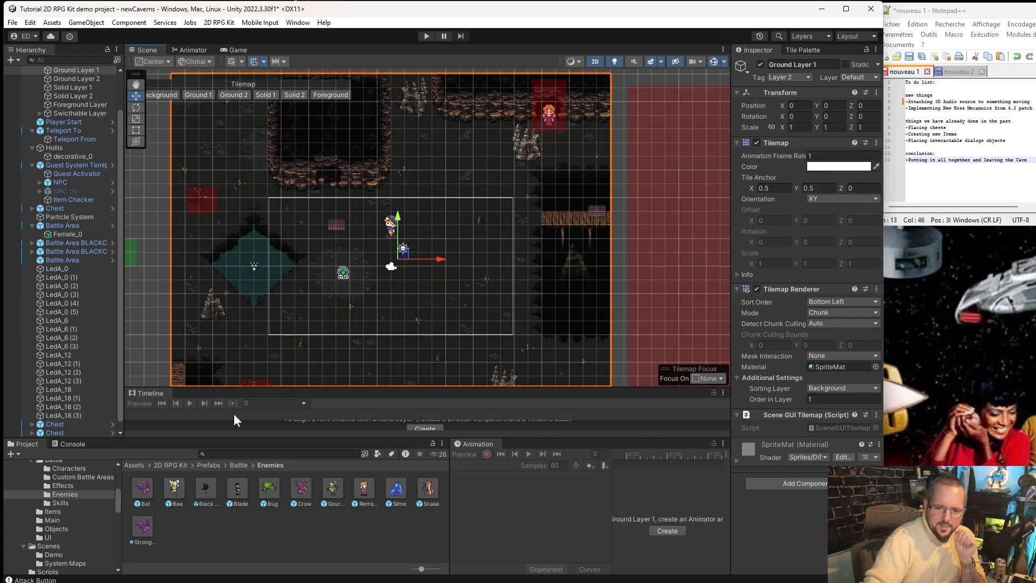
click(61, 502)
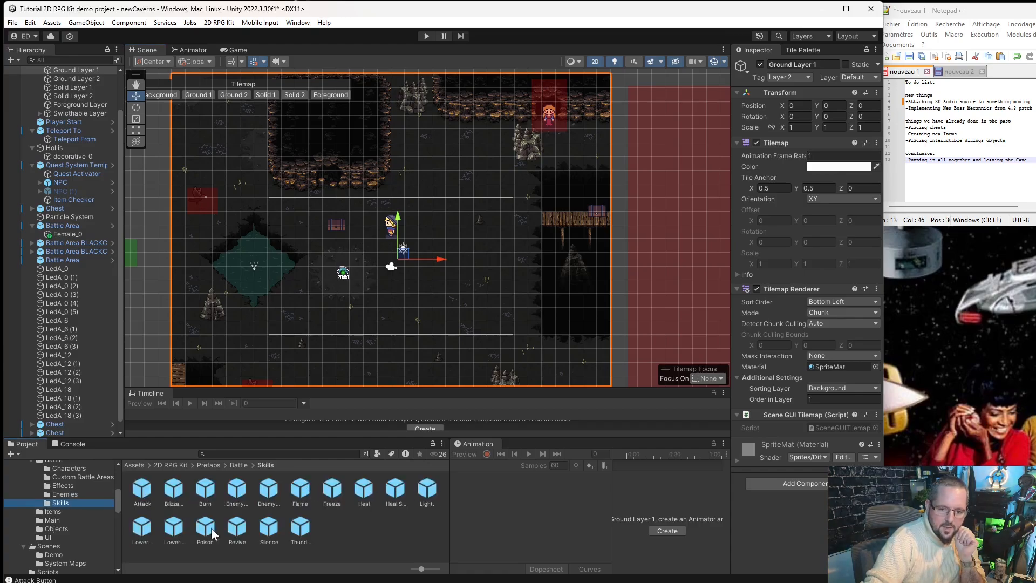
click(268, 527)
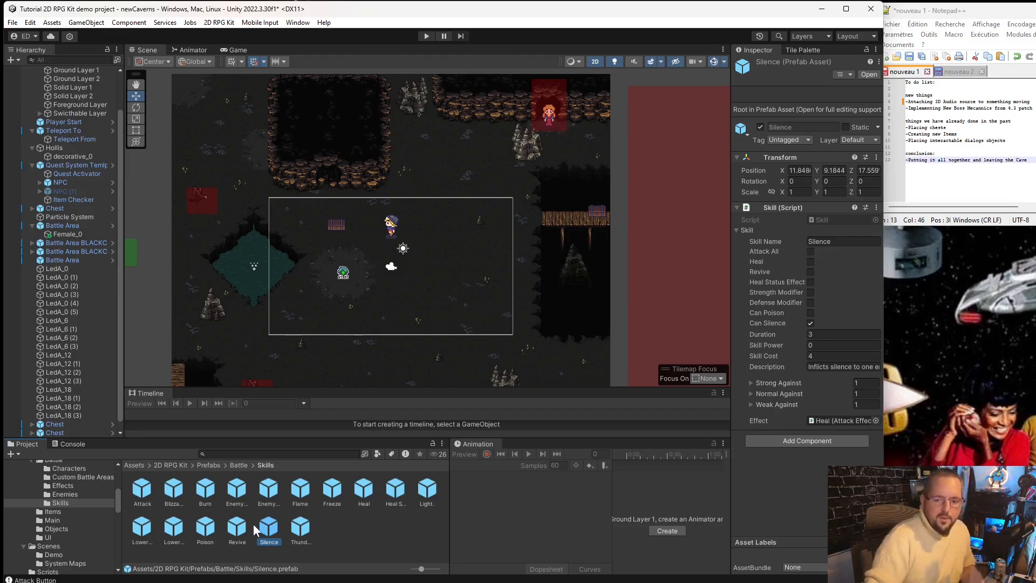
click(351, 523)
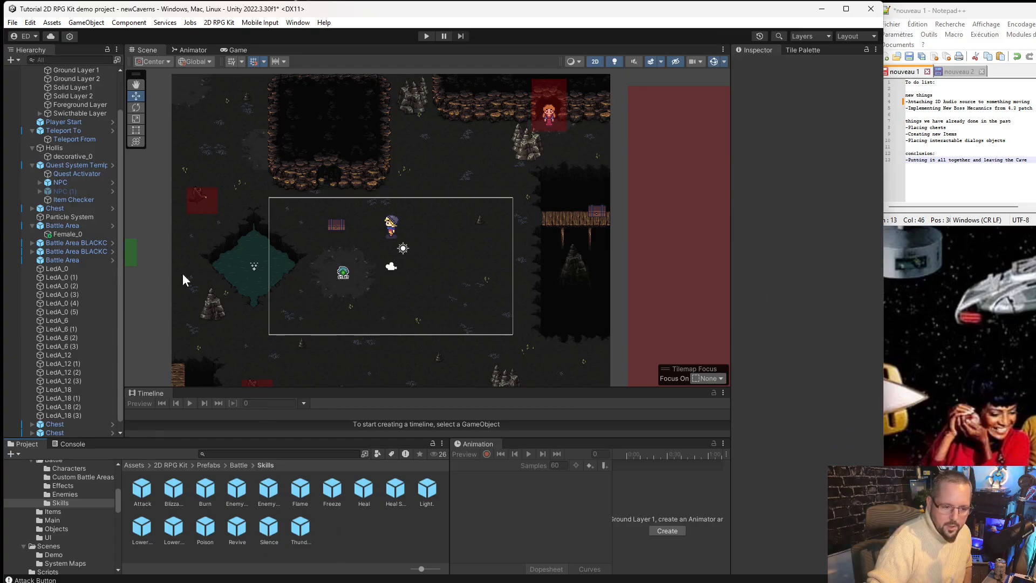
- Replace the Freeze skill of Party Member 1 in the Game Manager prefab with the Silence skill
scroll(57, 107, up, 2)
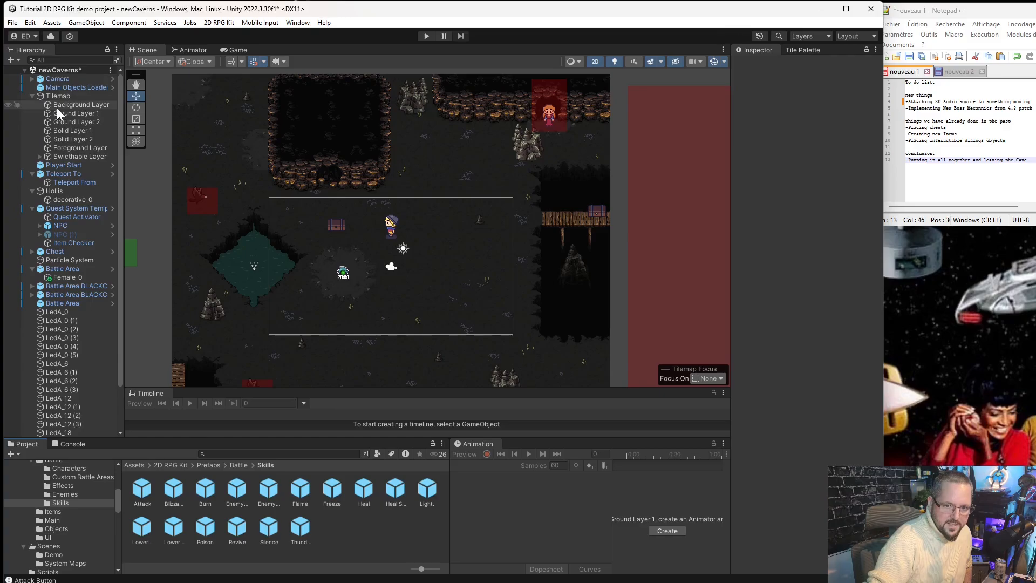
click(80, 88)
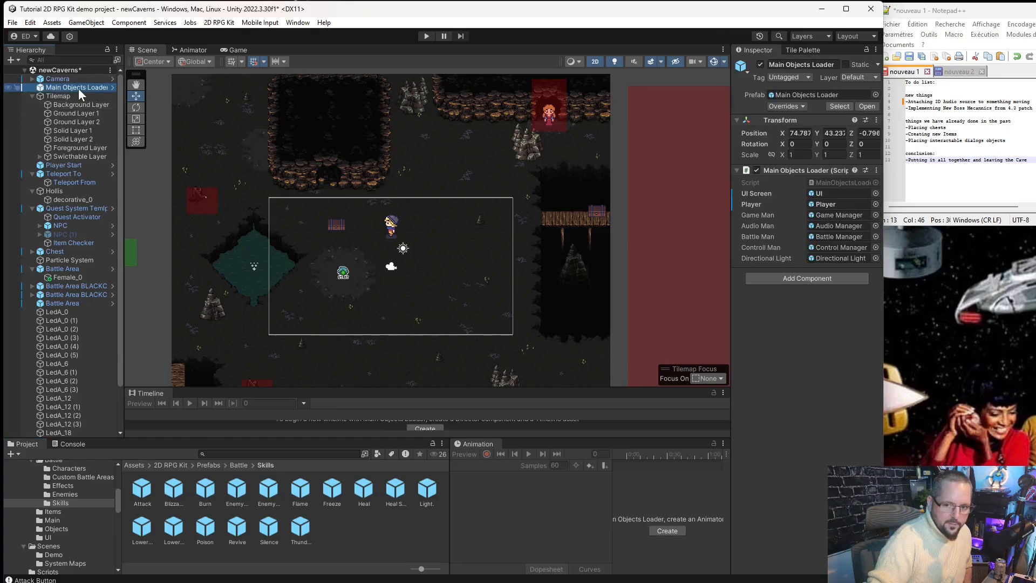
double_click(846, 213)
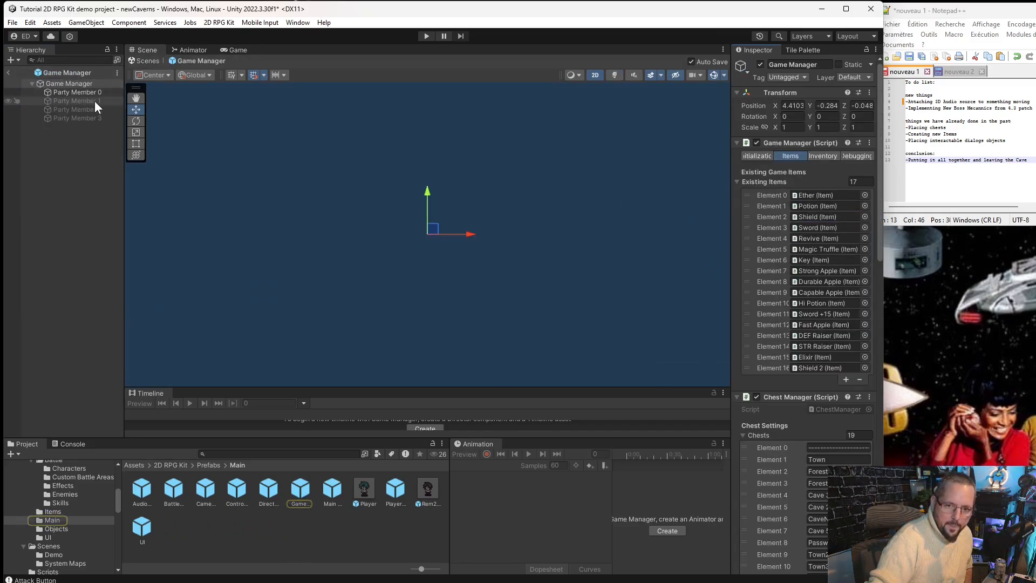
click(95, 101)
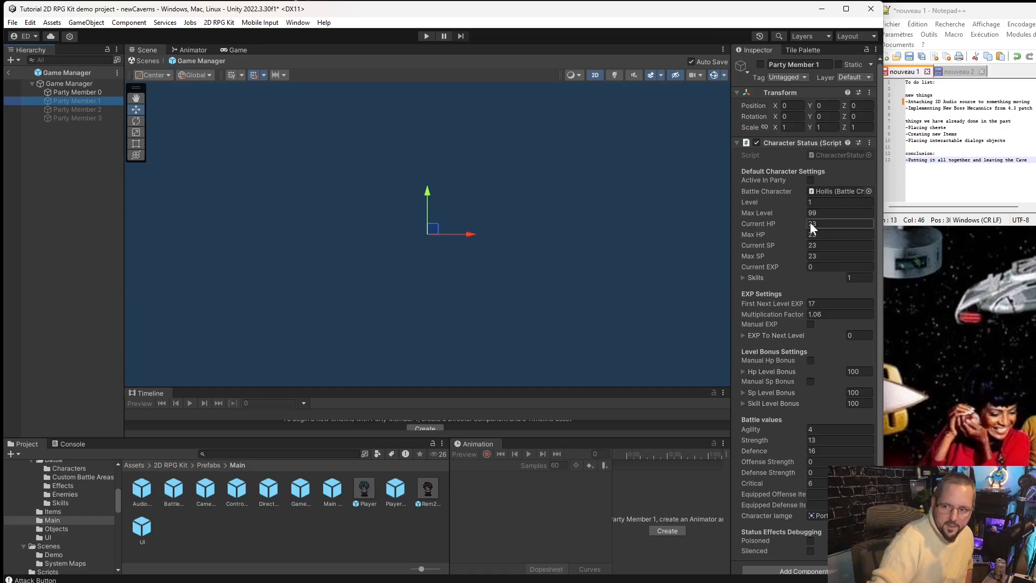
click(743, 277)
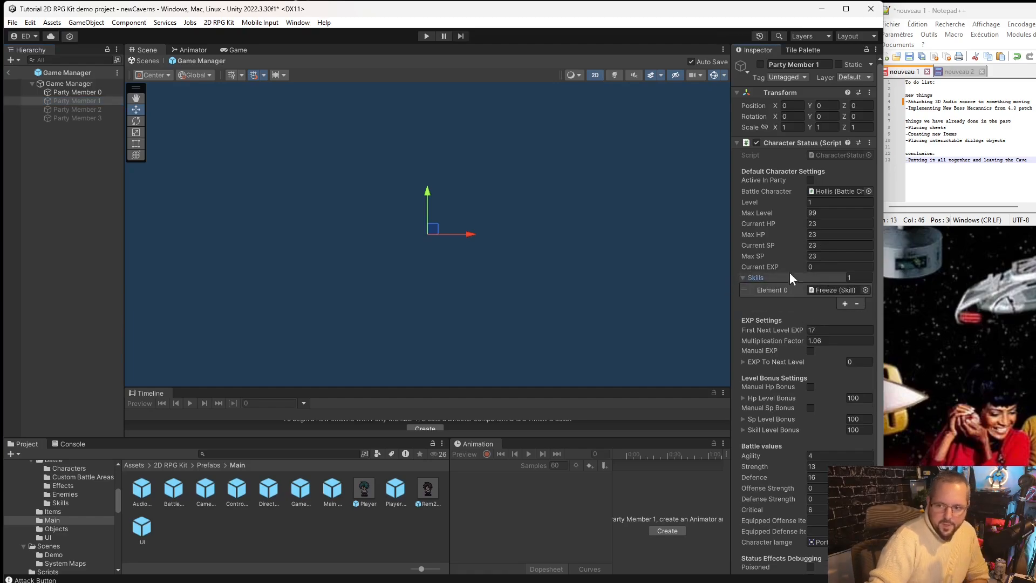
click(61, 503)
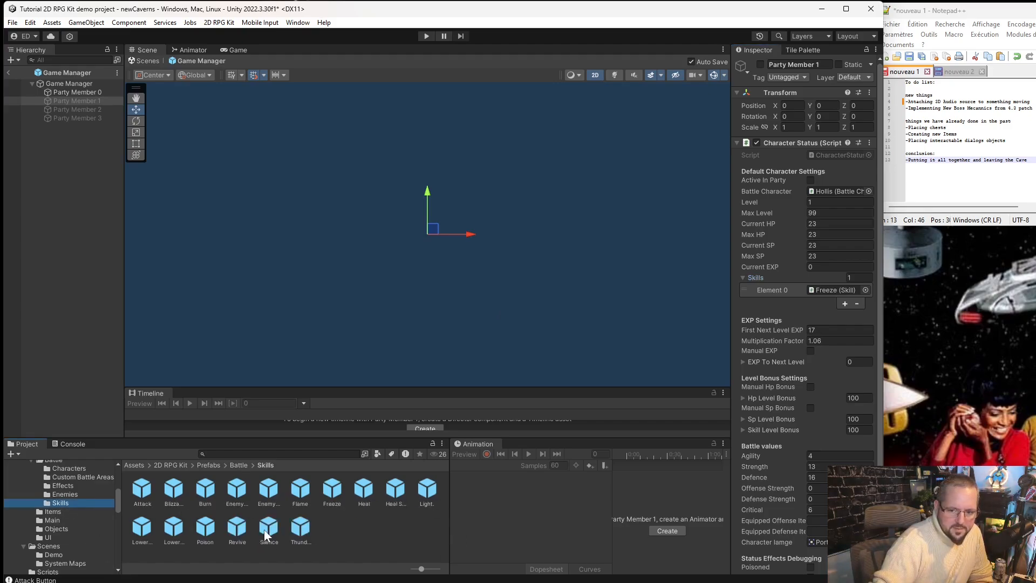
drag(264, 531, 831, 290)
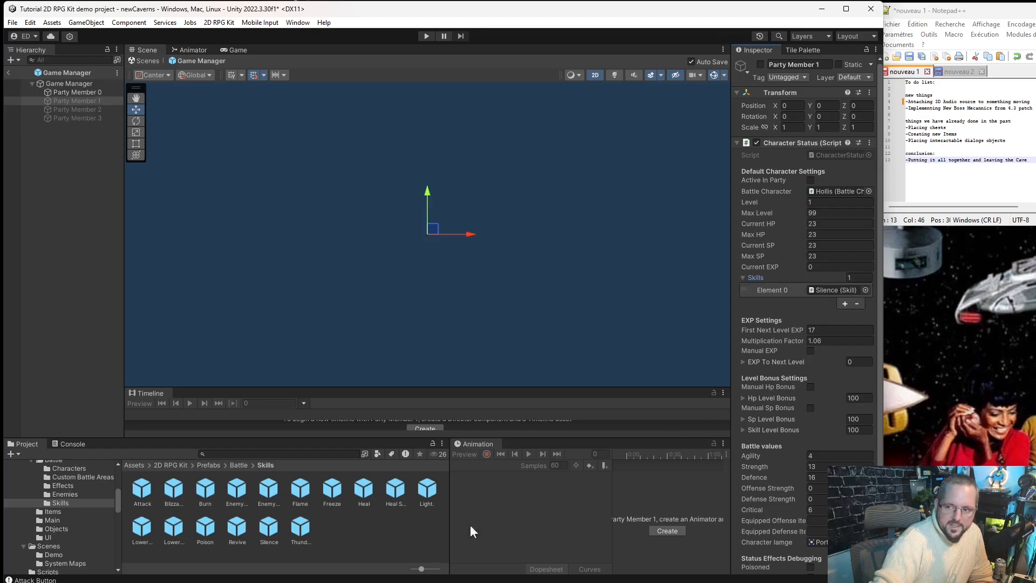
click(392, 526)
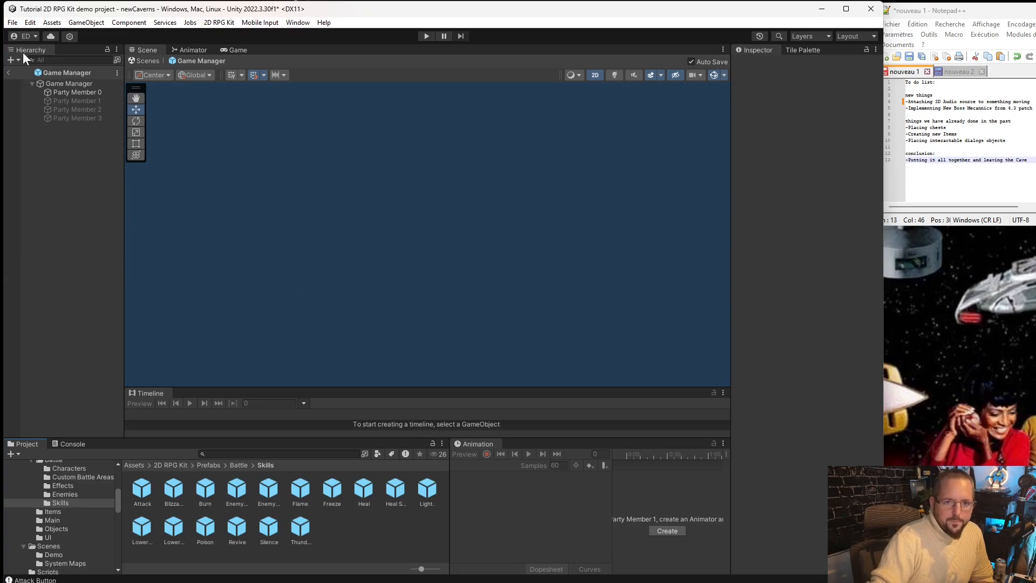
- Return from the Game Manager prefab to the newCaverns scene and save it
click(8, 72)
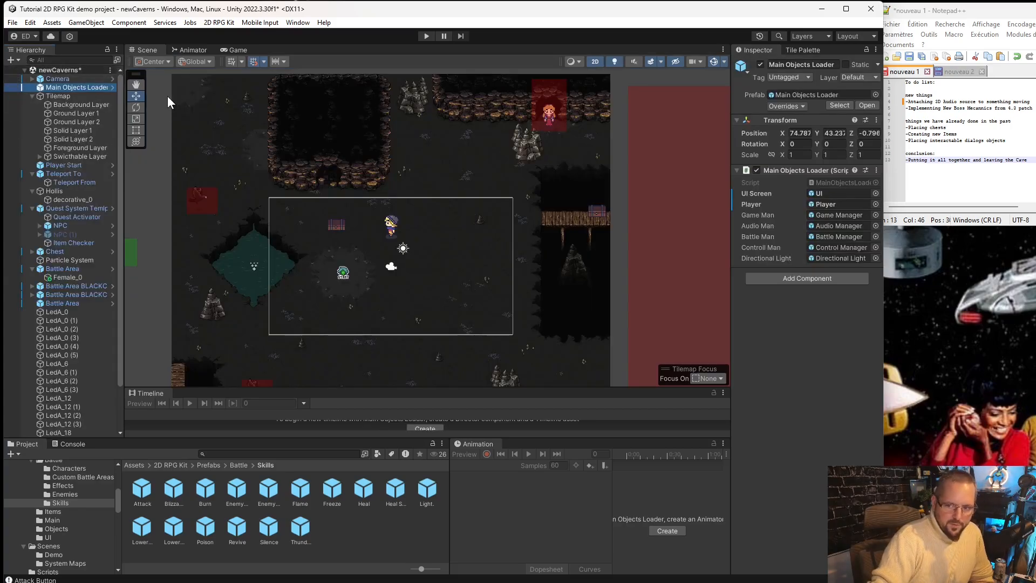
click(11, 22)
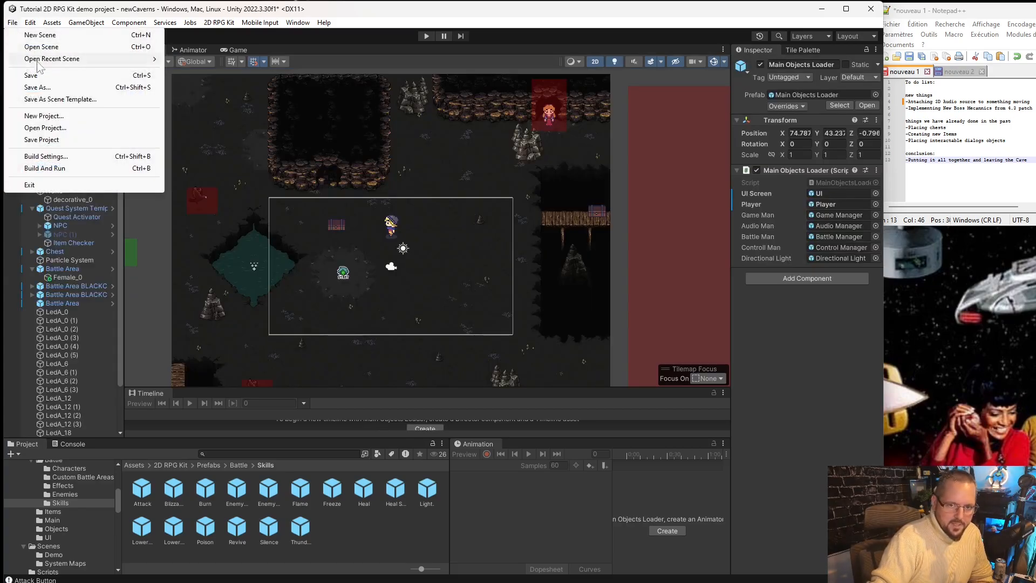
click(36, 77)
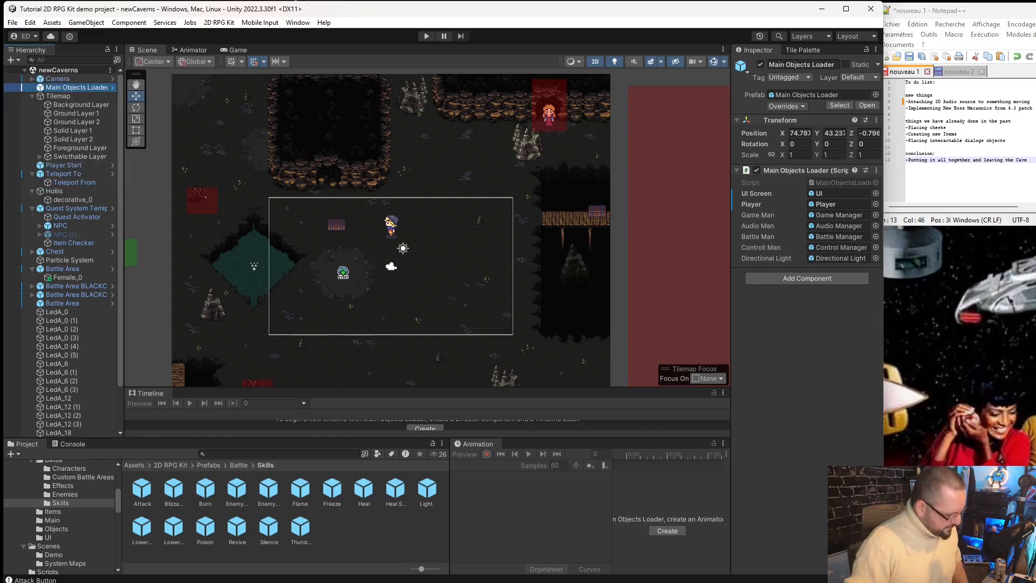
- Play-test the scene by taking the chest's Magic Truffle, recruiting Hollis and walking into the Black Crow battle
click(427, 36)
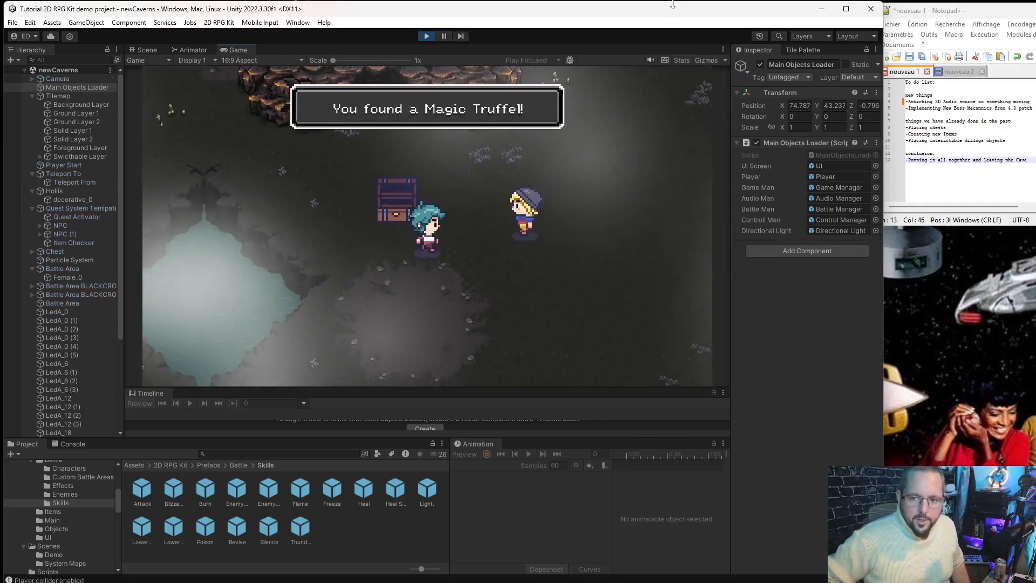
key(space)
key(space)
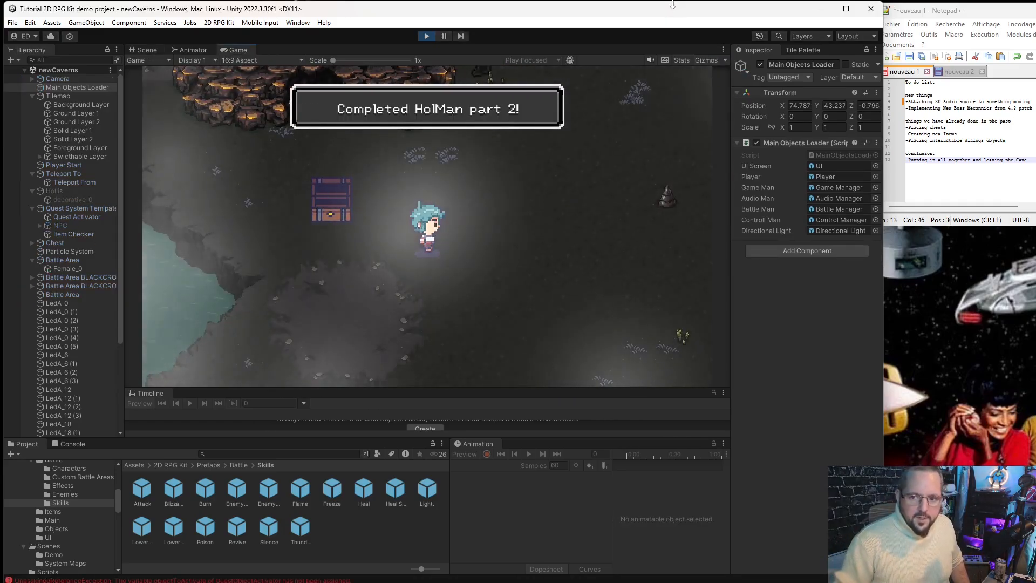
key(Up)
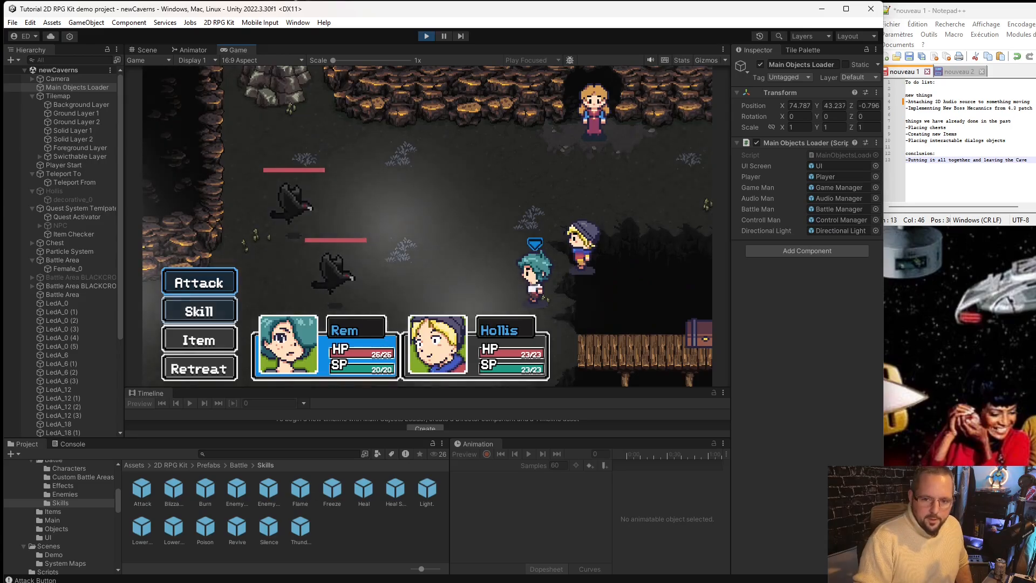
- Have Rem use the Flame skill on the Black Crows and inspect the Flame skill prefab's settings
key(Down)
key(Up)
key(Down)
key(Return)
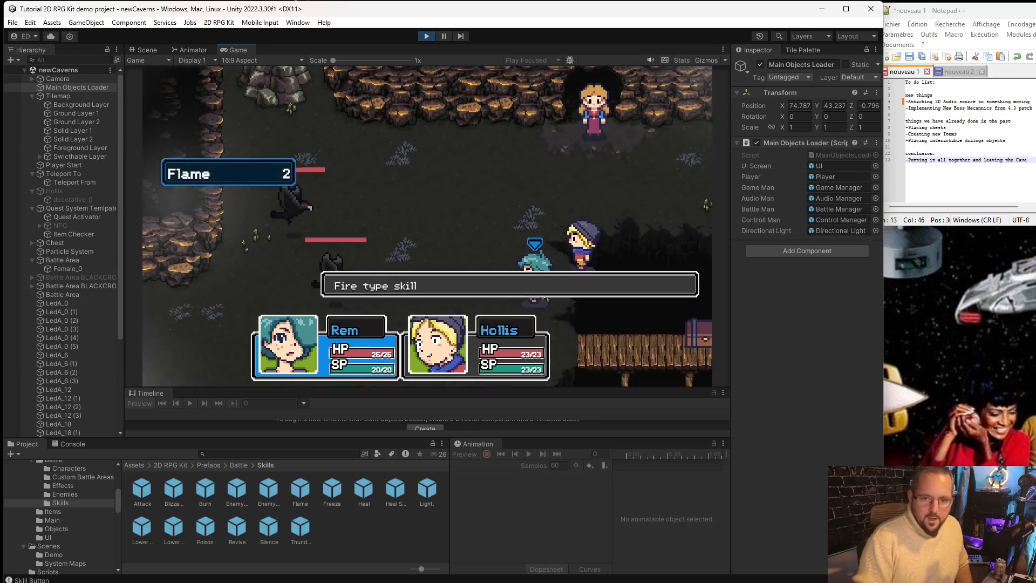
key(Return)
key(Return)
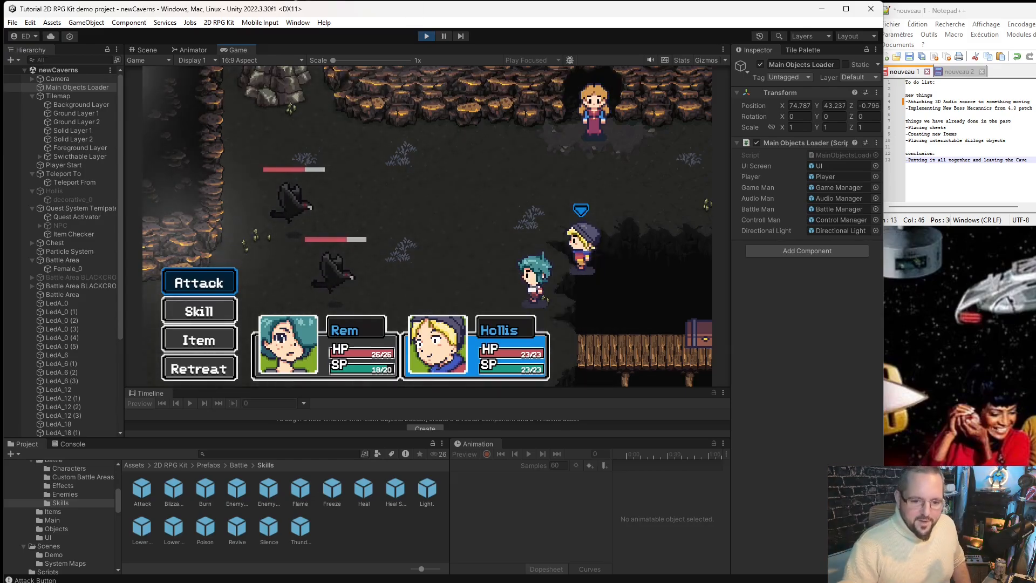
click(295, 494)
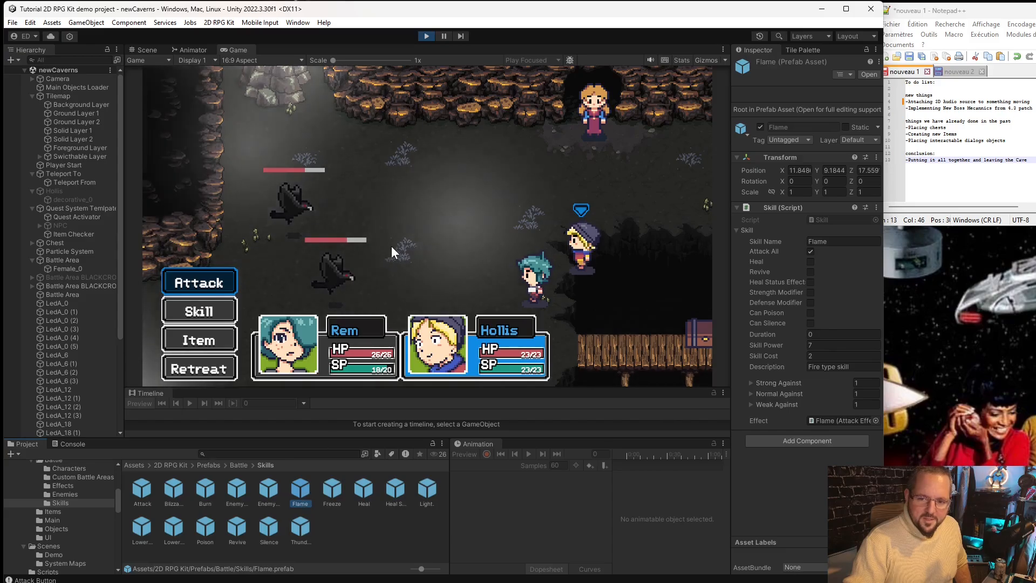
- Have Hollis use the Silence skill on the first Black Crow in the target list
key(Down)
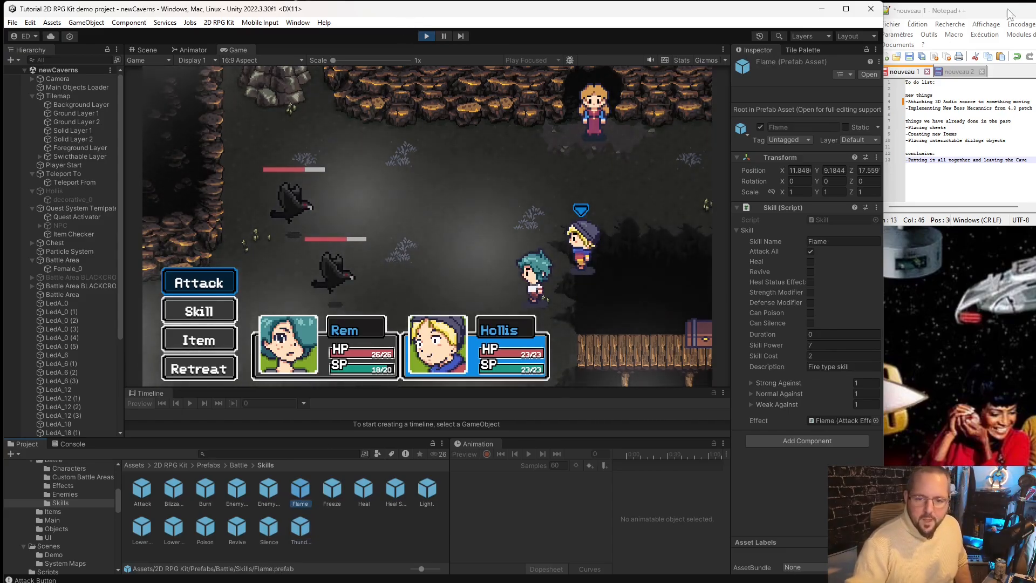
click(219, 311)
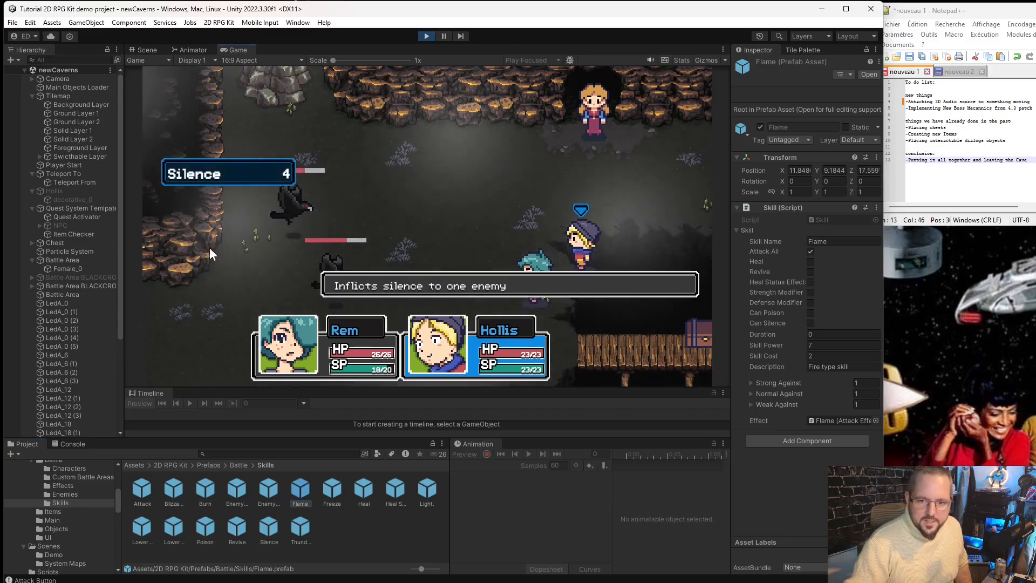
key(Return)
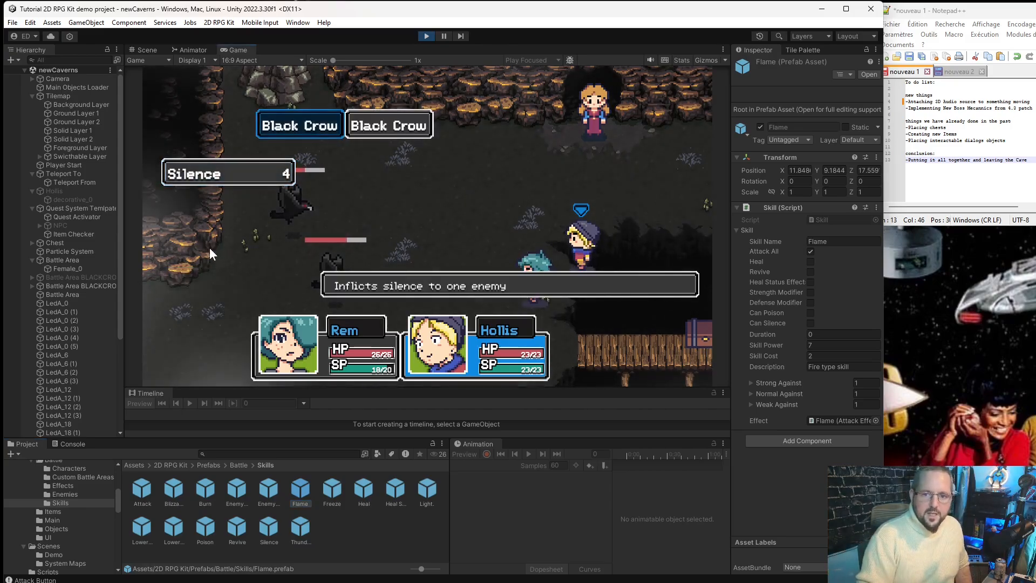
key(Return)
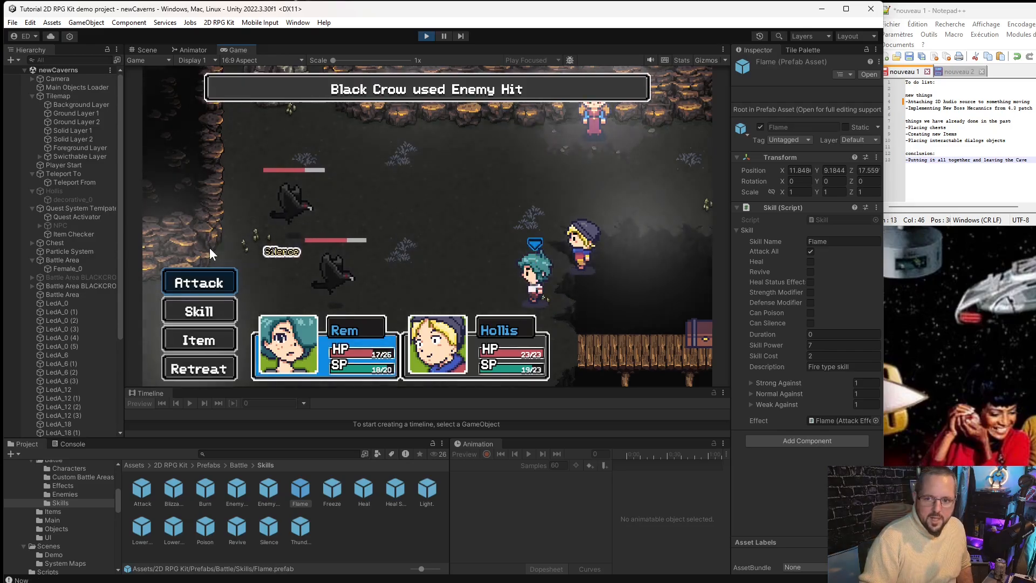
- Have Rem and Hollis use normal attacks on the silenced Black Crow for two rounds
key(Return)
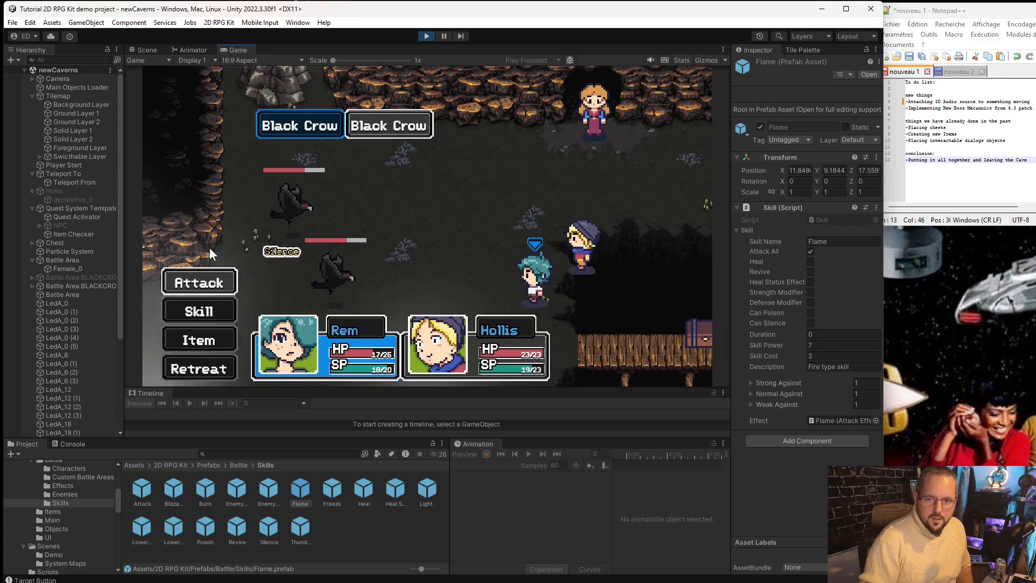
key(Return)
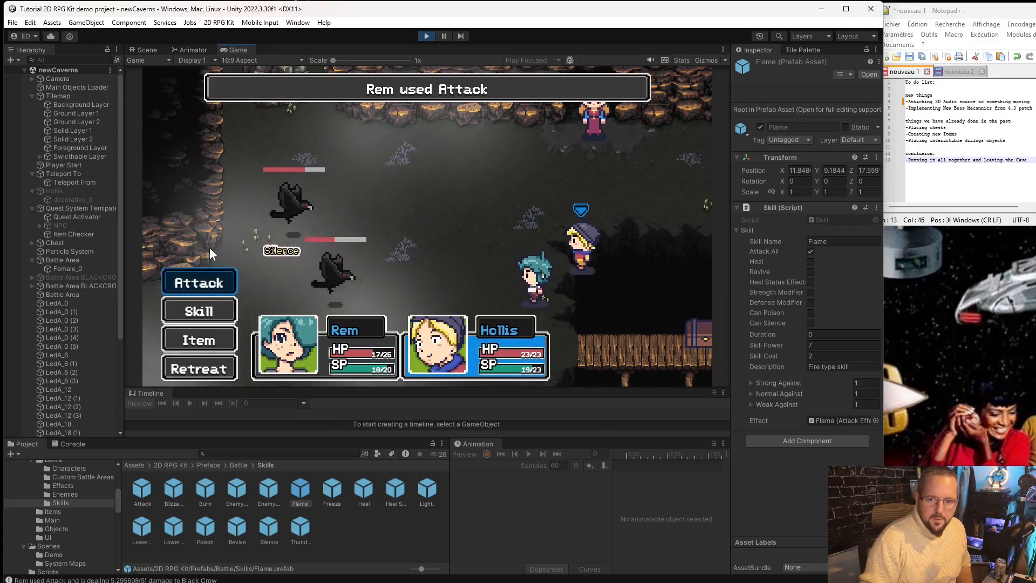
key(Return)
key(Return)
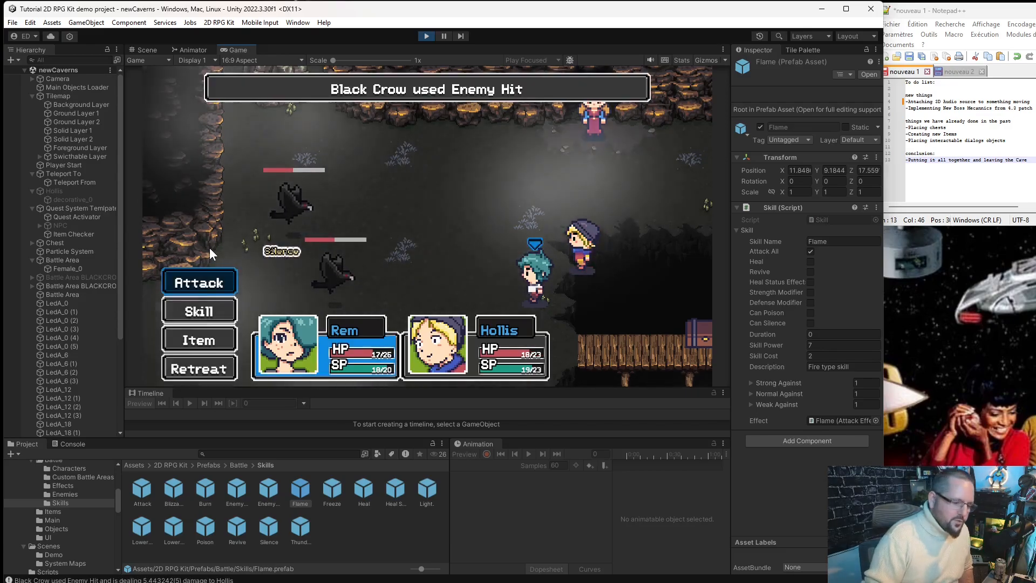
key(Return)
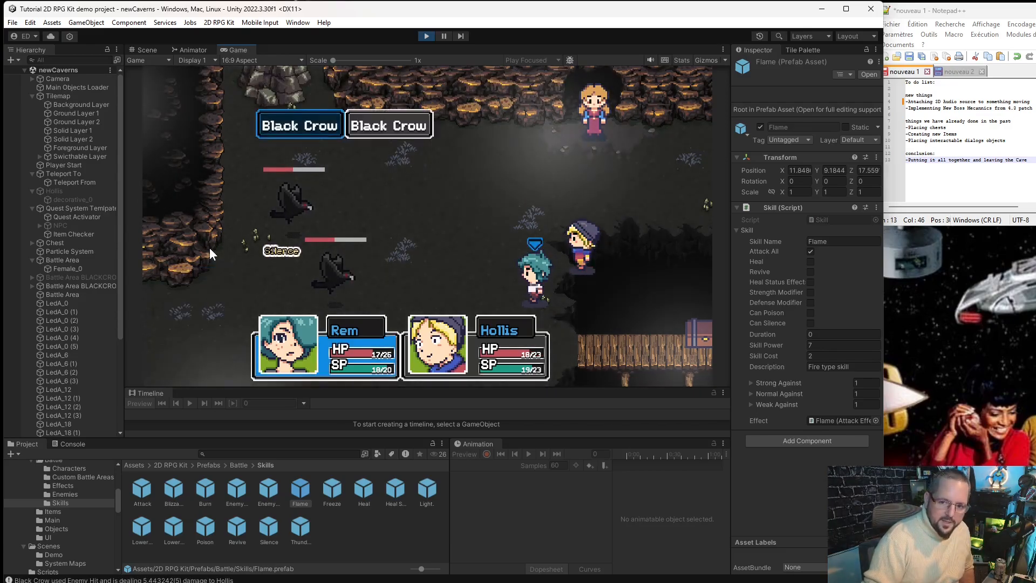
key(Return)
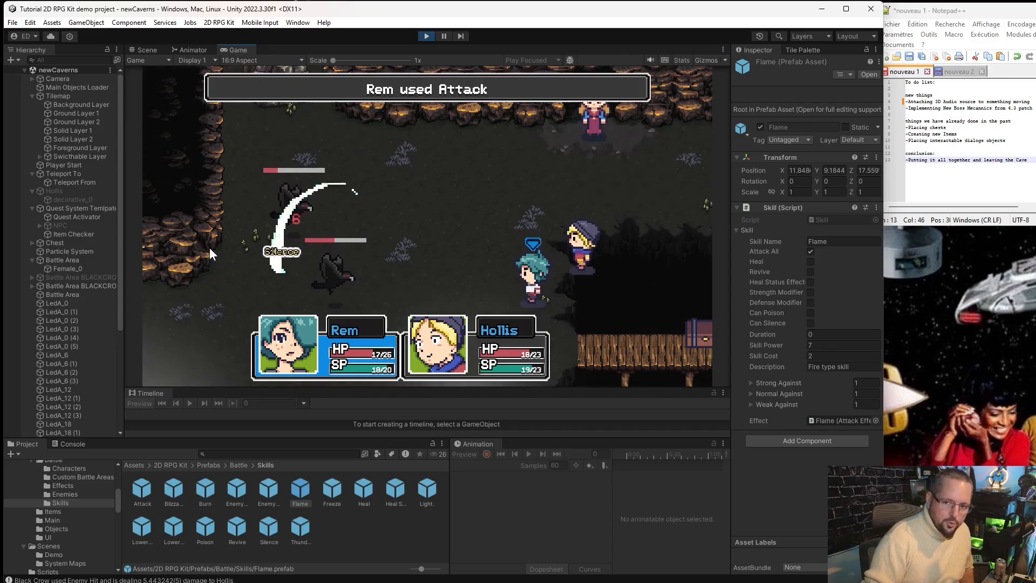
key(Return)
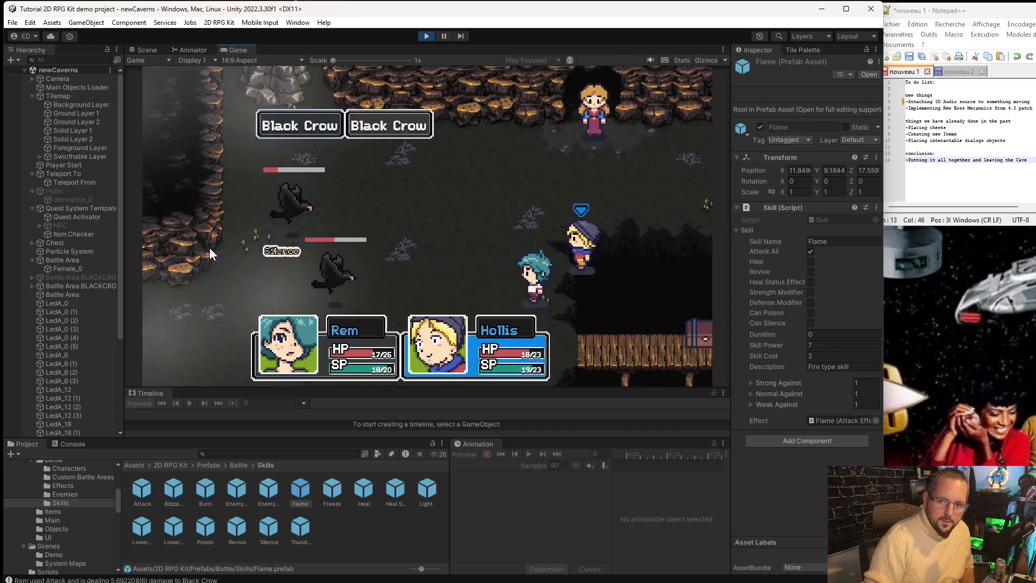
key(Return)
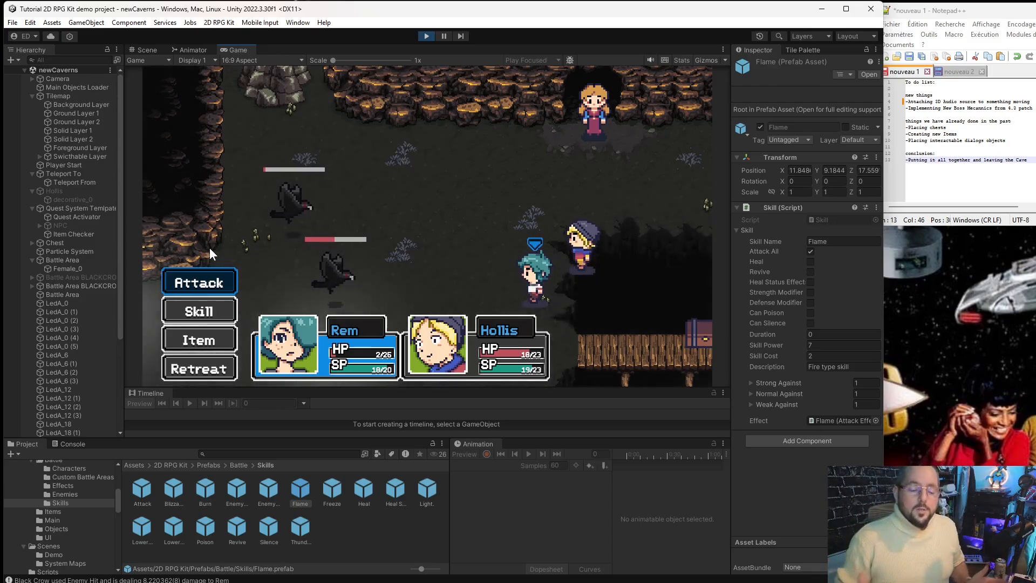
- Finish the Black Crow battle with normal attacks from Rem and Hollis and close the rewards screen
key(Return)
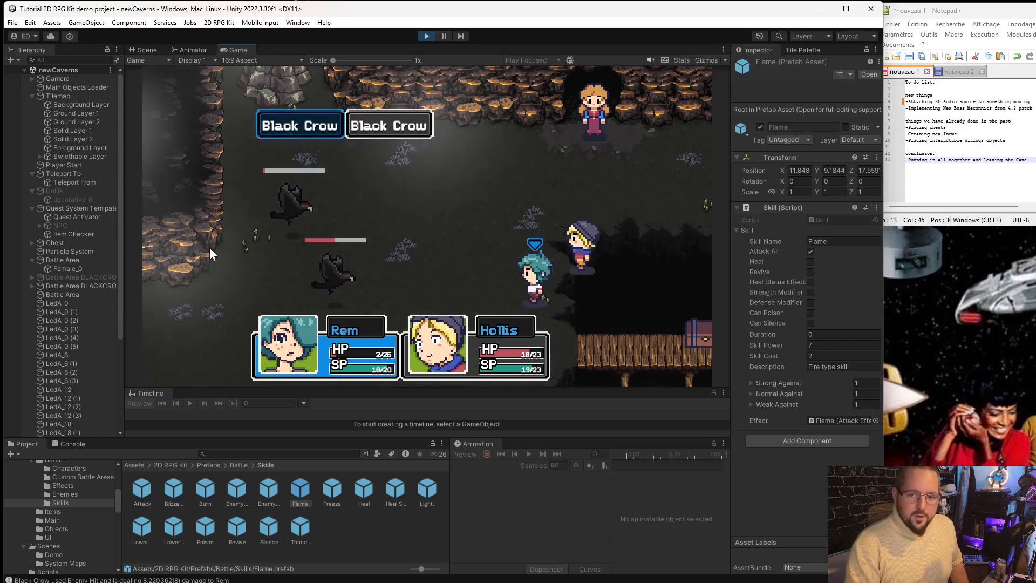
key(Return)
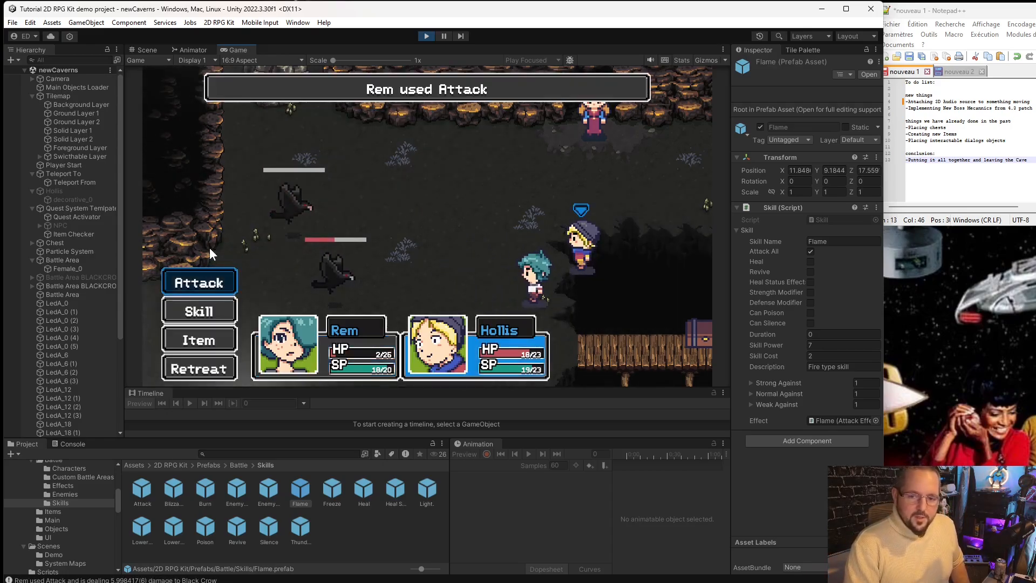
key(Return)
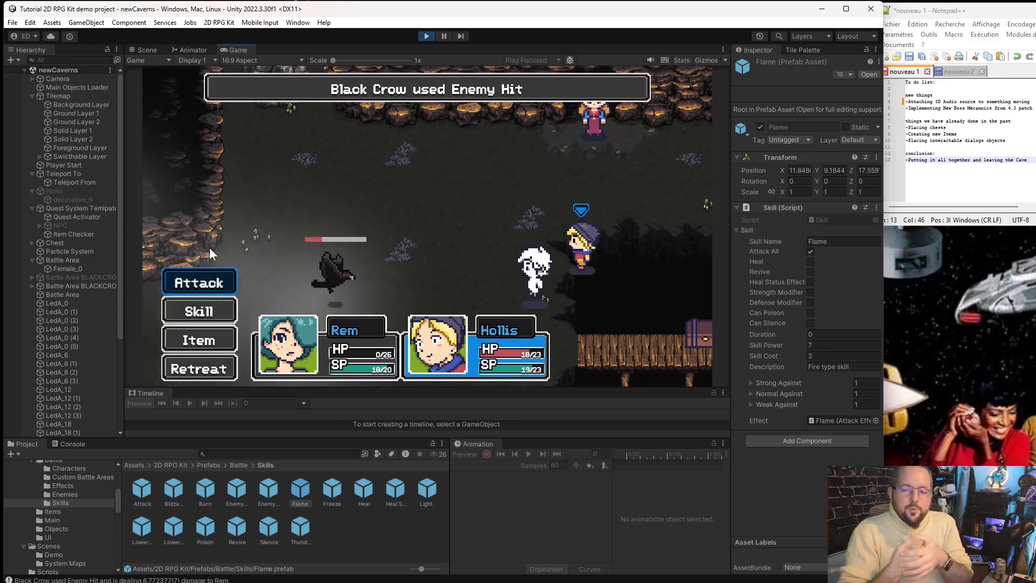
key(Return)
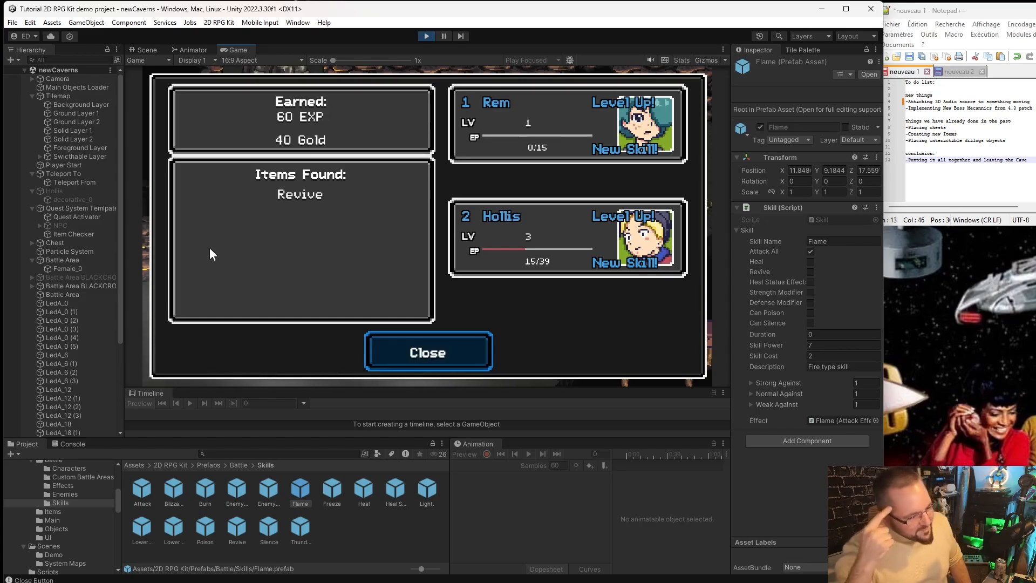
key(Return)
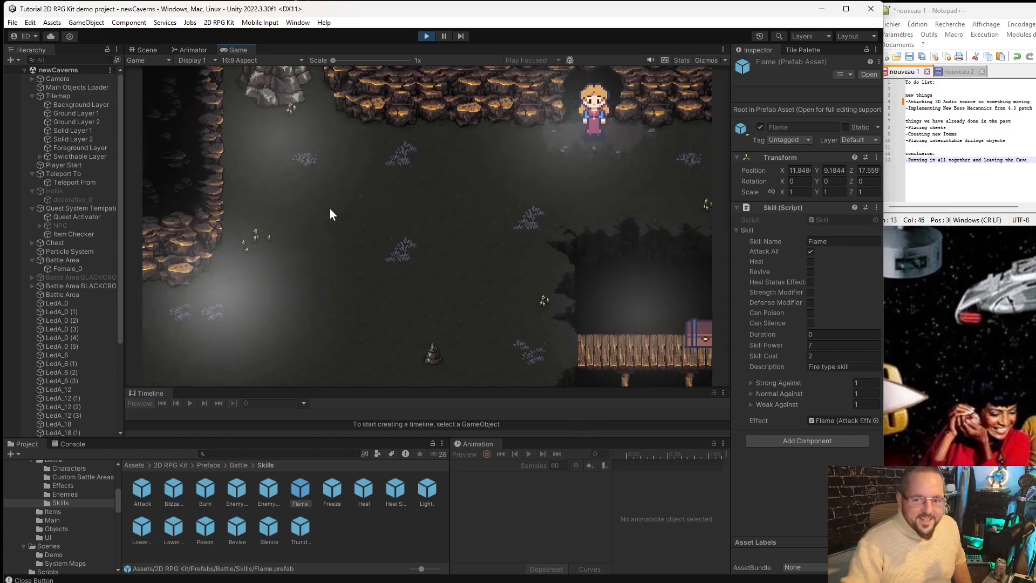
- Use a Revive item from the inventory on Rem and close the game menu
key(Escape)
key(Return)
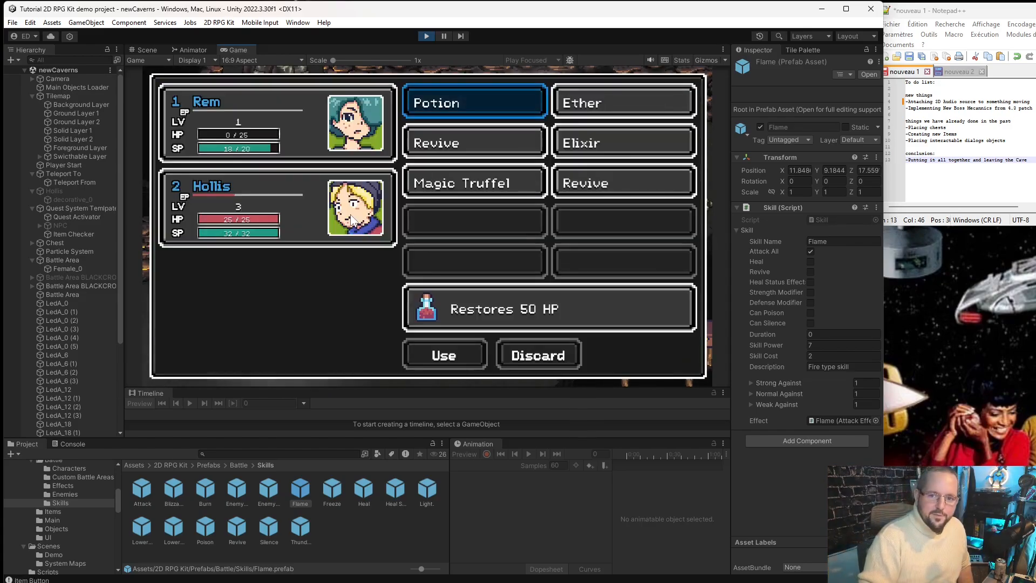
key(Right)
key(Down)
key(Down)
key(Return)
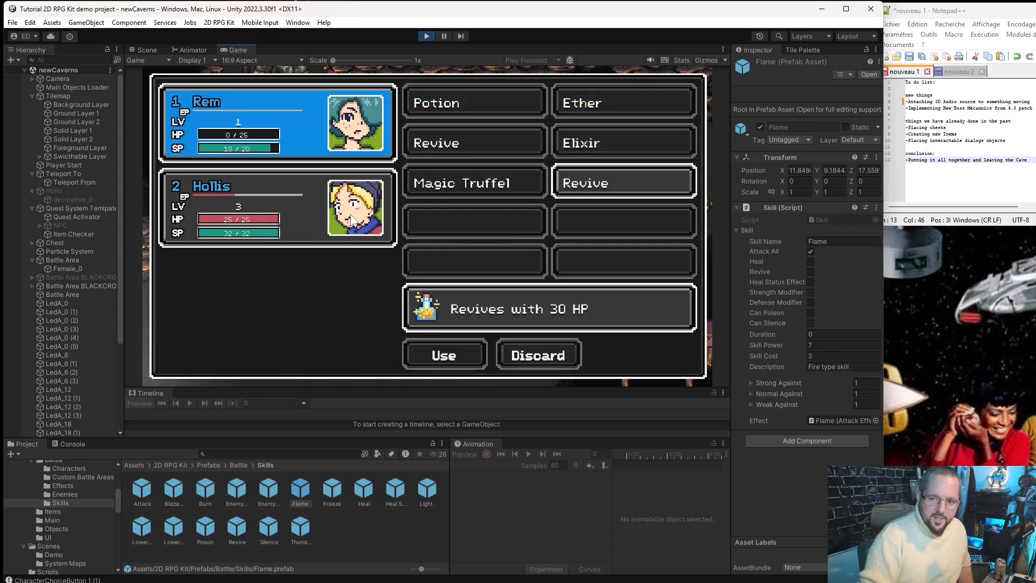
key(Return)
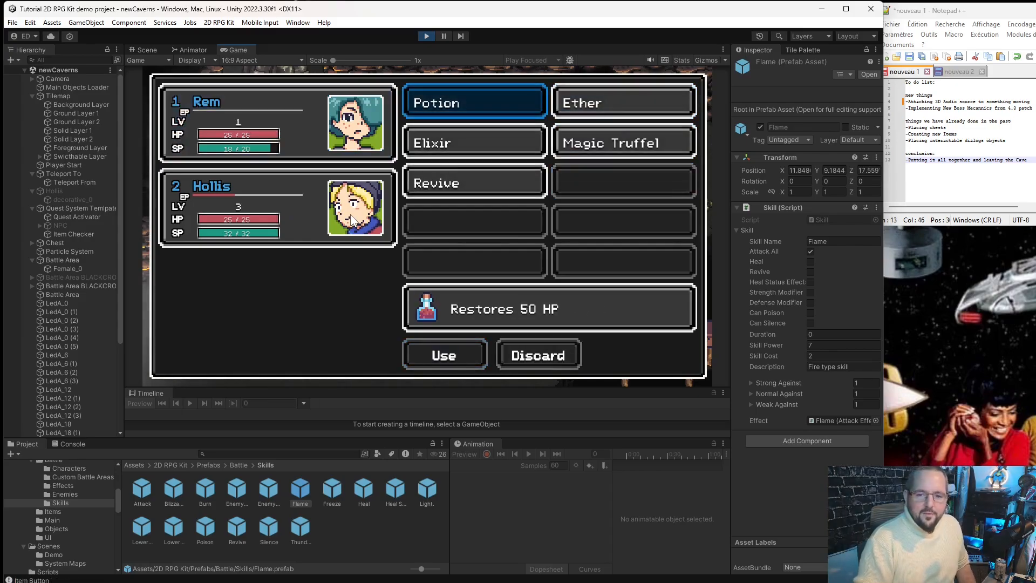
key(Escape)
key(Escape)
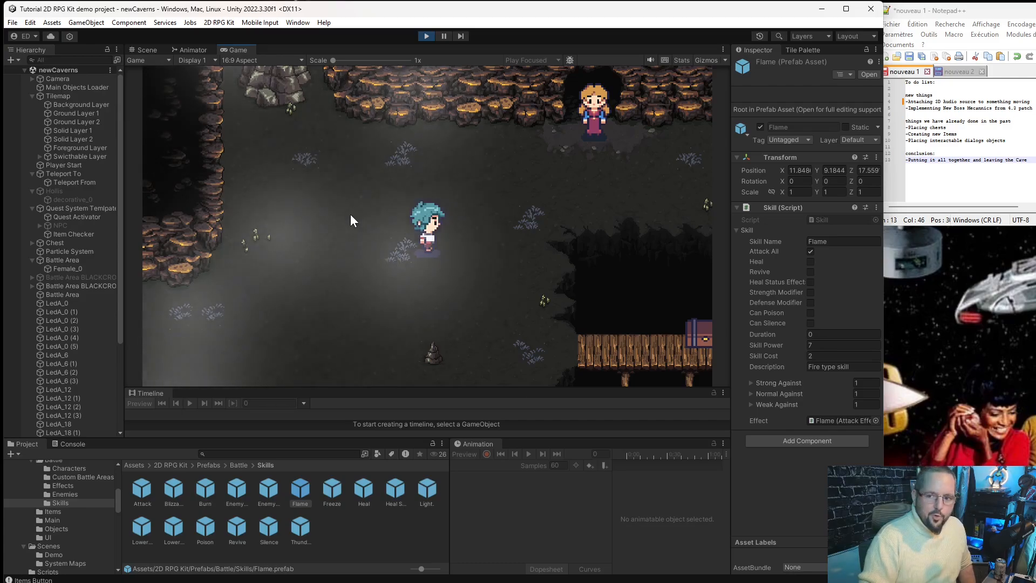
- Walk Rem up to RemsMom at the cave opening to start the boss battle
key(Right)
key(Up)
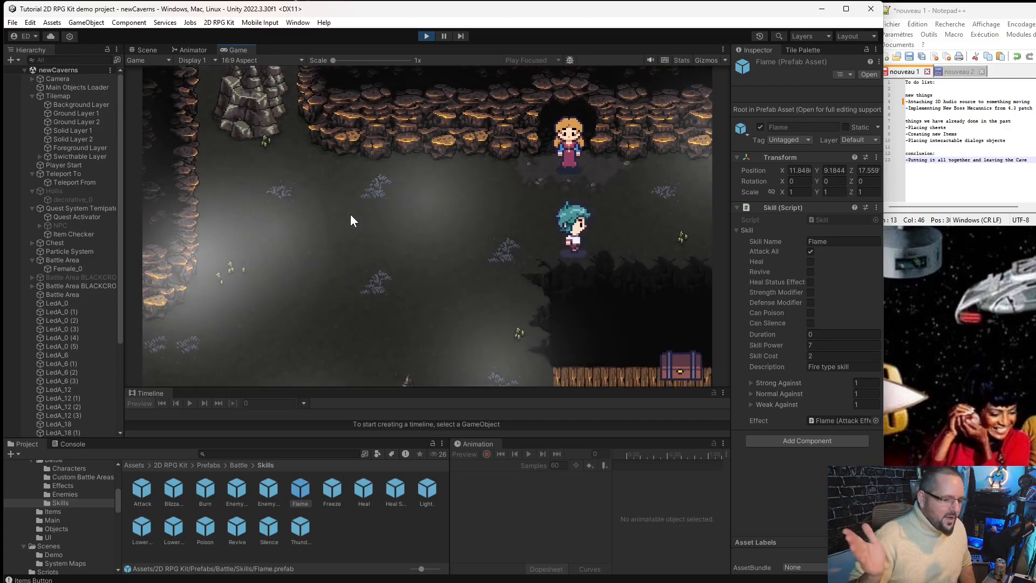
key(Up)
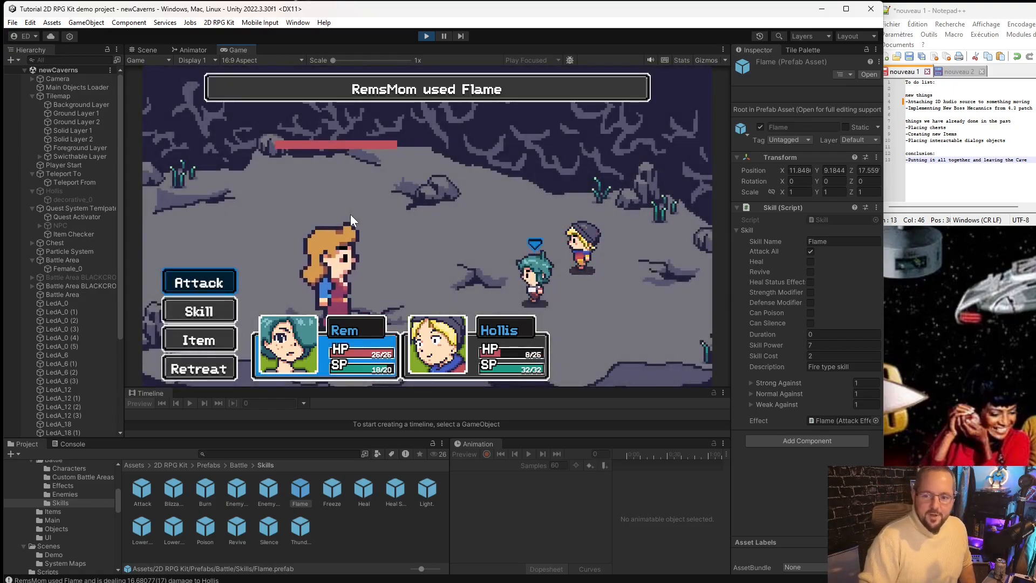
- Have Rem use a Potion on Hollis
key(Down)
key(Down)
key(Return)
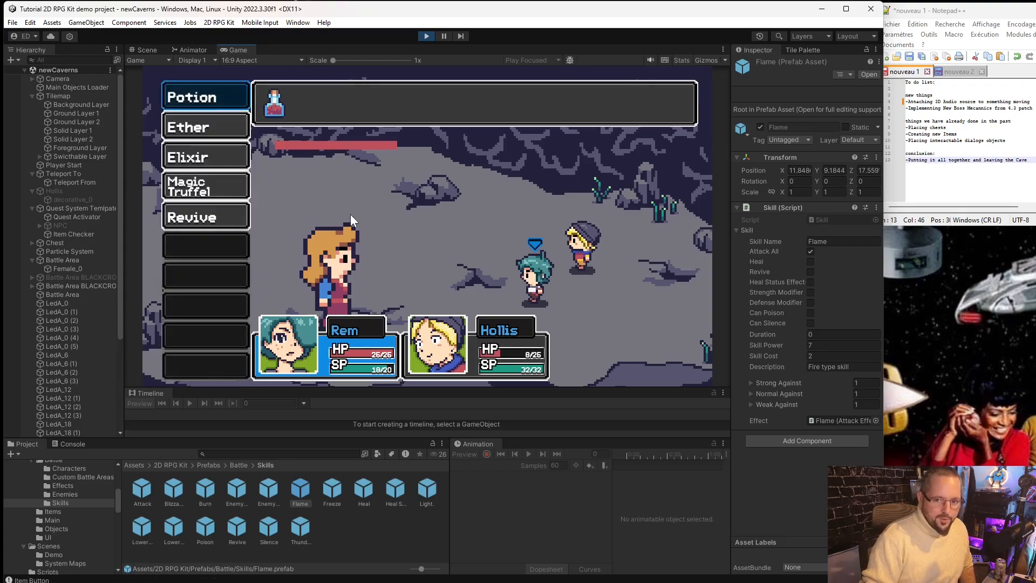
key(Return)
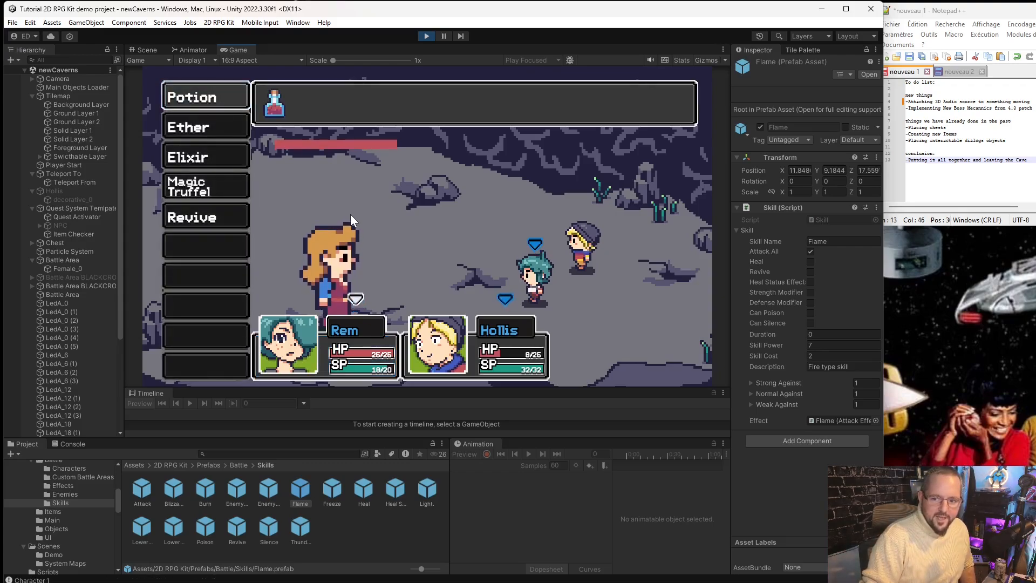
key(Return)
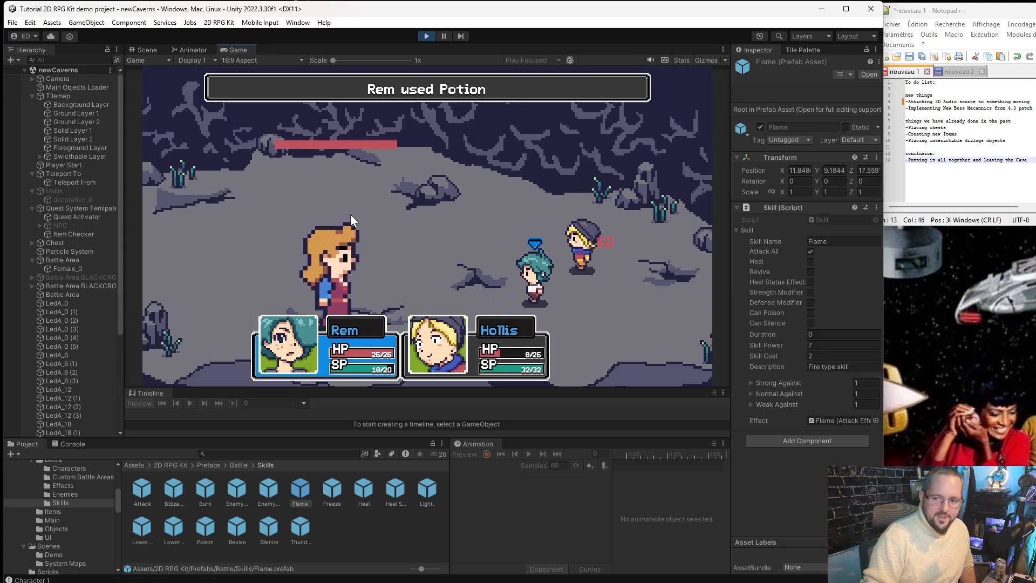
- Have Hollis use the Silence skill on RemsMom
key(Down)
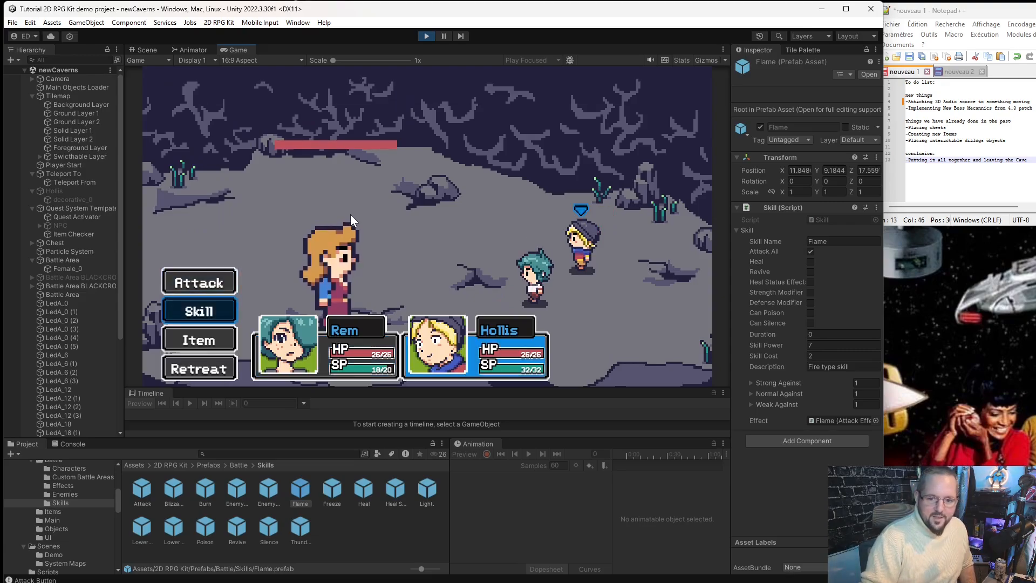
key(Return)
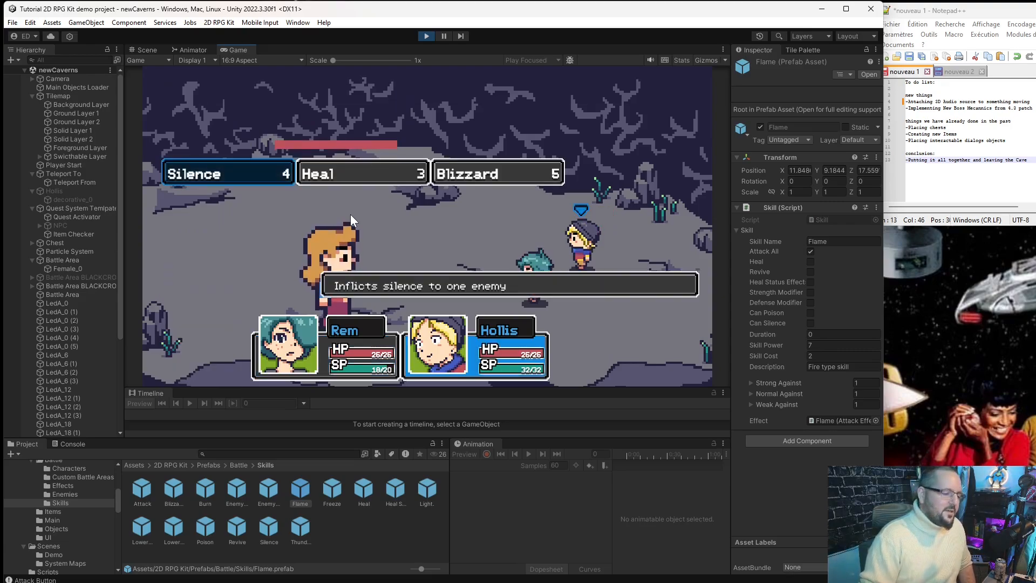
key(Return)
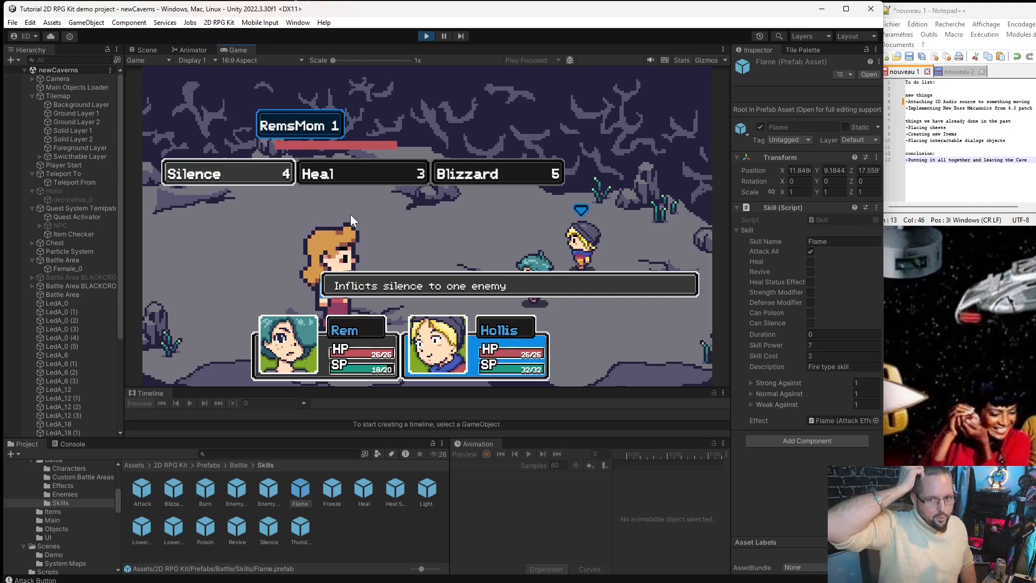
key(Return)
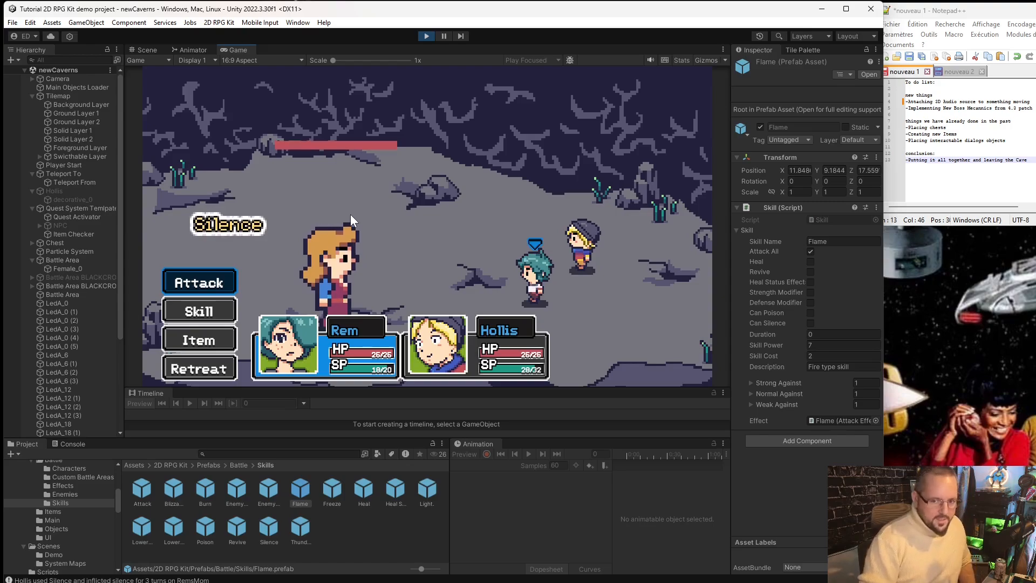
- Have Rem attack RemsMom and Hollis use the Blizzard skill
key(Return)
key(Return)
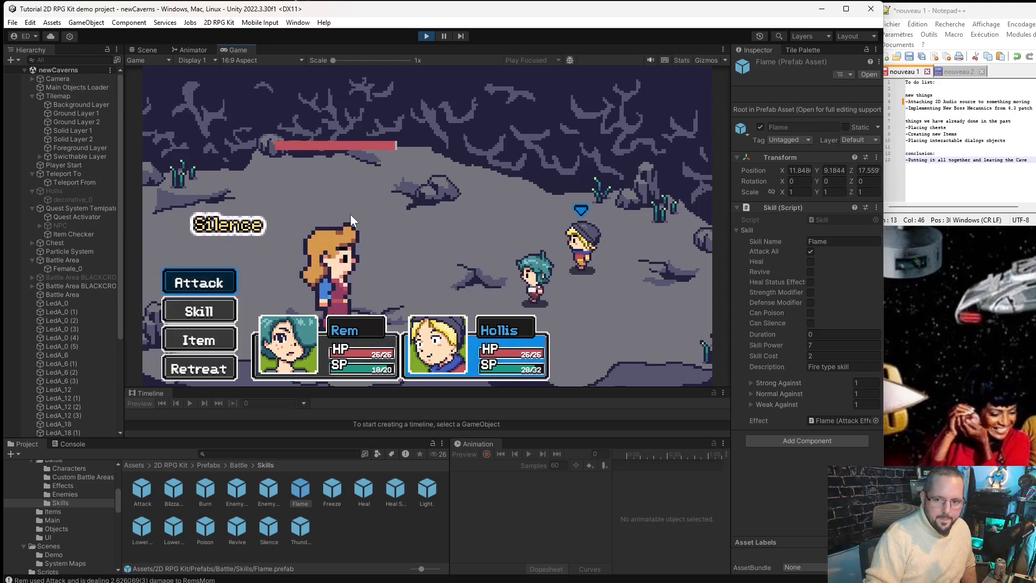
key(Down)
key(Return)
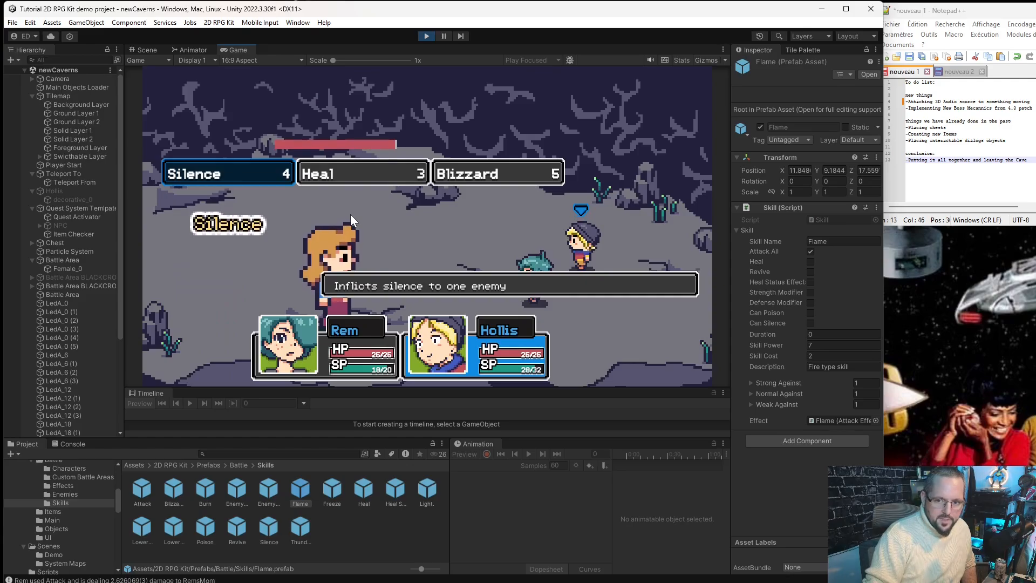
key(Right)
key(Right)
key(Return)
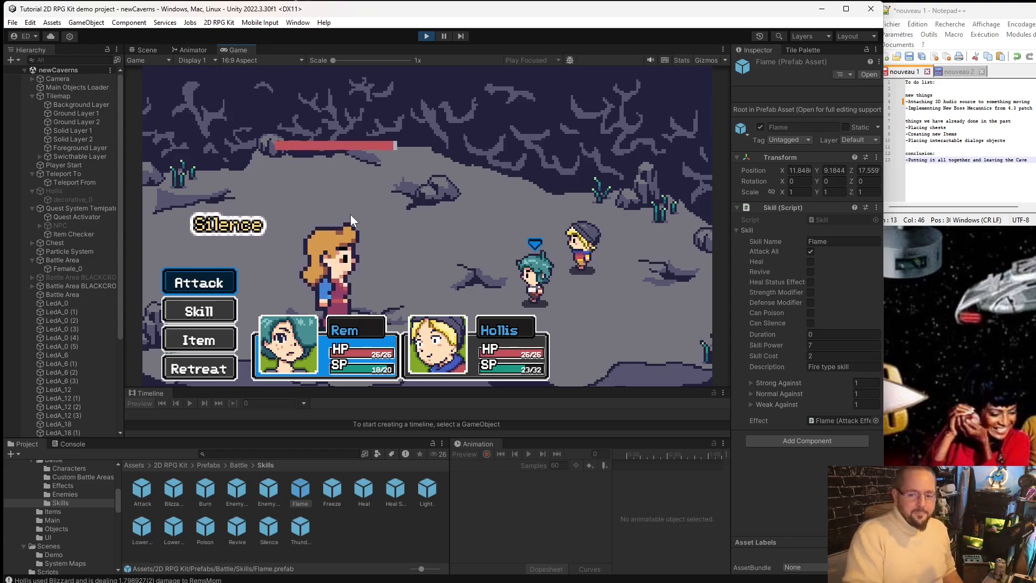
- Have Rem attack RemsMom again and try to retreat from the boss battle on Hollis's turn
key(Down)
key(Up)
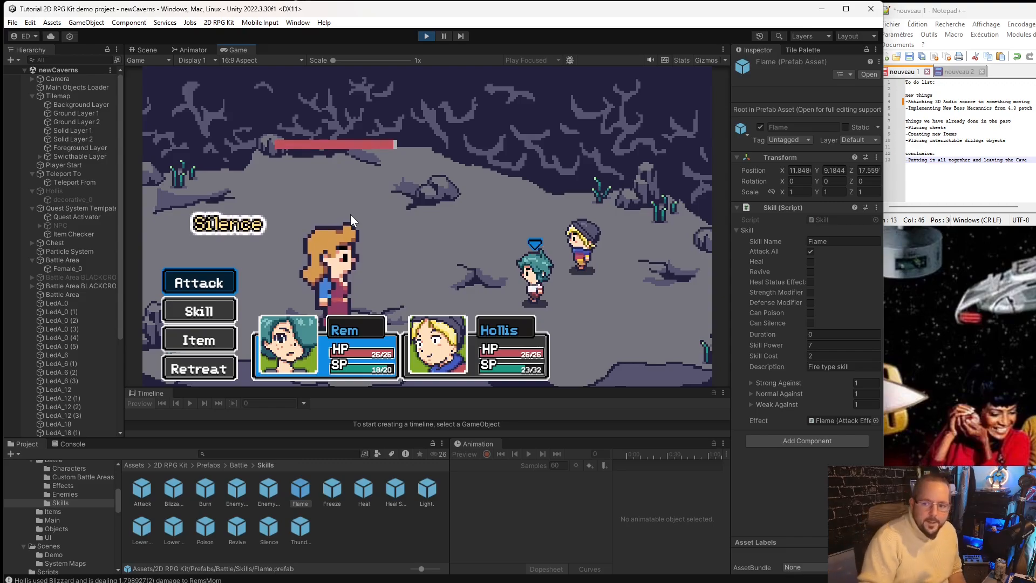
key(Return)
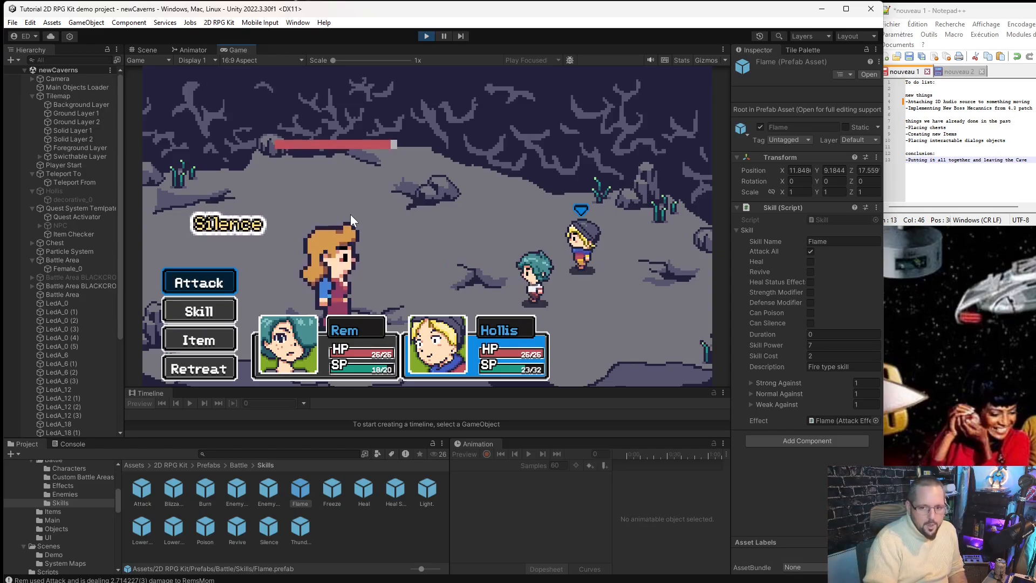
key(Down)
key(Down)
key(Down)
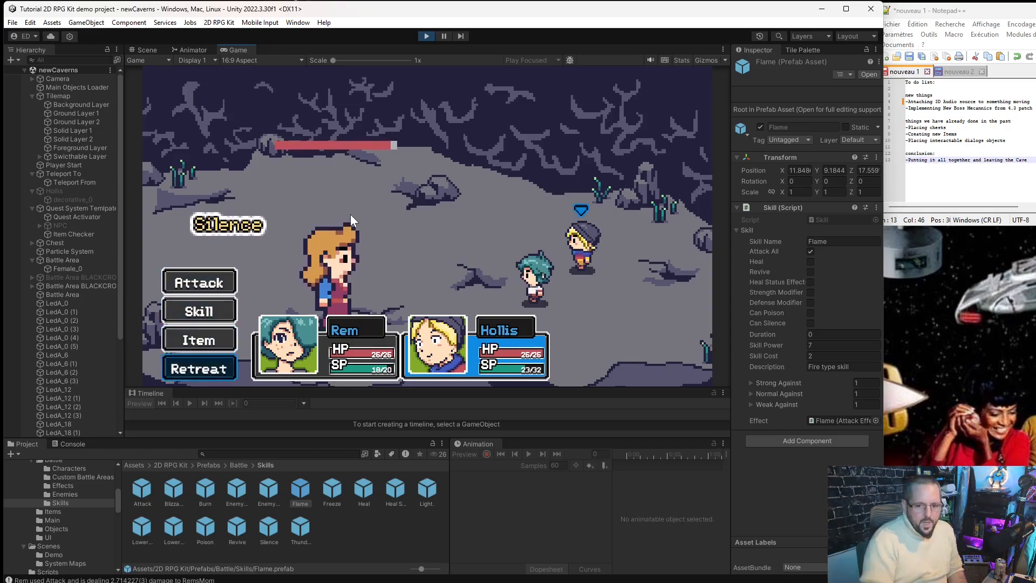
key(Return)
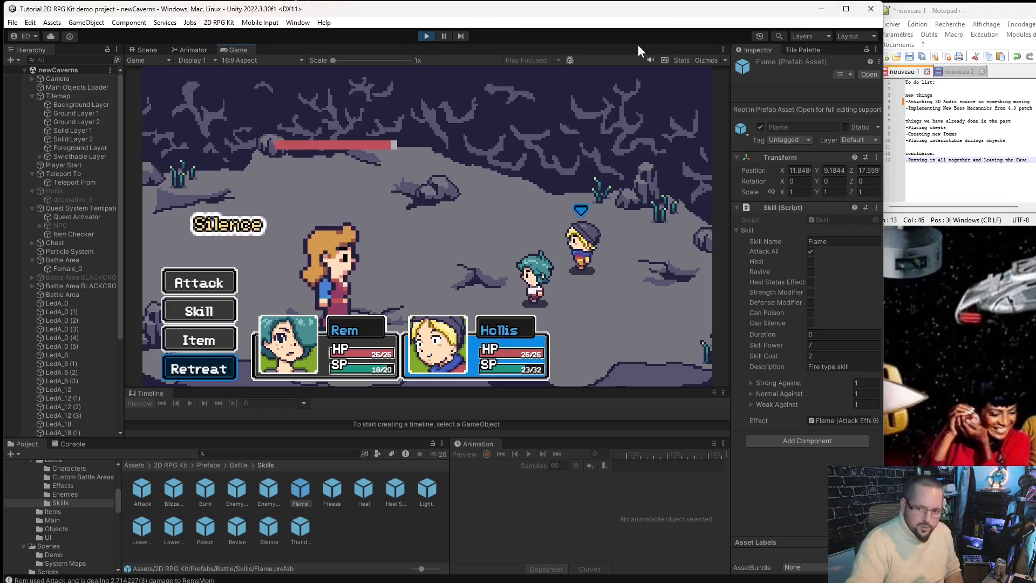
key(Return)
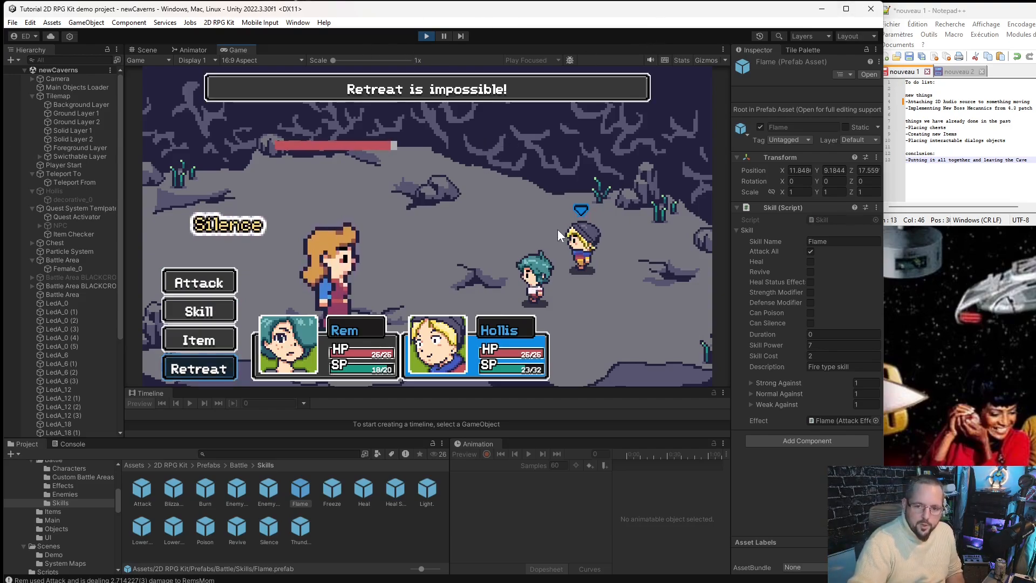
- Stop the play test and review the RemsMom enemy prefab's skills, stats, difficulty values and silence settings
click(427, 36)
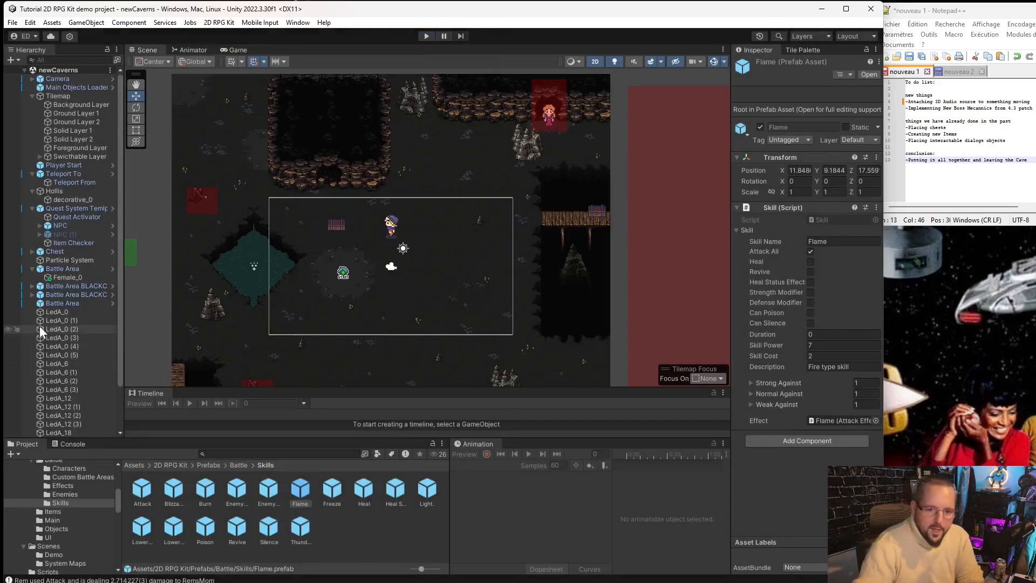
click(80, 493)
click(374, 486)
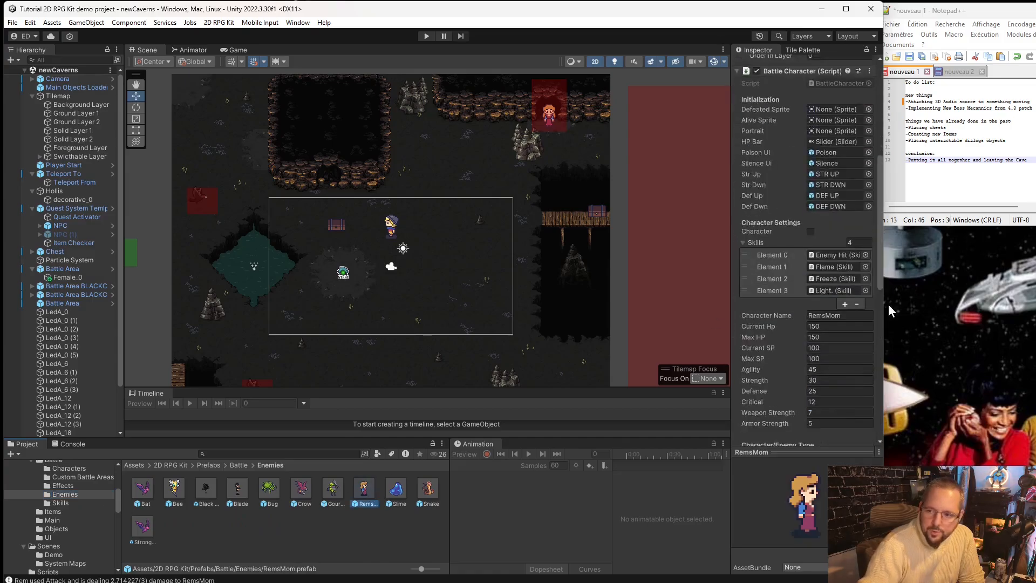
scroll(830, 321, down, 5)
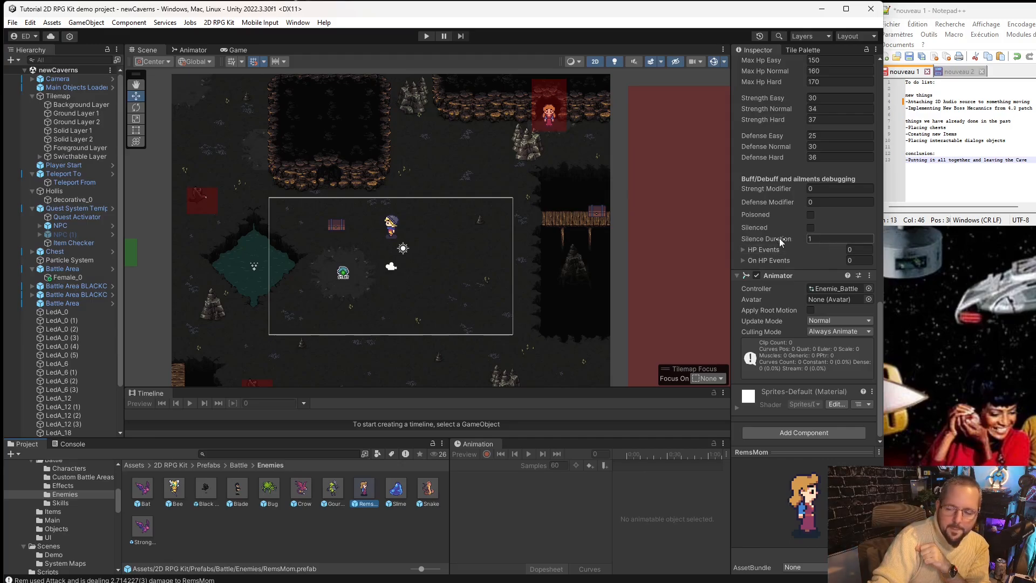
scroll(553, 242, down, 2)
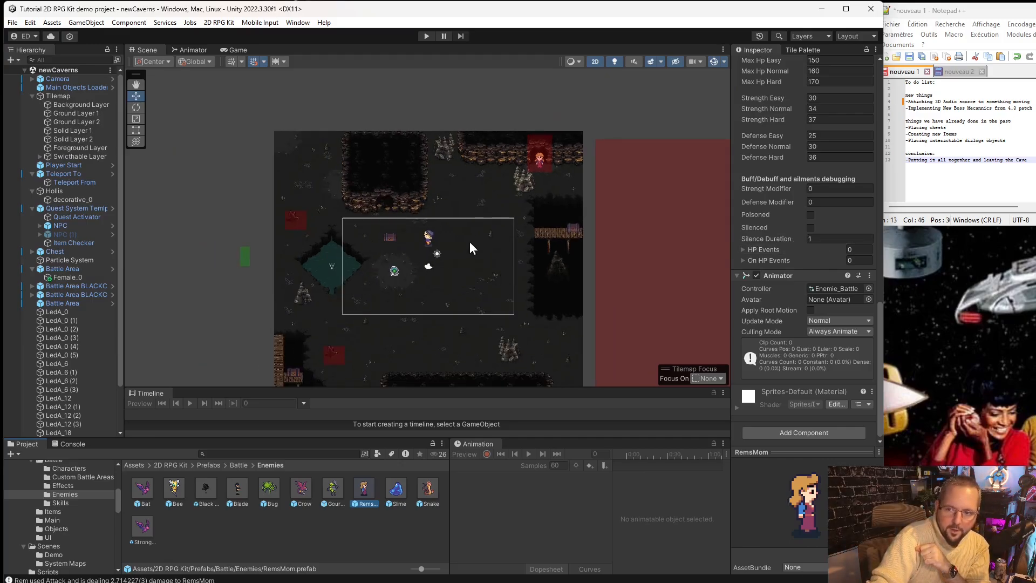
click(196, 297)
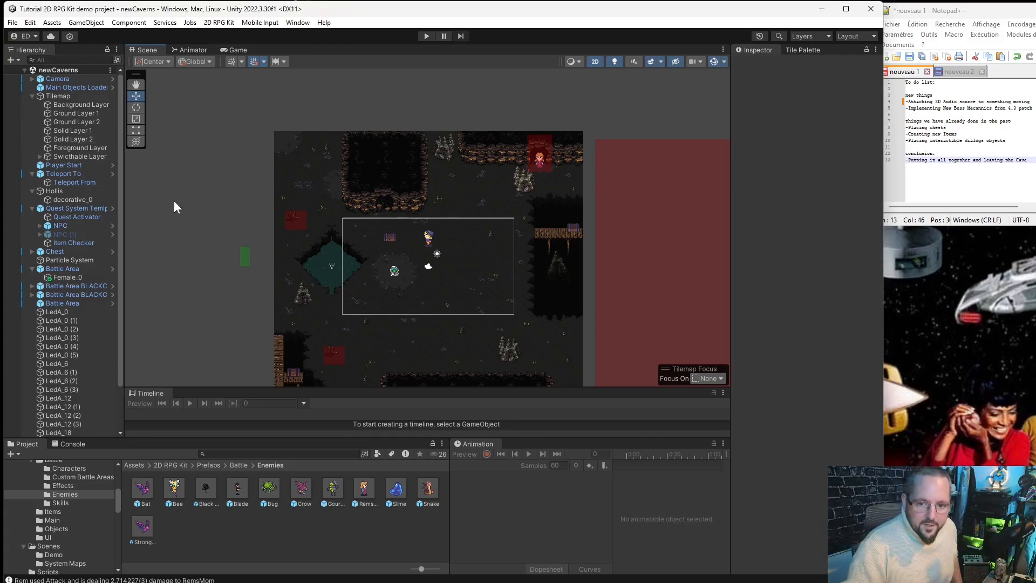
middle_drag(375, 311, 383, 277)
scroll(348, 232, up, 5)
scroll(378, 281, down, 5)
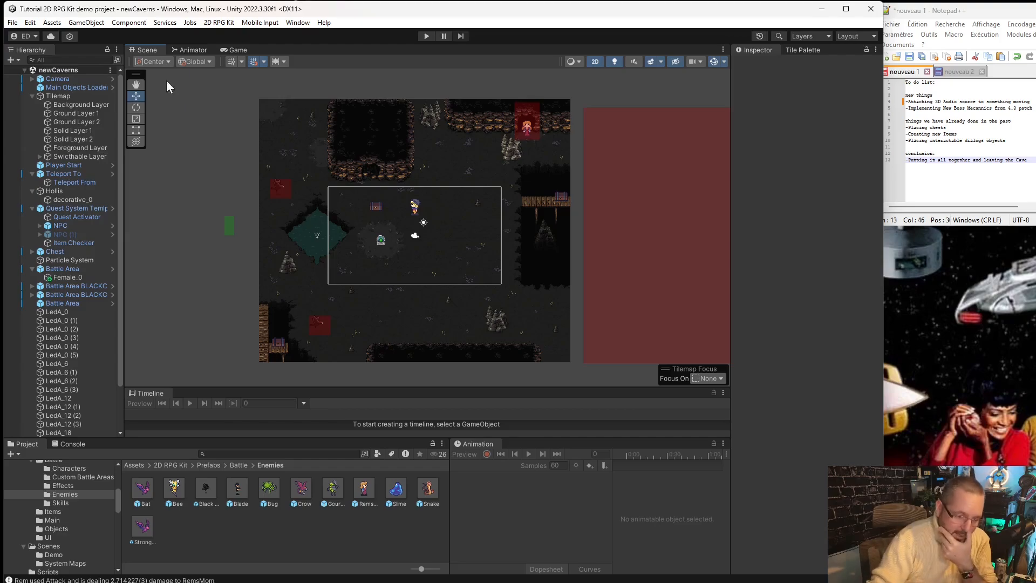
scroll(504, 115, up, 6)
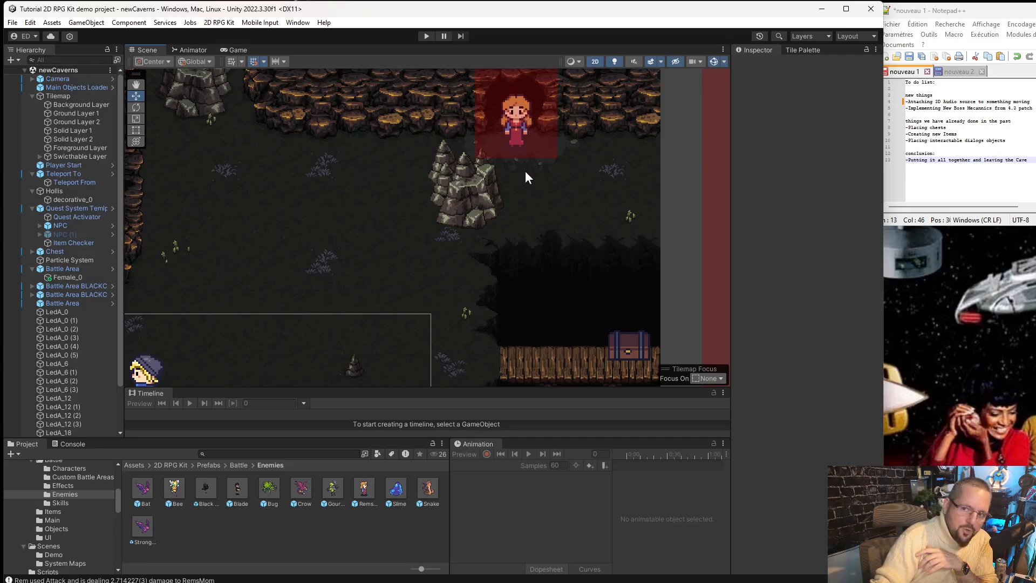
scroll(502, 354, down, 5)
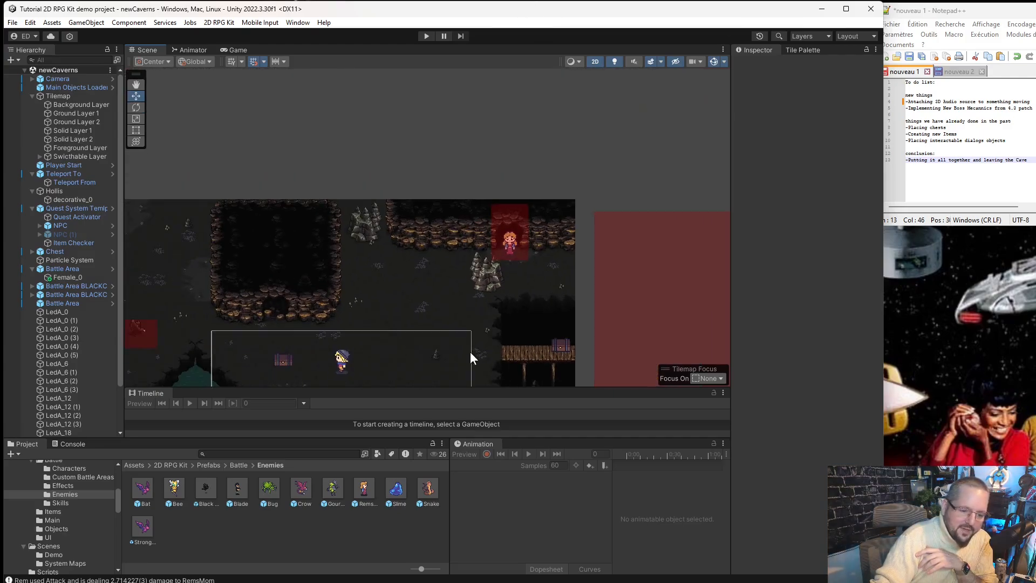